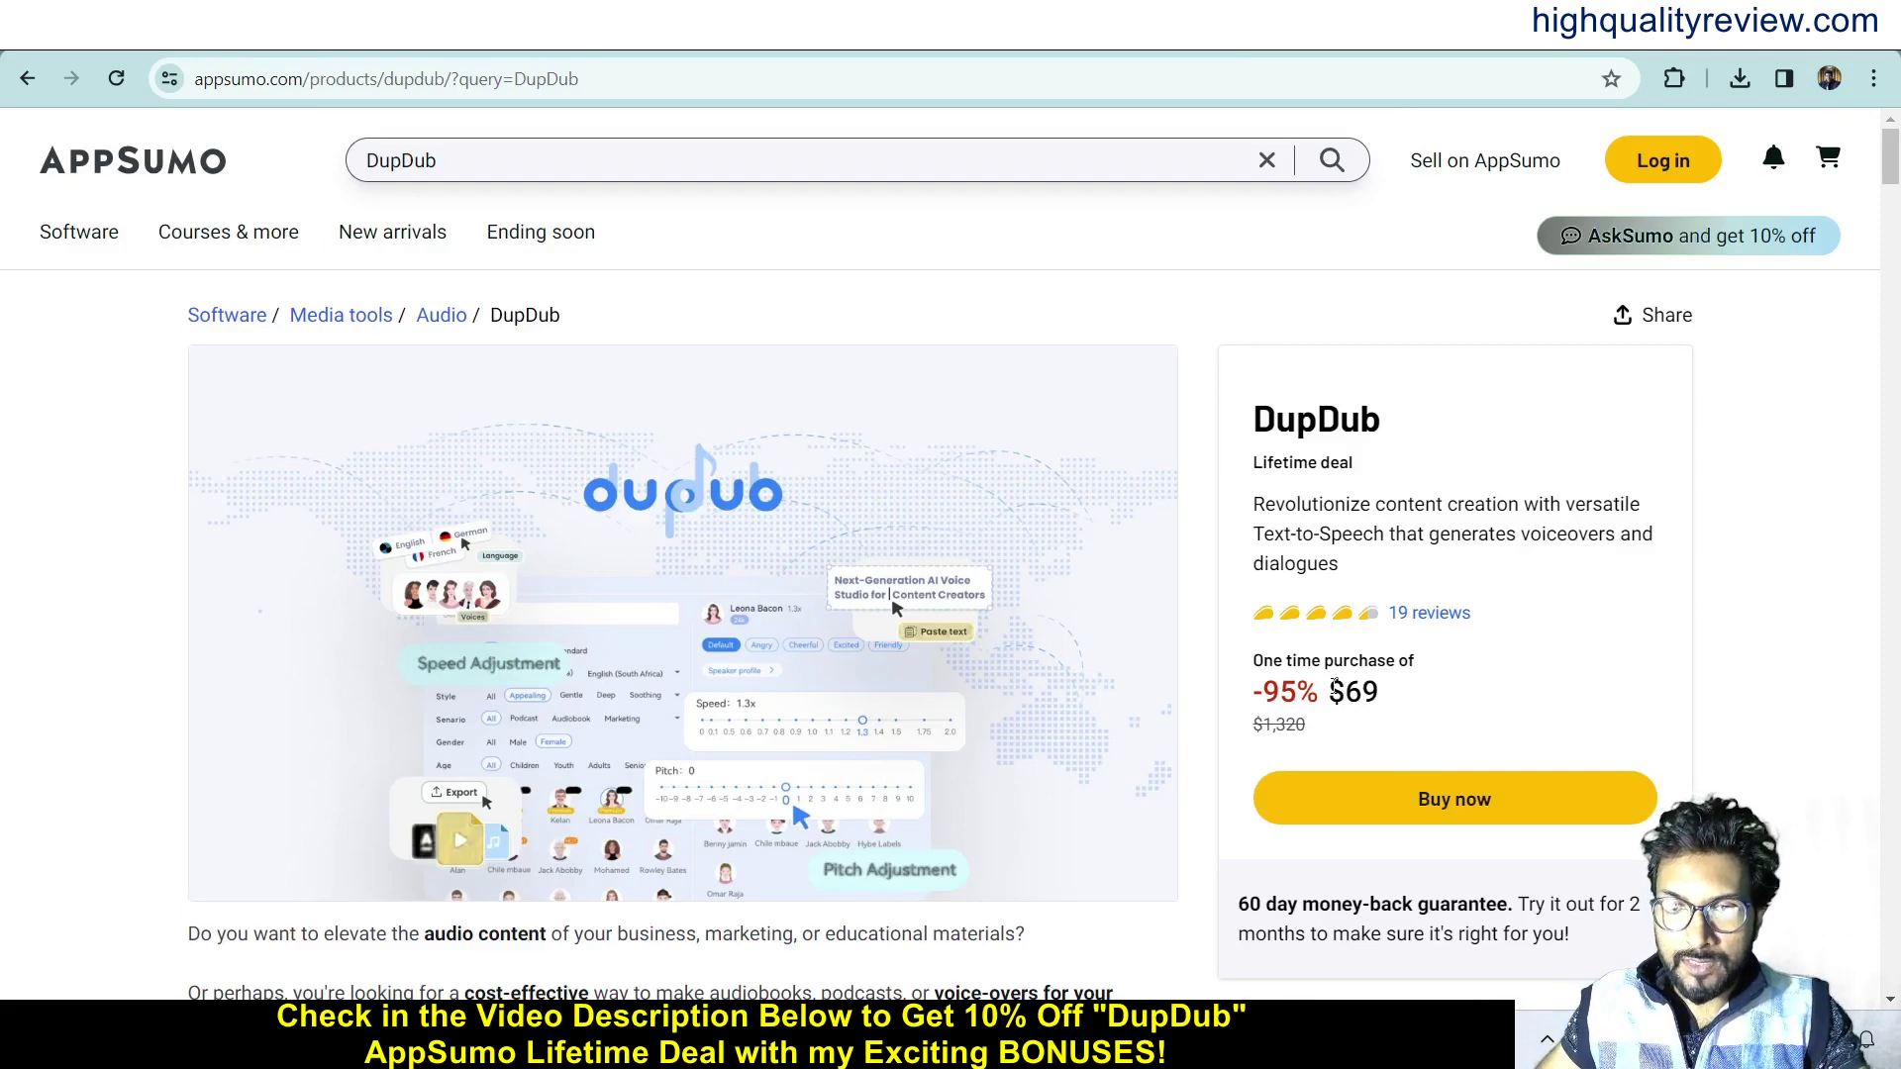
# Highlight the $69 one-time price and scroll down the AppSumo DupDub page through Overview.
pyautogui.moveTo(1330, 690); pyautogui.dragTo(1394, 696)
pyautogui.click(1447, 699)
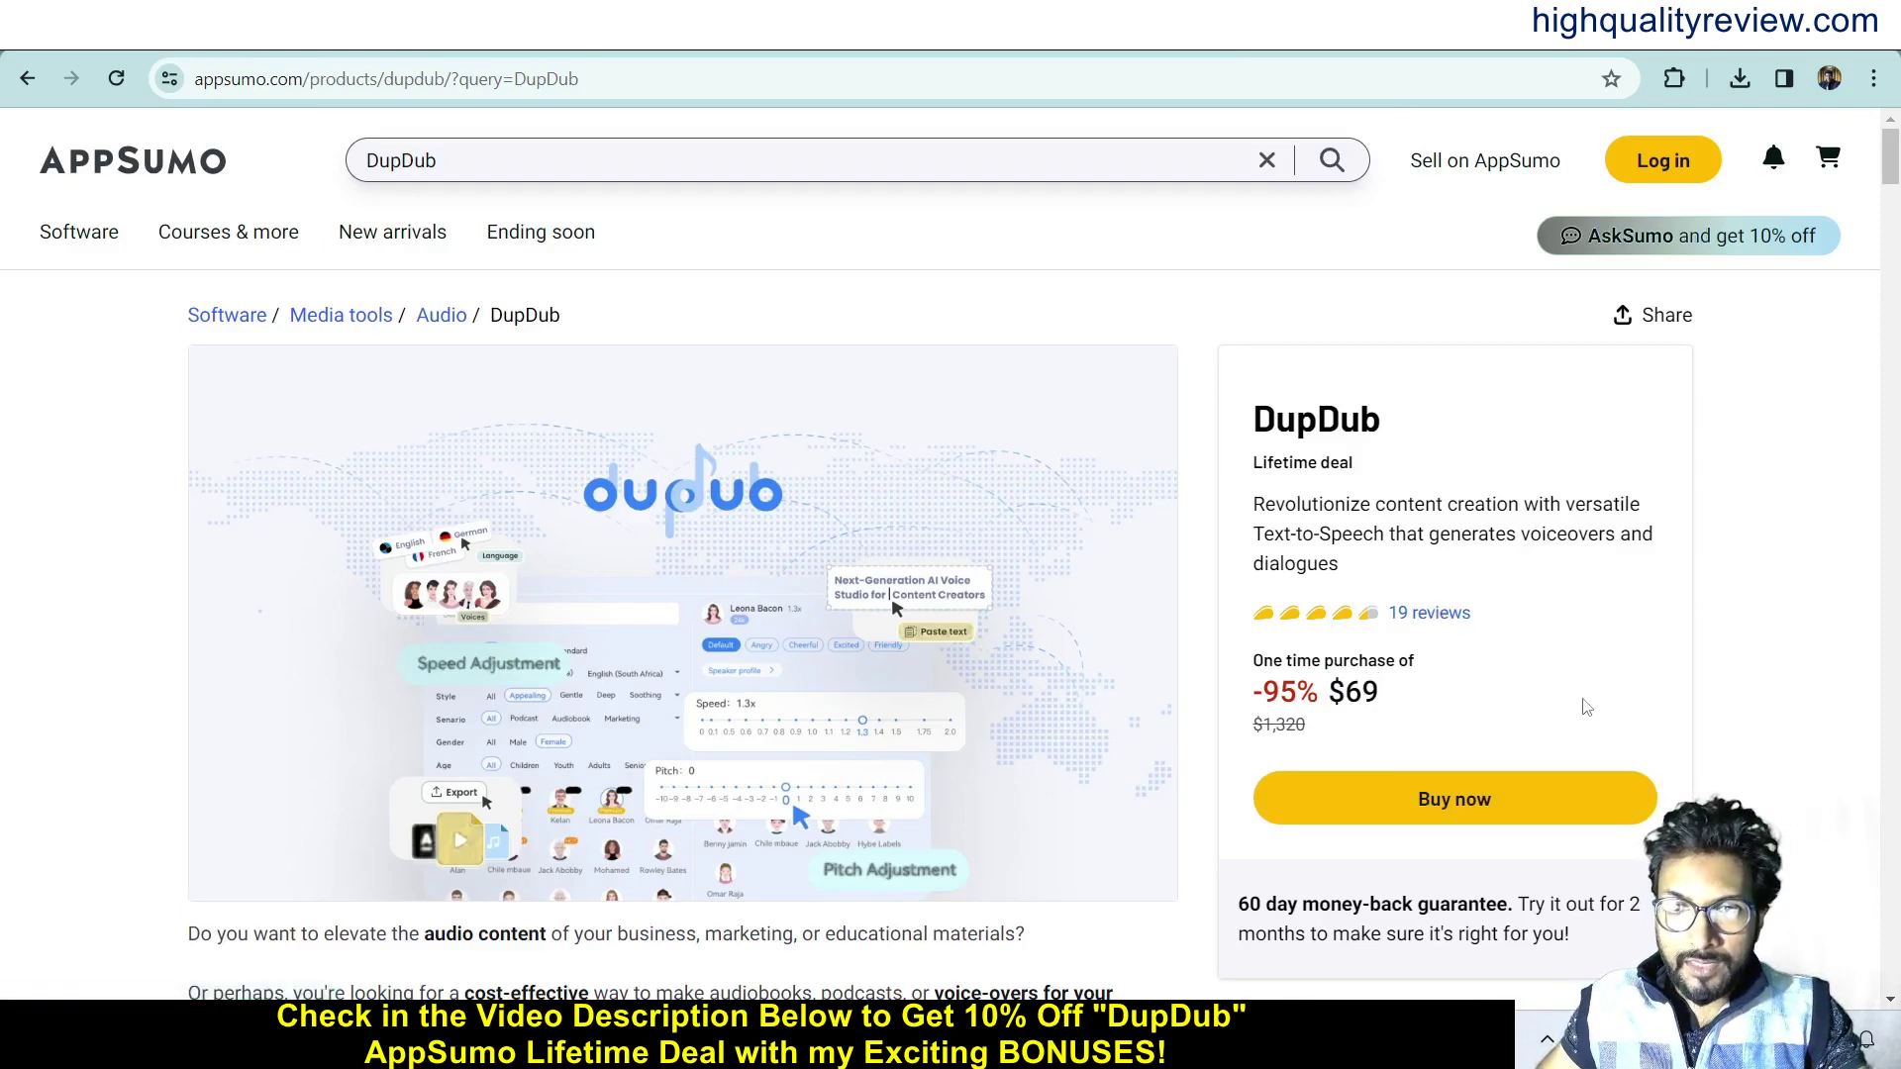
pyautogui.scroll(-8, 963, 708)
pyautogui.scroll(-2, 962, 709)
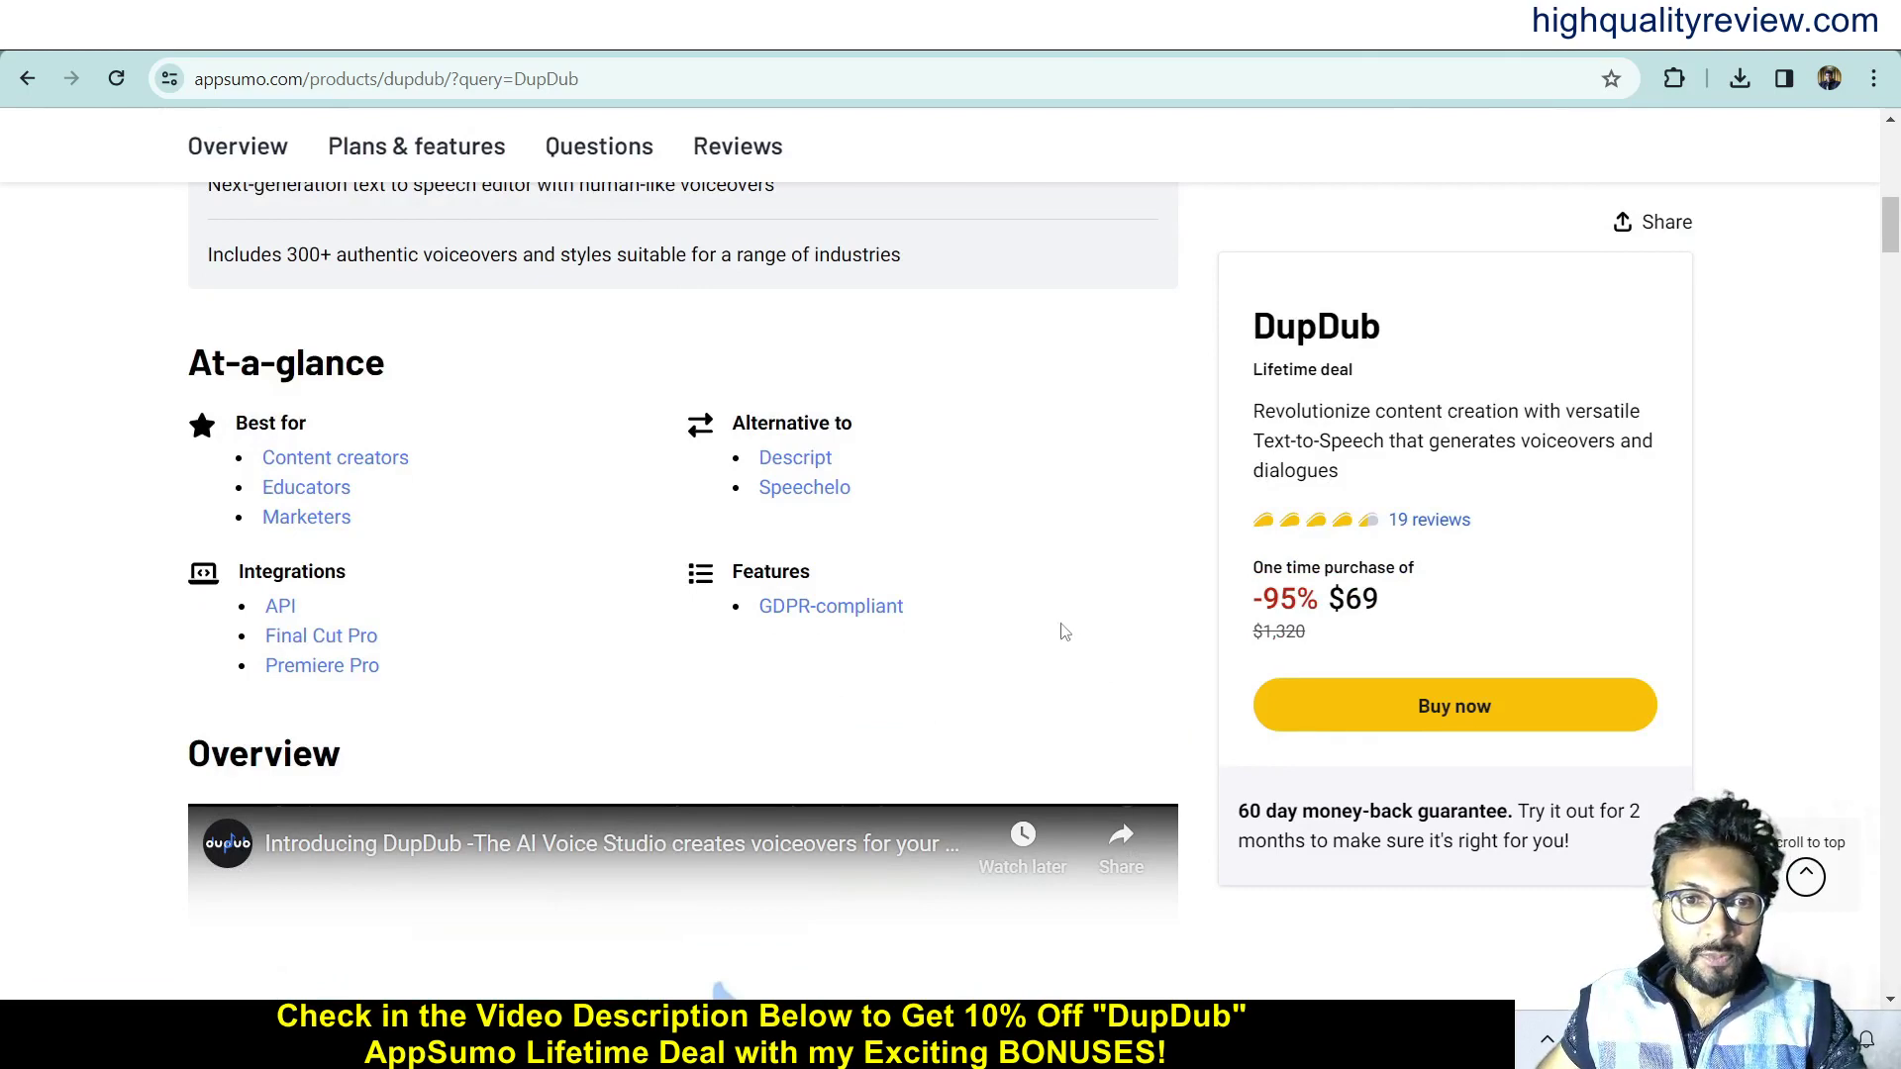
pyautogui.scroll(-10, 1060, 628)
pyautogui.scroll(-15, 1191, 827)
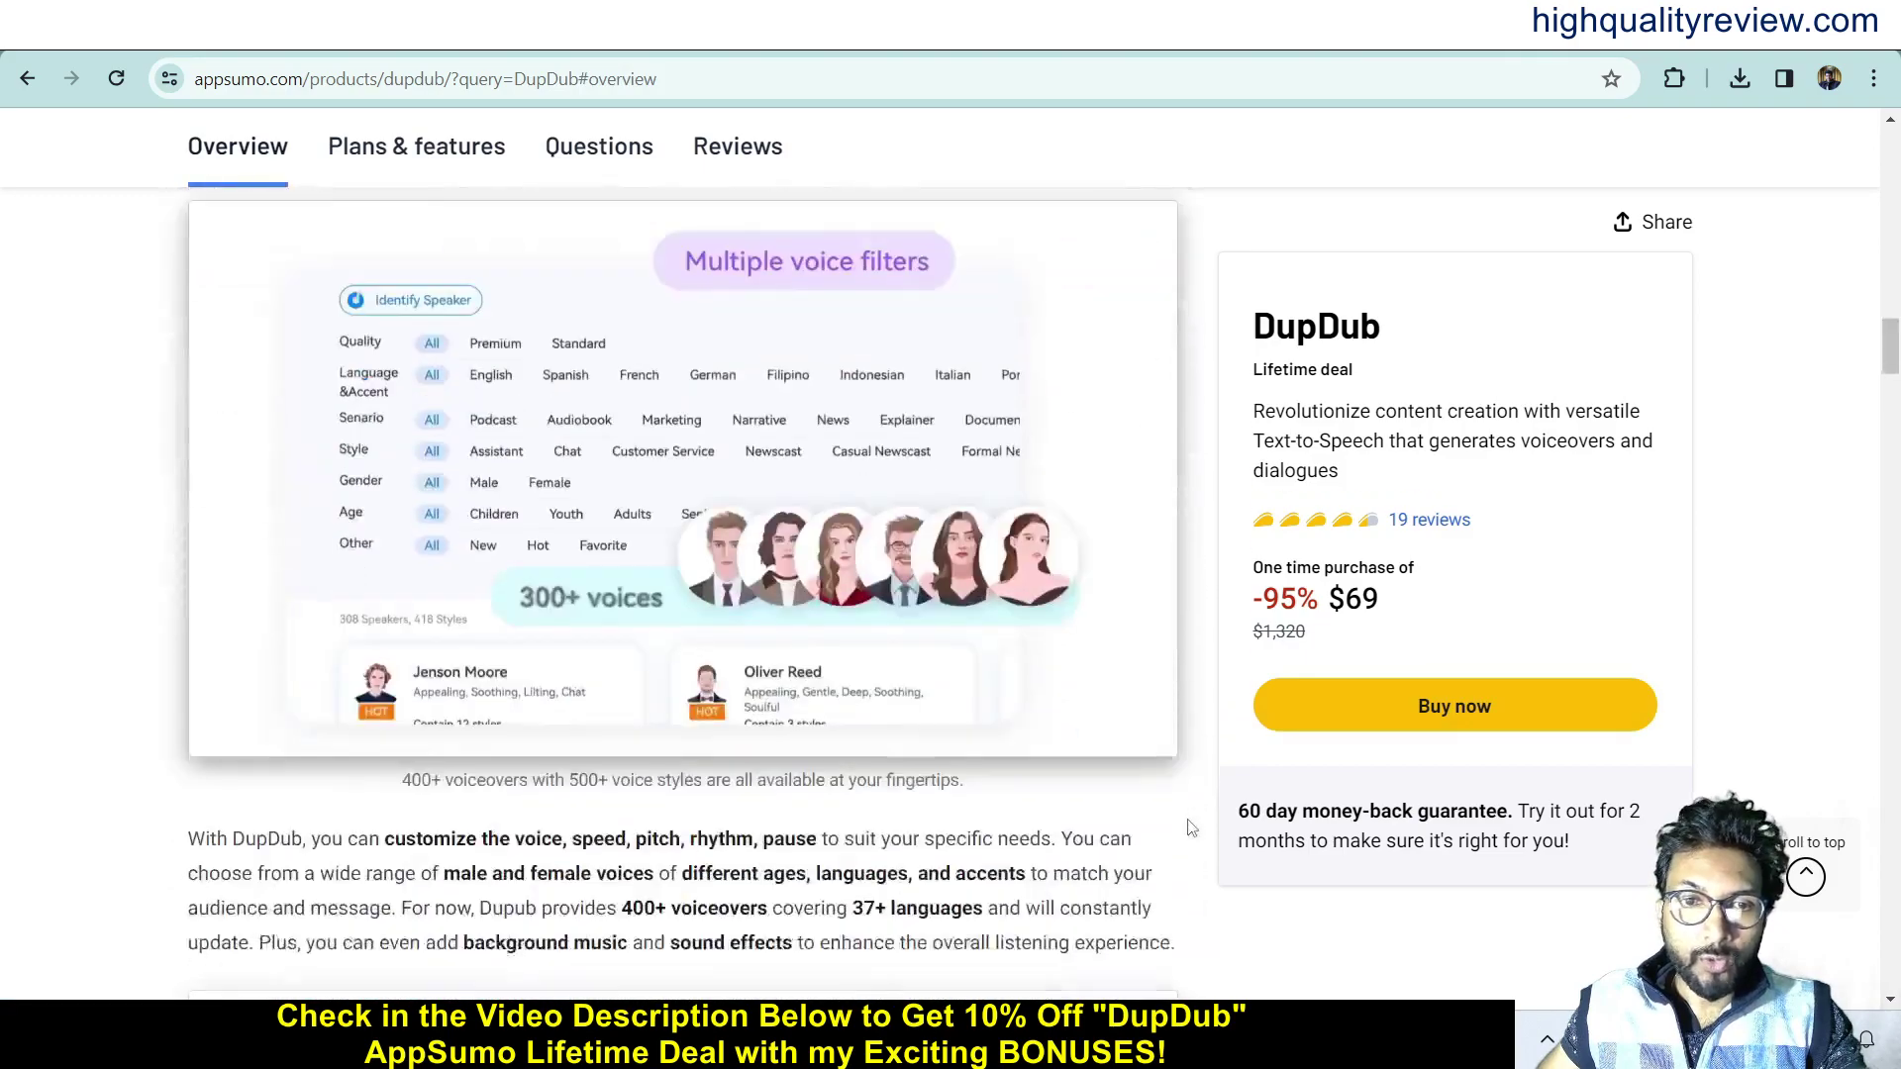
pyautogui.scroll(-8, 1192, 849)
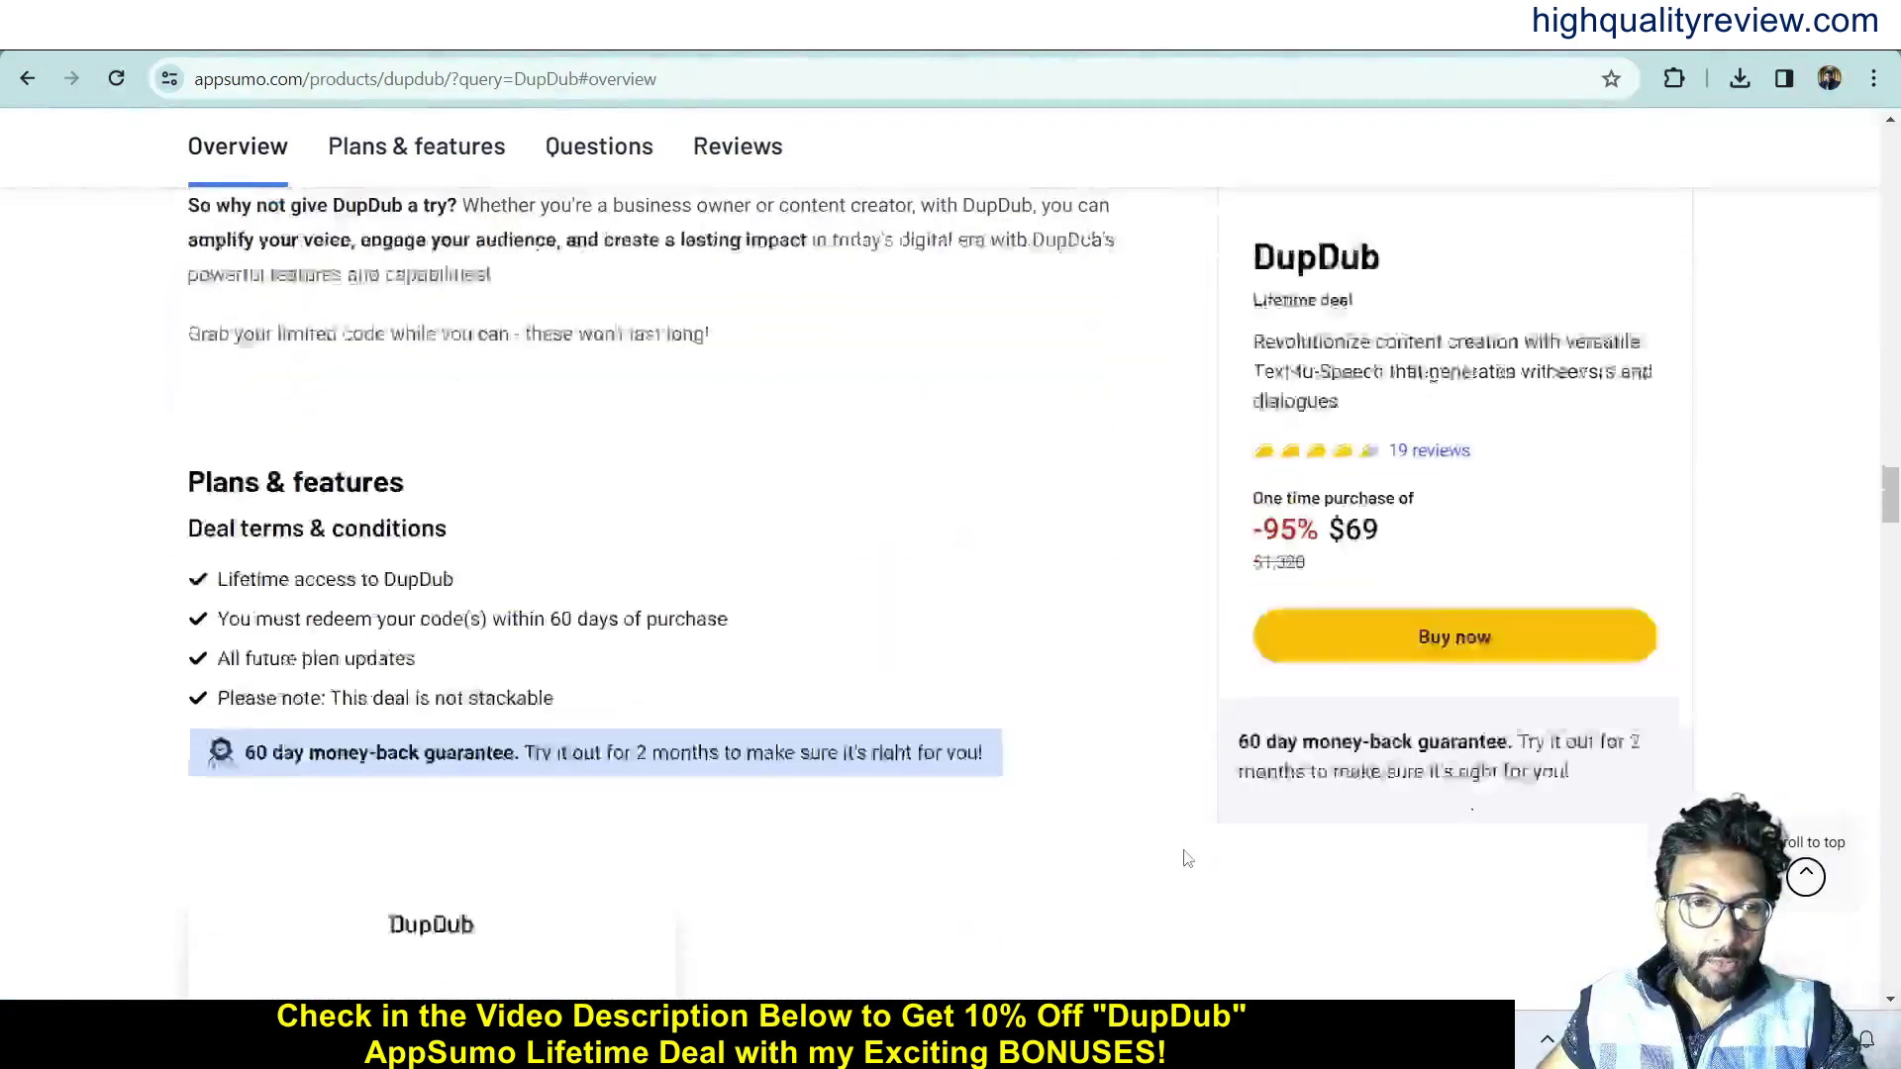
# Show the plan card listing 100,000 generation characters per month, then switch to DupDub Studio.
pyautogui.scroll(4, 1188, 857)
pyautogui.scroll(-5, 585, 564)
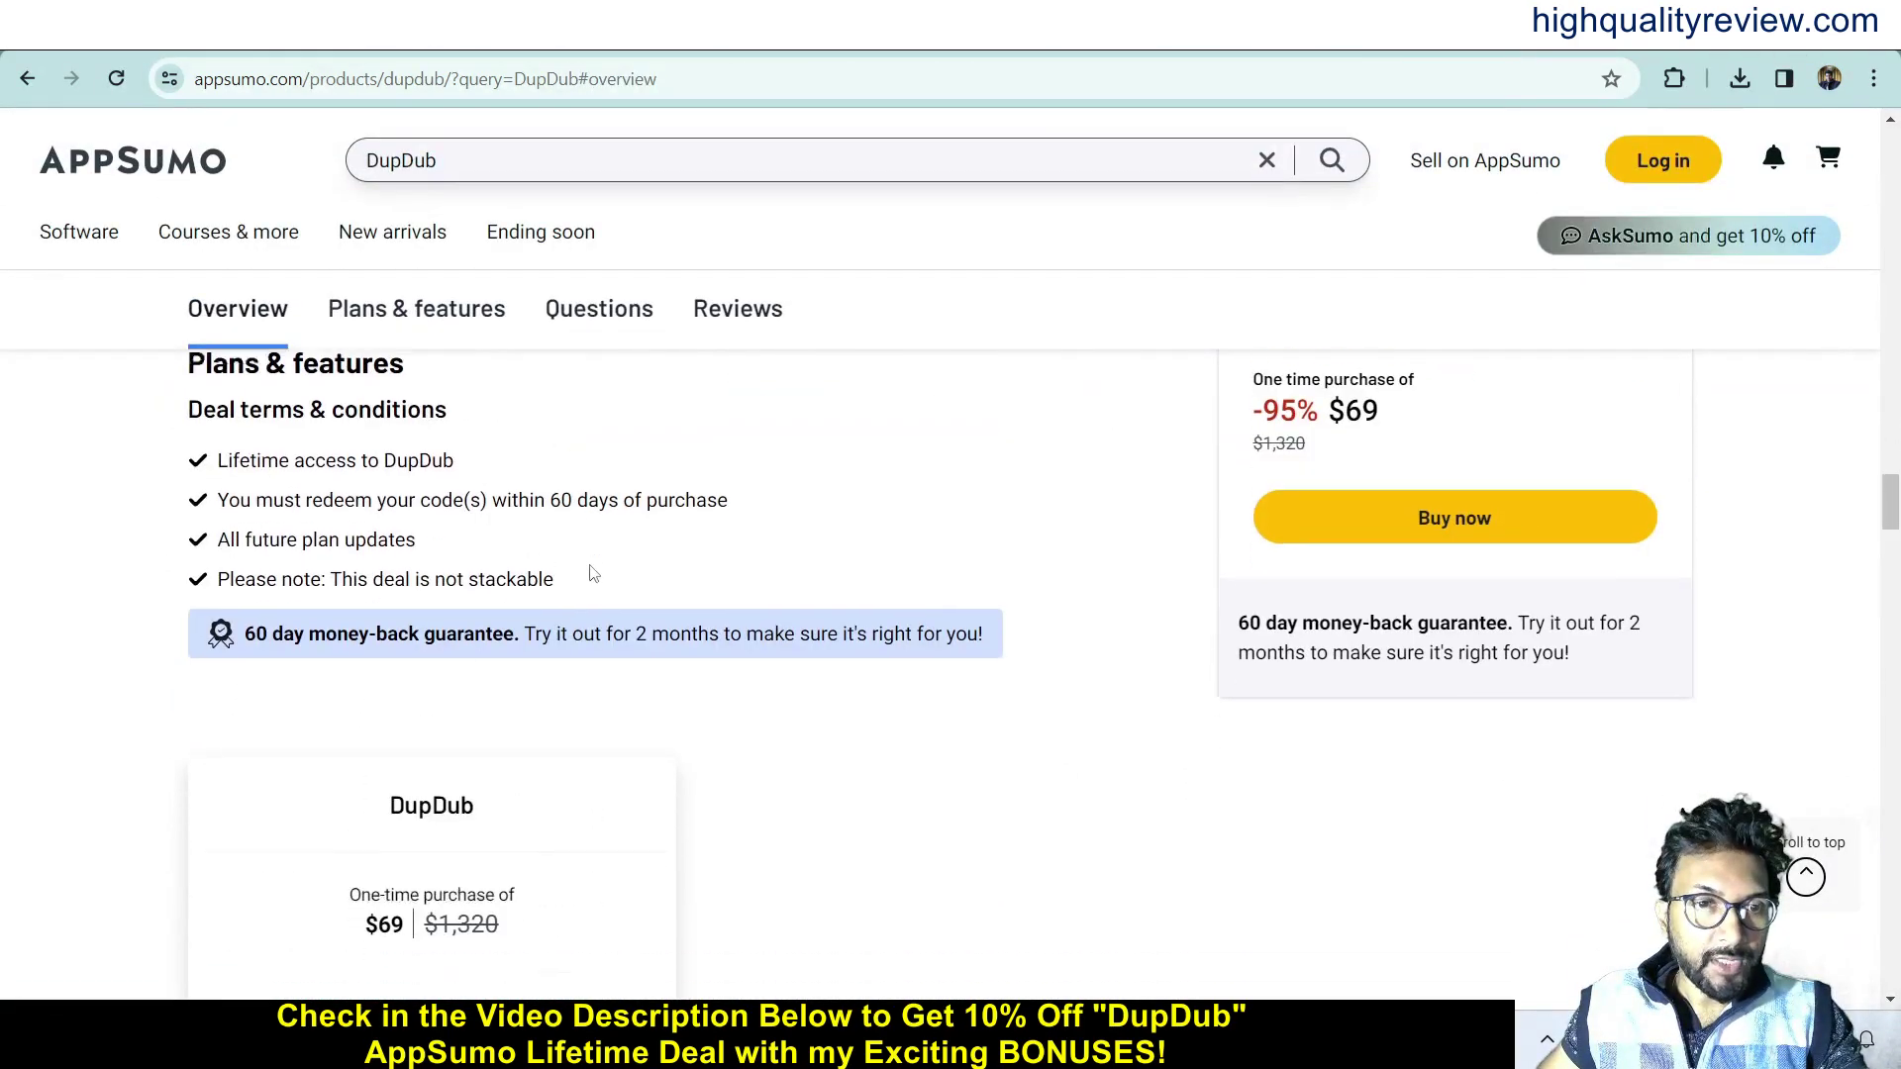
pyautogui.scroll(3, 709, 700)
pyautogui.scroll(2, 708, 700)
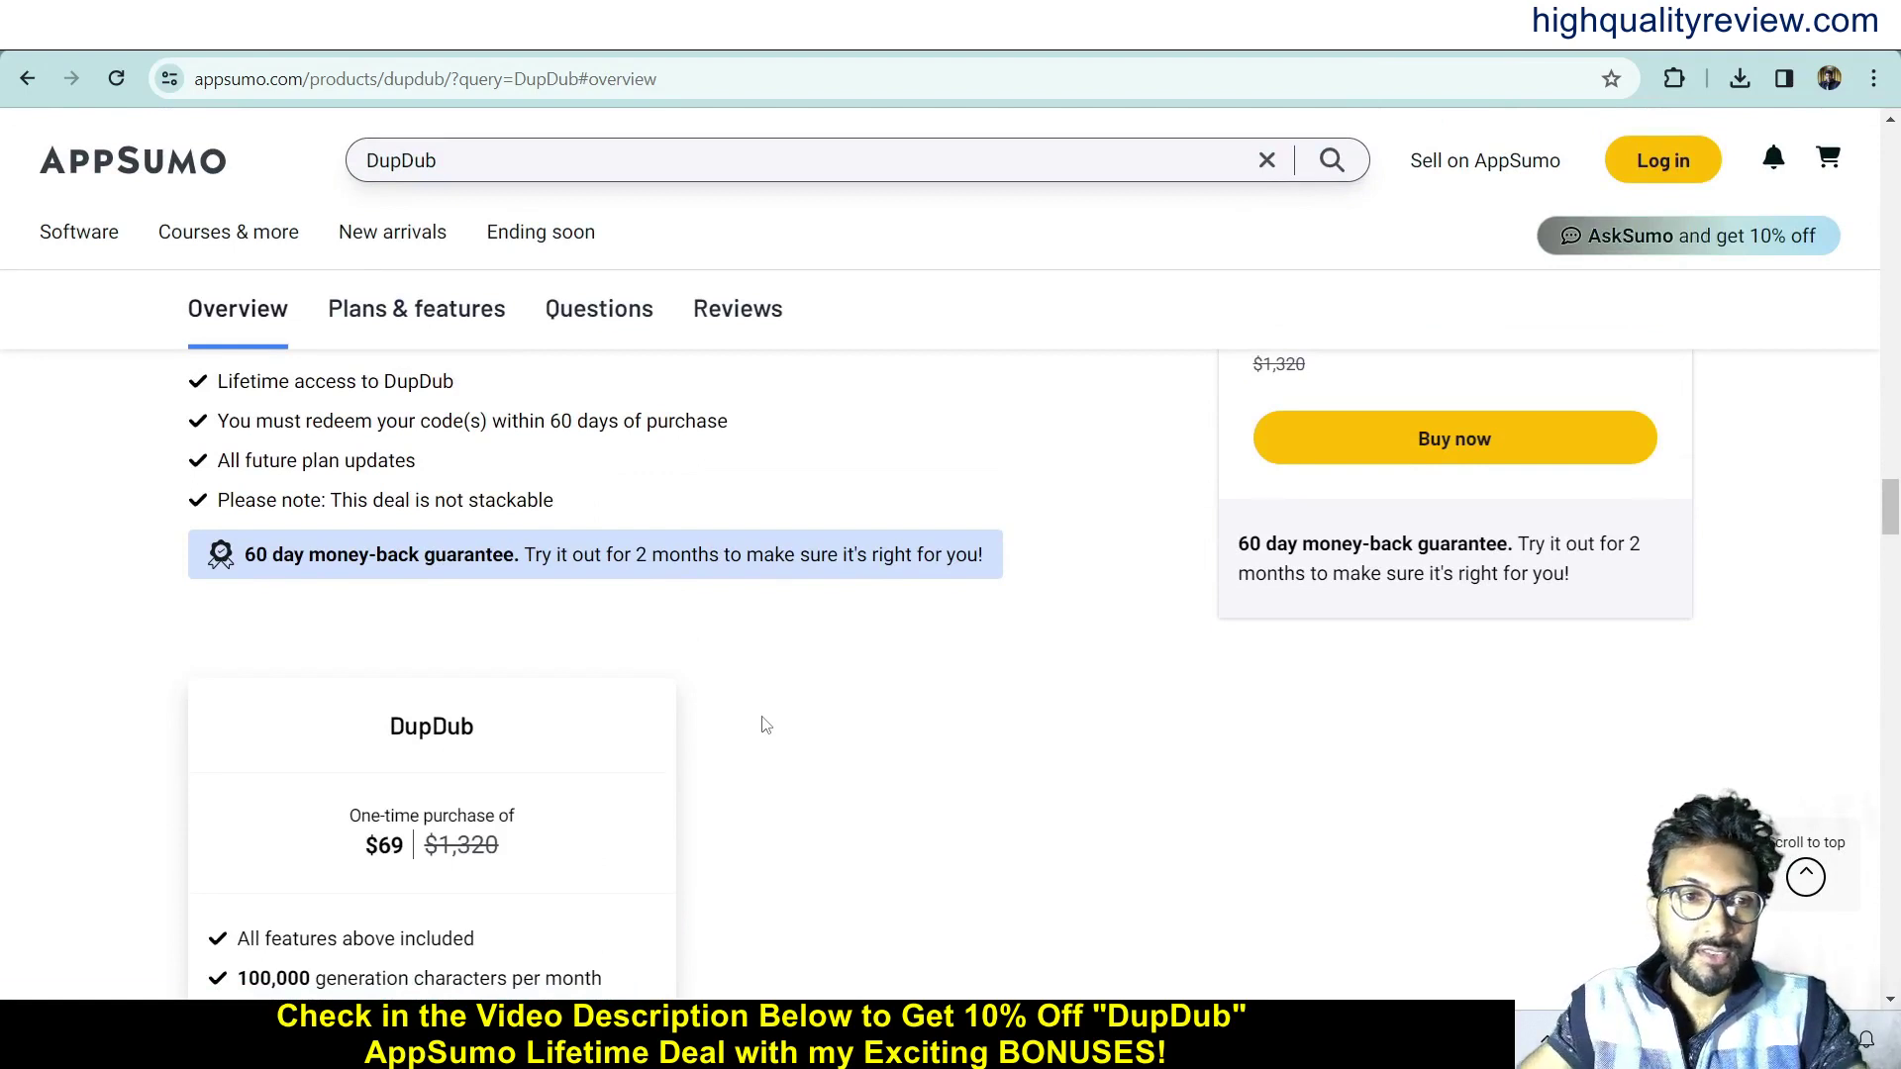
pyautogui.scroll(-2, 763, 725)
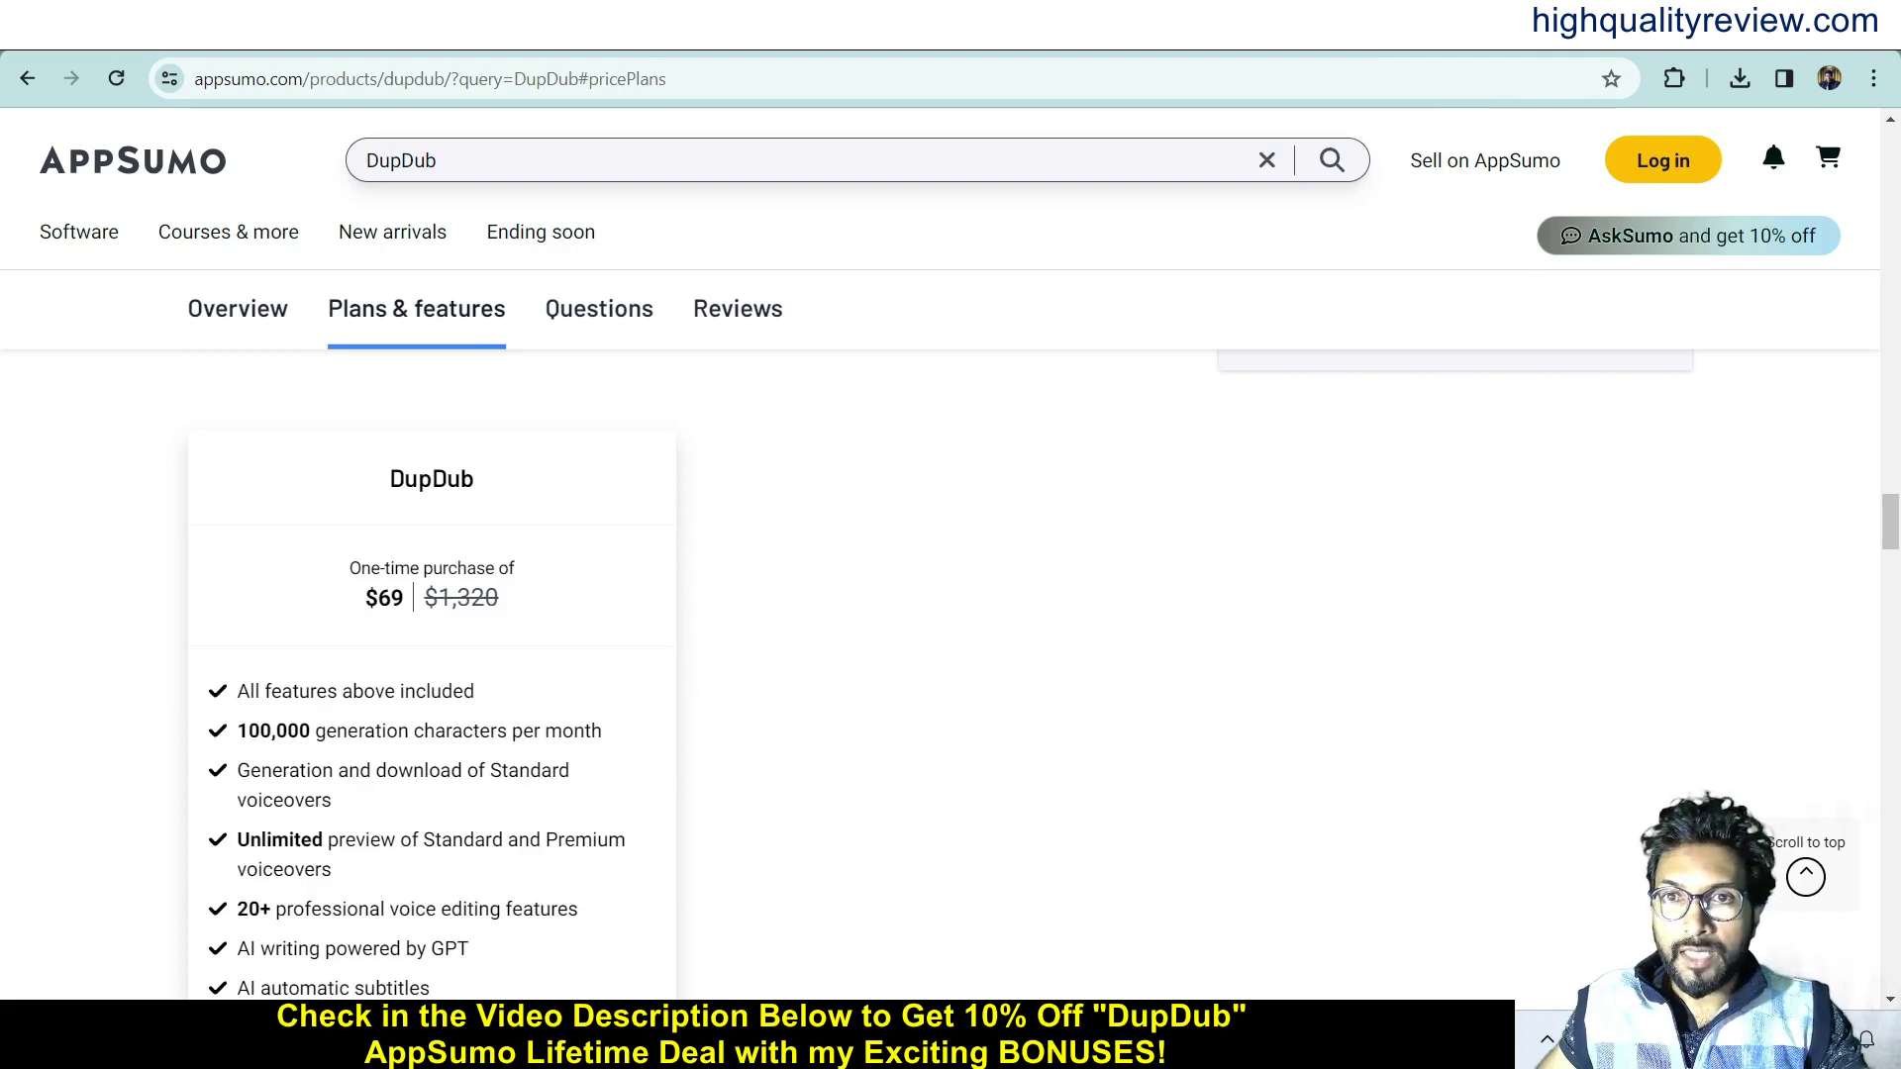
pyautogui.click(1277, 35)
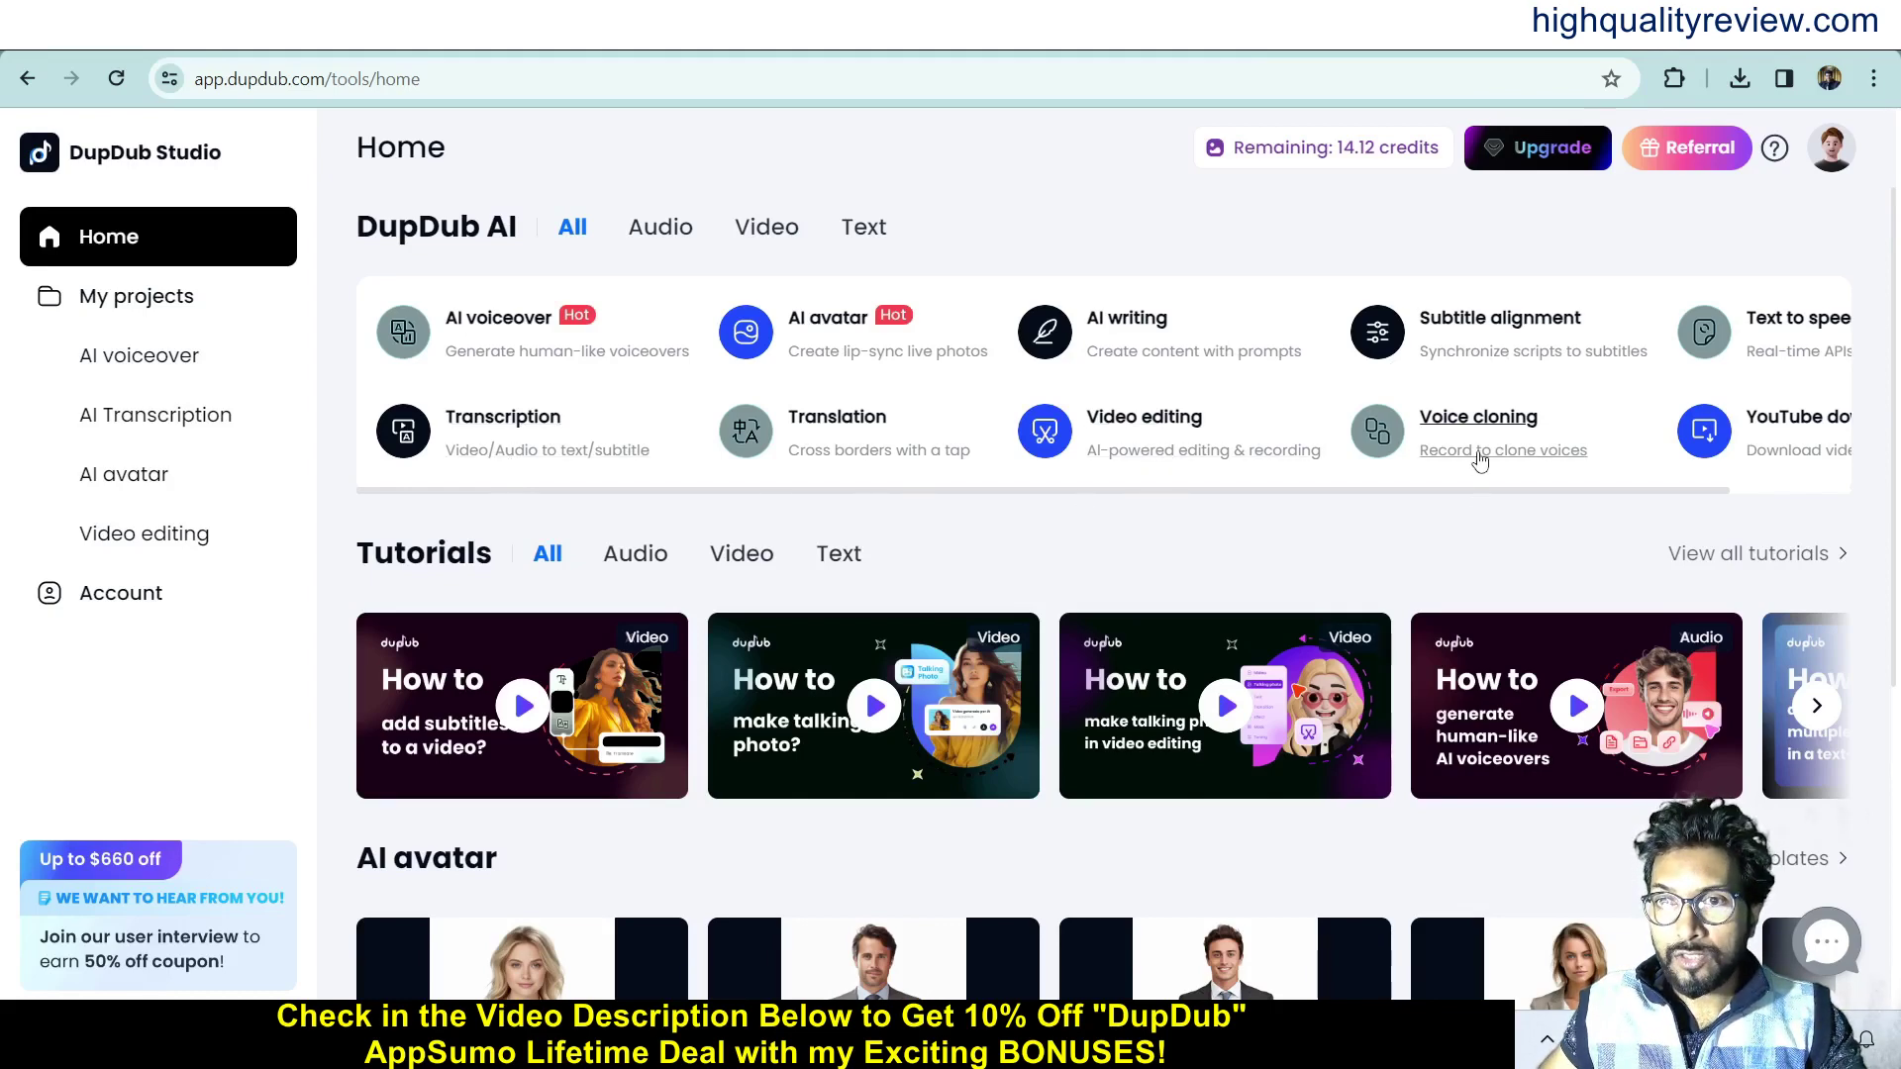
# Start an untitled voiceover project from the Home page's AI voiceover card.
pyautogui.hscroll(3, 1675, 498)
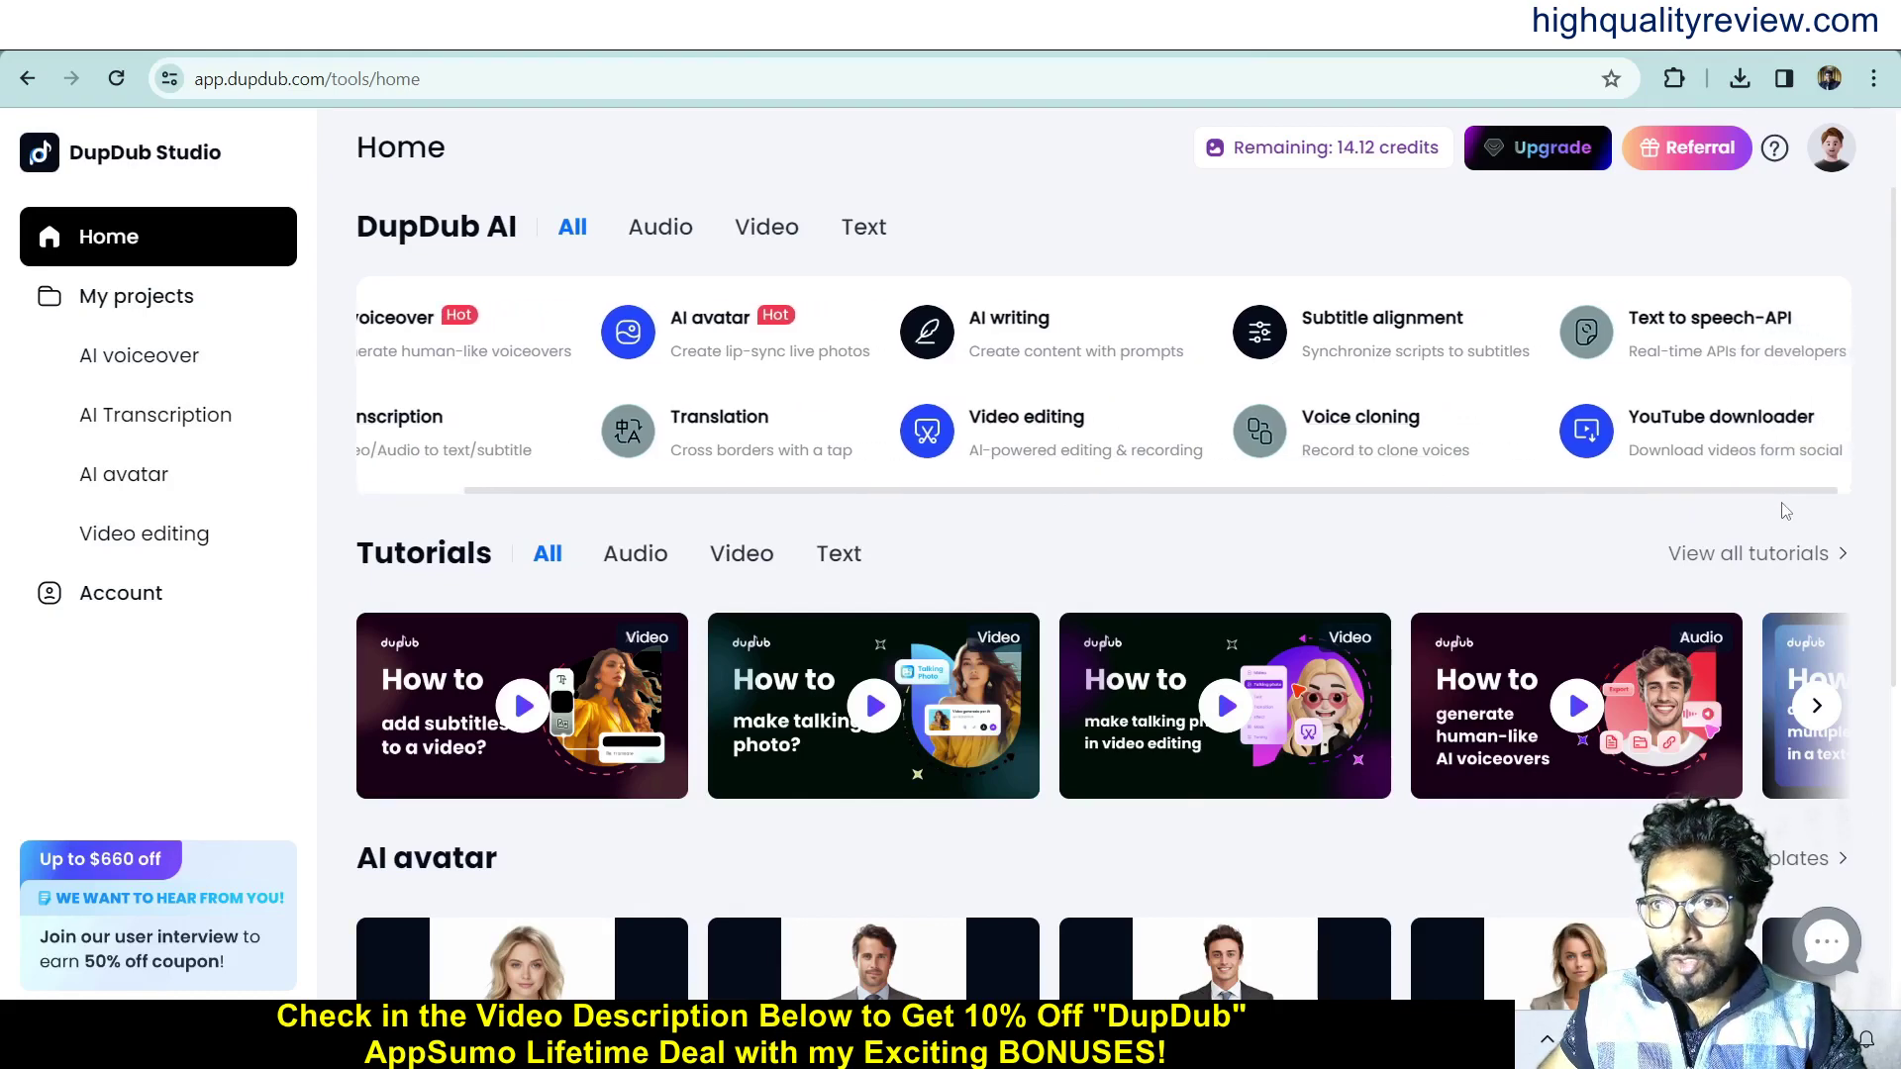
pyautogui.hscroll(-3, 1634, 509)
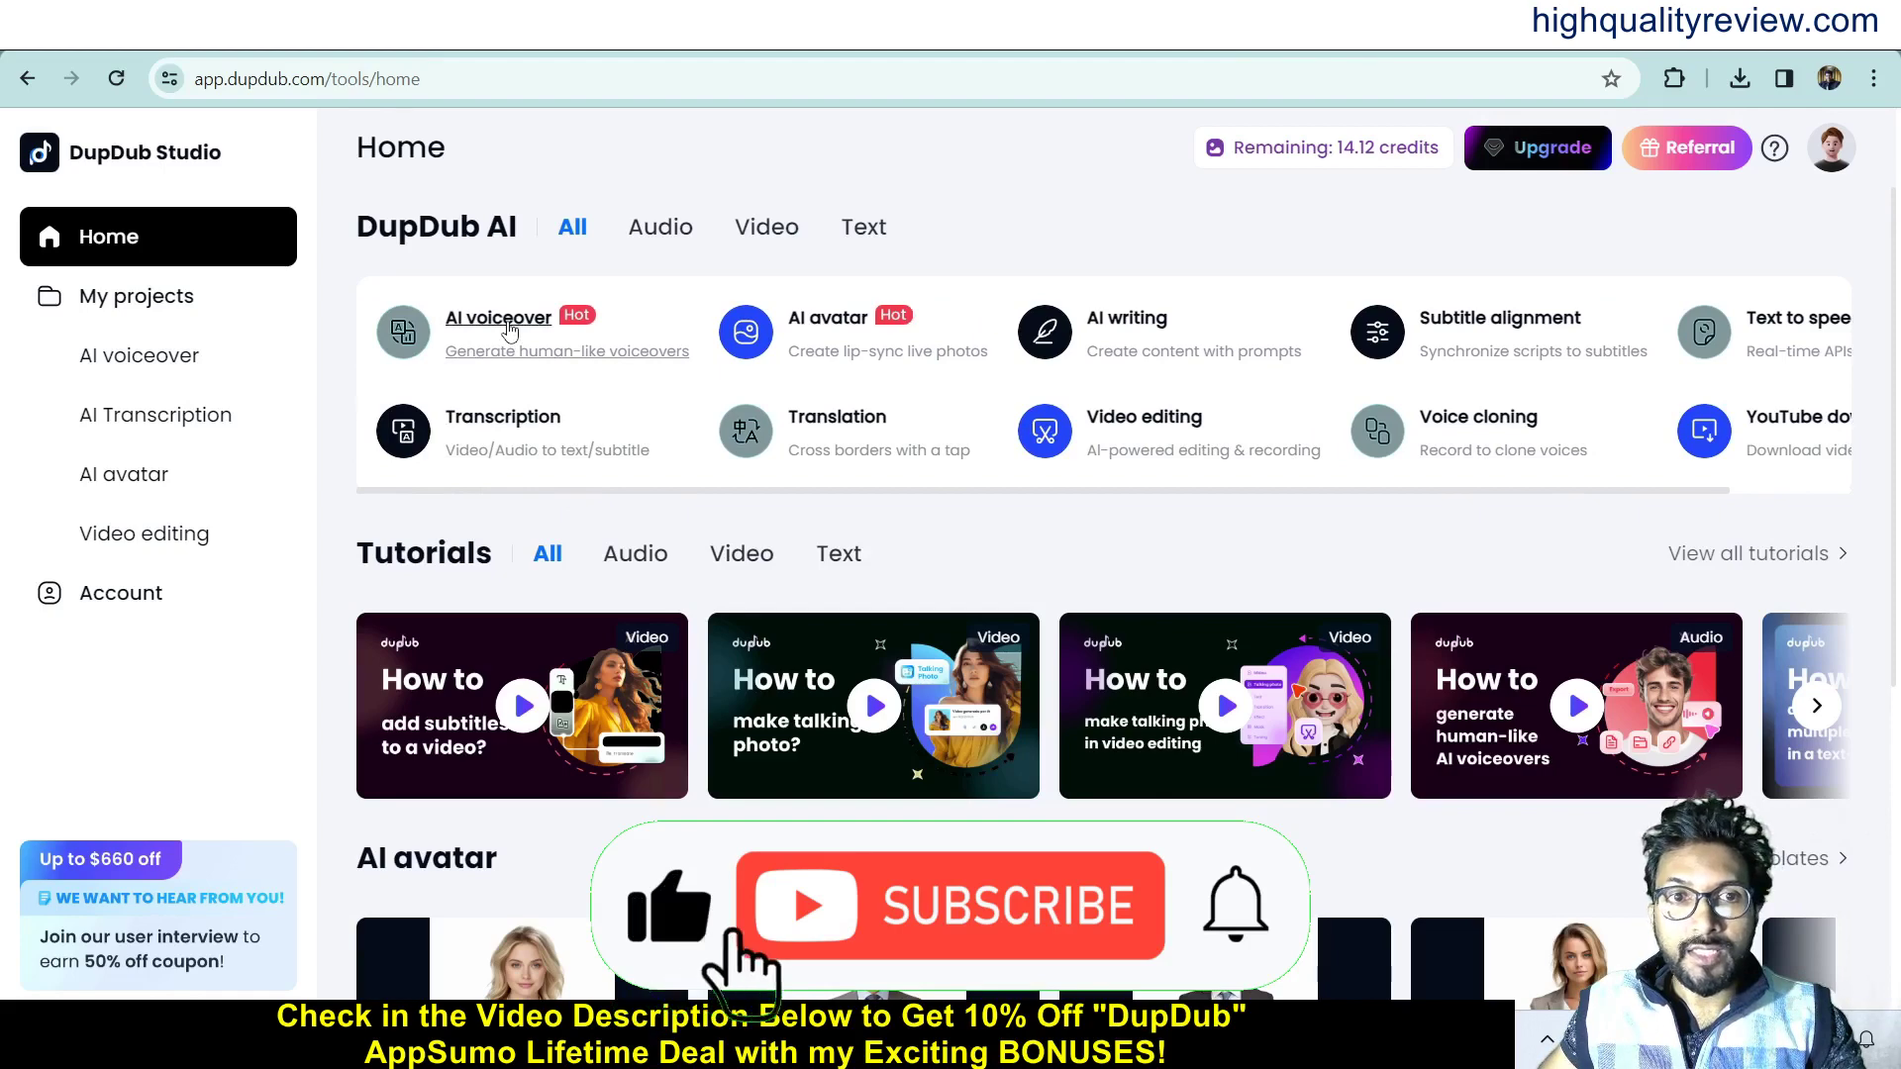
pyautogui.click(509, 330)
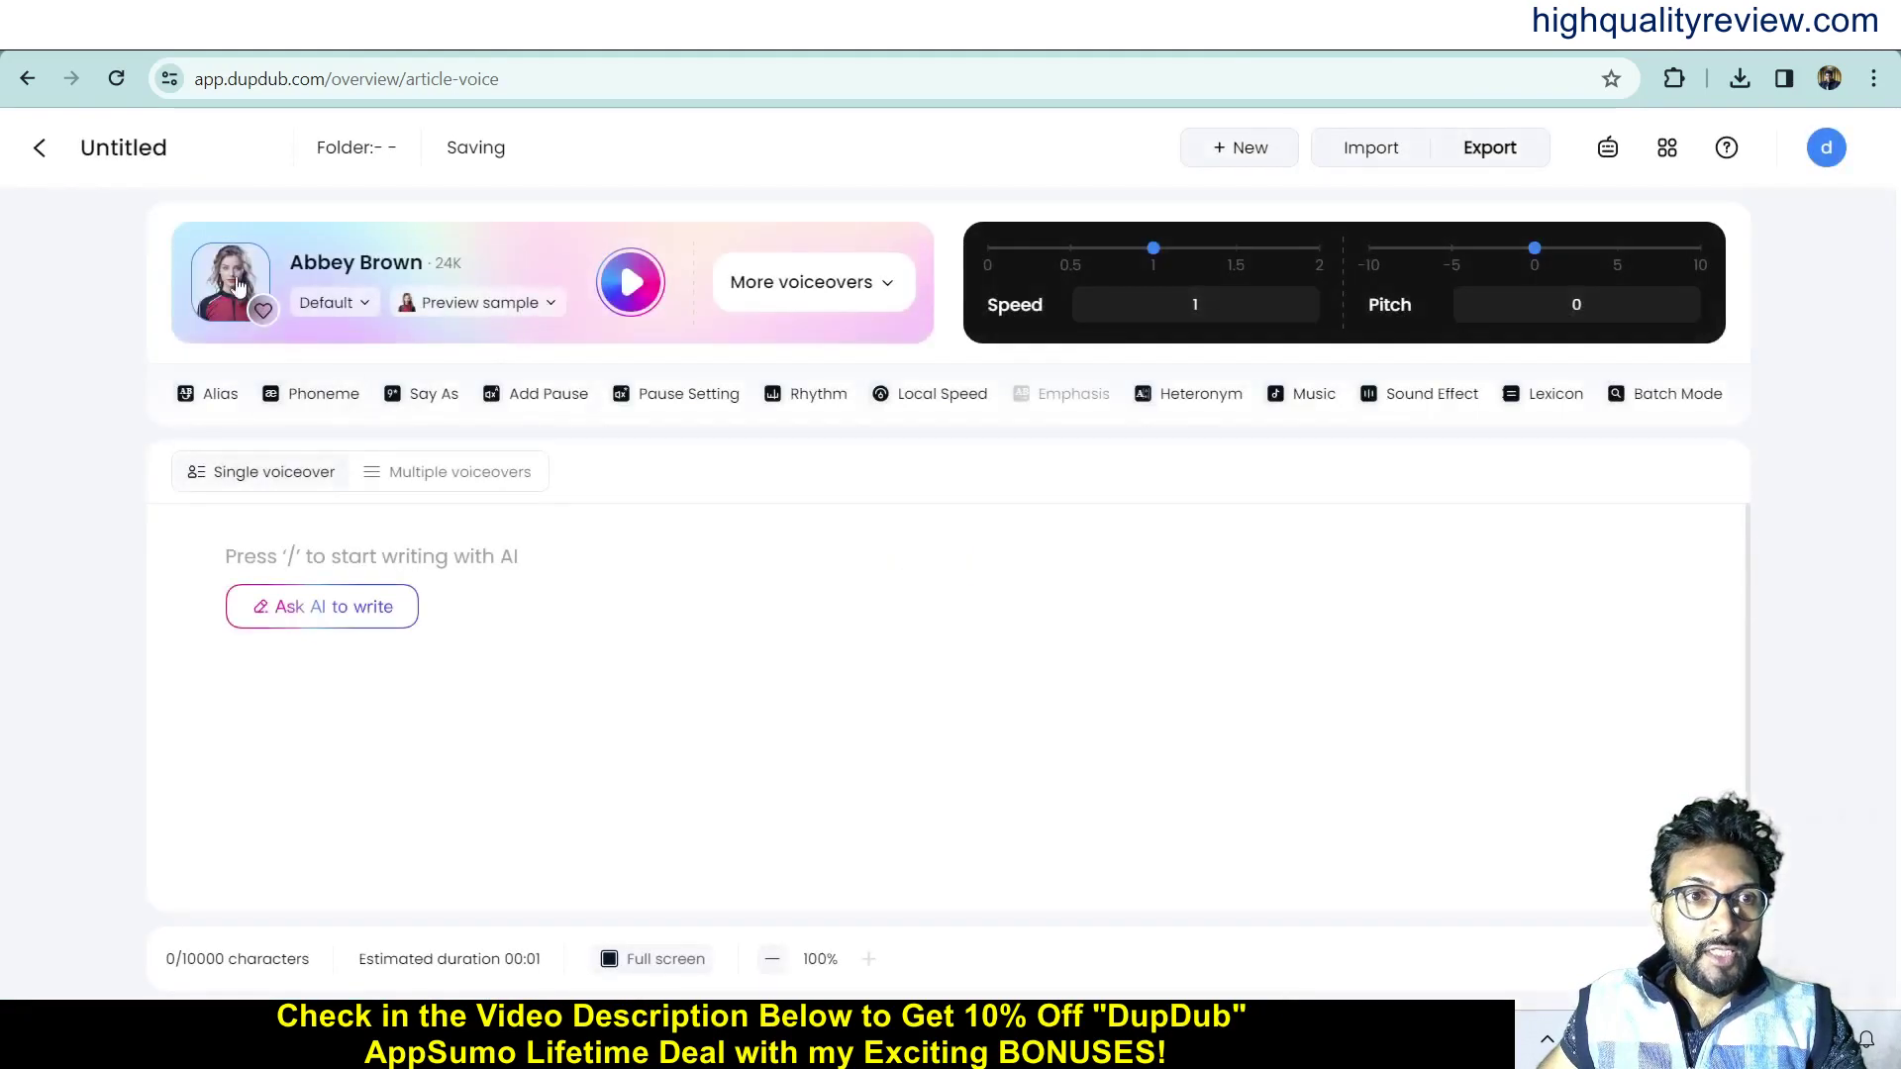
# Select Sarah Lepley in the voice library and confirm her as the speaker.
pyautogui.click(219, 282)
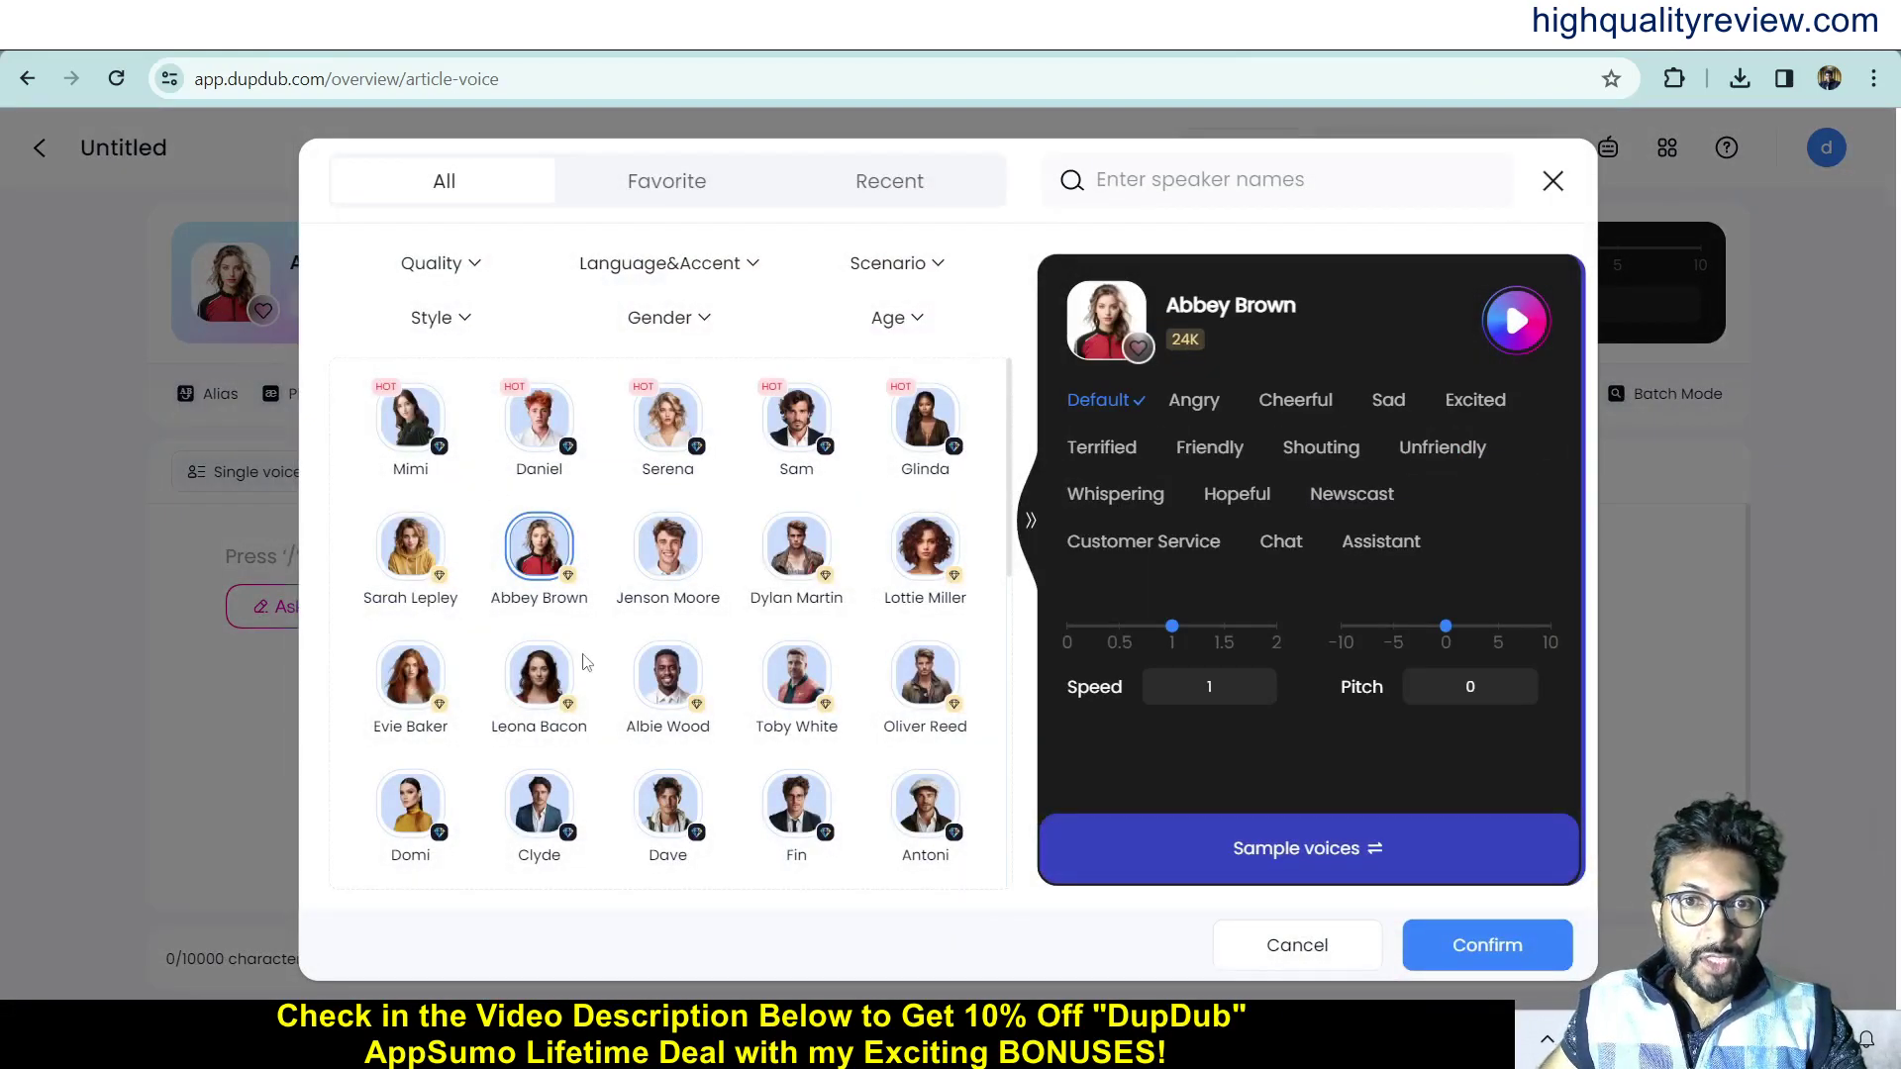
pyautogui.click(404, 554)
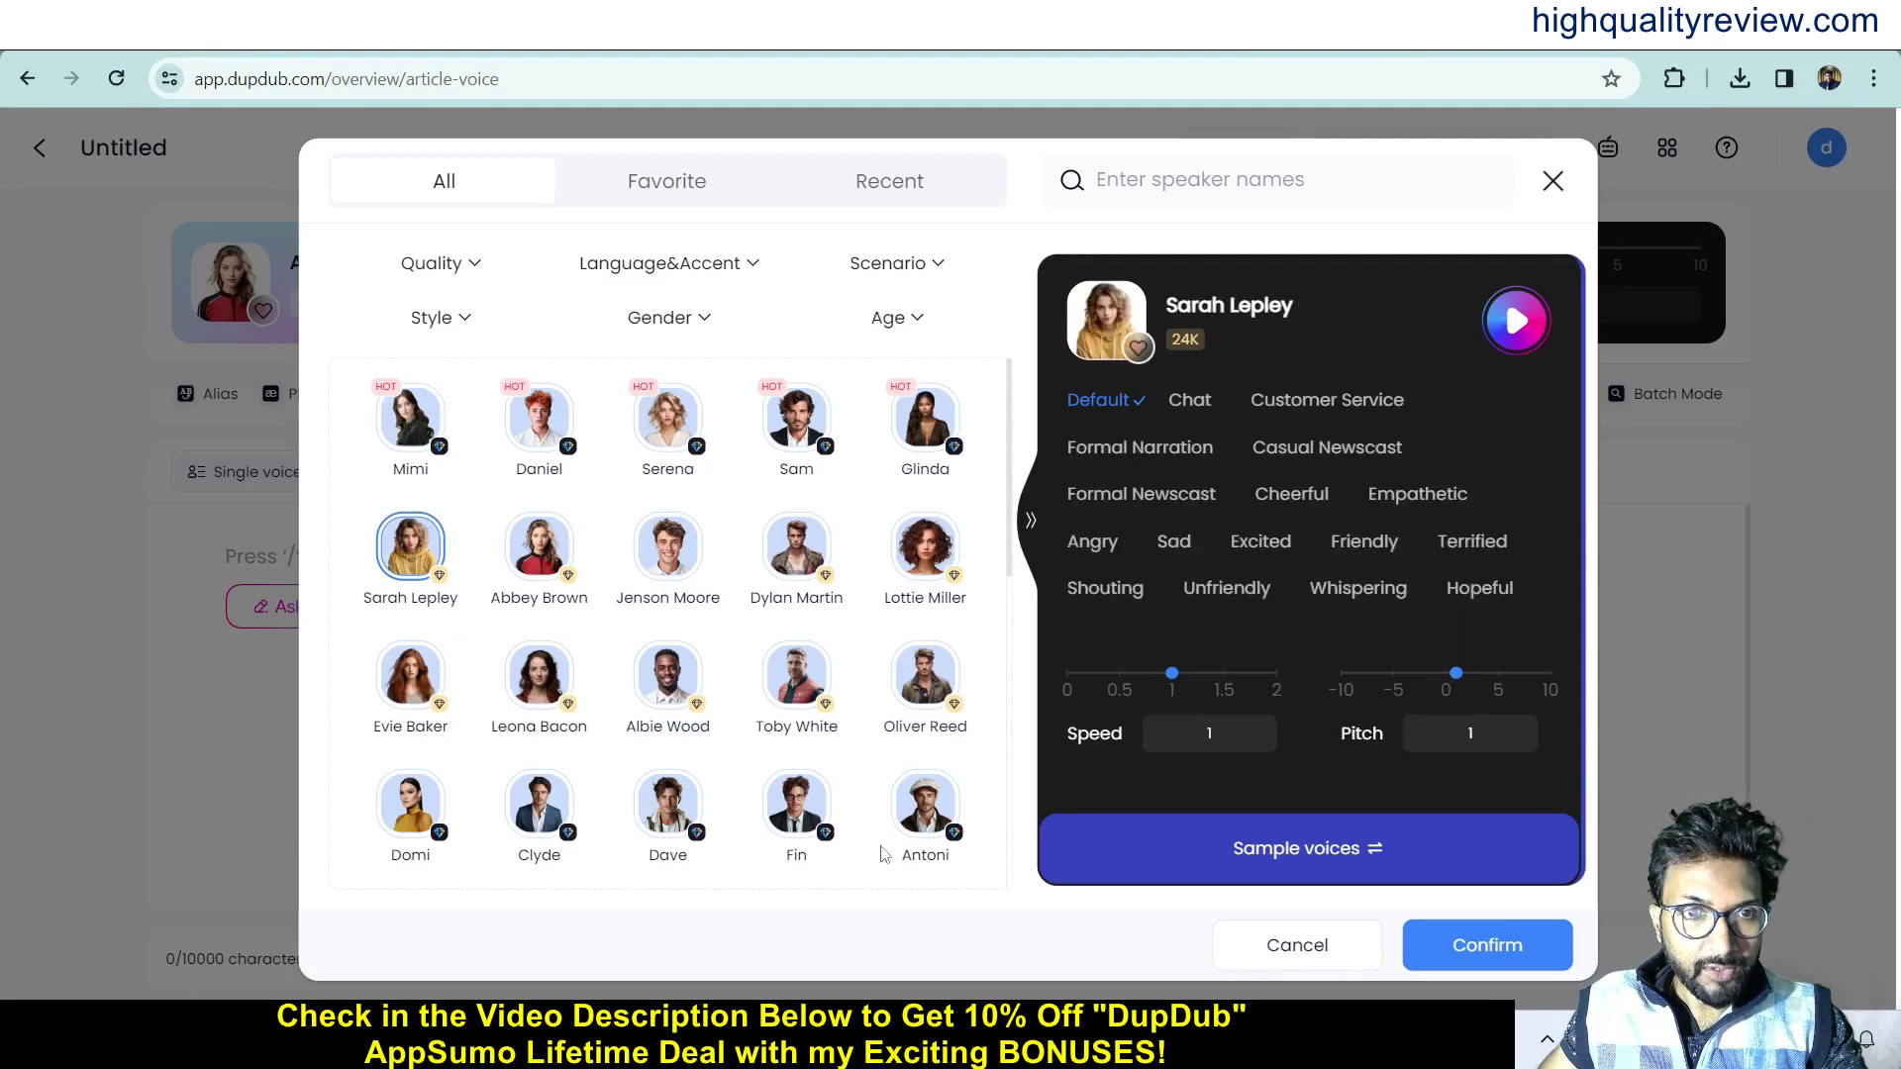
pyautogui.click(1455, 955)
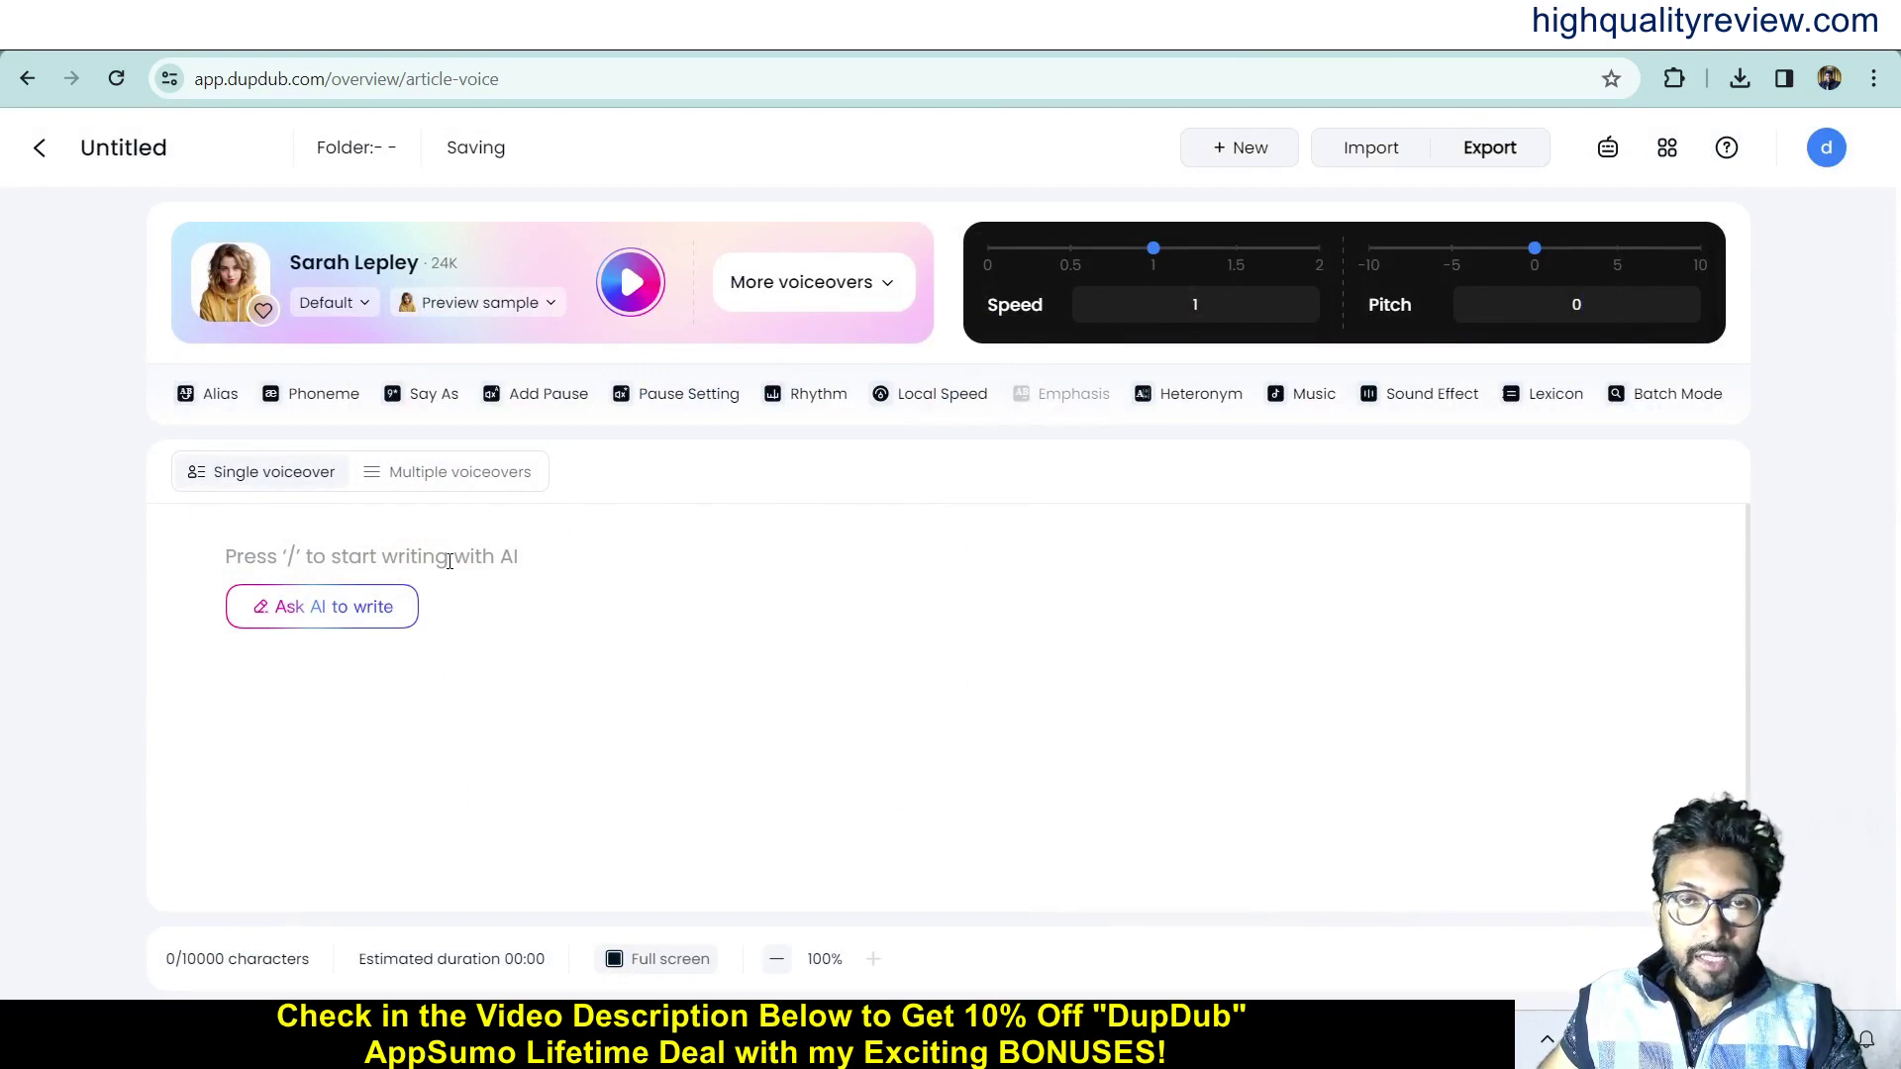
# Have Ask AI write a Social media content script on 'lose belly fat' and play it.
pyautogui.click(348, 608)
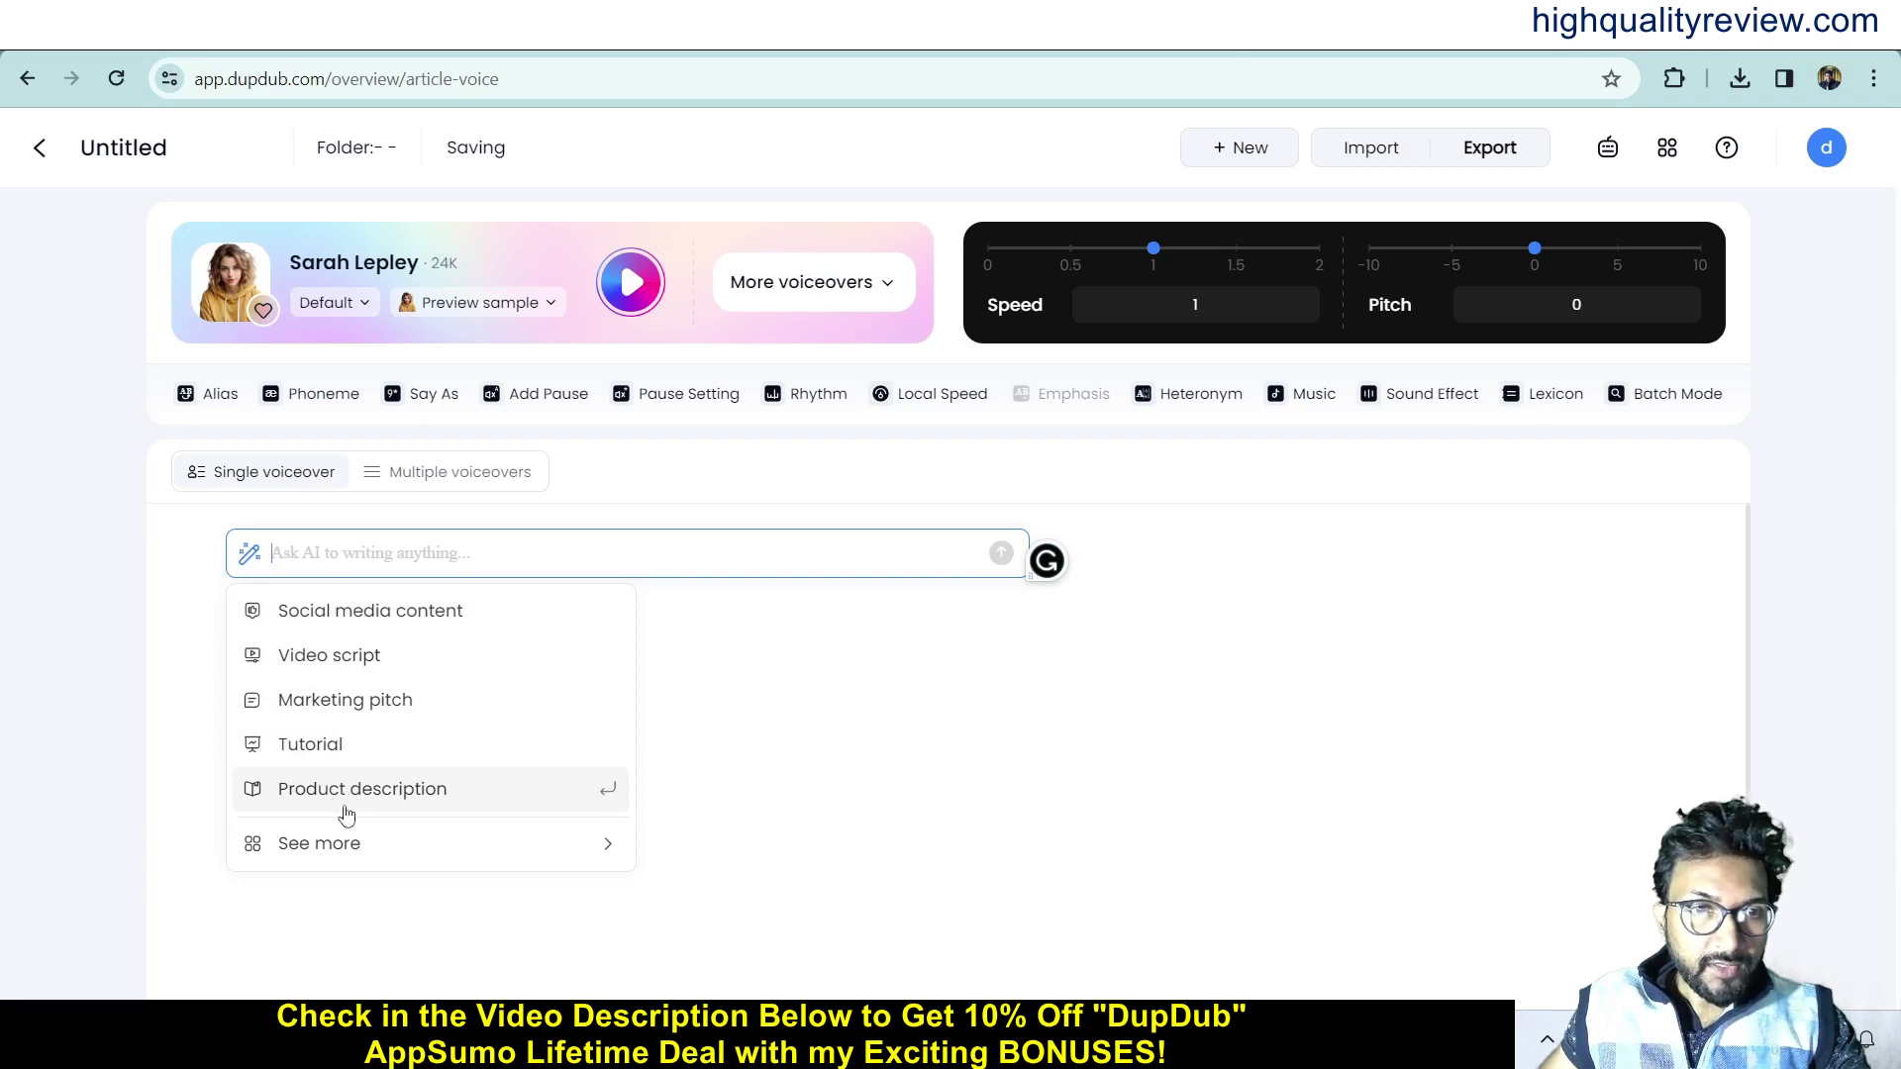
pyautogui.moveTo(339, 846)
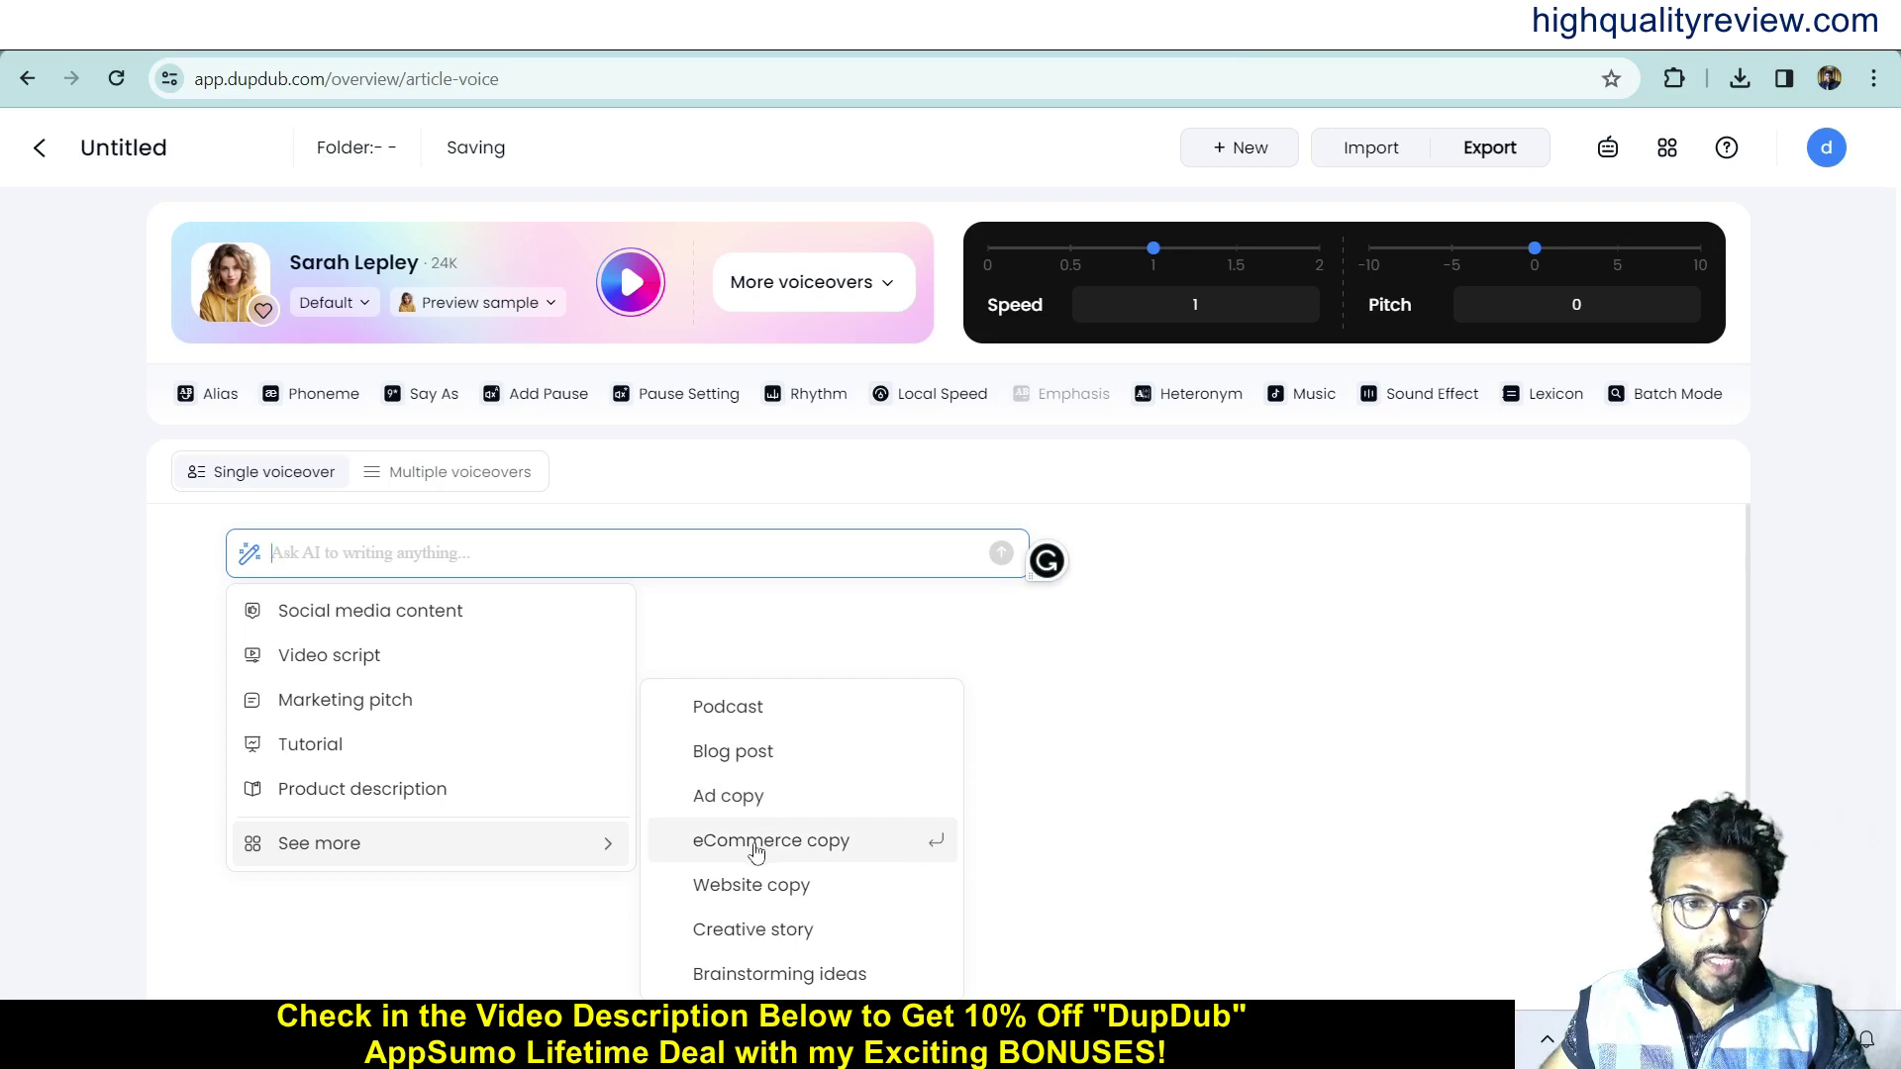
pyautogui.click(354, 616)
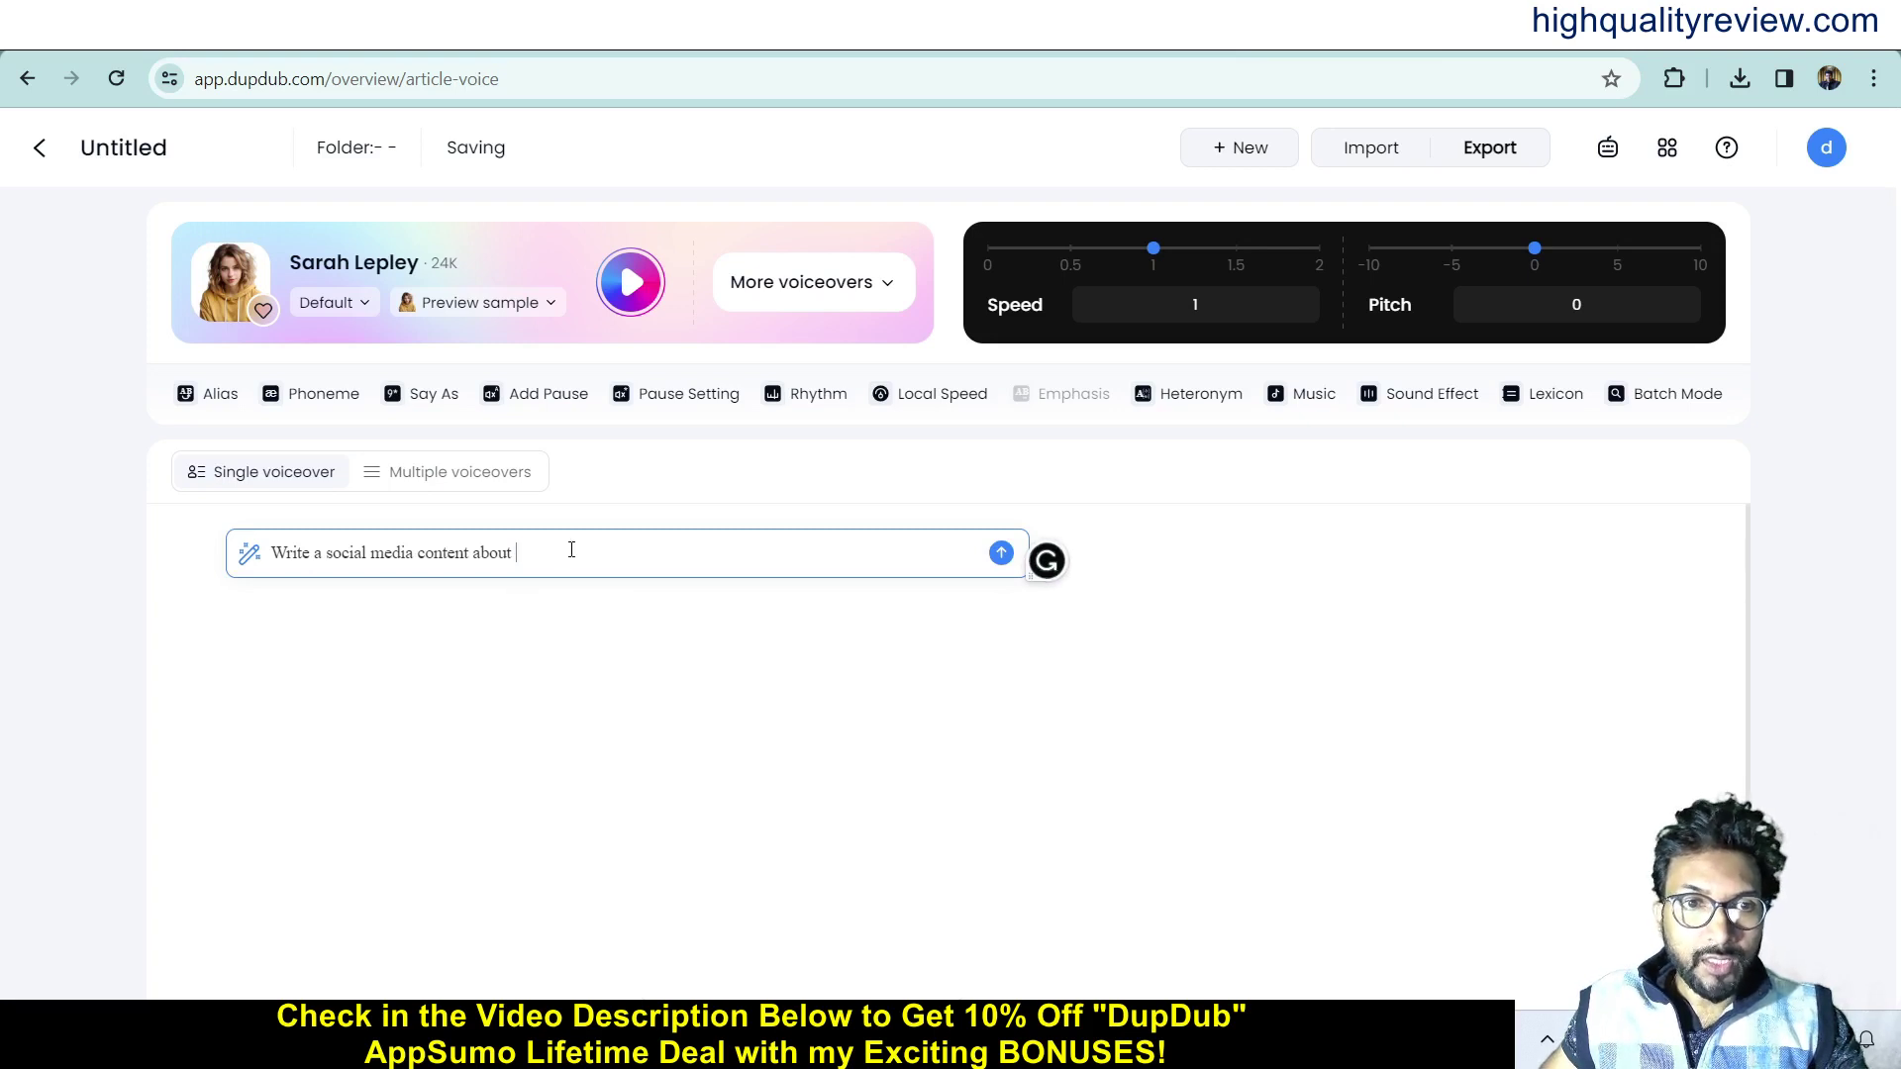
pyautogui.write('l')
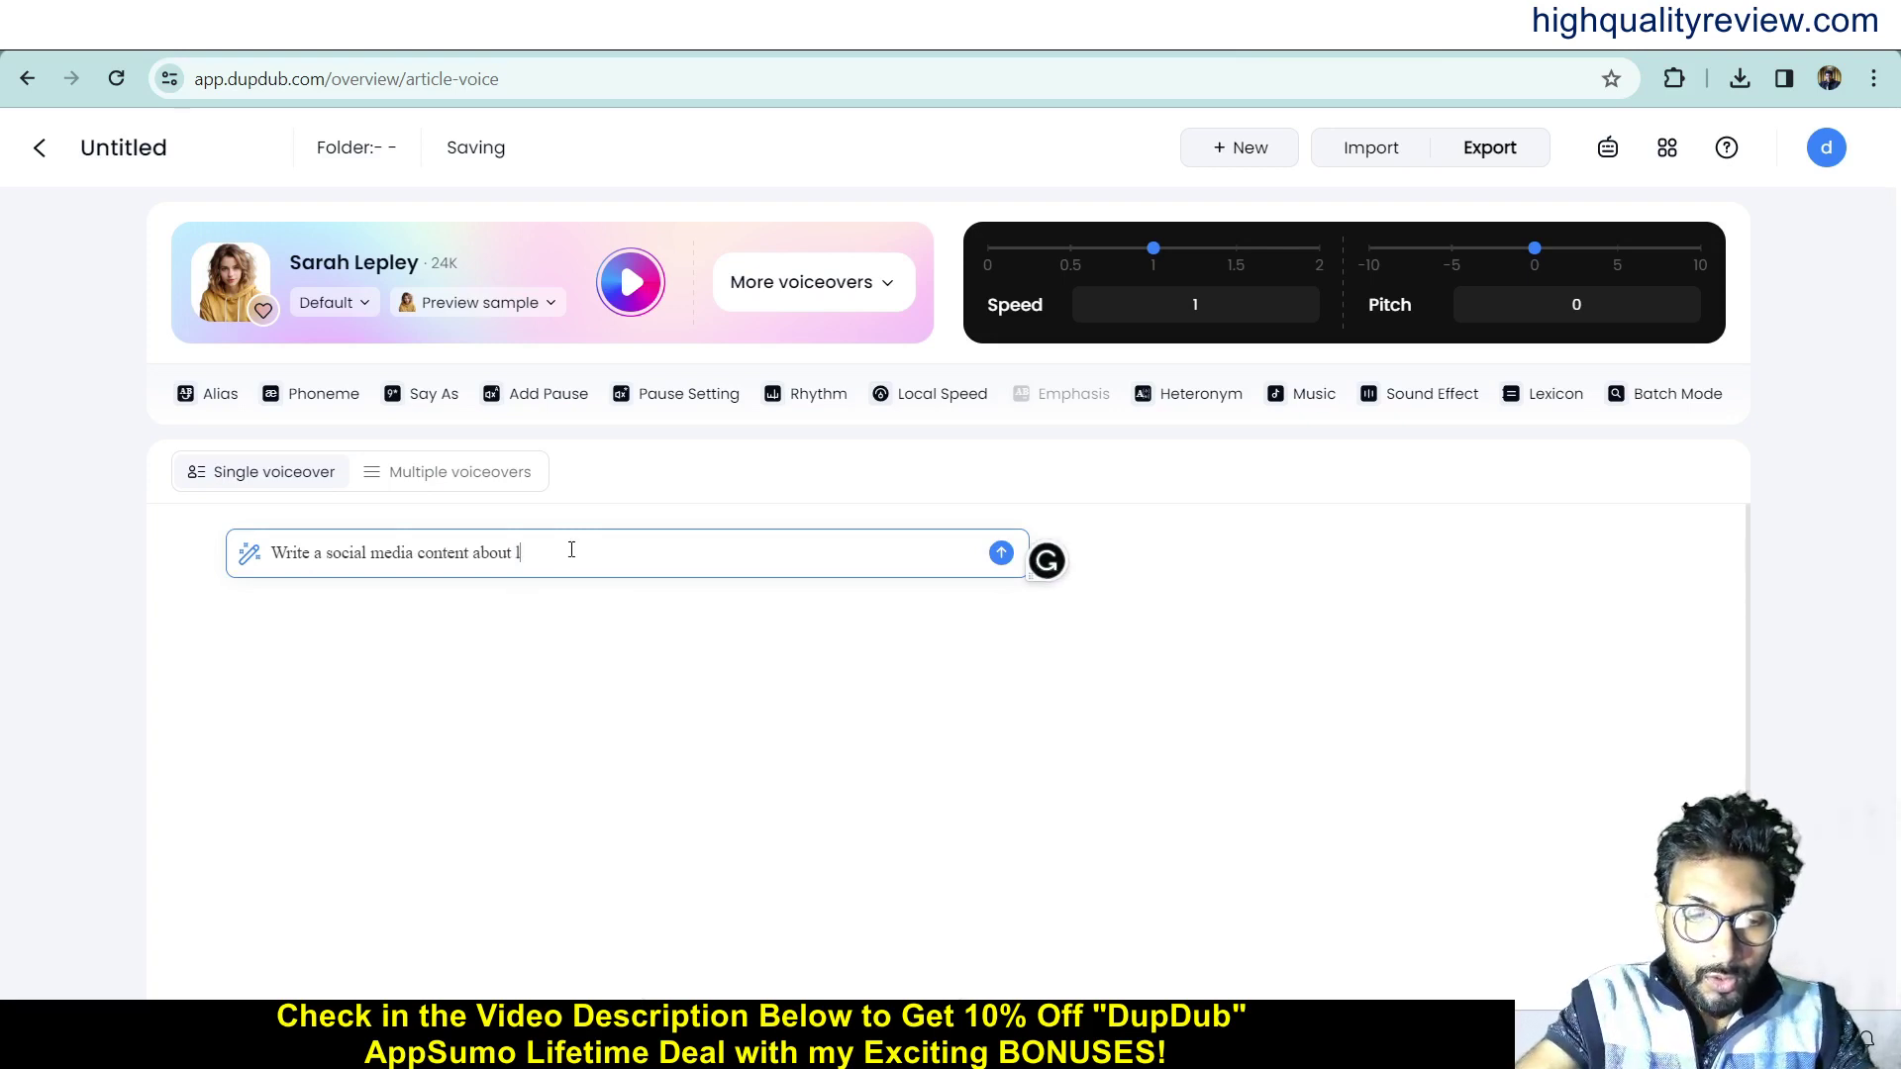
pyautogui.write('ose b')
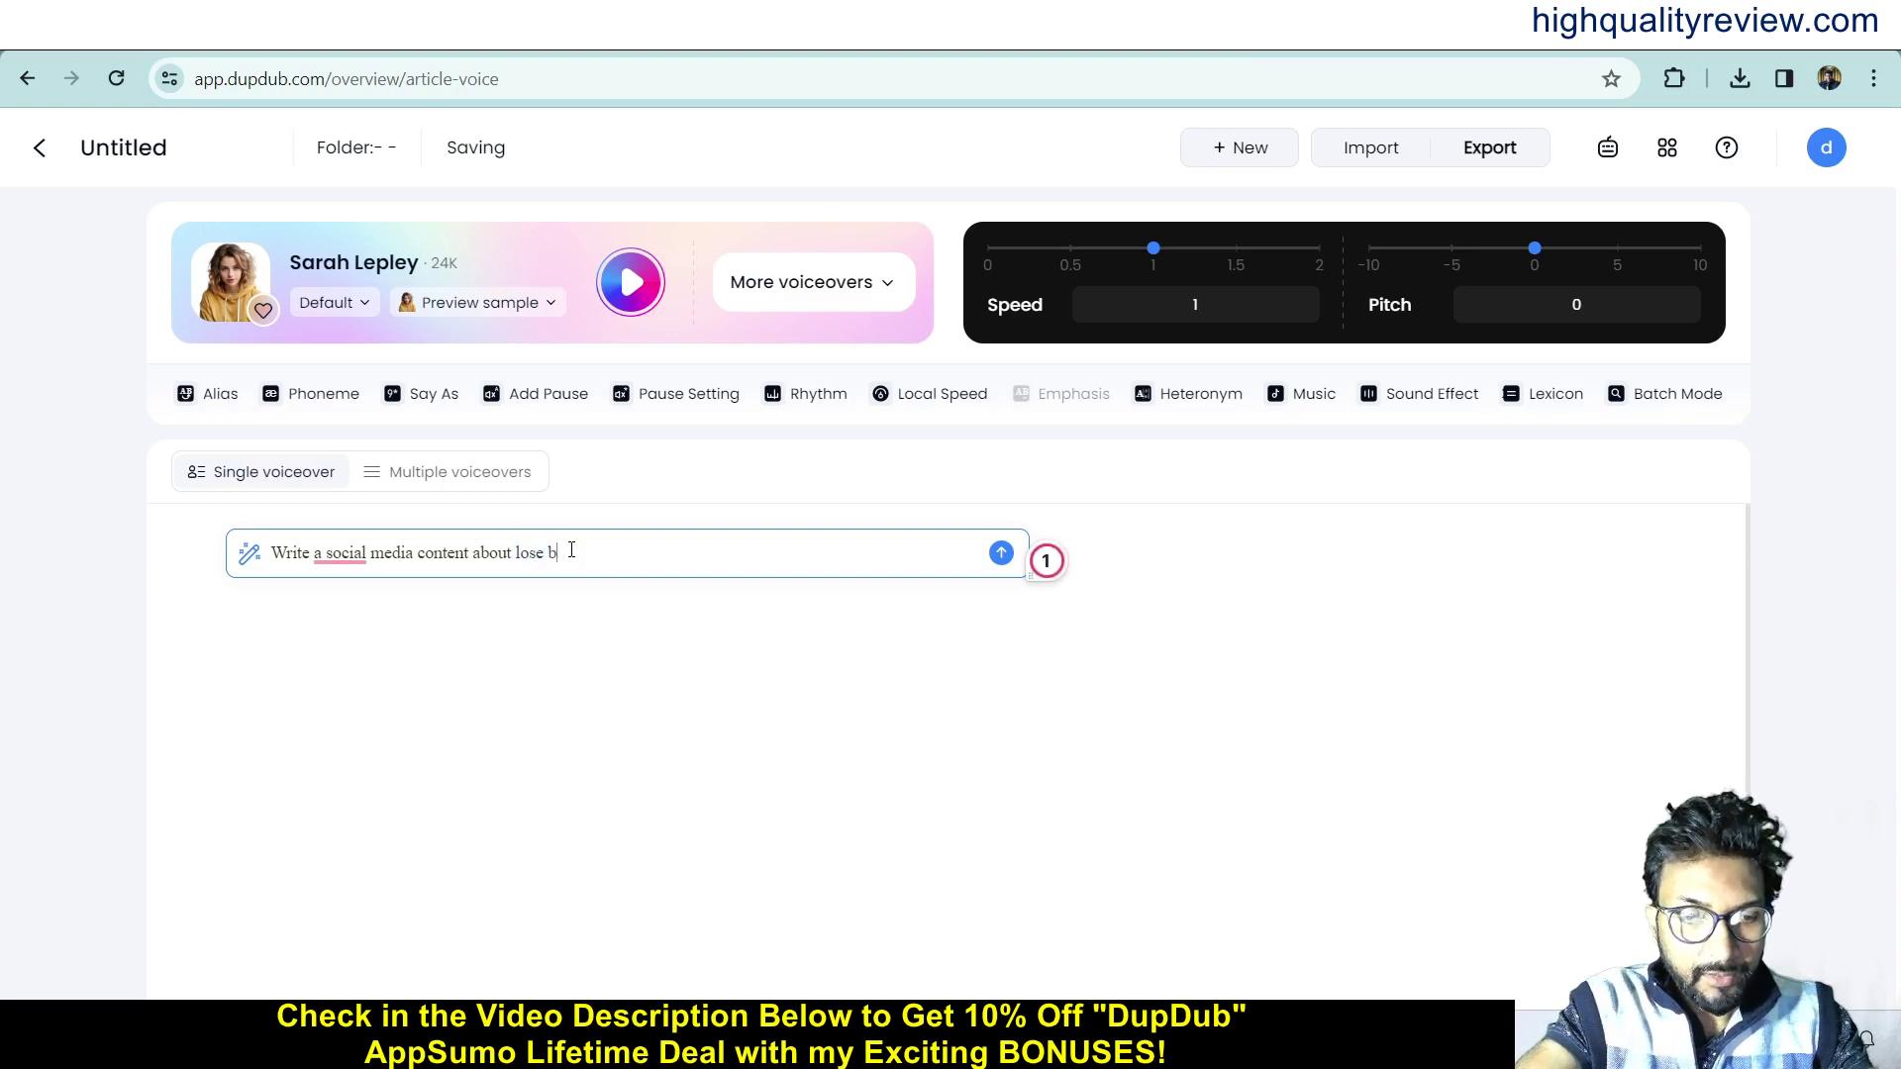
pyautogui.write('elly far')
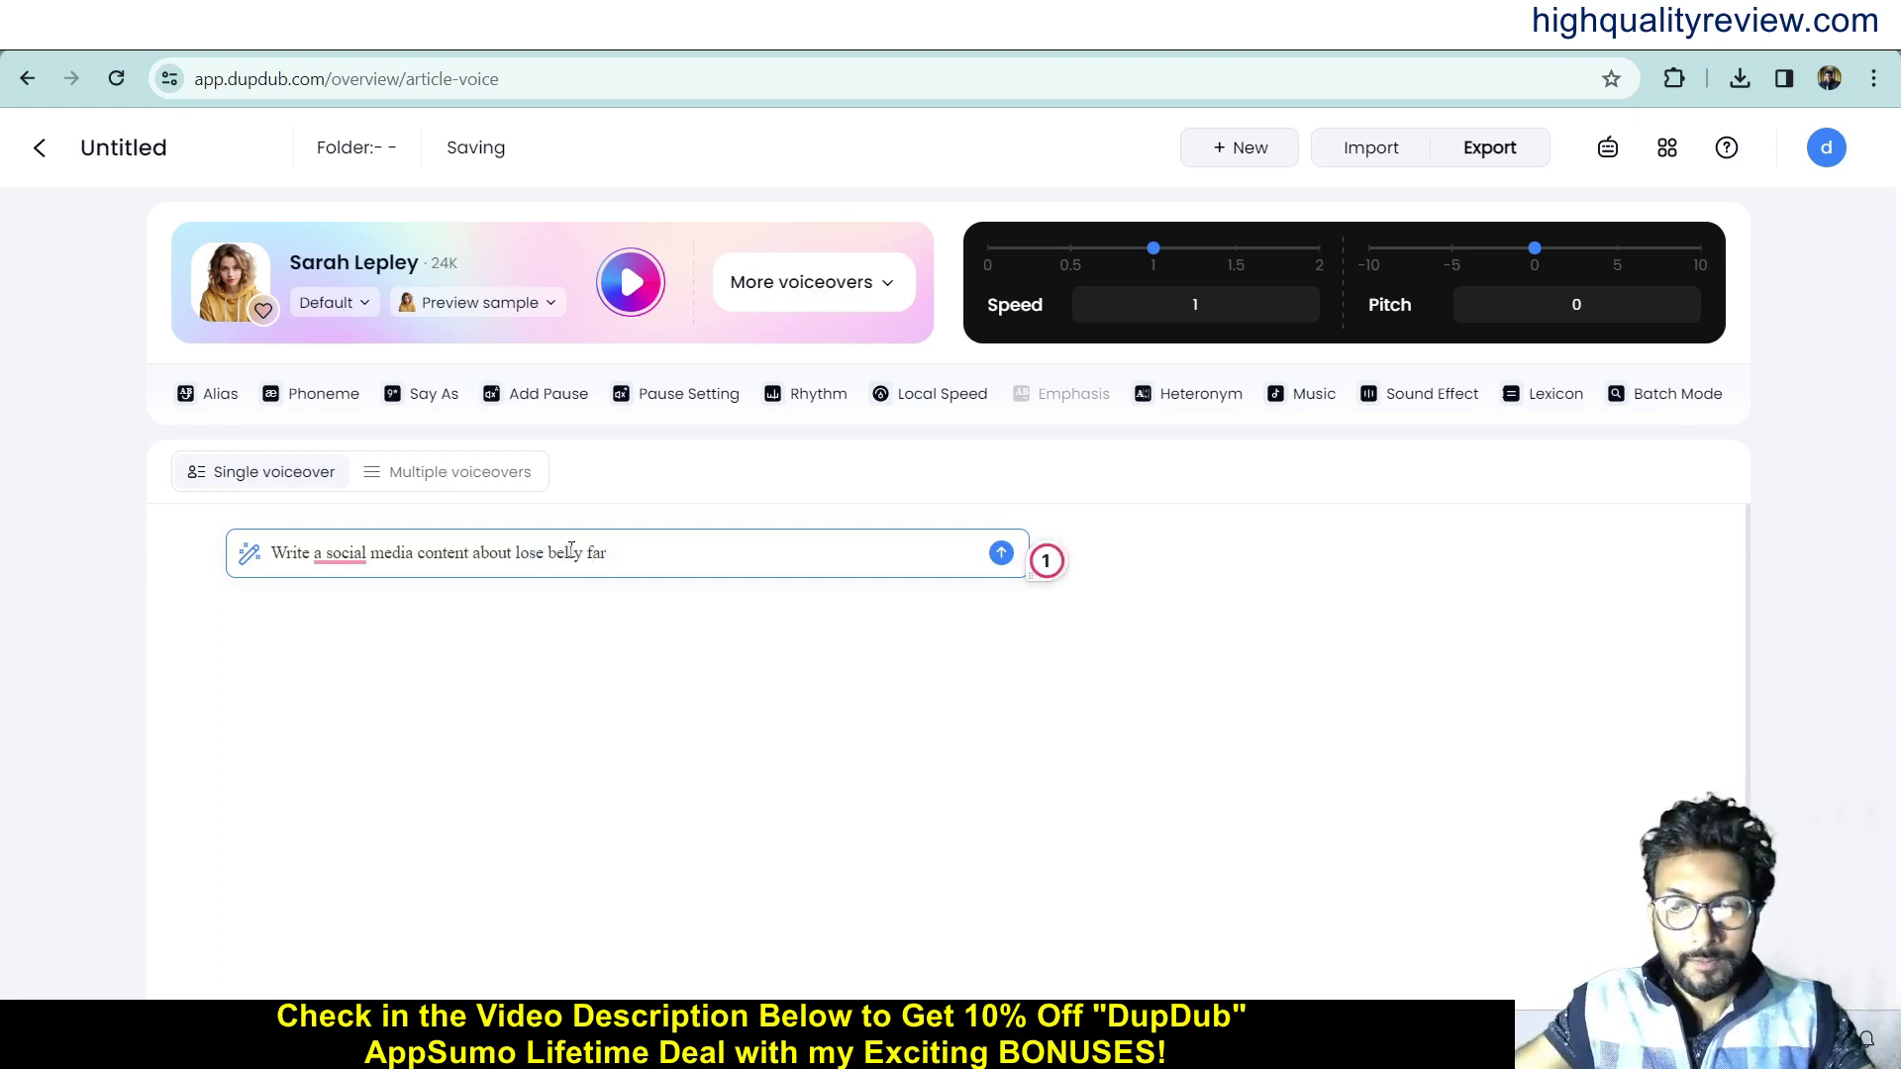
pyautogui.press('BackSpace')
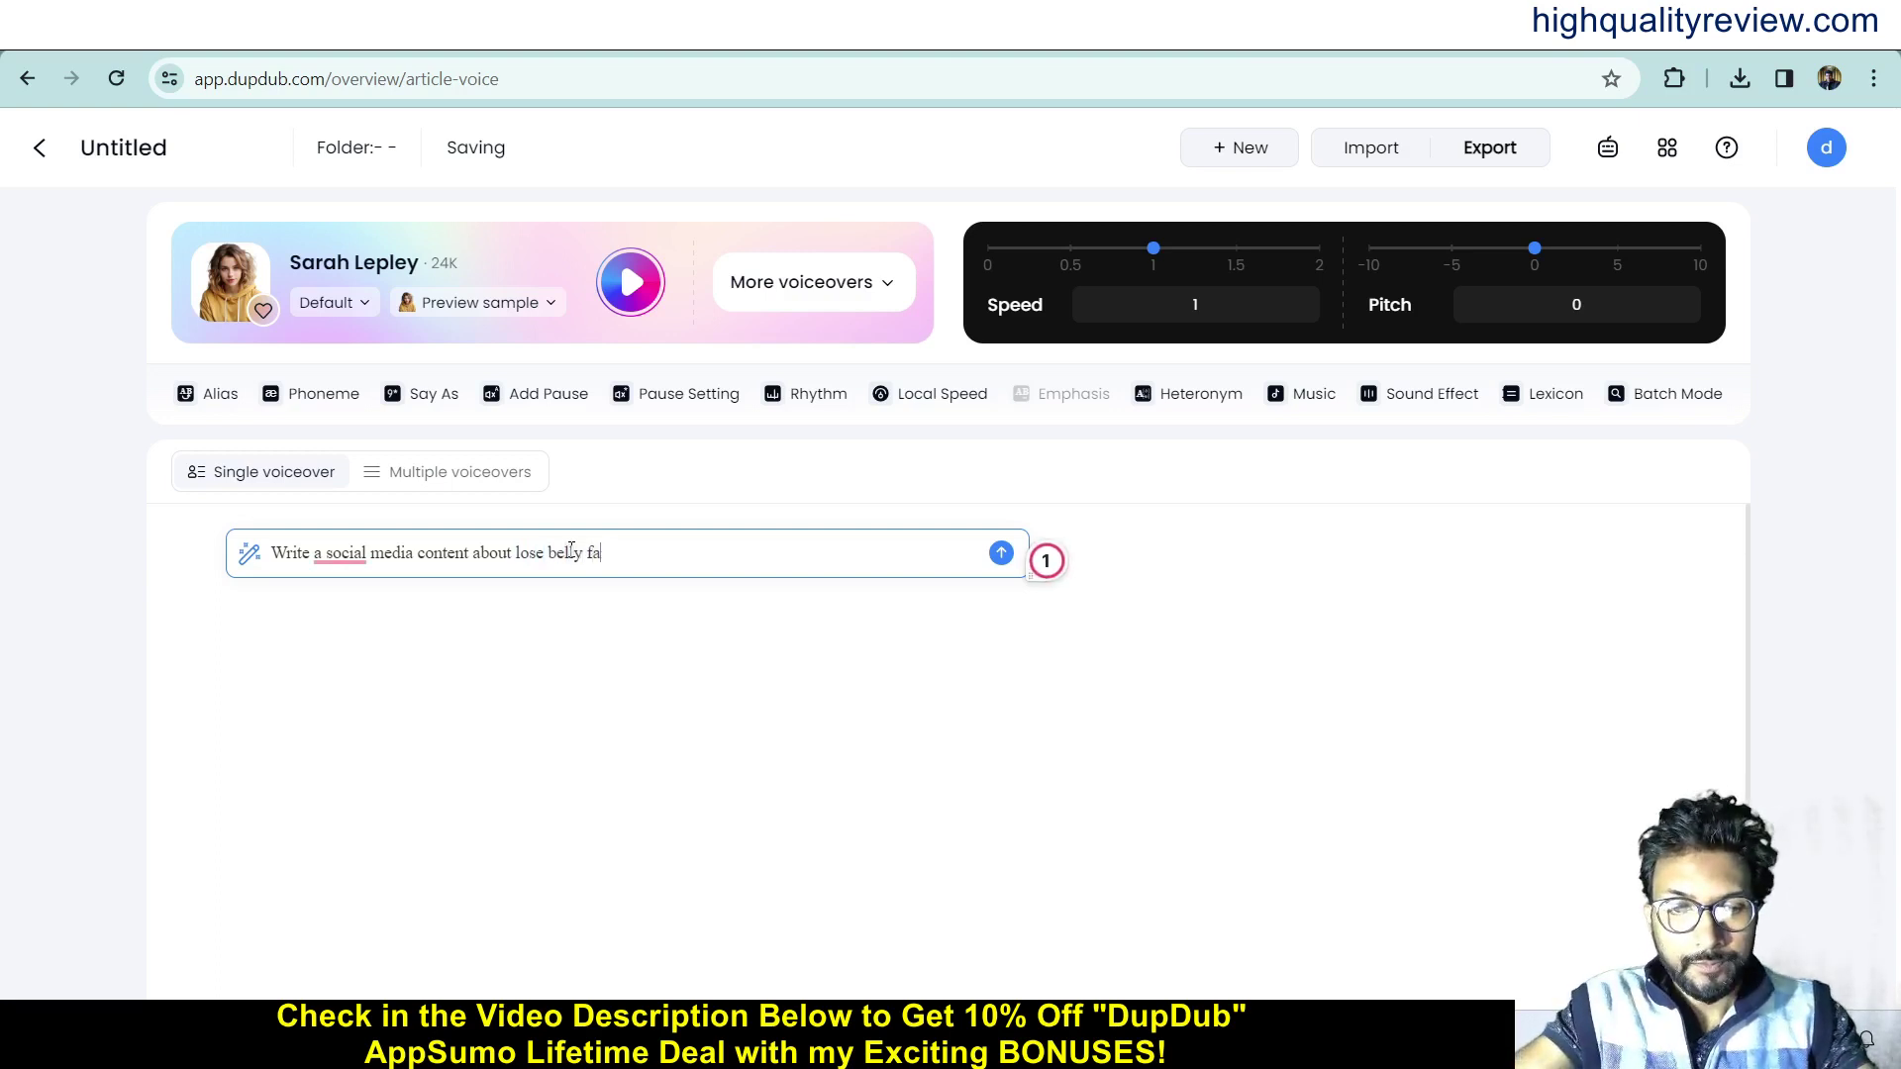
pyautogui.write('t')
pyautogui.click(998, 554)
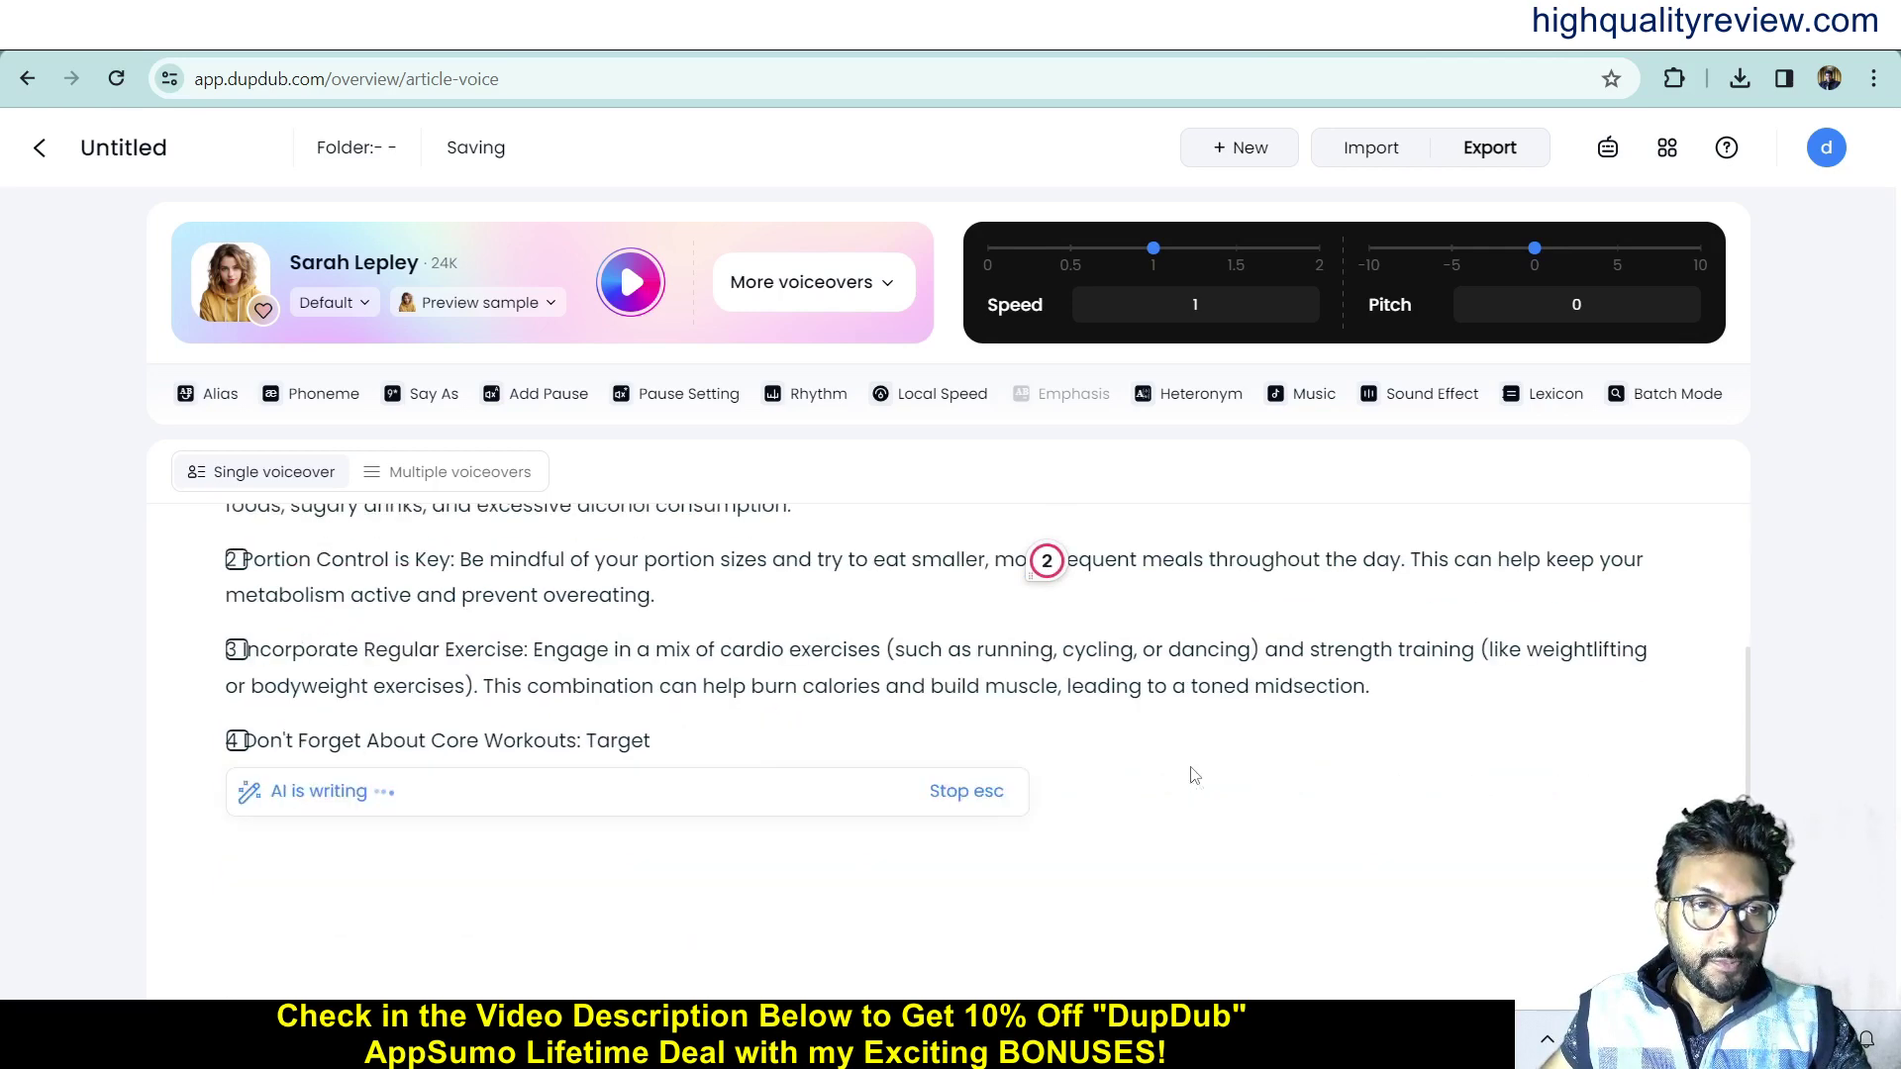
pyautogui.click(633, 282)
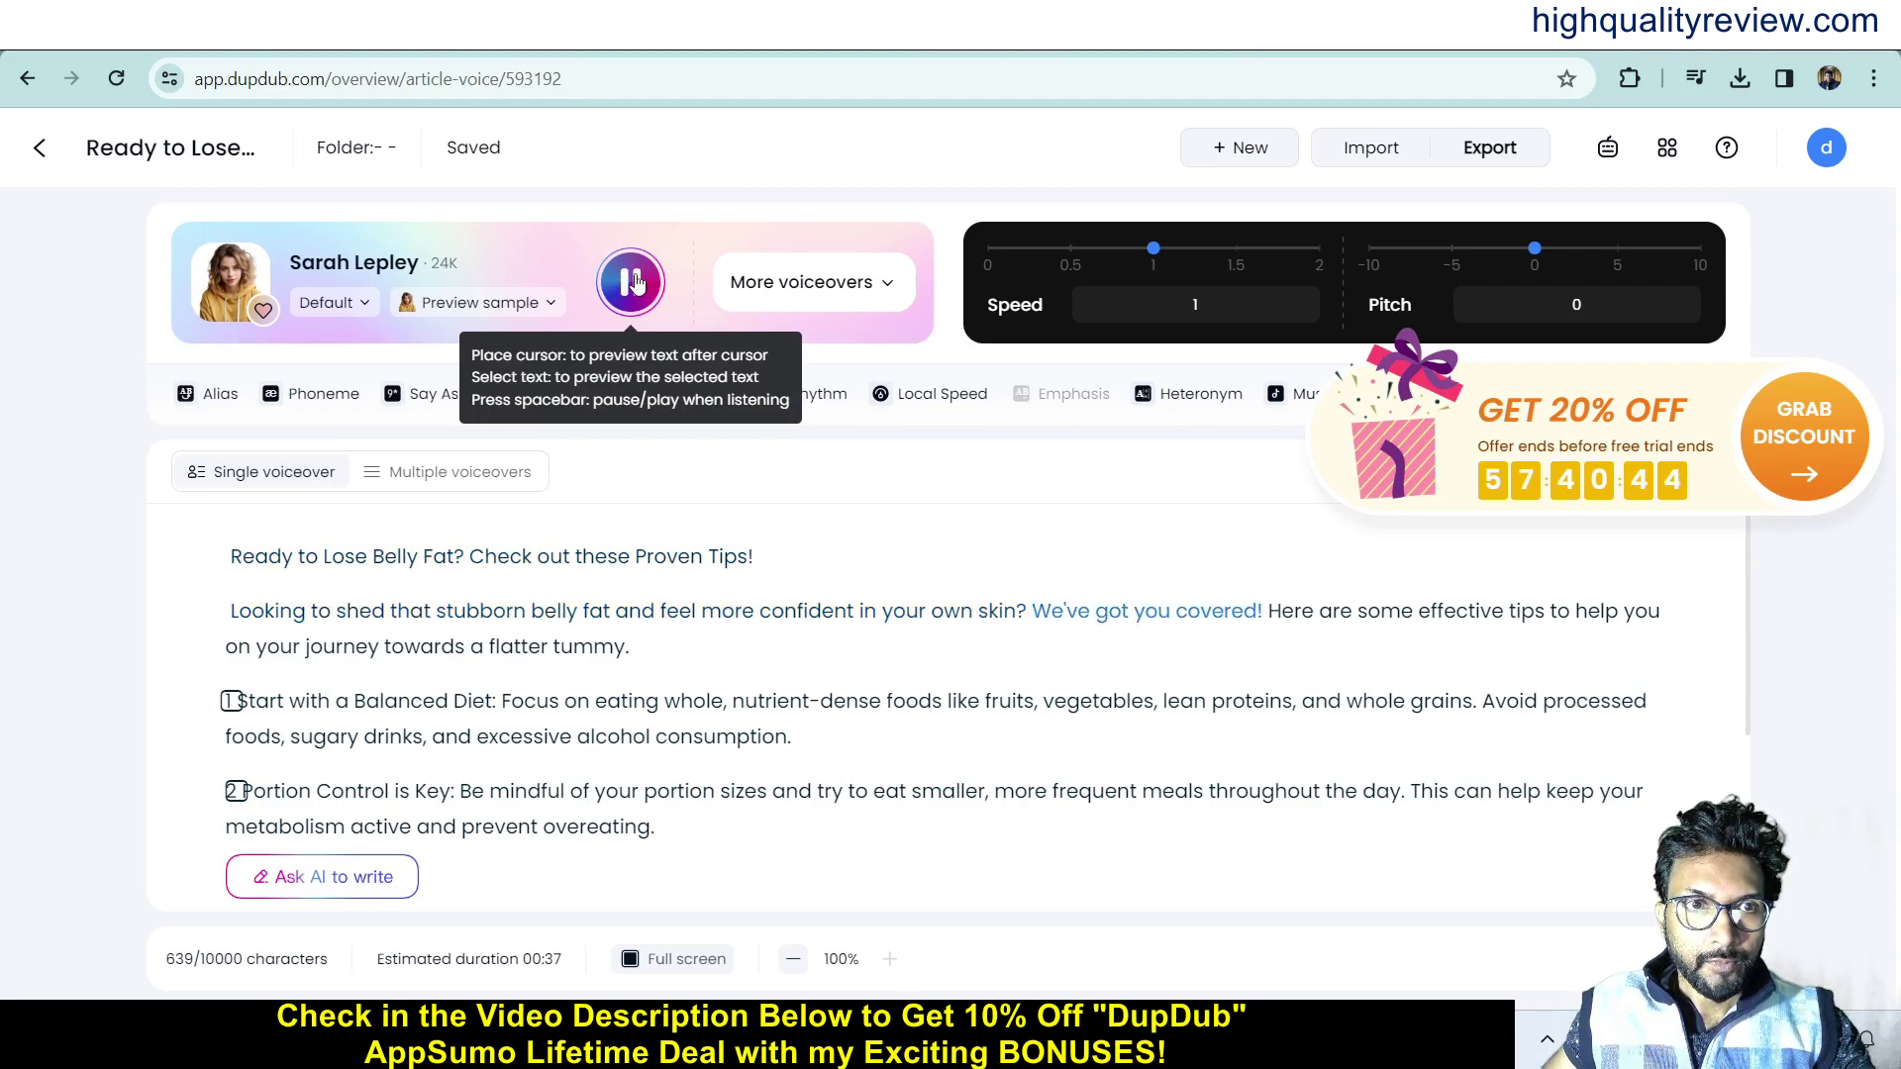
# Pause the script preview and reopen the voice library via More voiceovers.
pyautogui.click(635, 282)
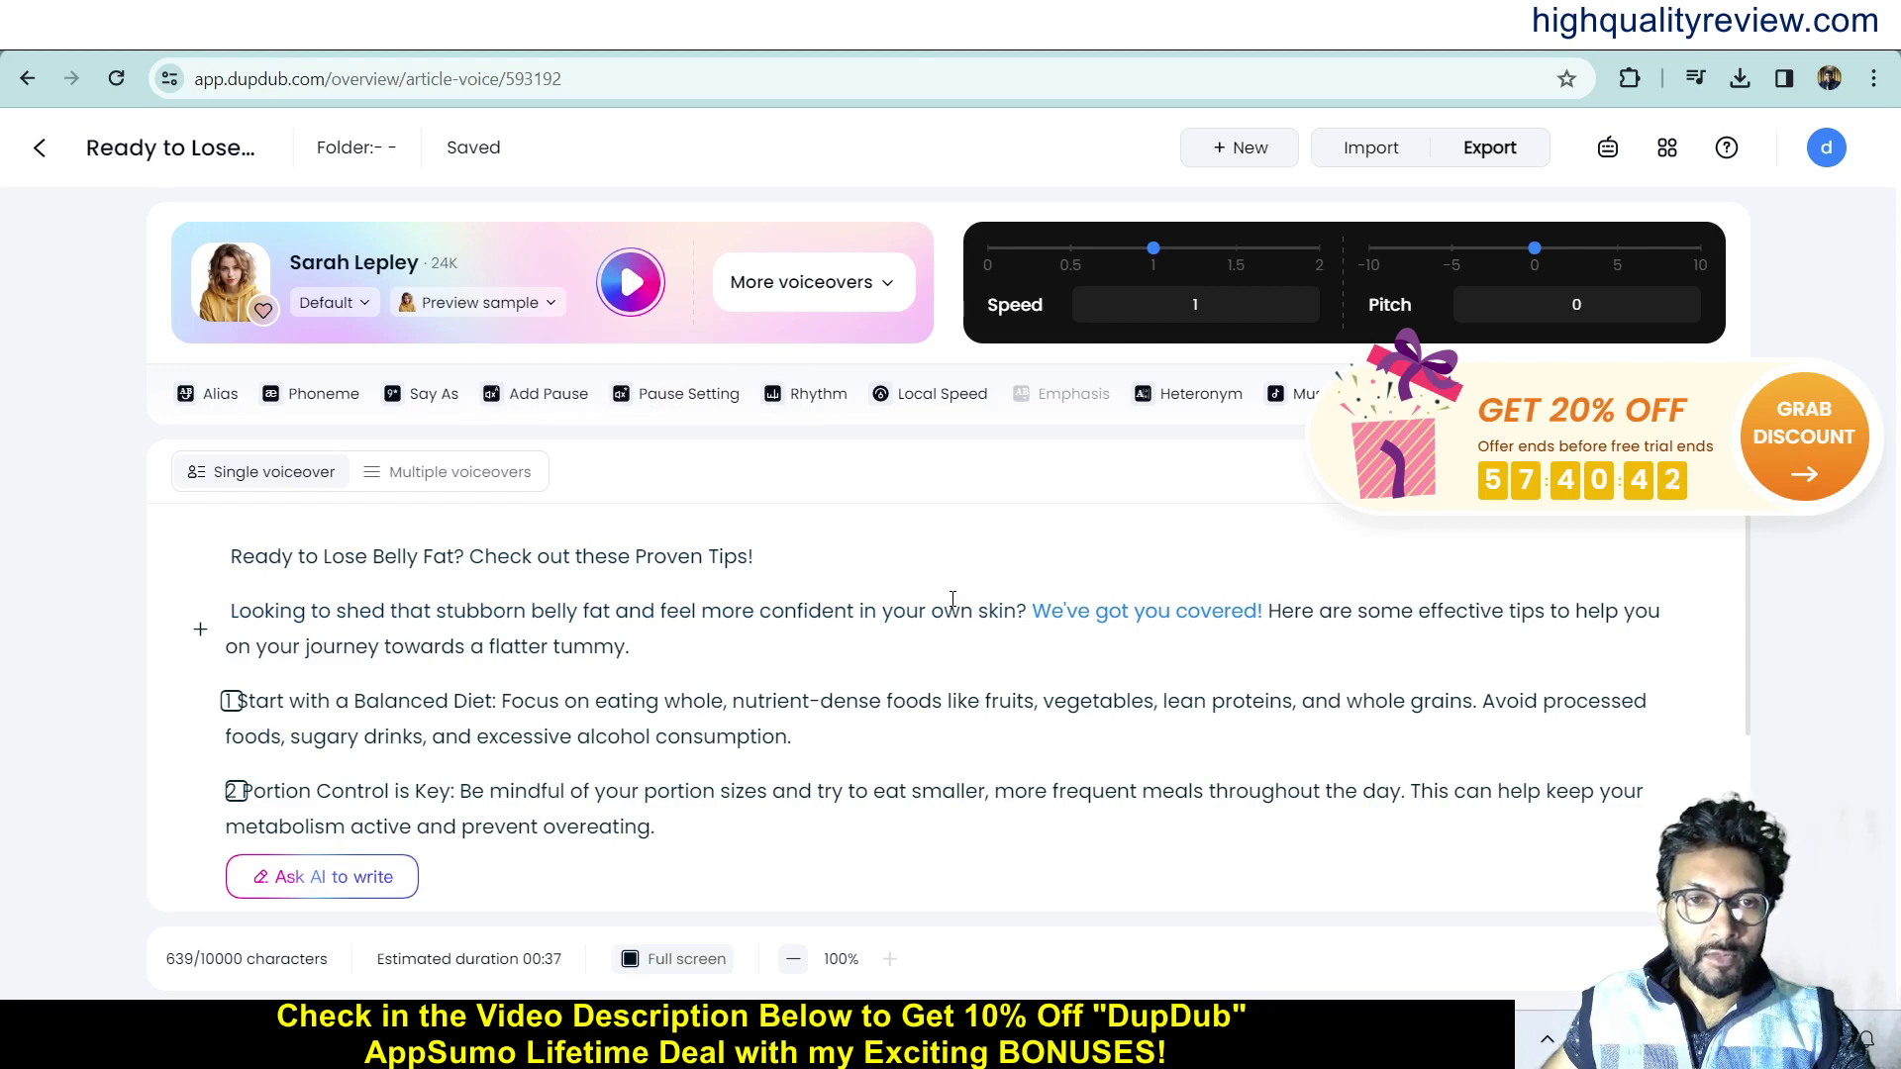
pyautogui.click(782, 285)
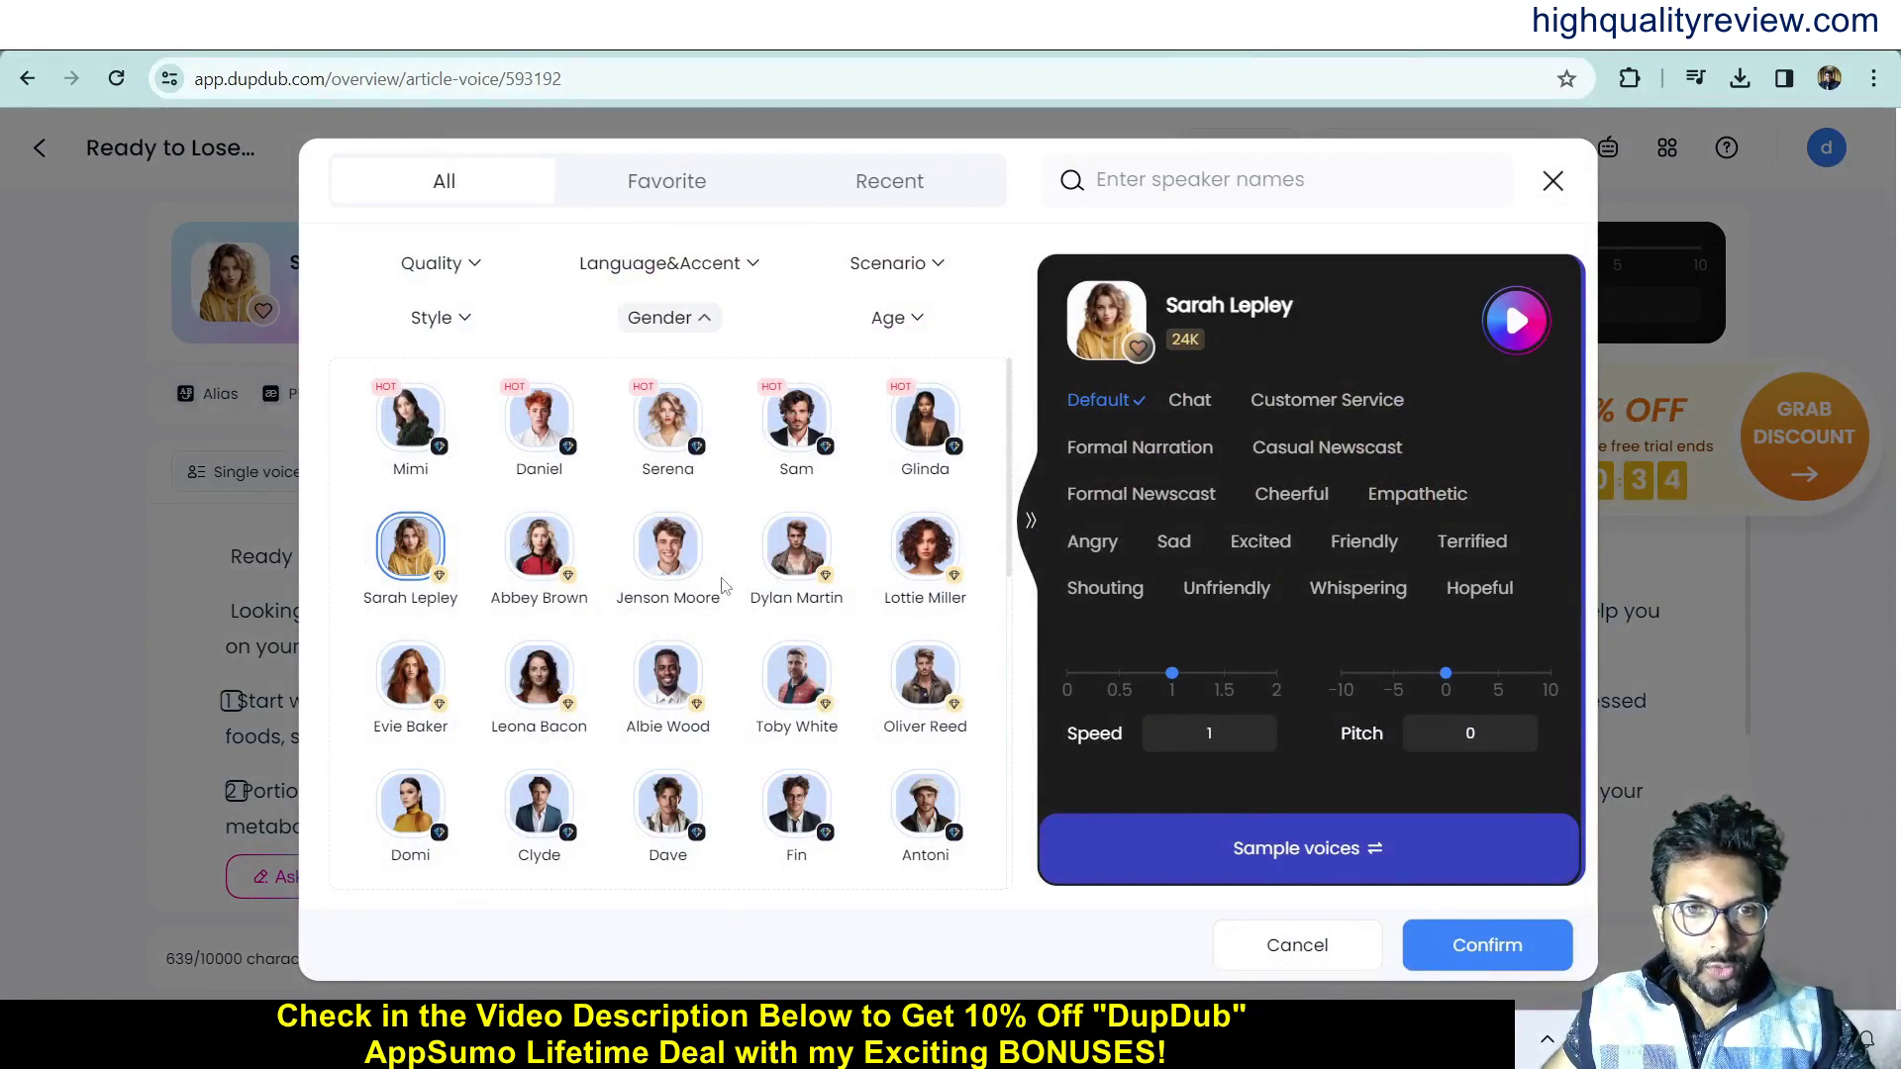
# Audition Jenson Moore's Hopeful, Cheerful and Default samples, then confirm him as narrator.
pyautogui.click(671, 551)
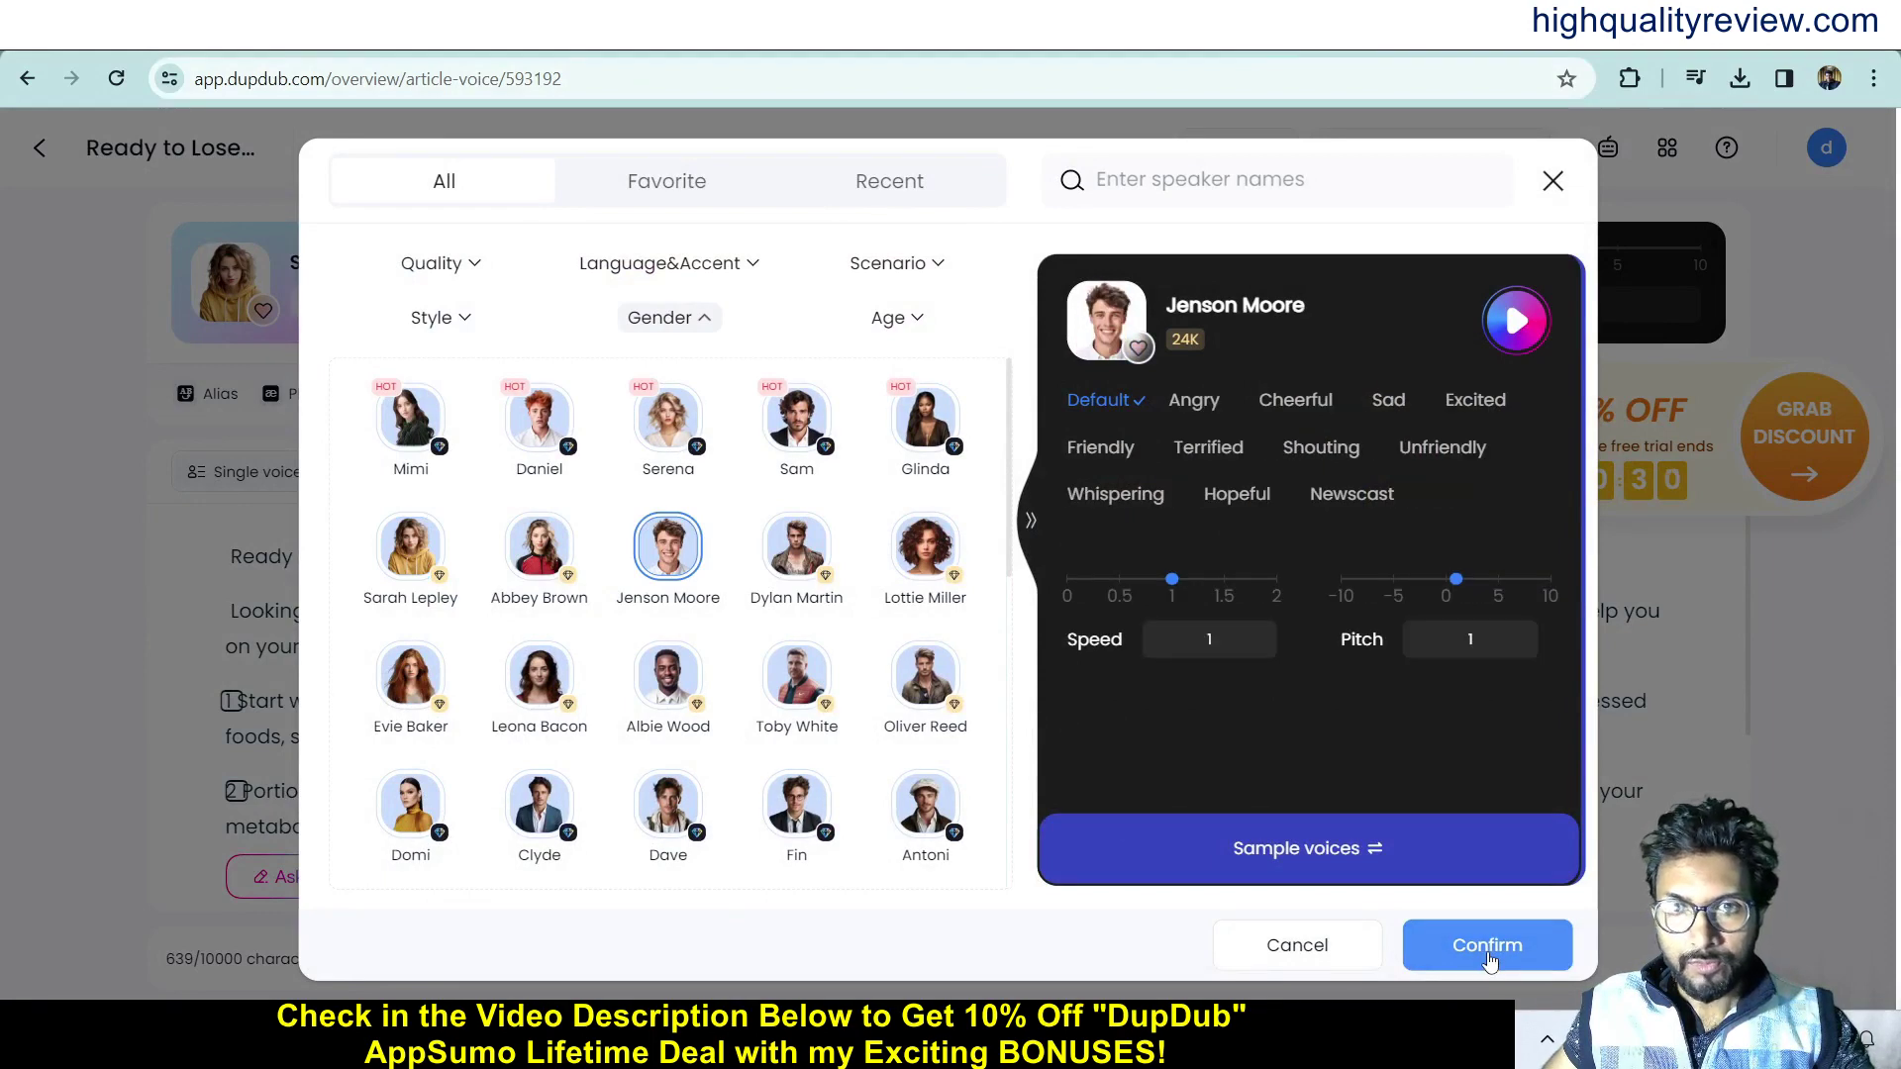
pyautogui.click(1272, 855)
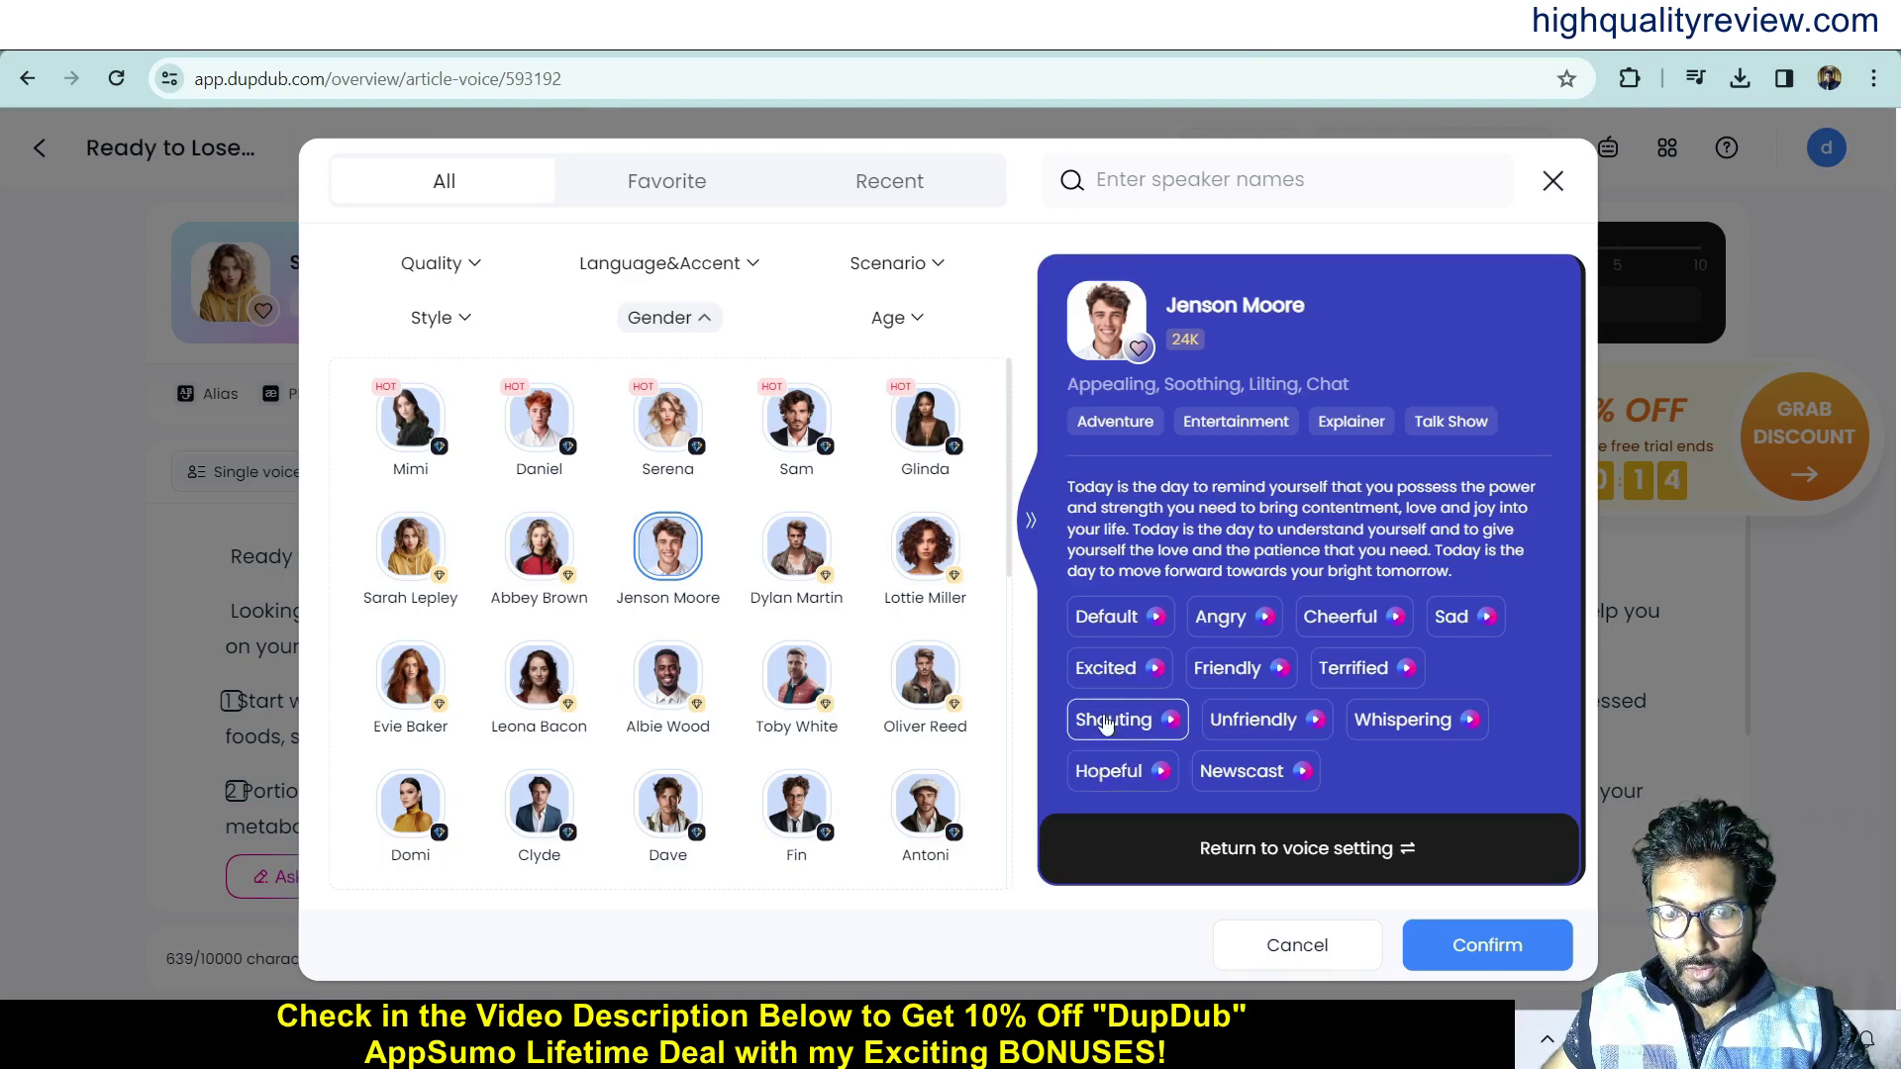
pyautogui.click(1117, 771)
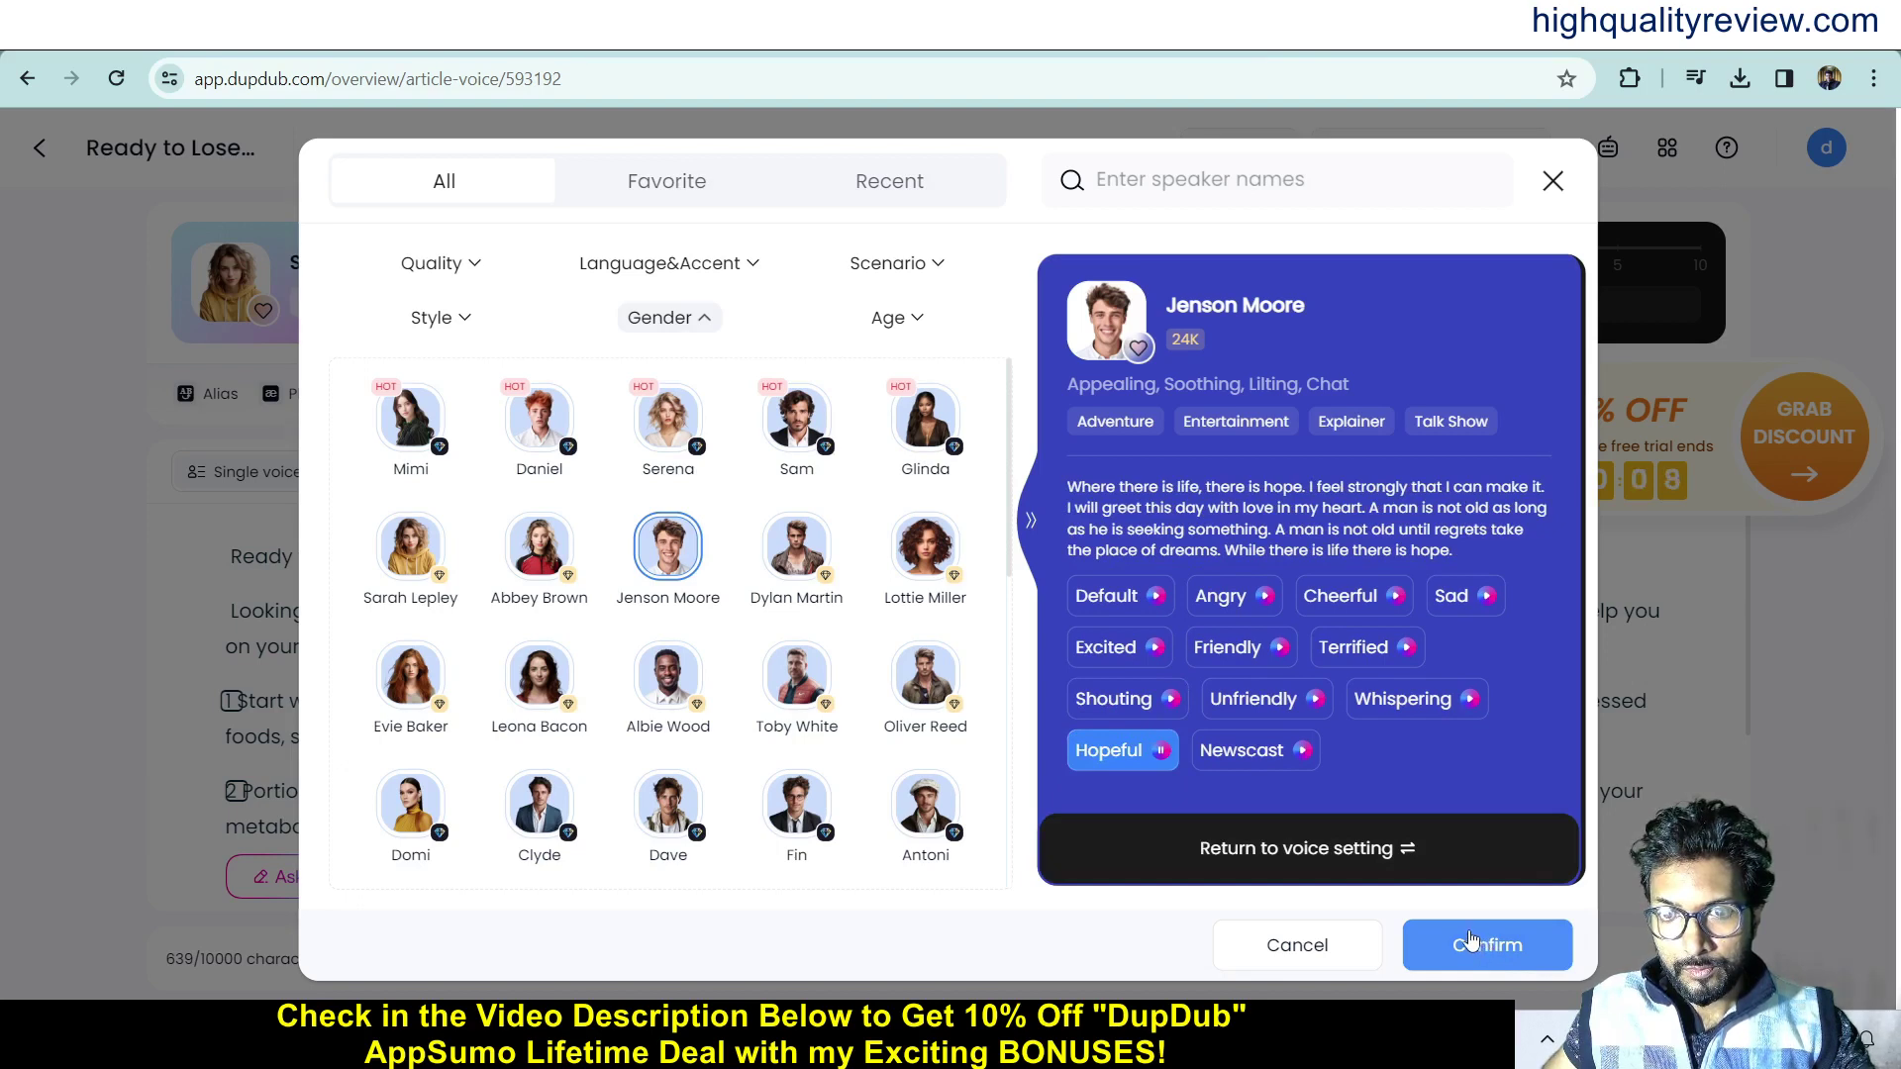
pyautogui.click(1337, 598)
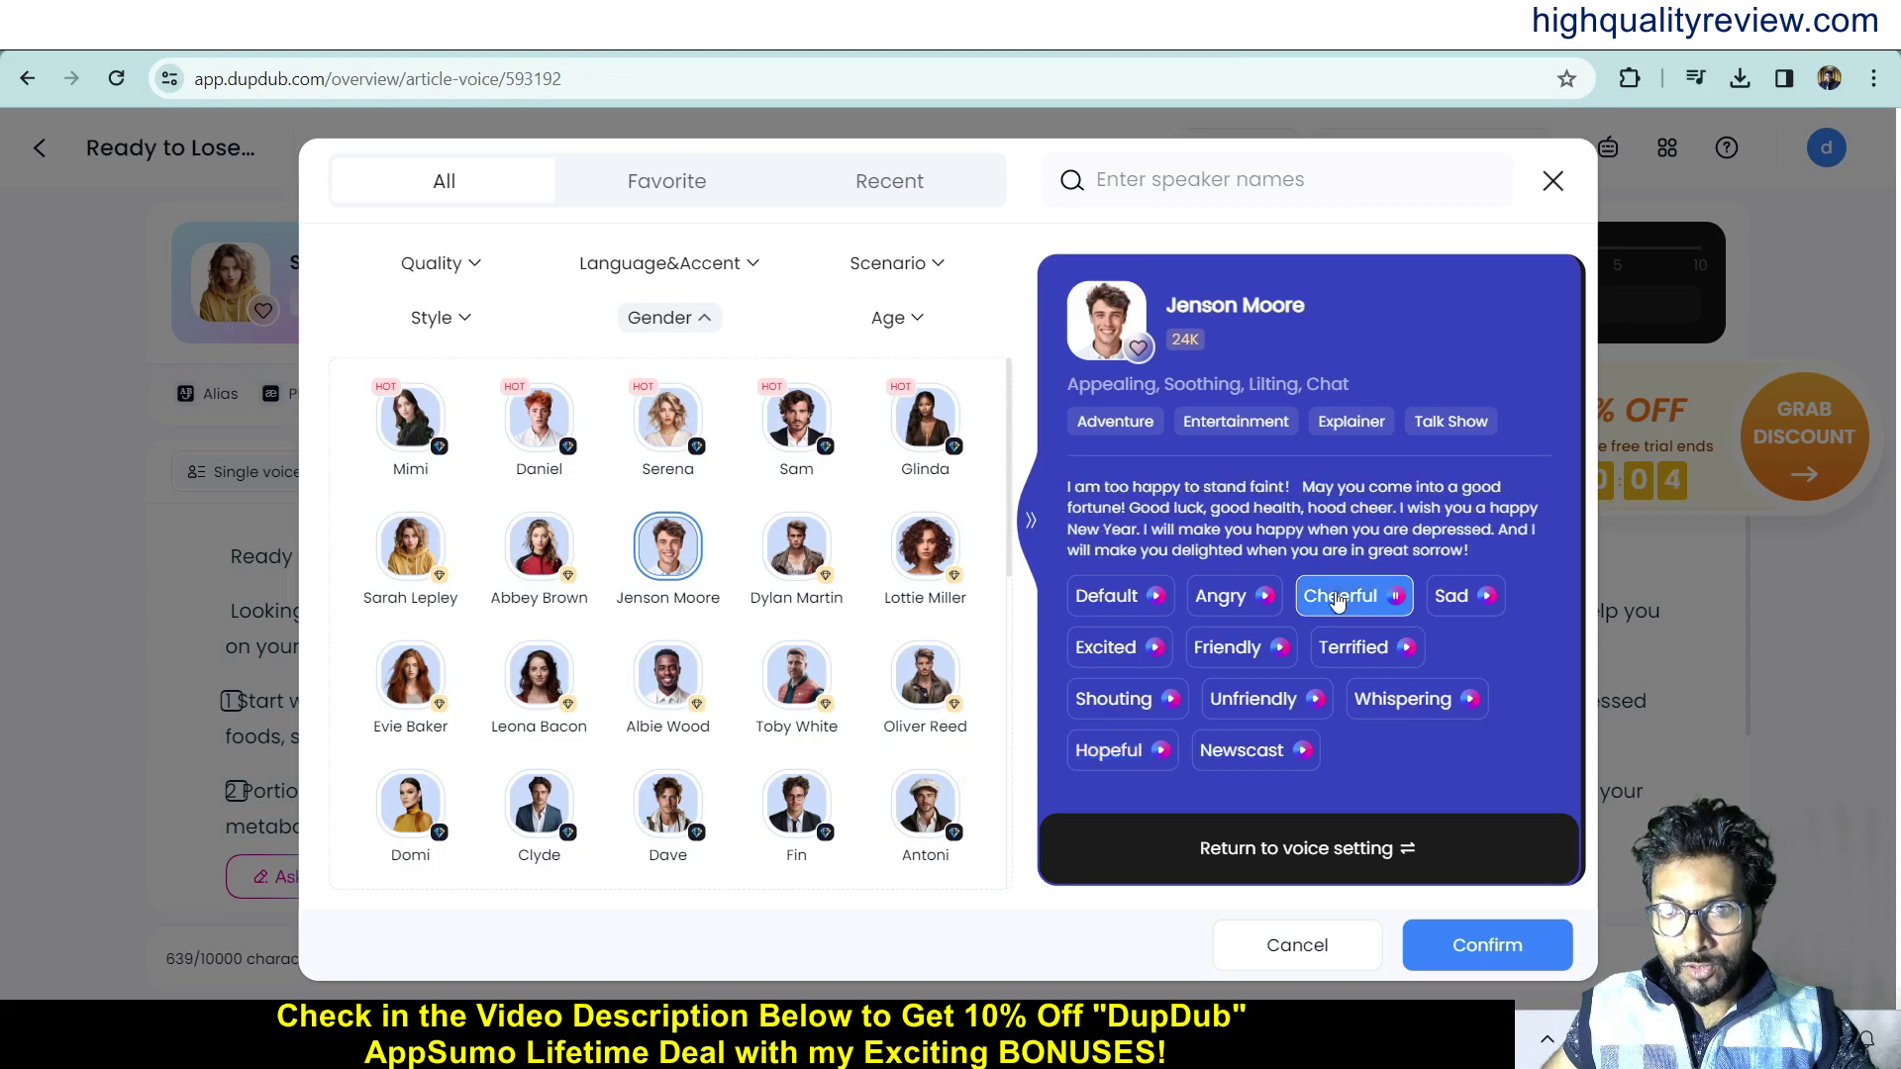
pyautogui.click(1105, 604)
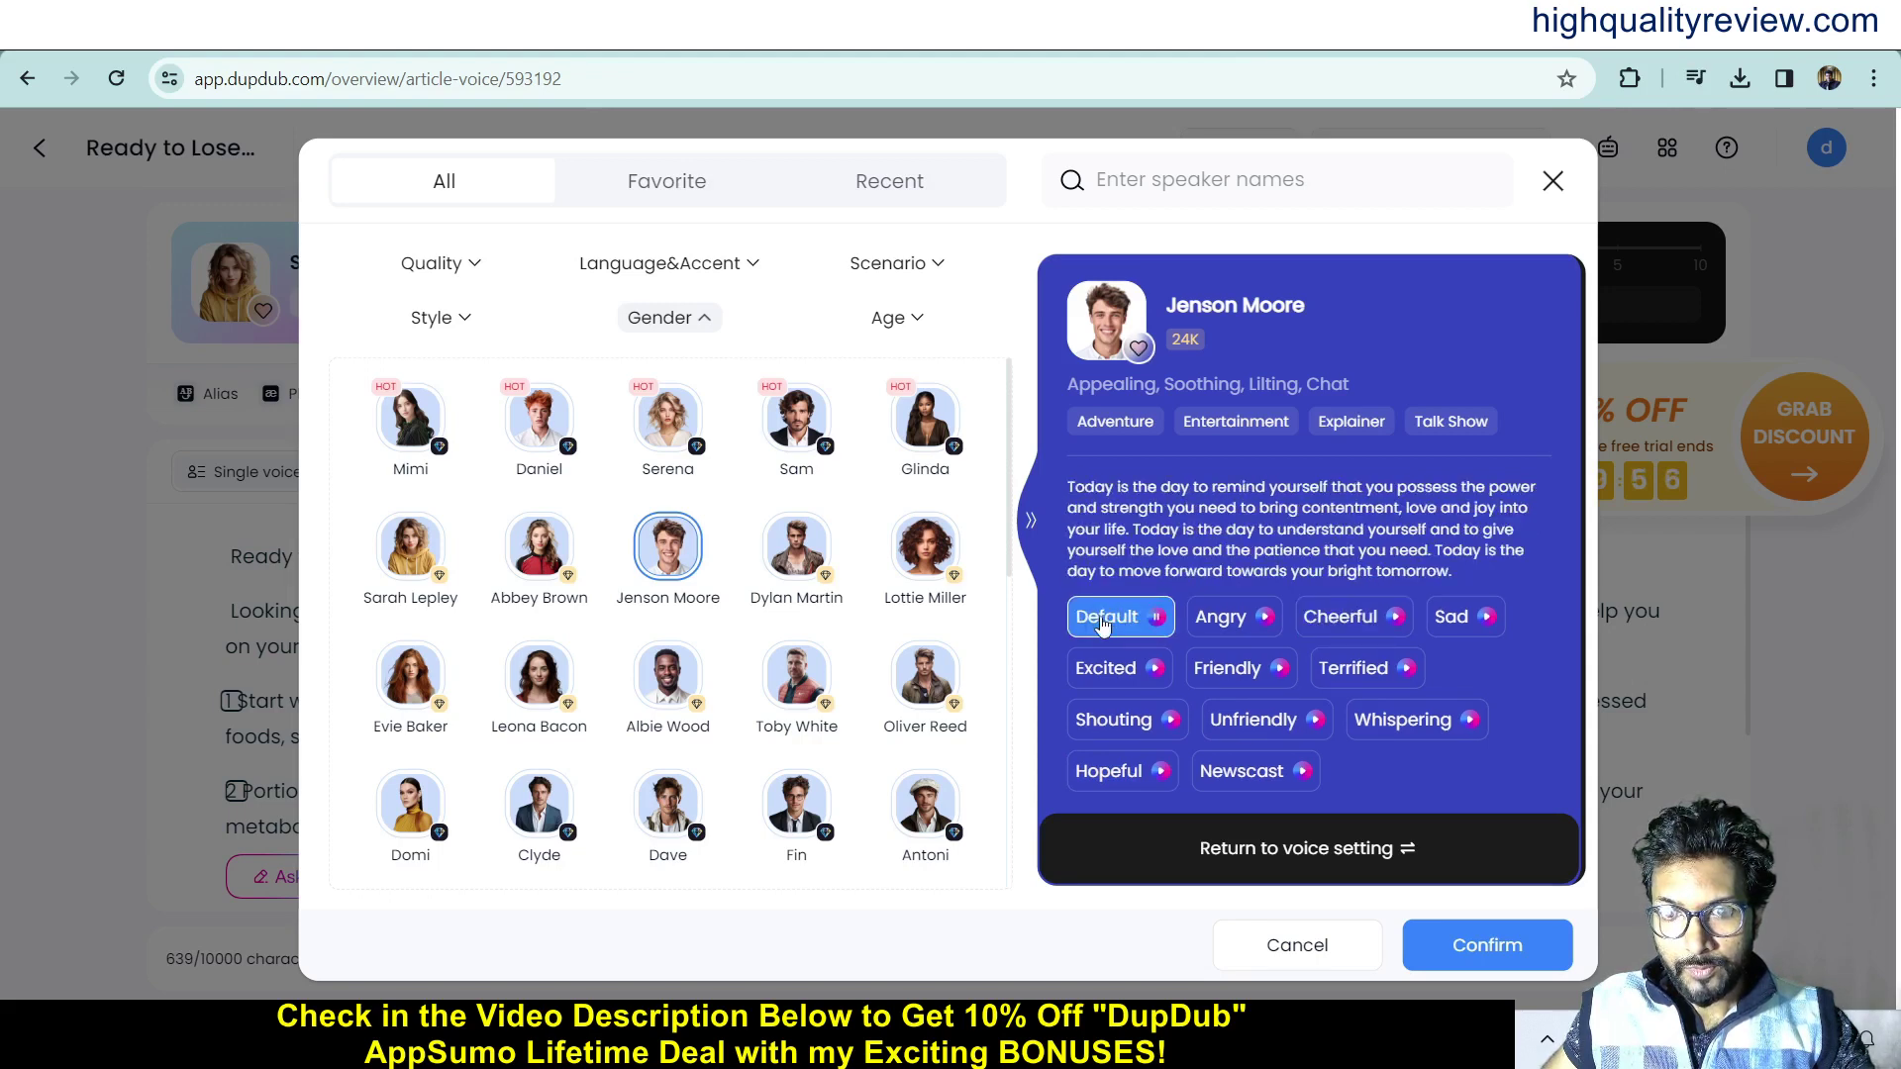
pyautogui.click(1116, 614)
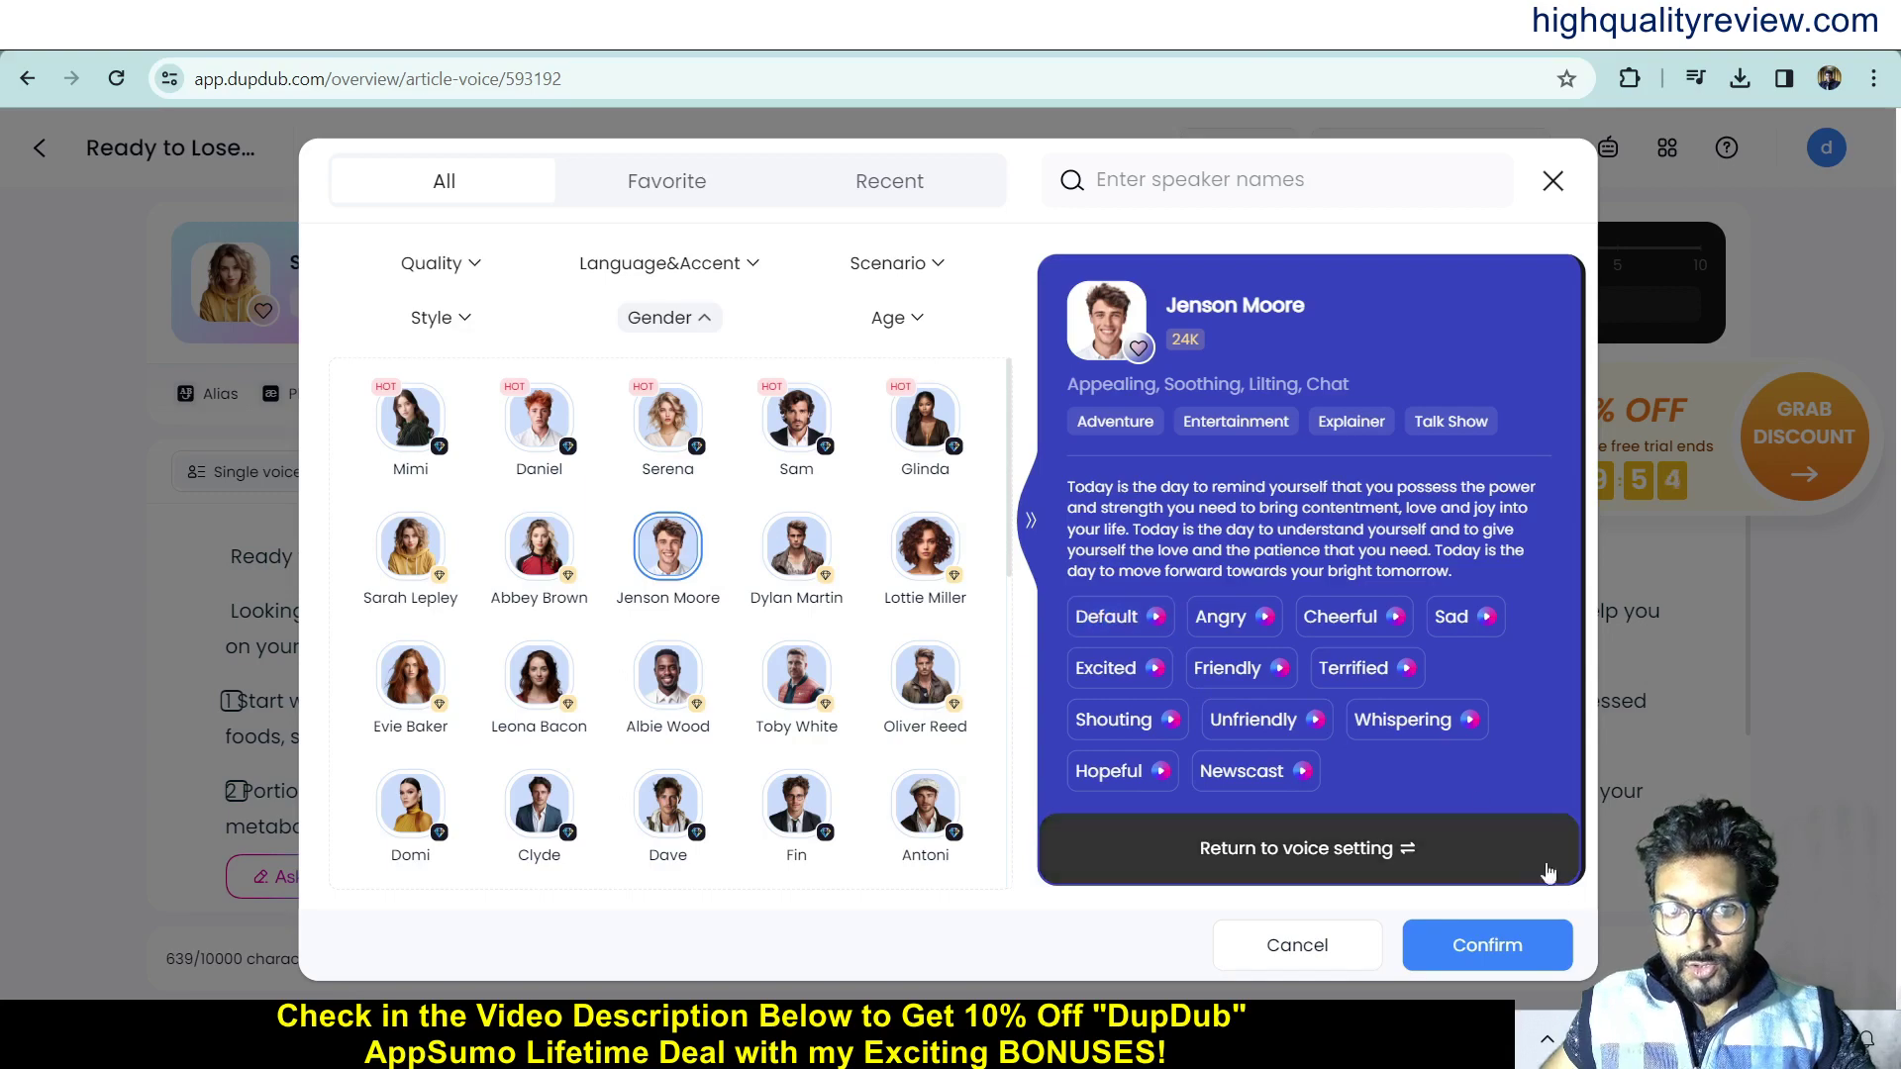
pyautogui.click(1478, 945)
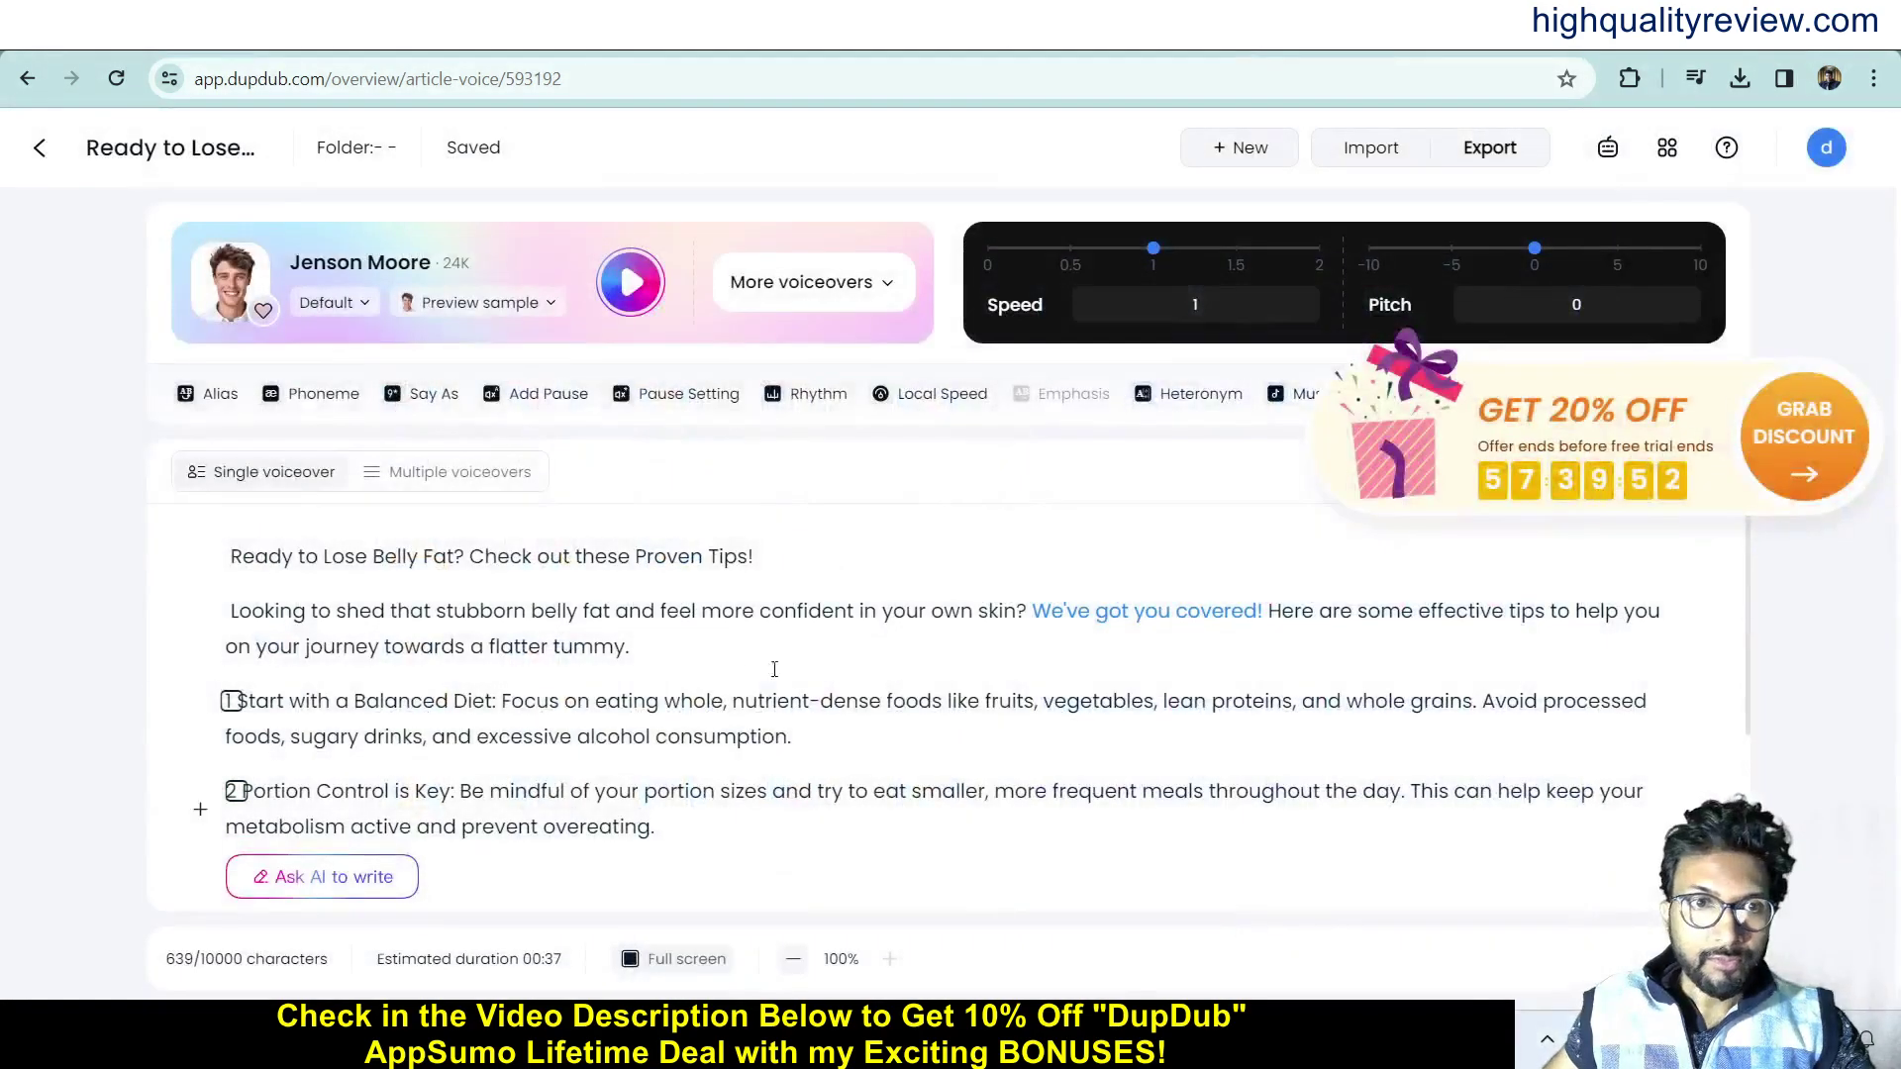
pyautogui.click(632, 285)
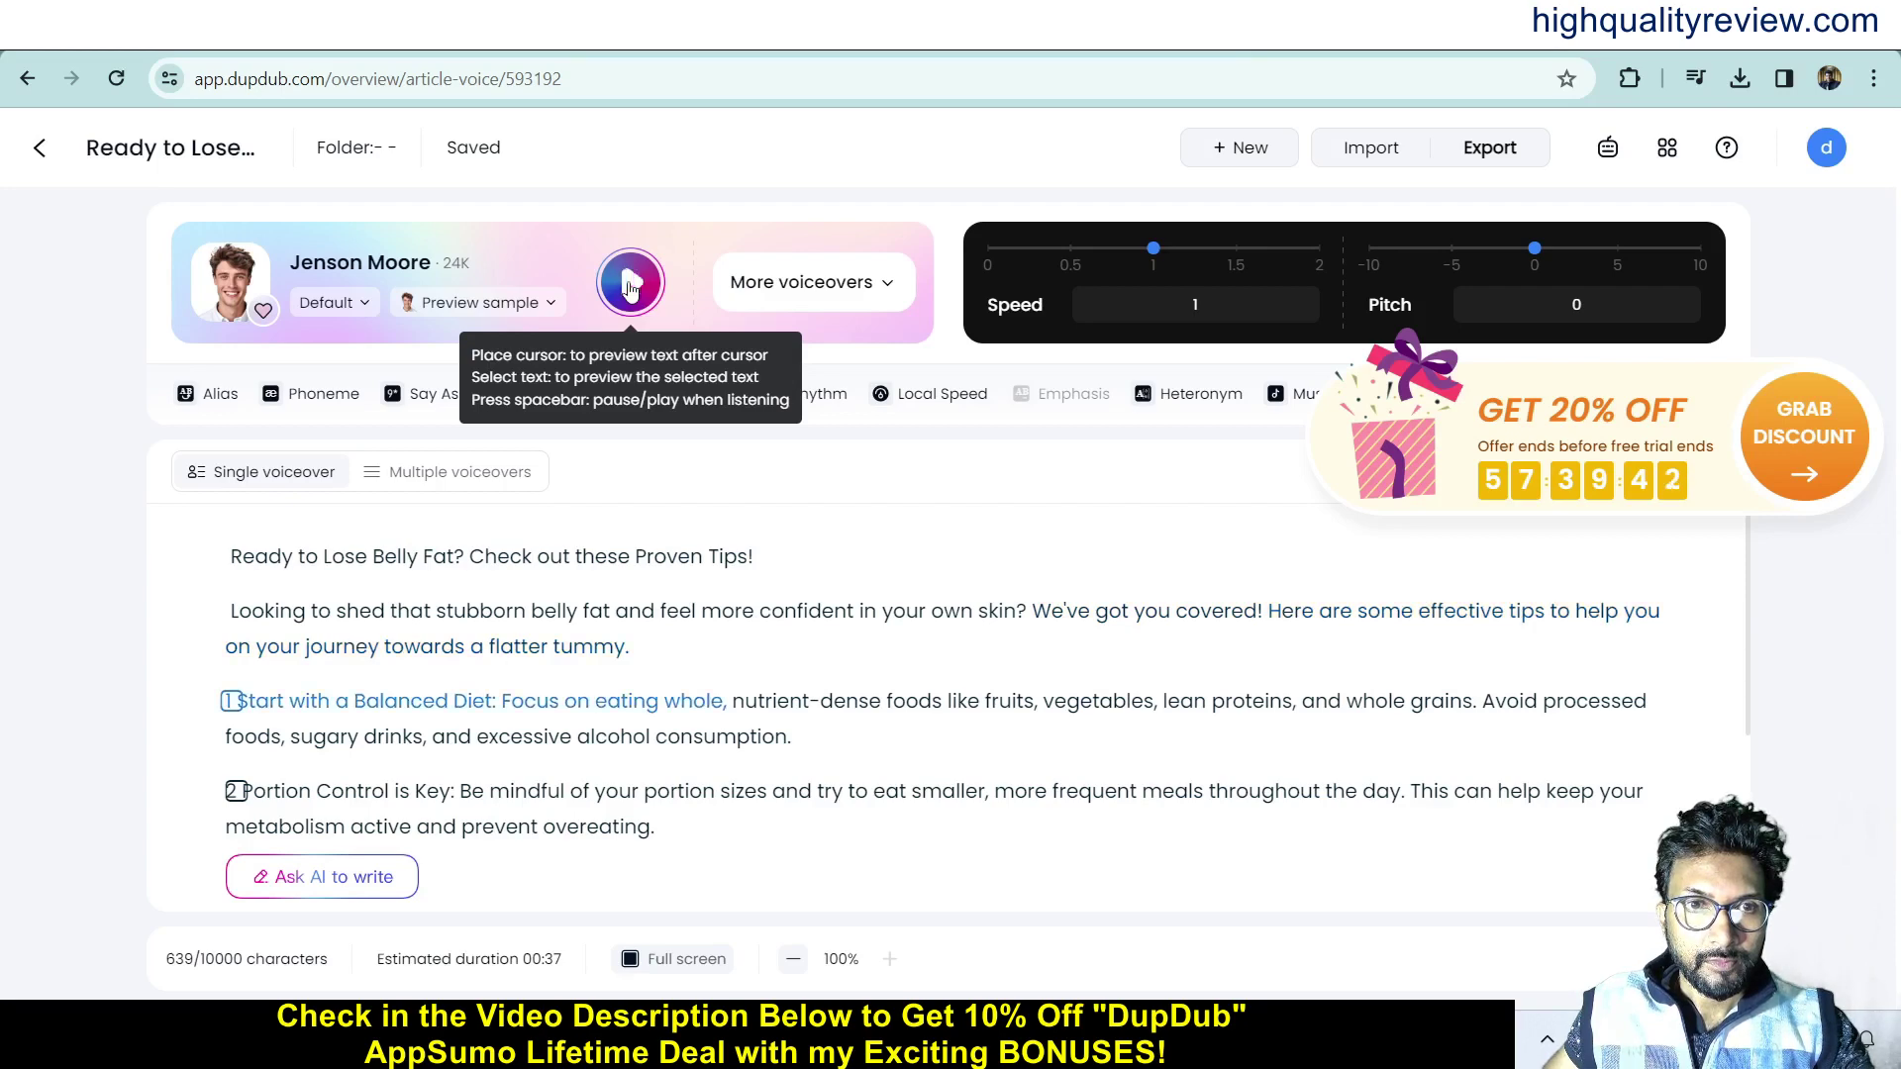
pyautogui.click(630, 285)
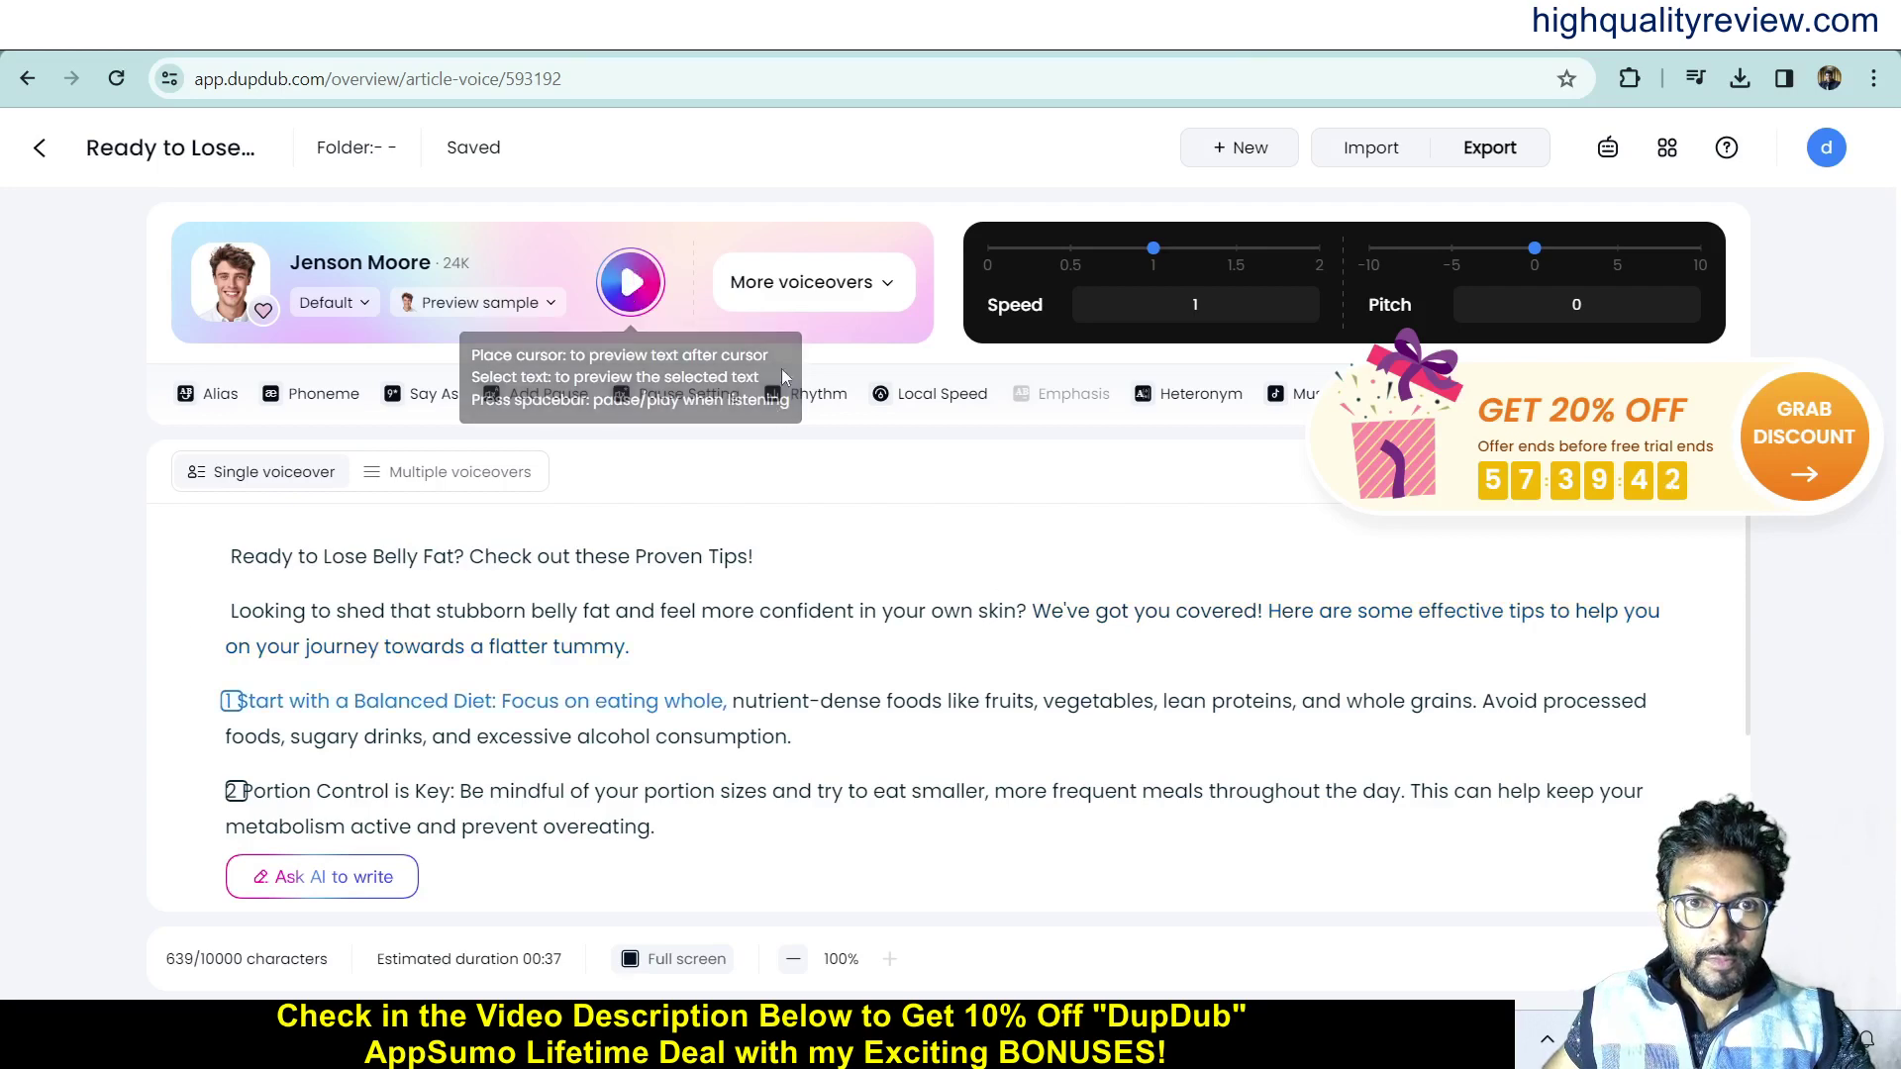
pyautogui.click(234, 555)
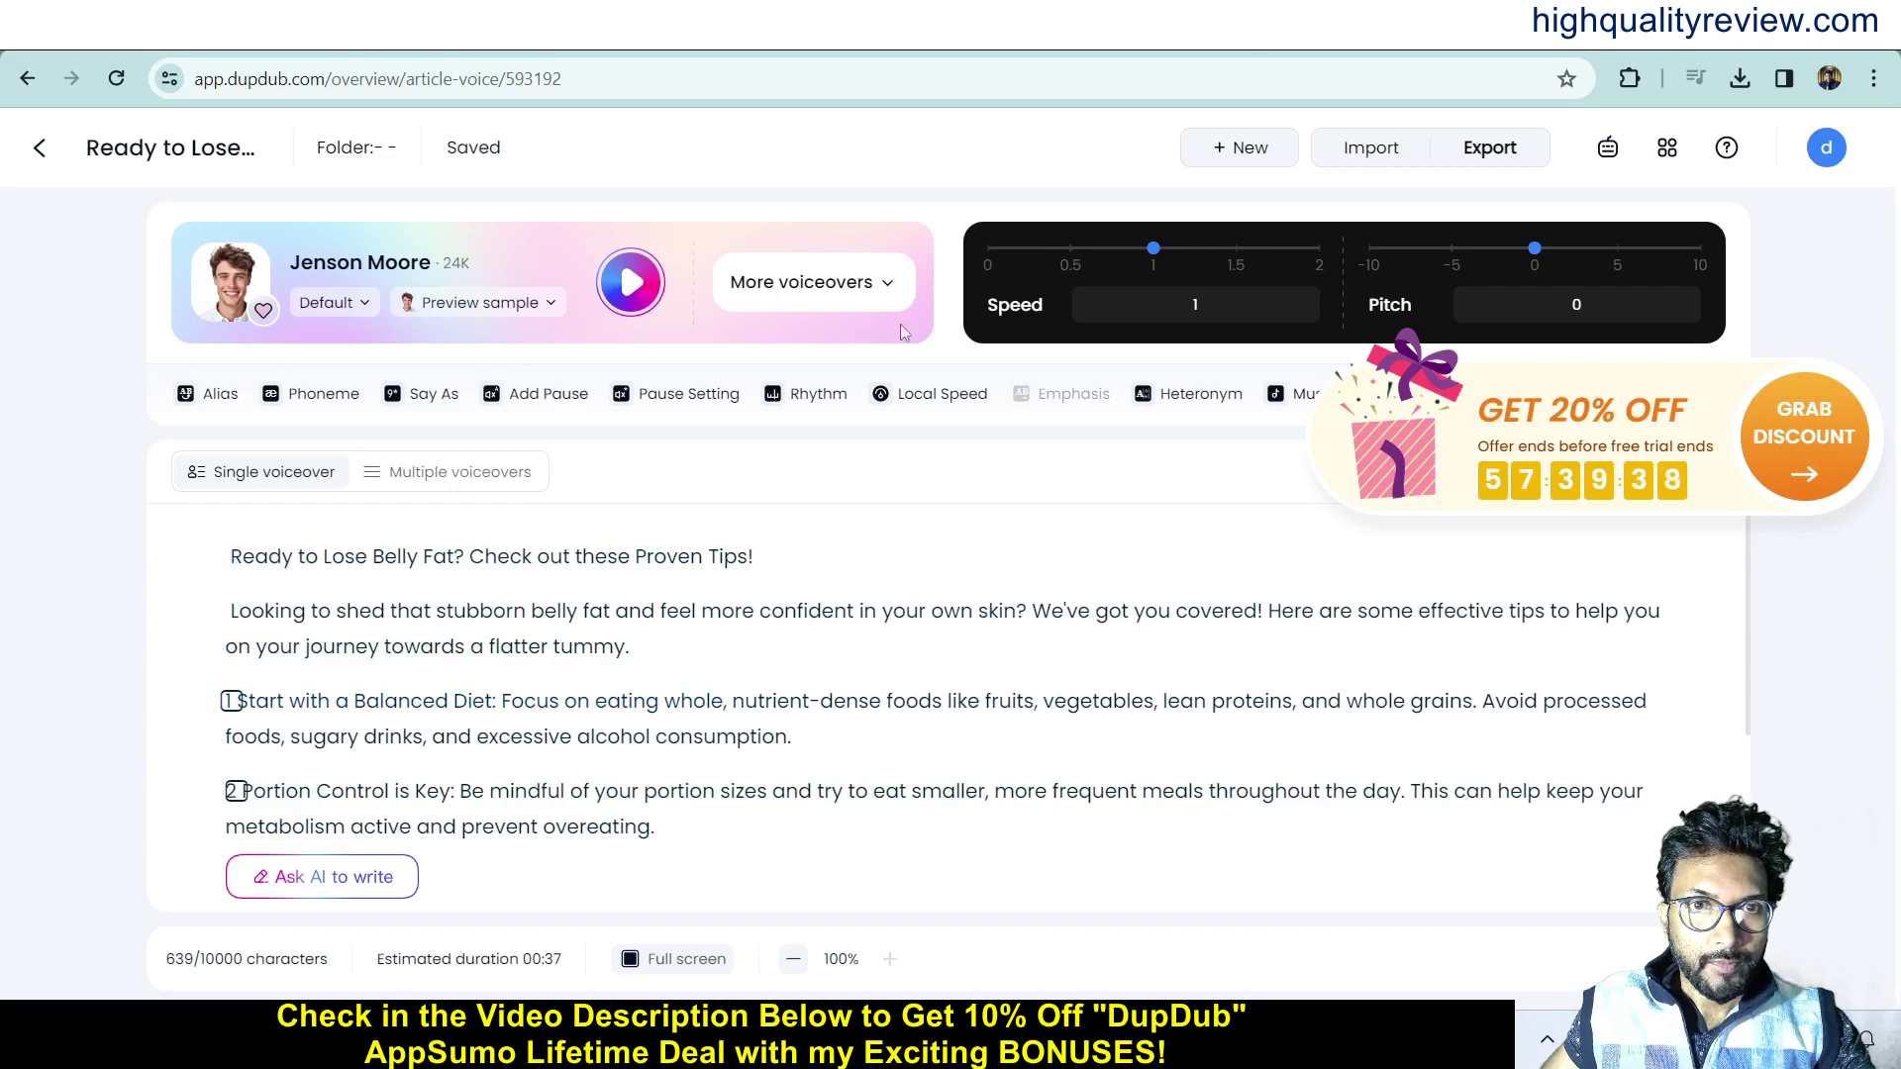
# Open the voice list, scroll the grid, and audition Emily's Default sample.
pyautogui.click(835, 286)
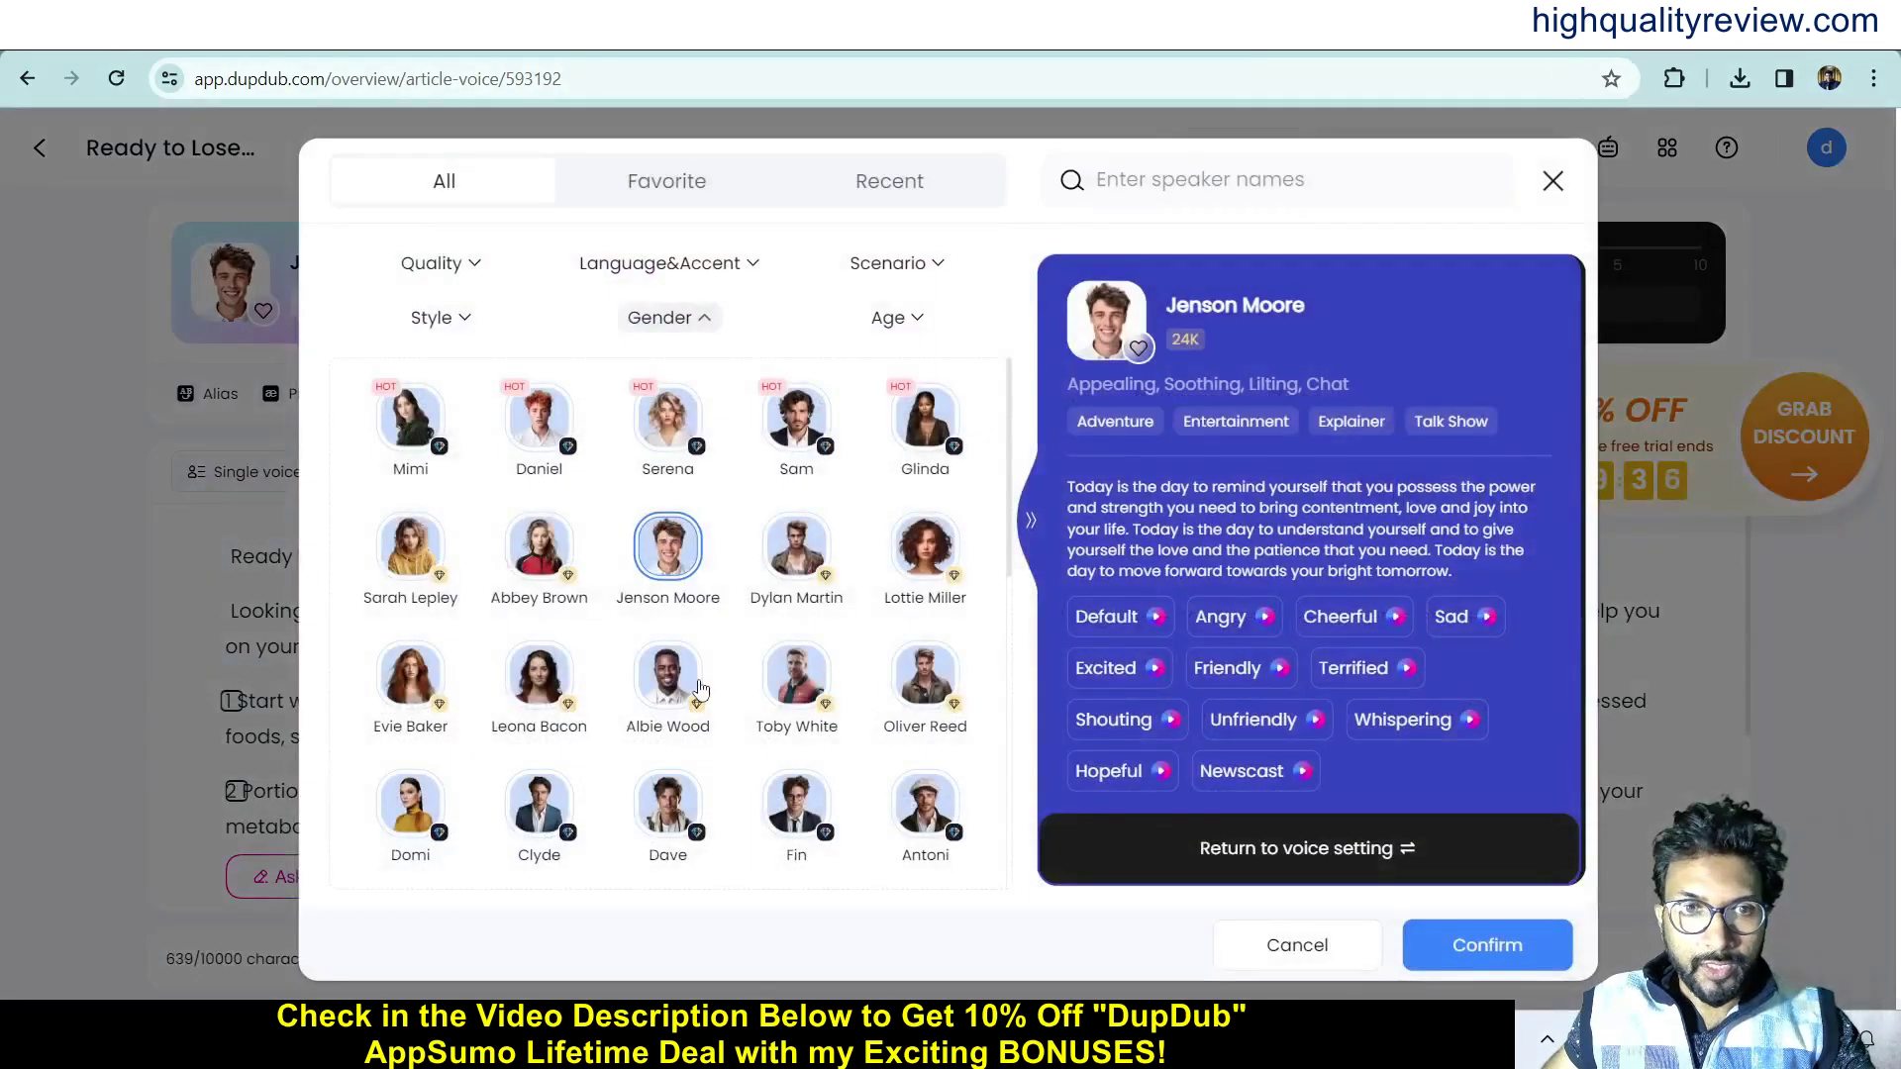
pyautogui.scroll(-1, 608, 692)
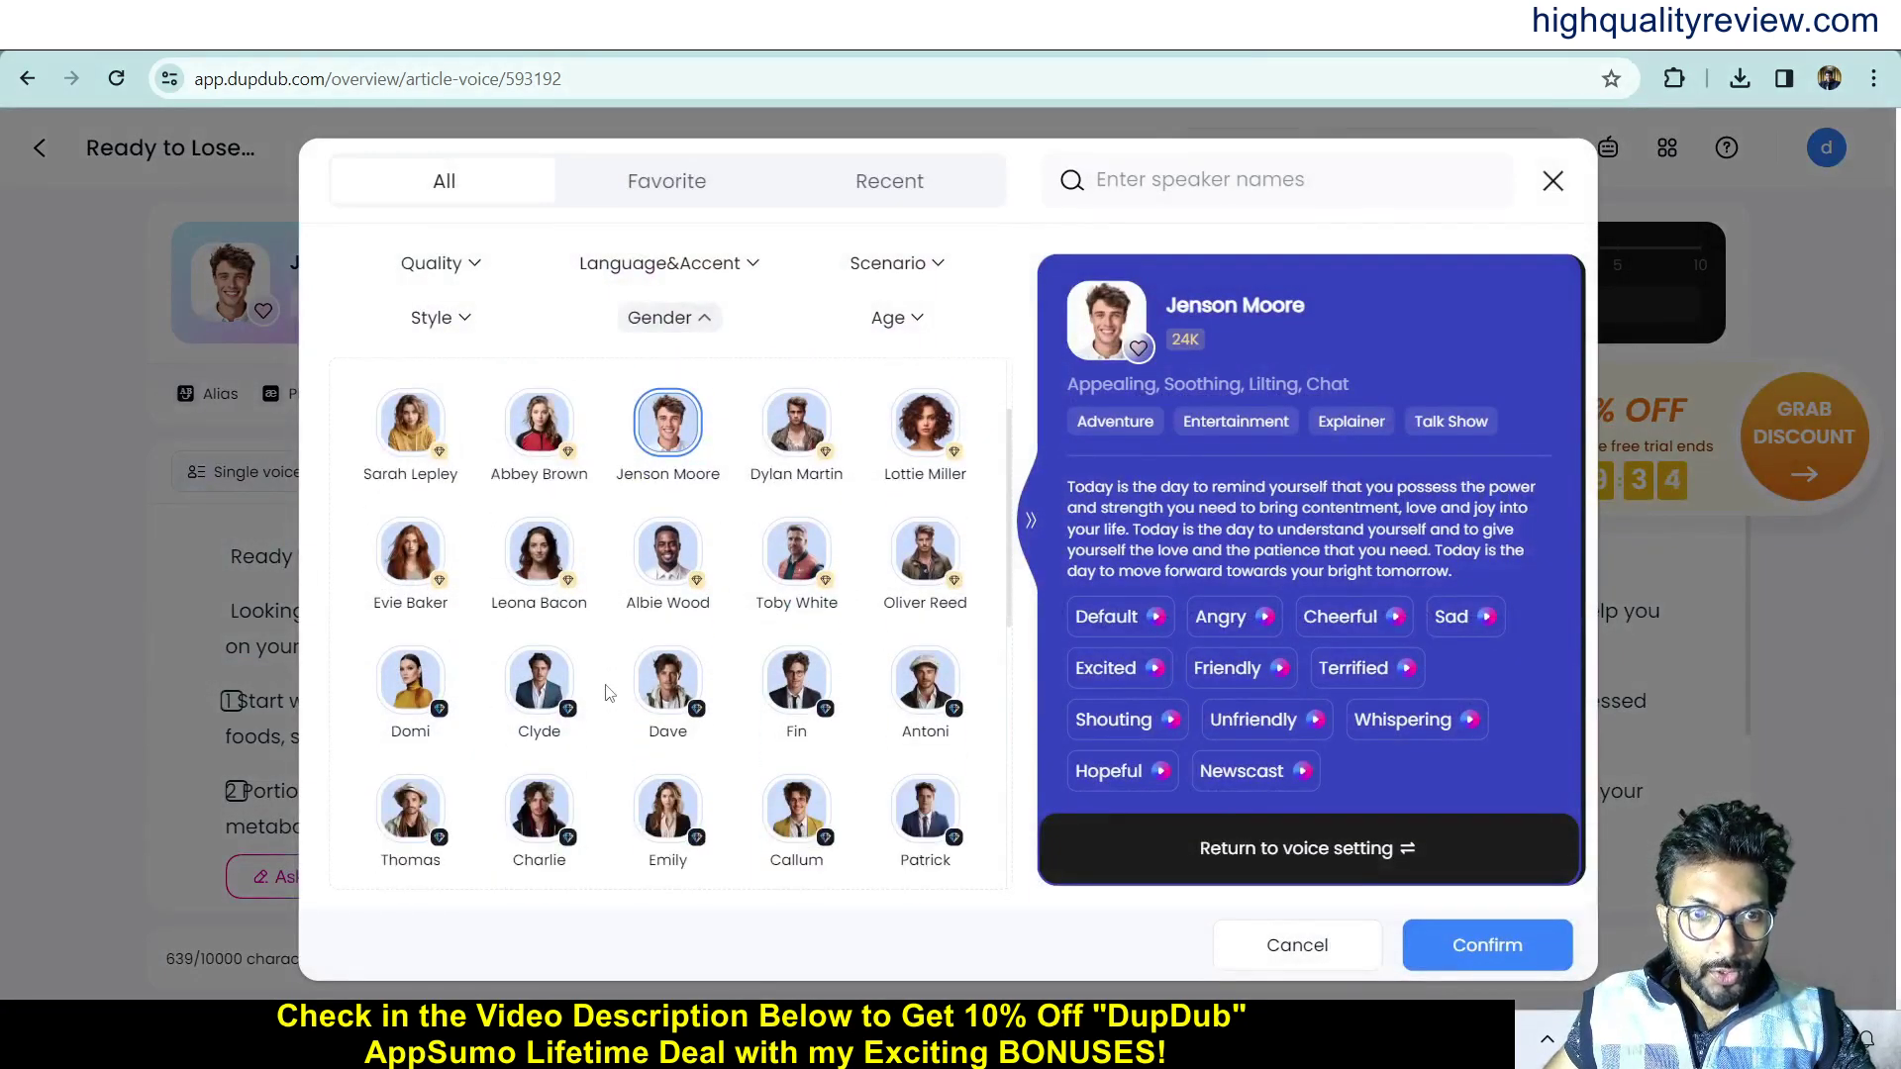
pyautogui.scroll(-1, 608, 692)
pyautogui.scroll(-1, 608, 691)
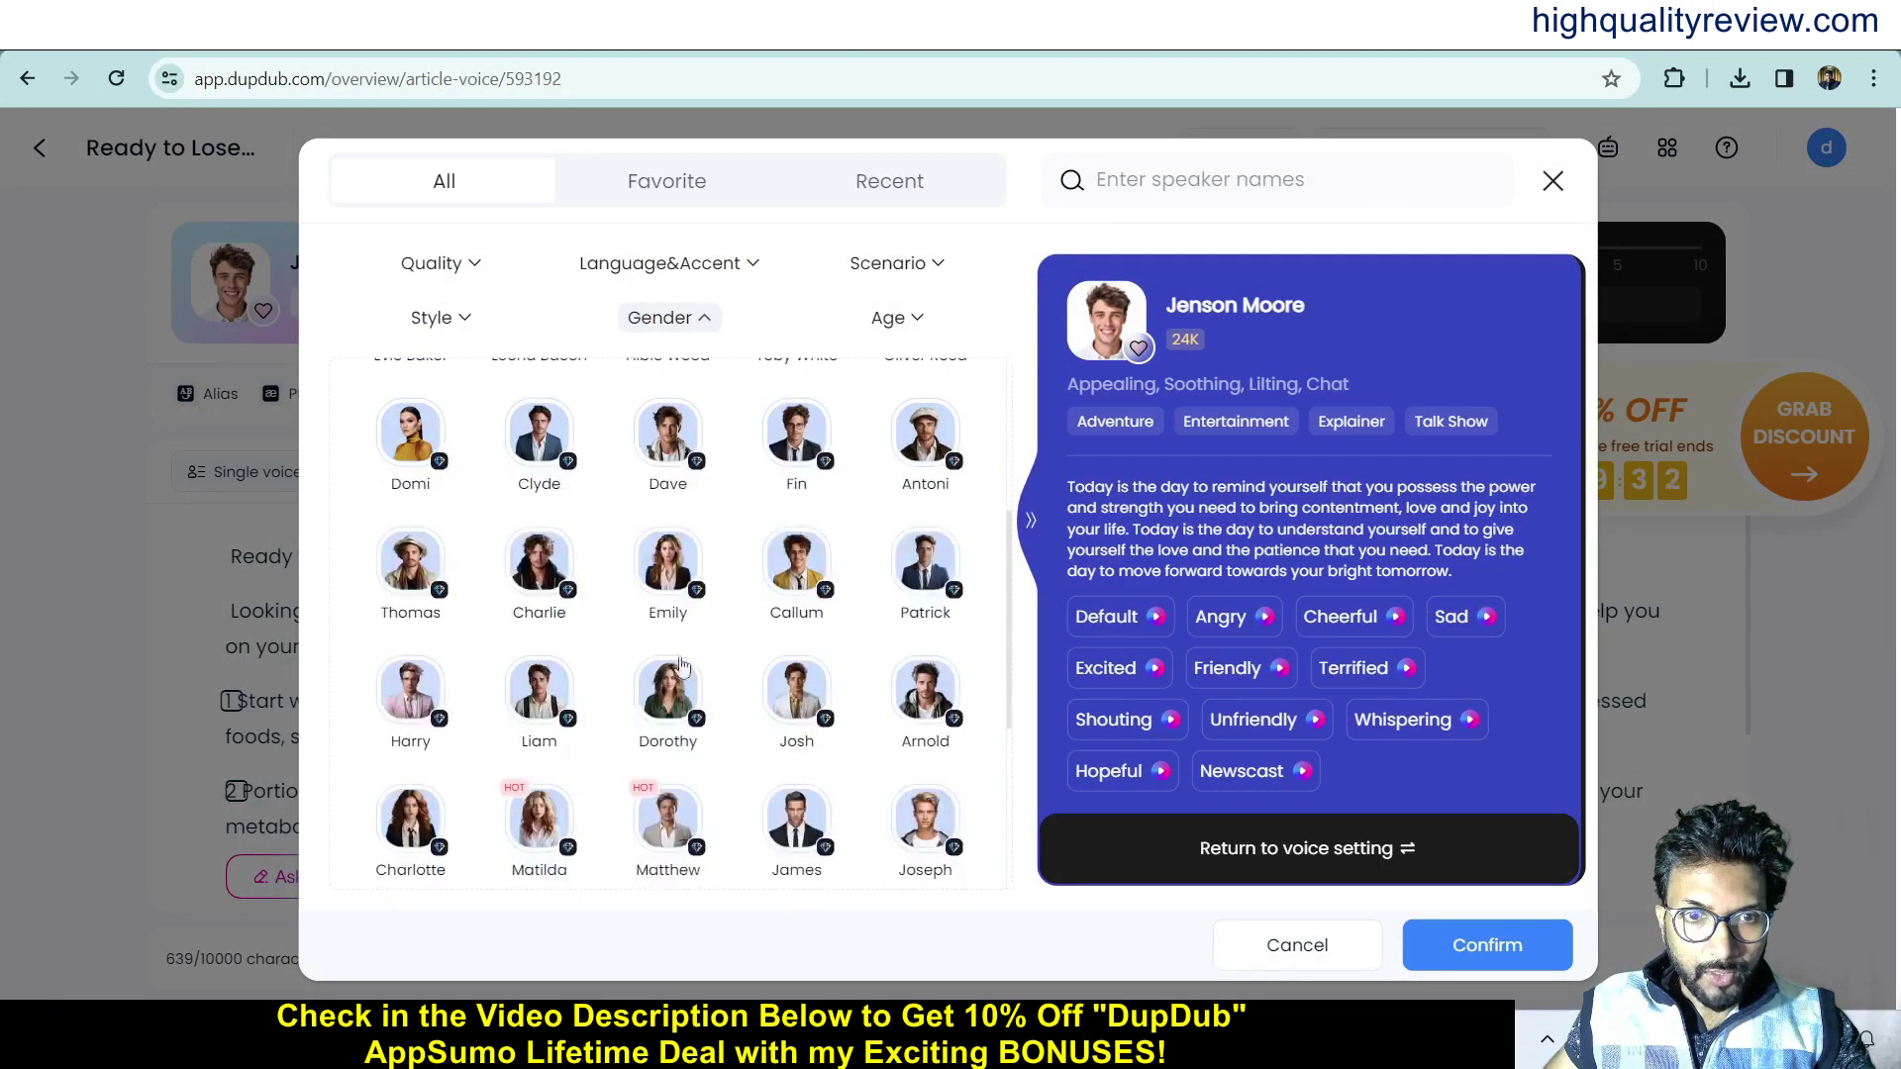
pyautogui.click(669, 563)
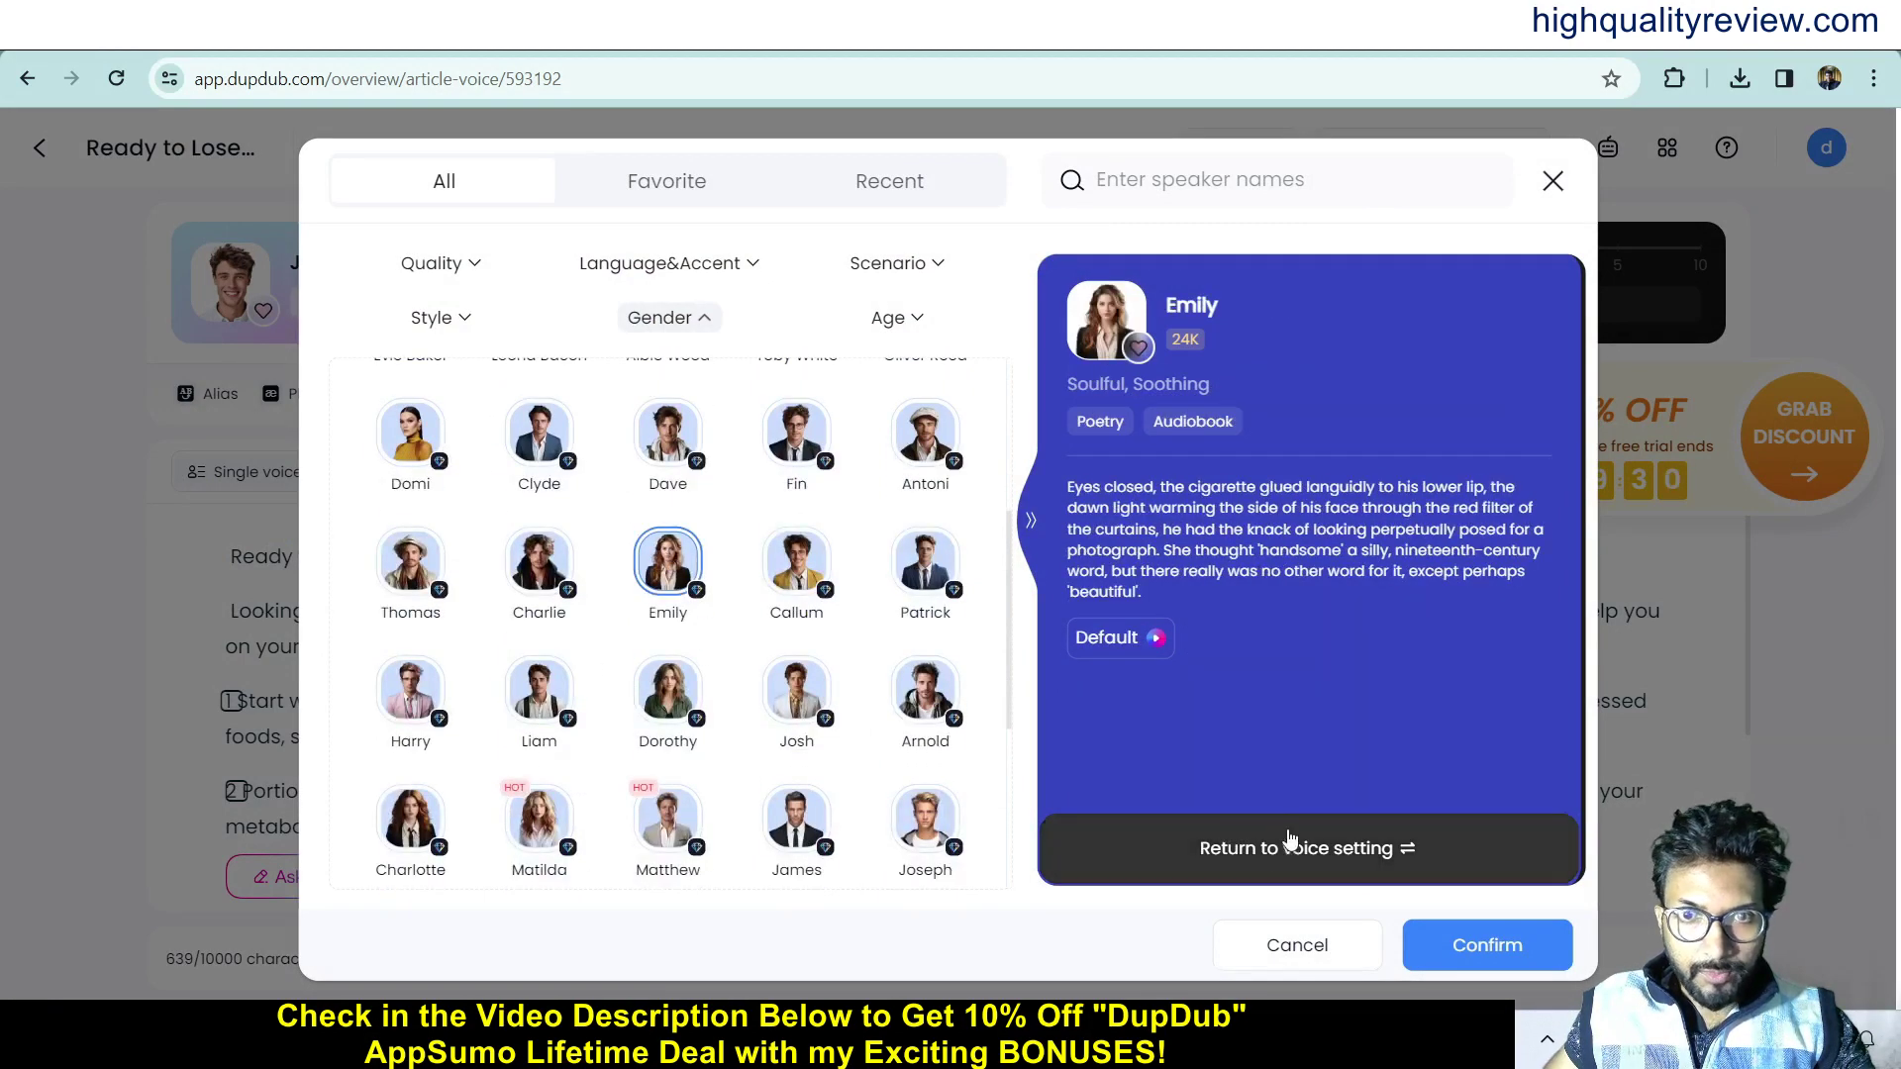
pyautogui.click(1113, 638)
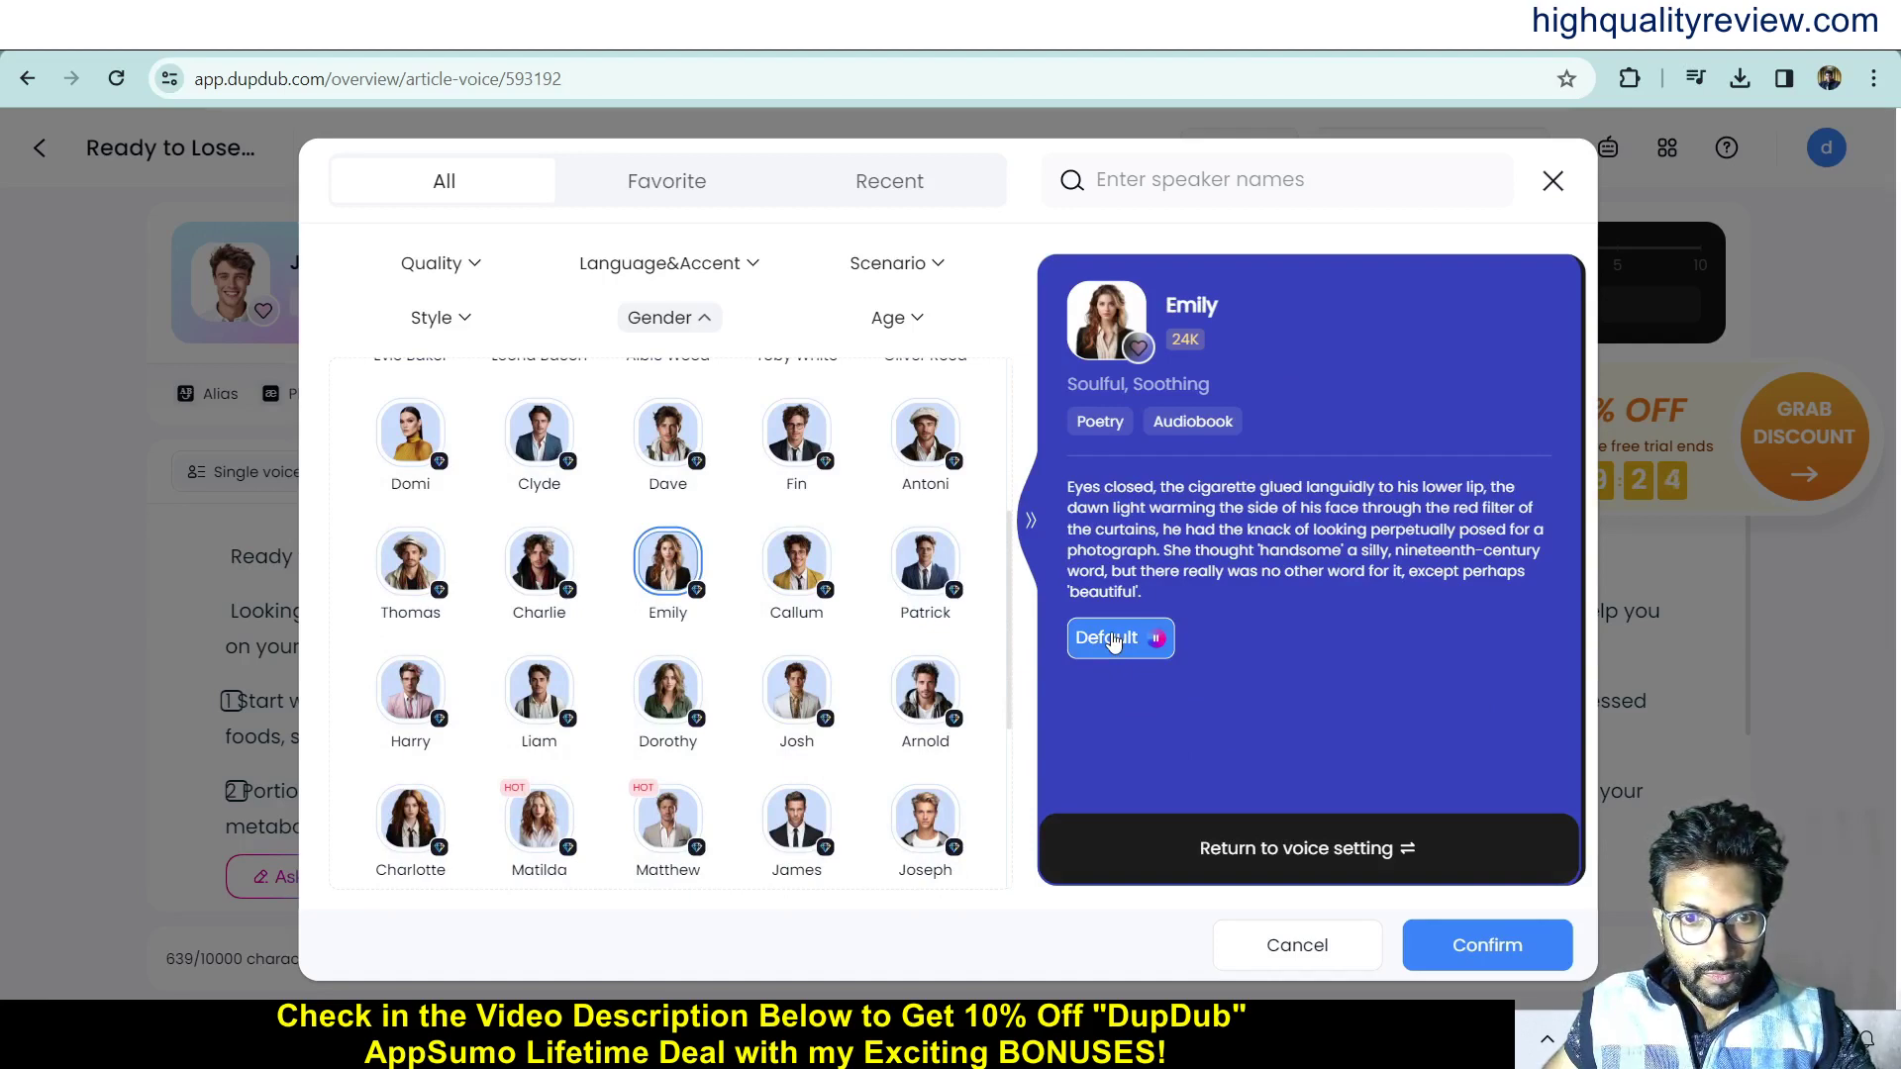
pyautogui.click(1112, 640)
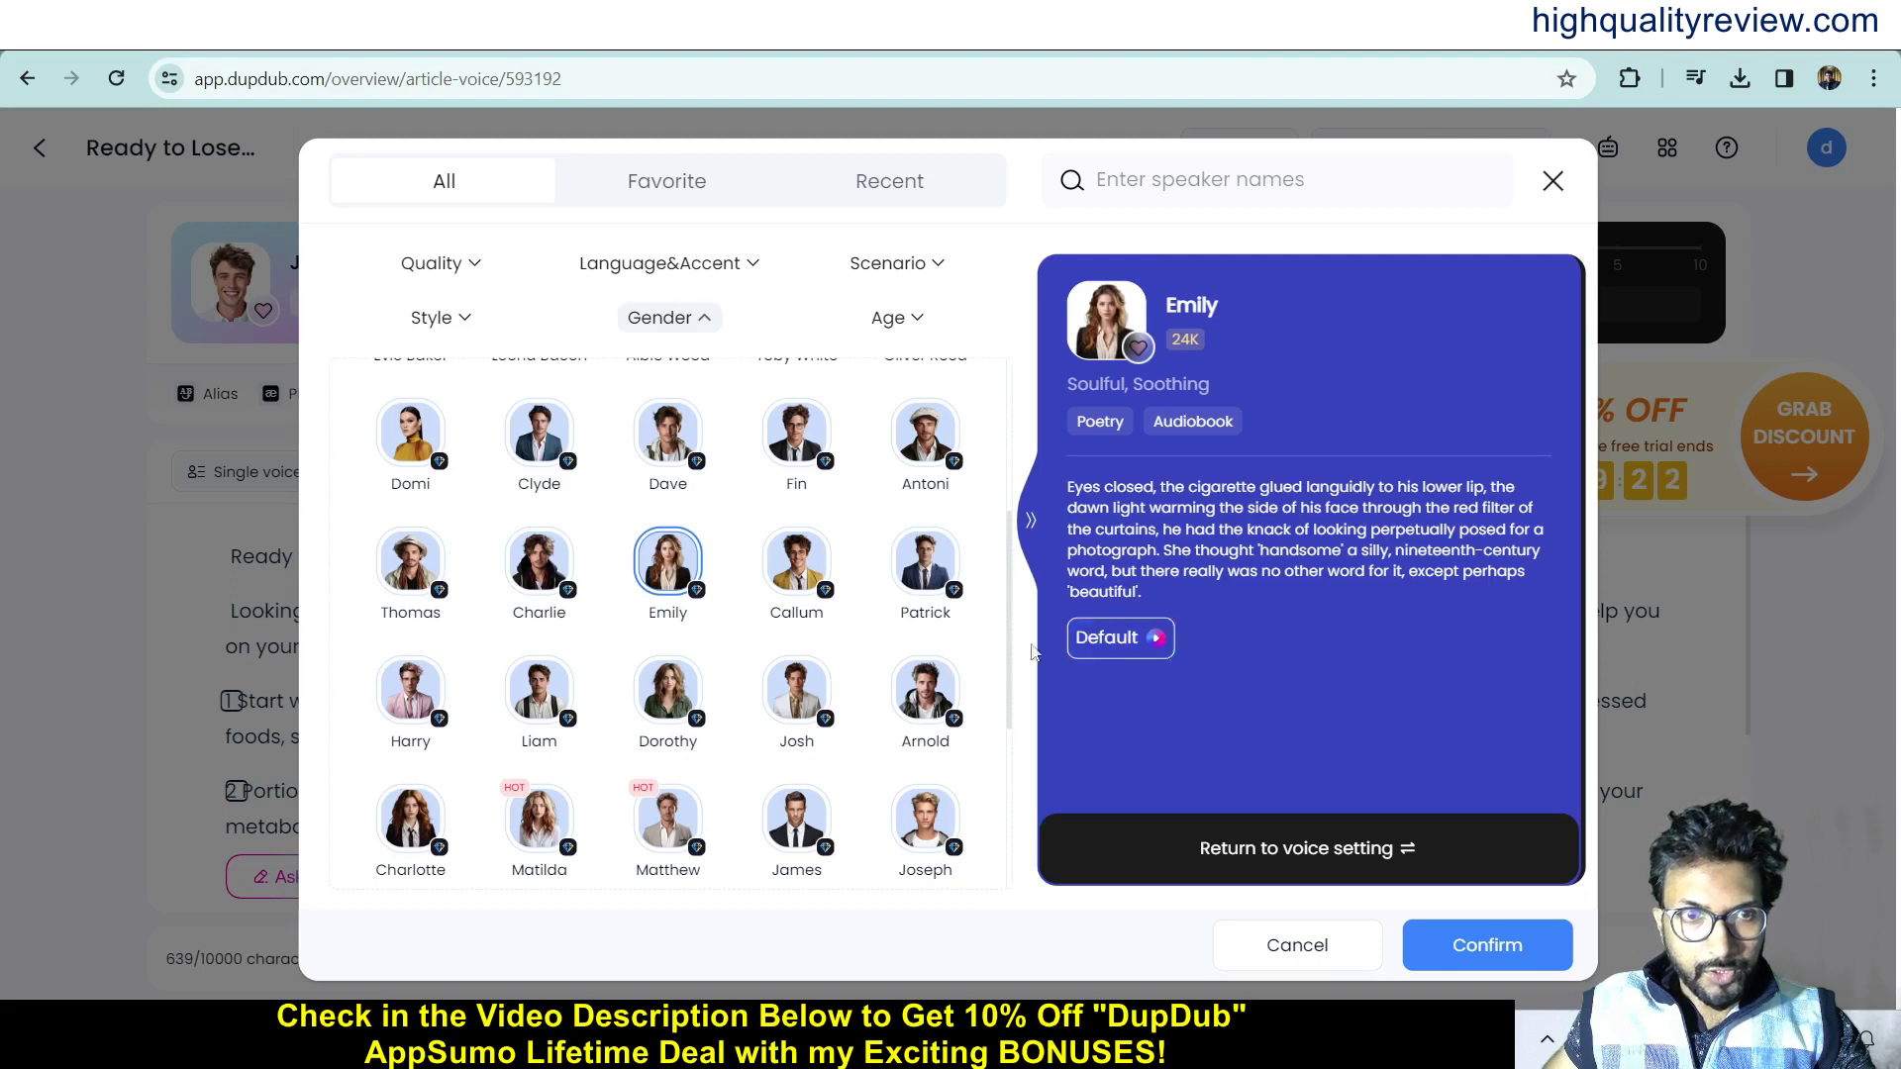
# Audition Charlotte's Default sample and confirm Charlotte as the narrator voice.
pyautogui.click(408, 824)
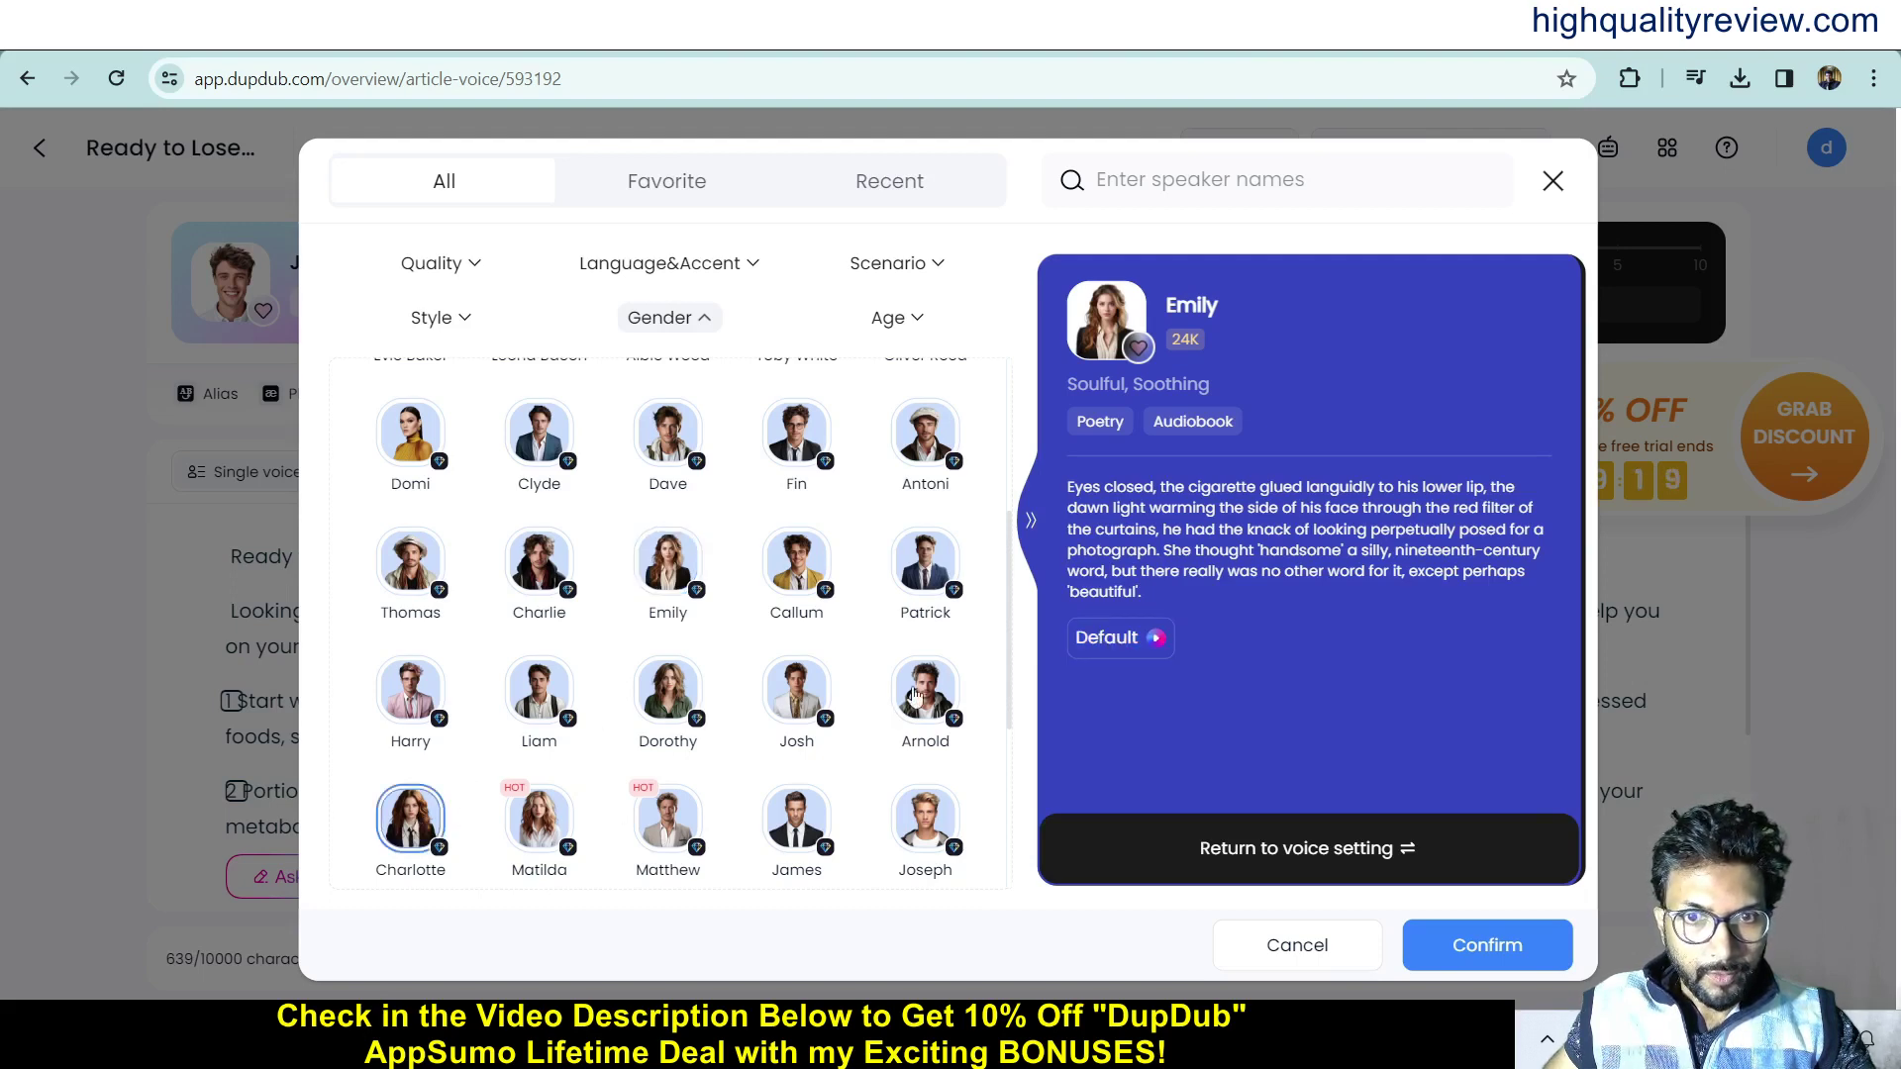
pyautogui.click(1099, 624)
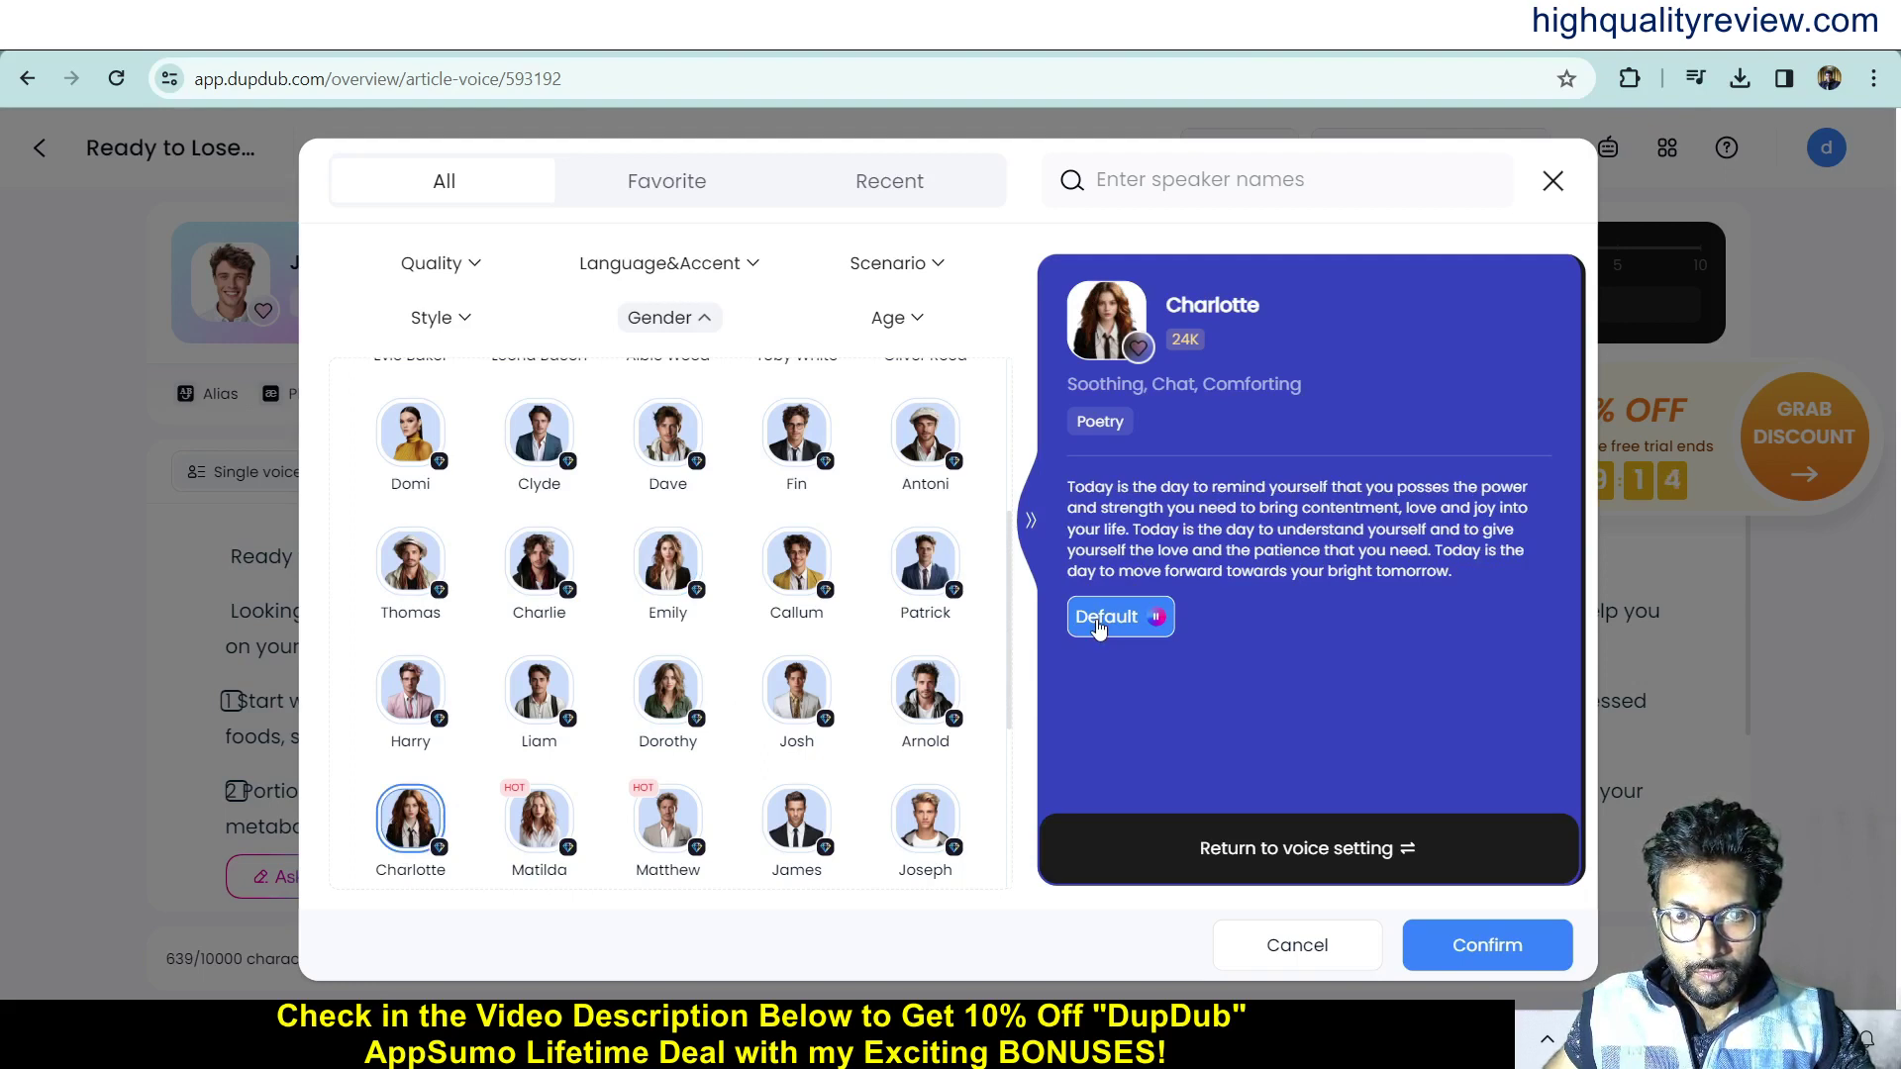
pyautogui.click(1099, 625)
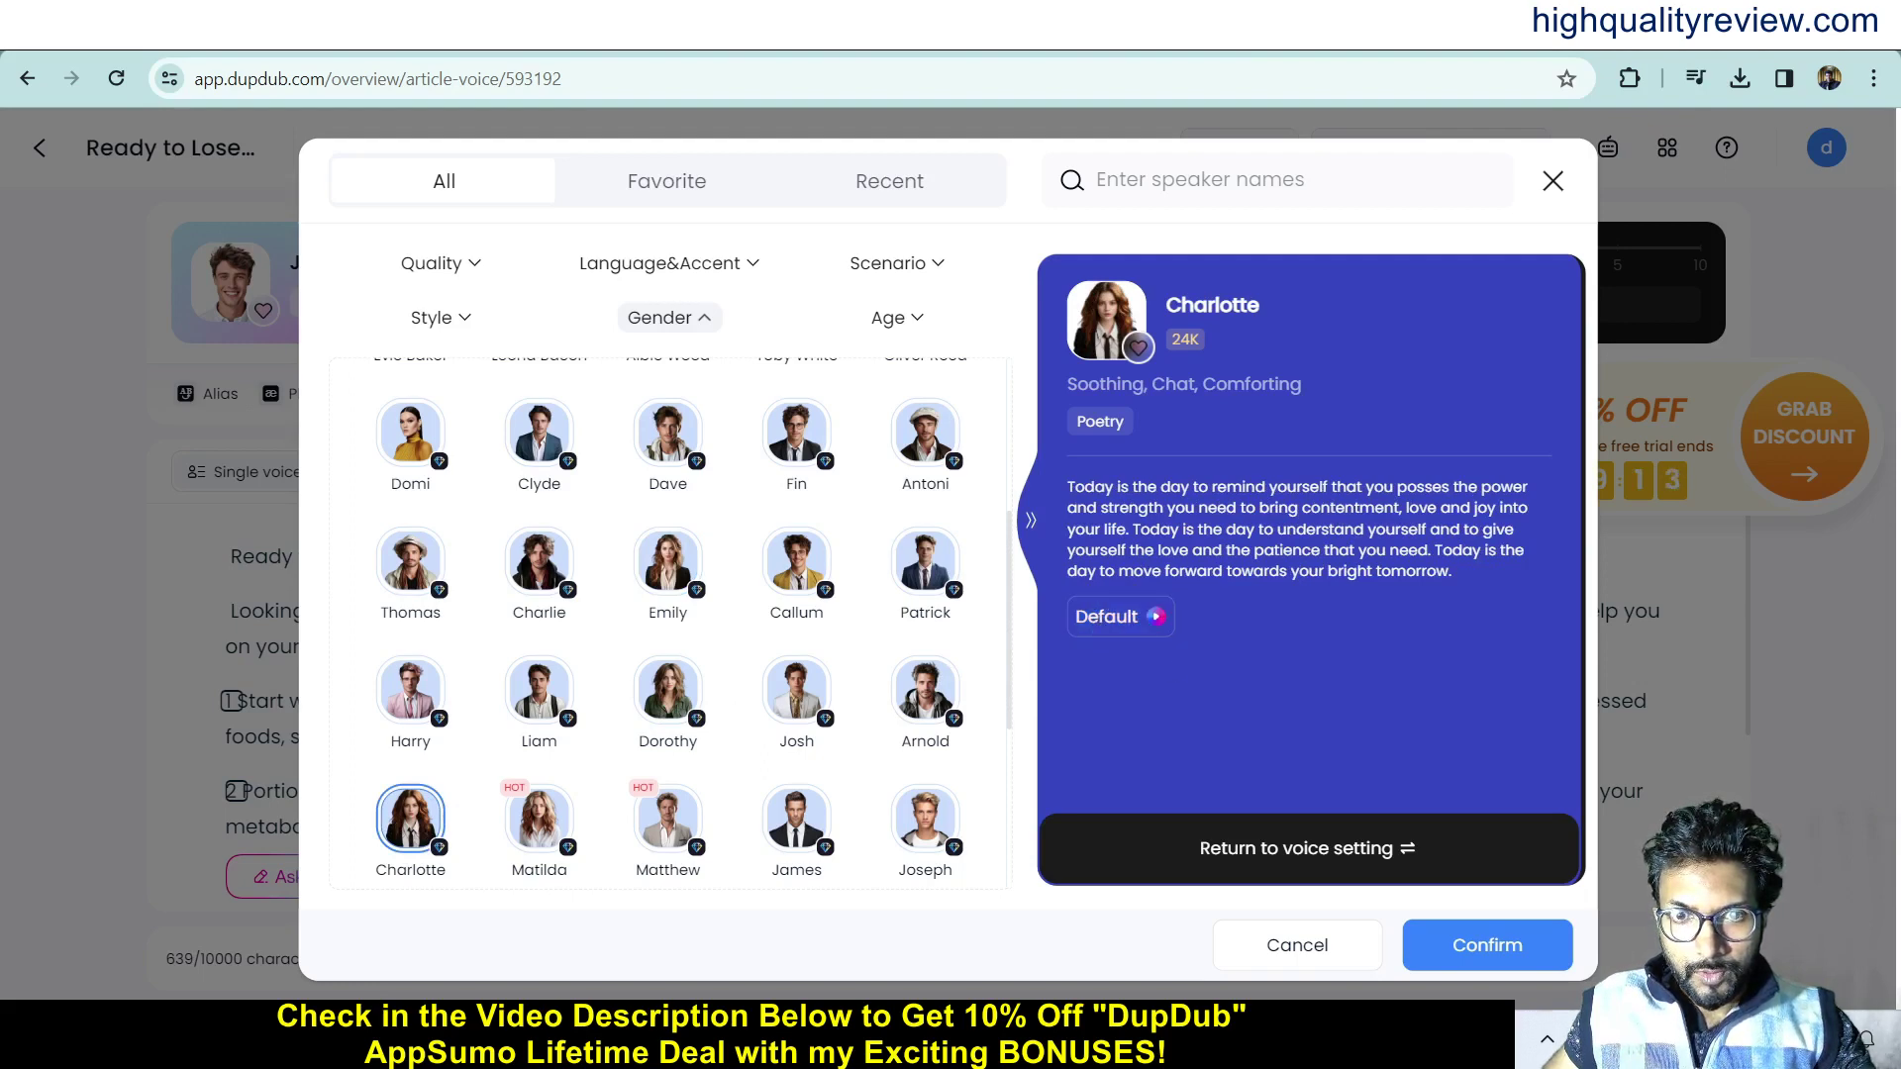
pyautogui.click(1482, 953)
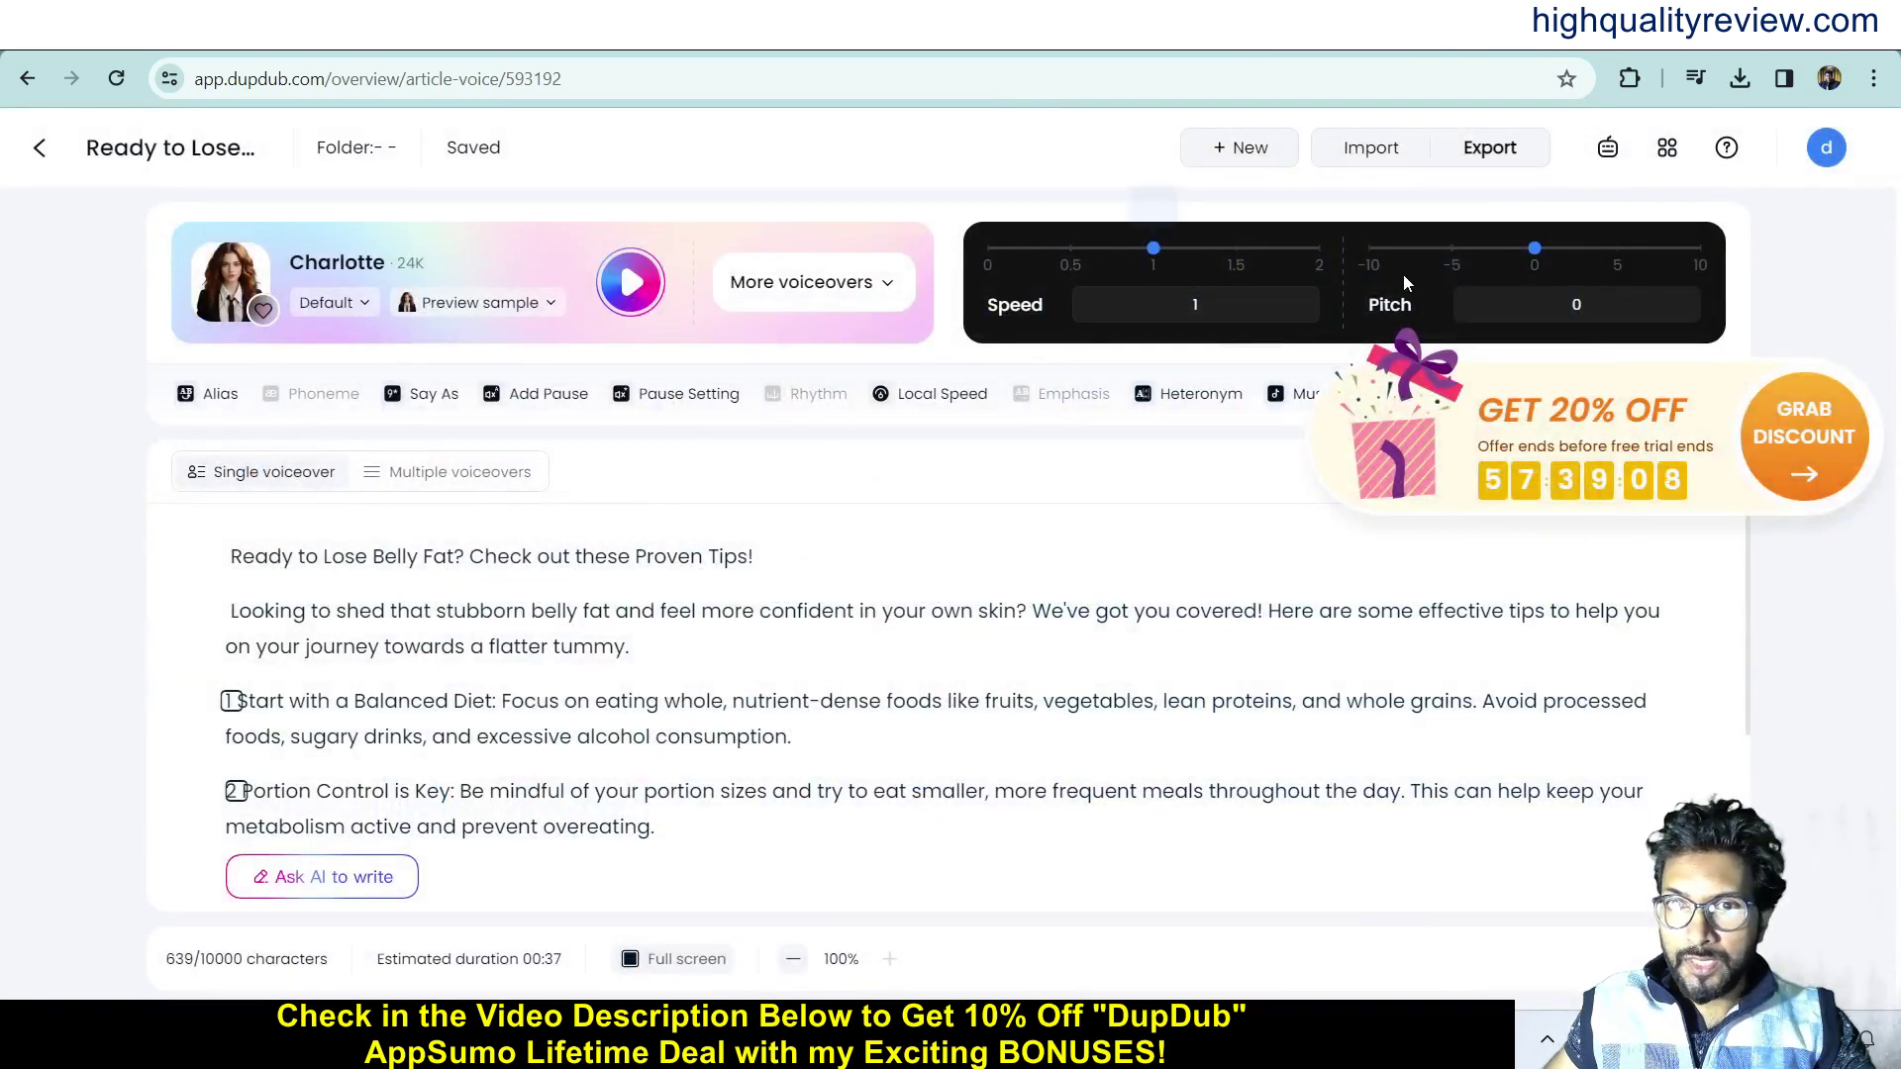
# Check the Import options, then choose MP3 as the export format.
pyautogui.moveTo(1543, 254)
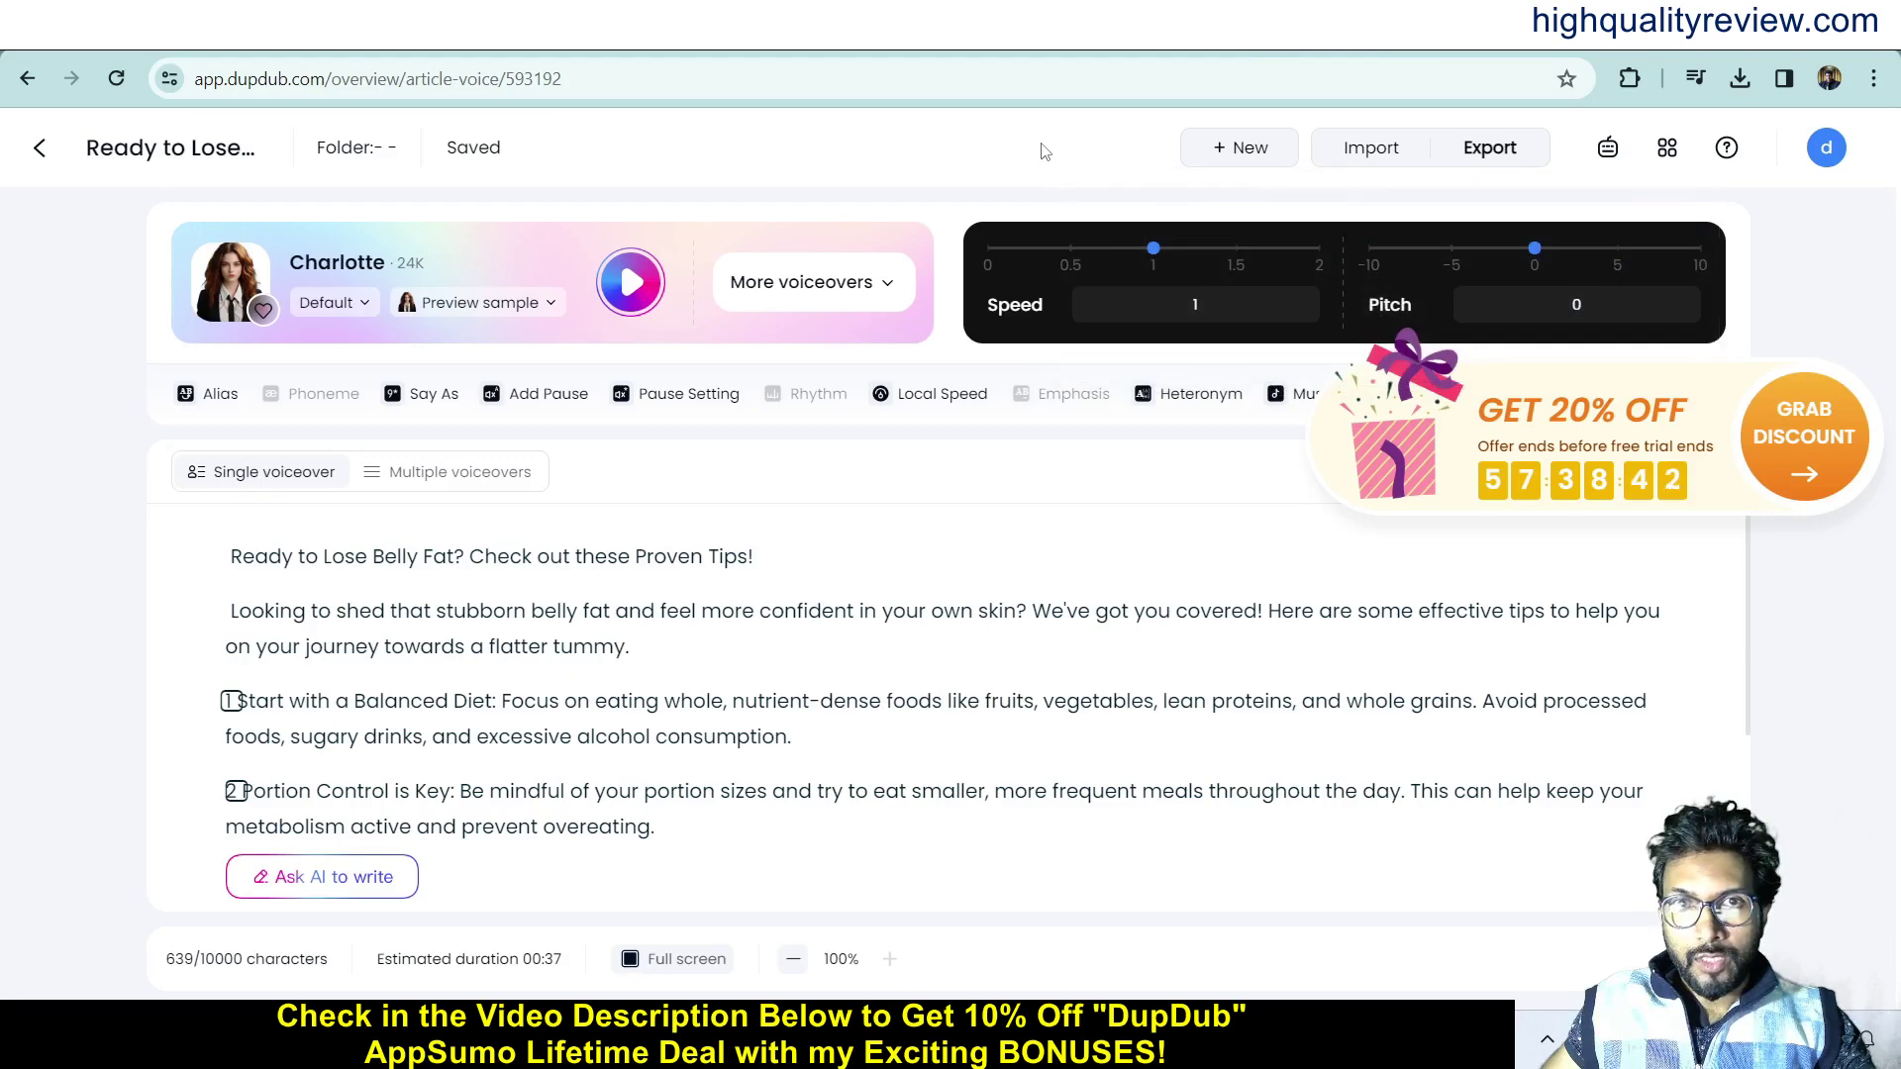
pyautogui.click(1361, 154)
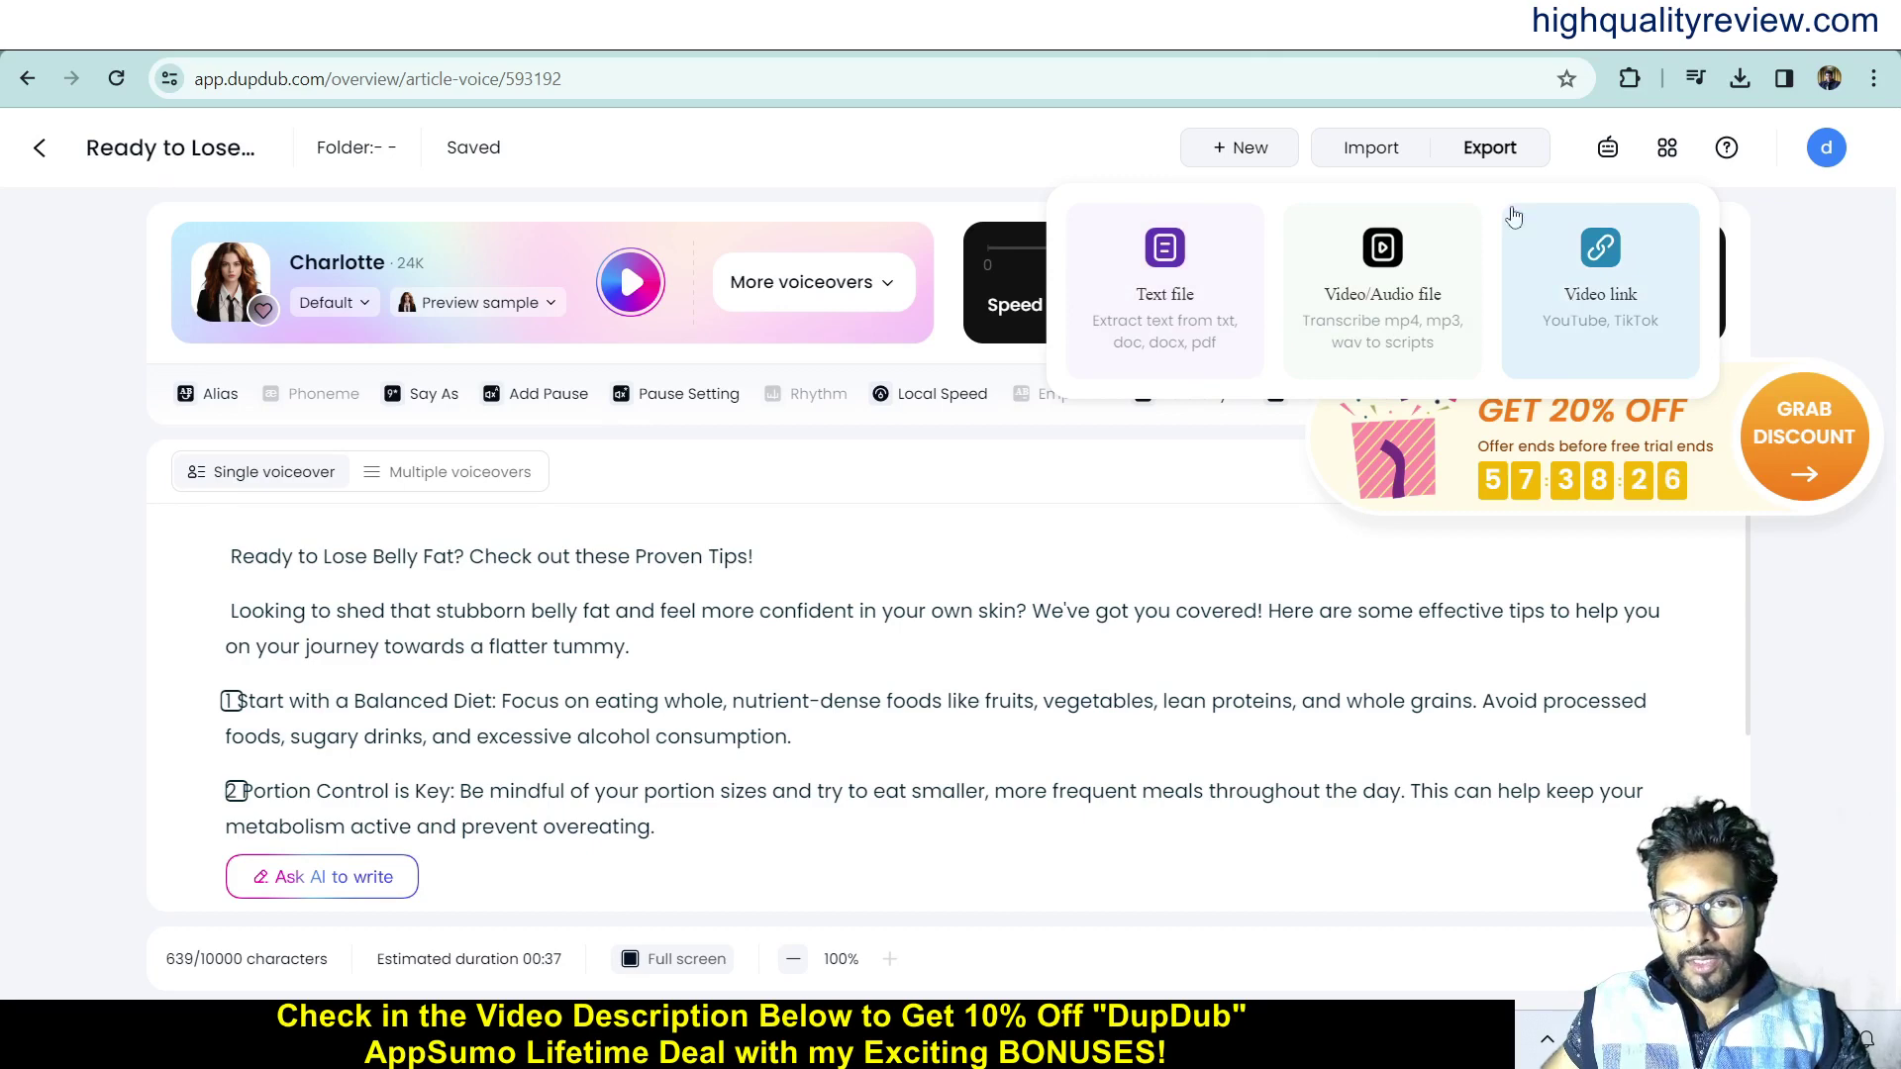
pyautogui.click(1480, 157)
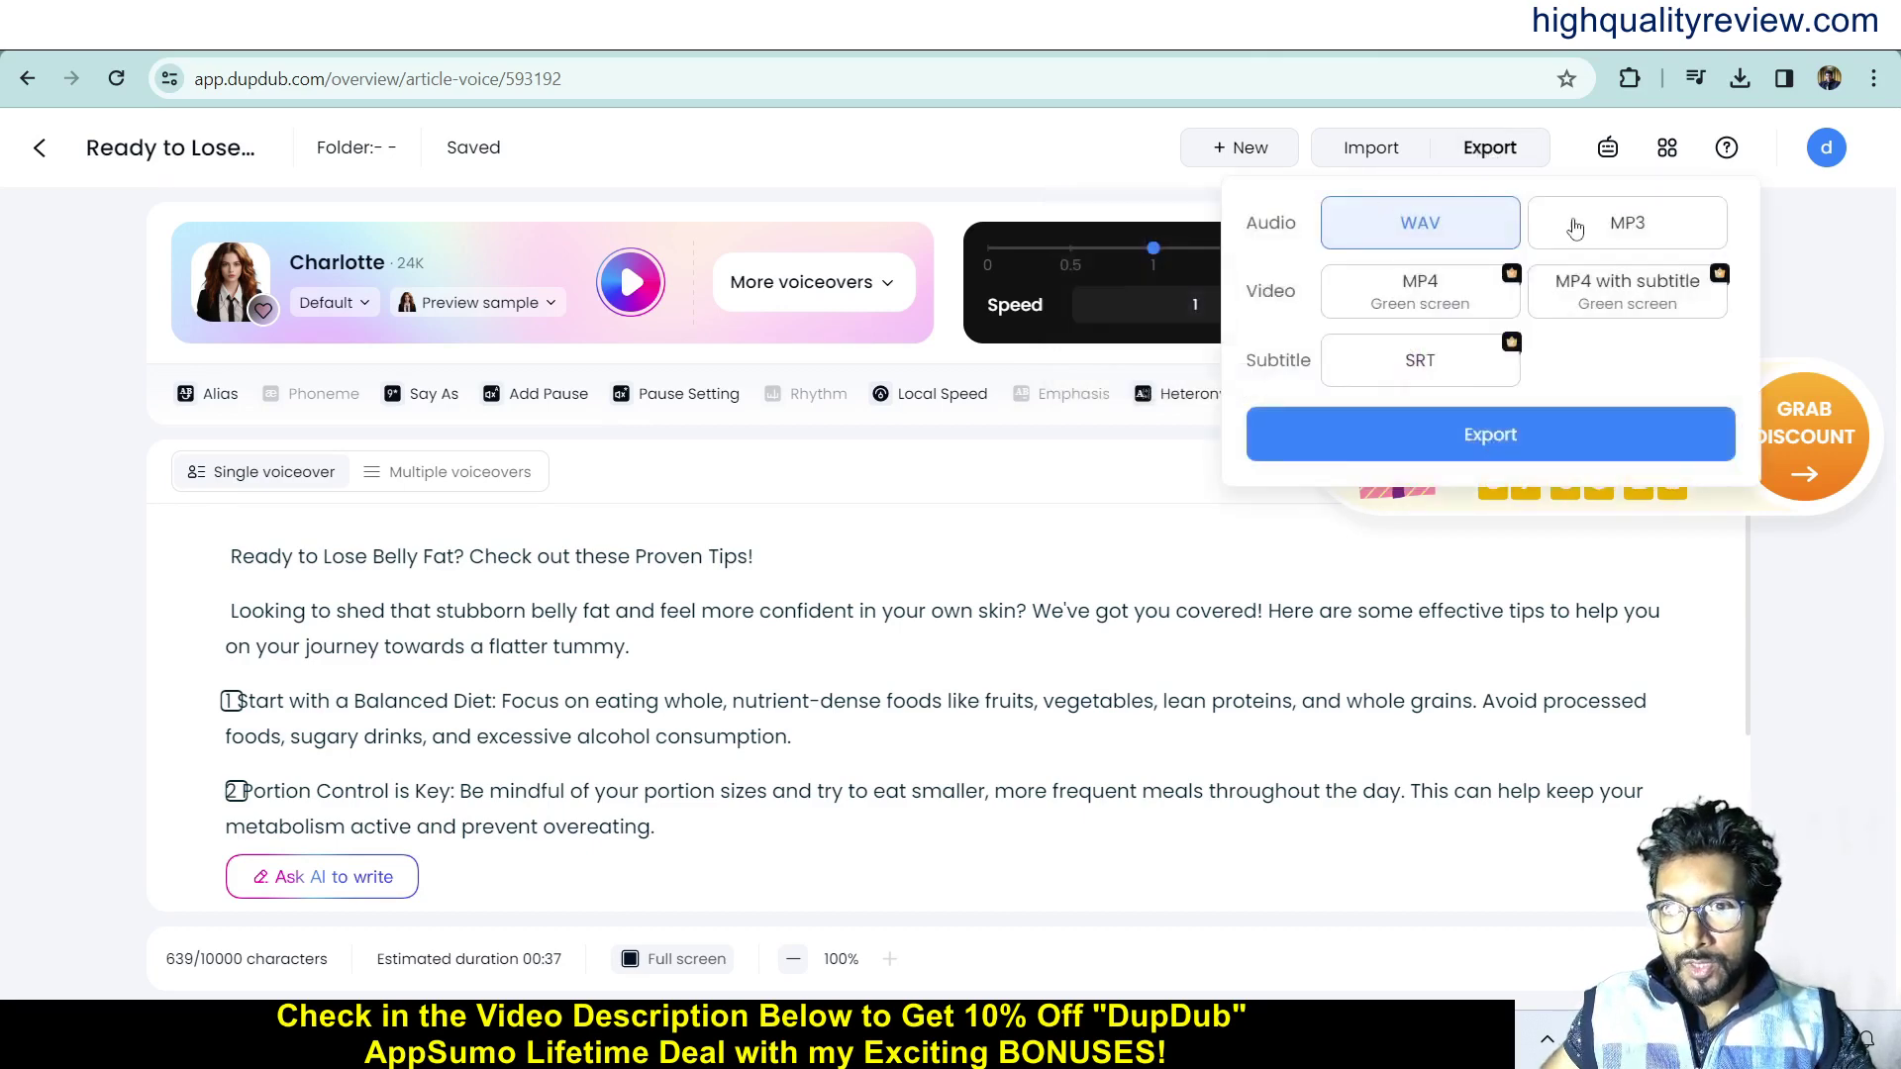
pyautogui.click(1609, 226)
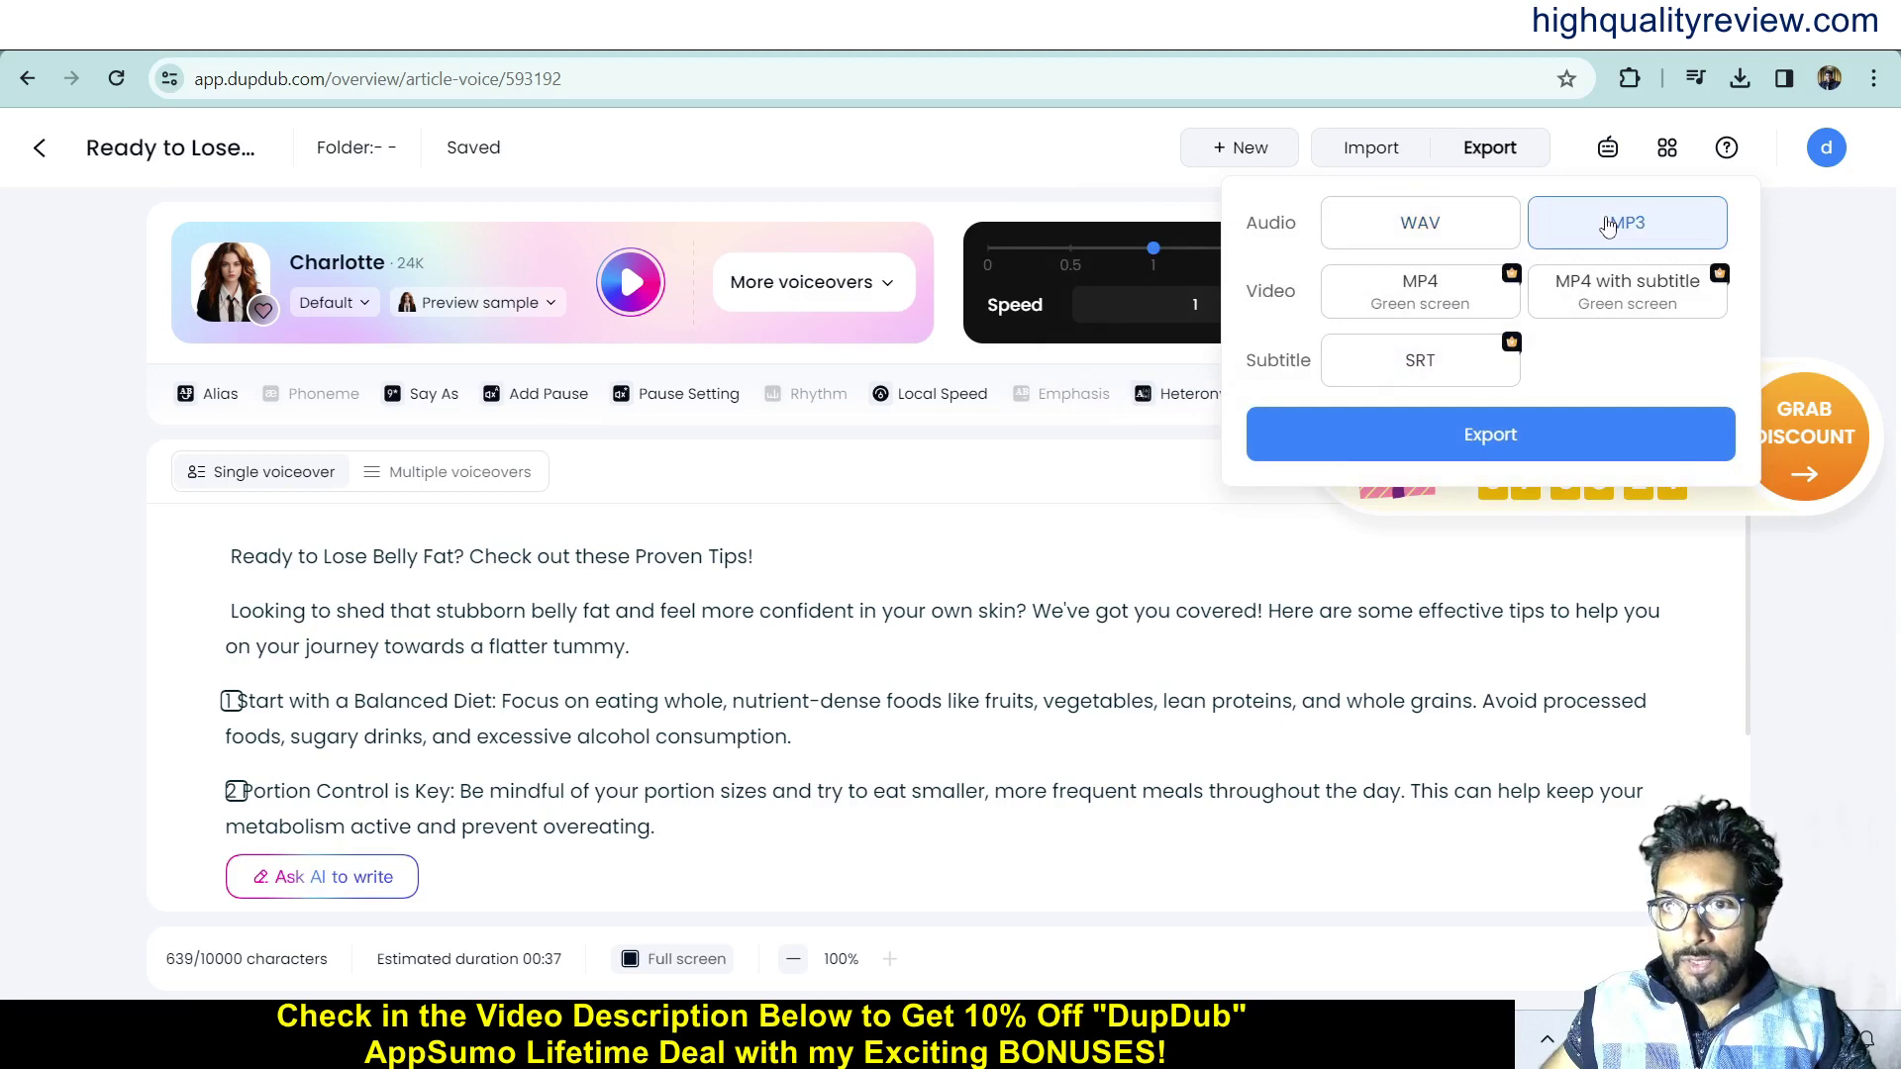
# Generate and export the MP3, dismiss the discount popup, and open the downloaded file.
pyautogui.click(1482, 437)
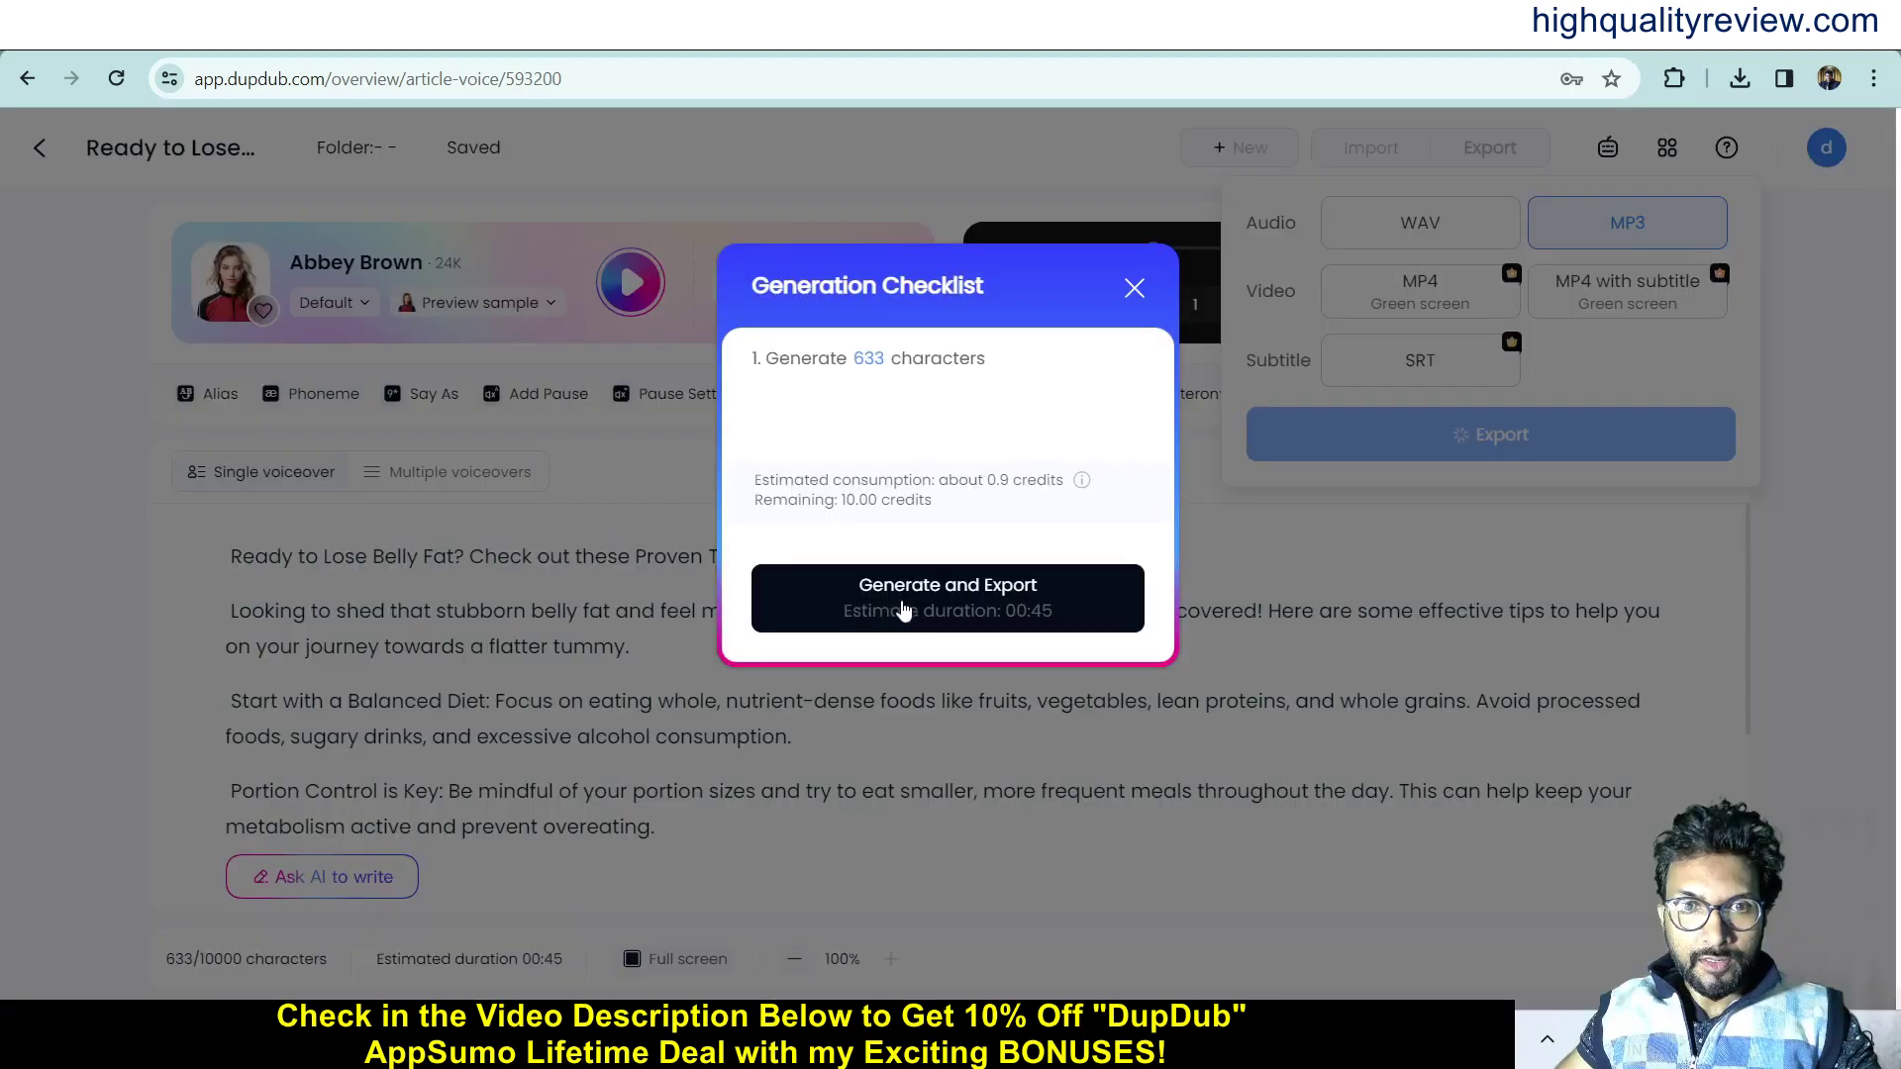
pyautogui.click(966, 604)
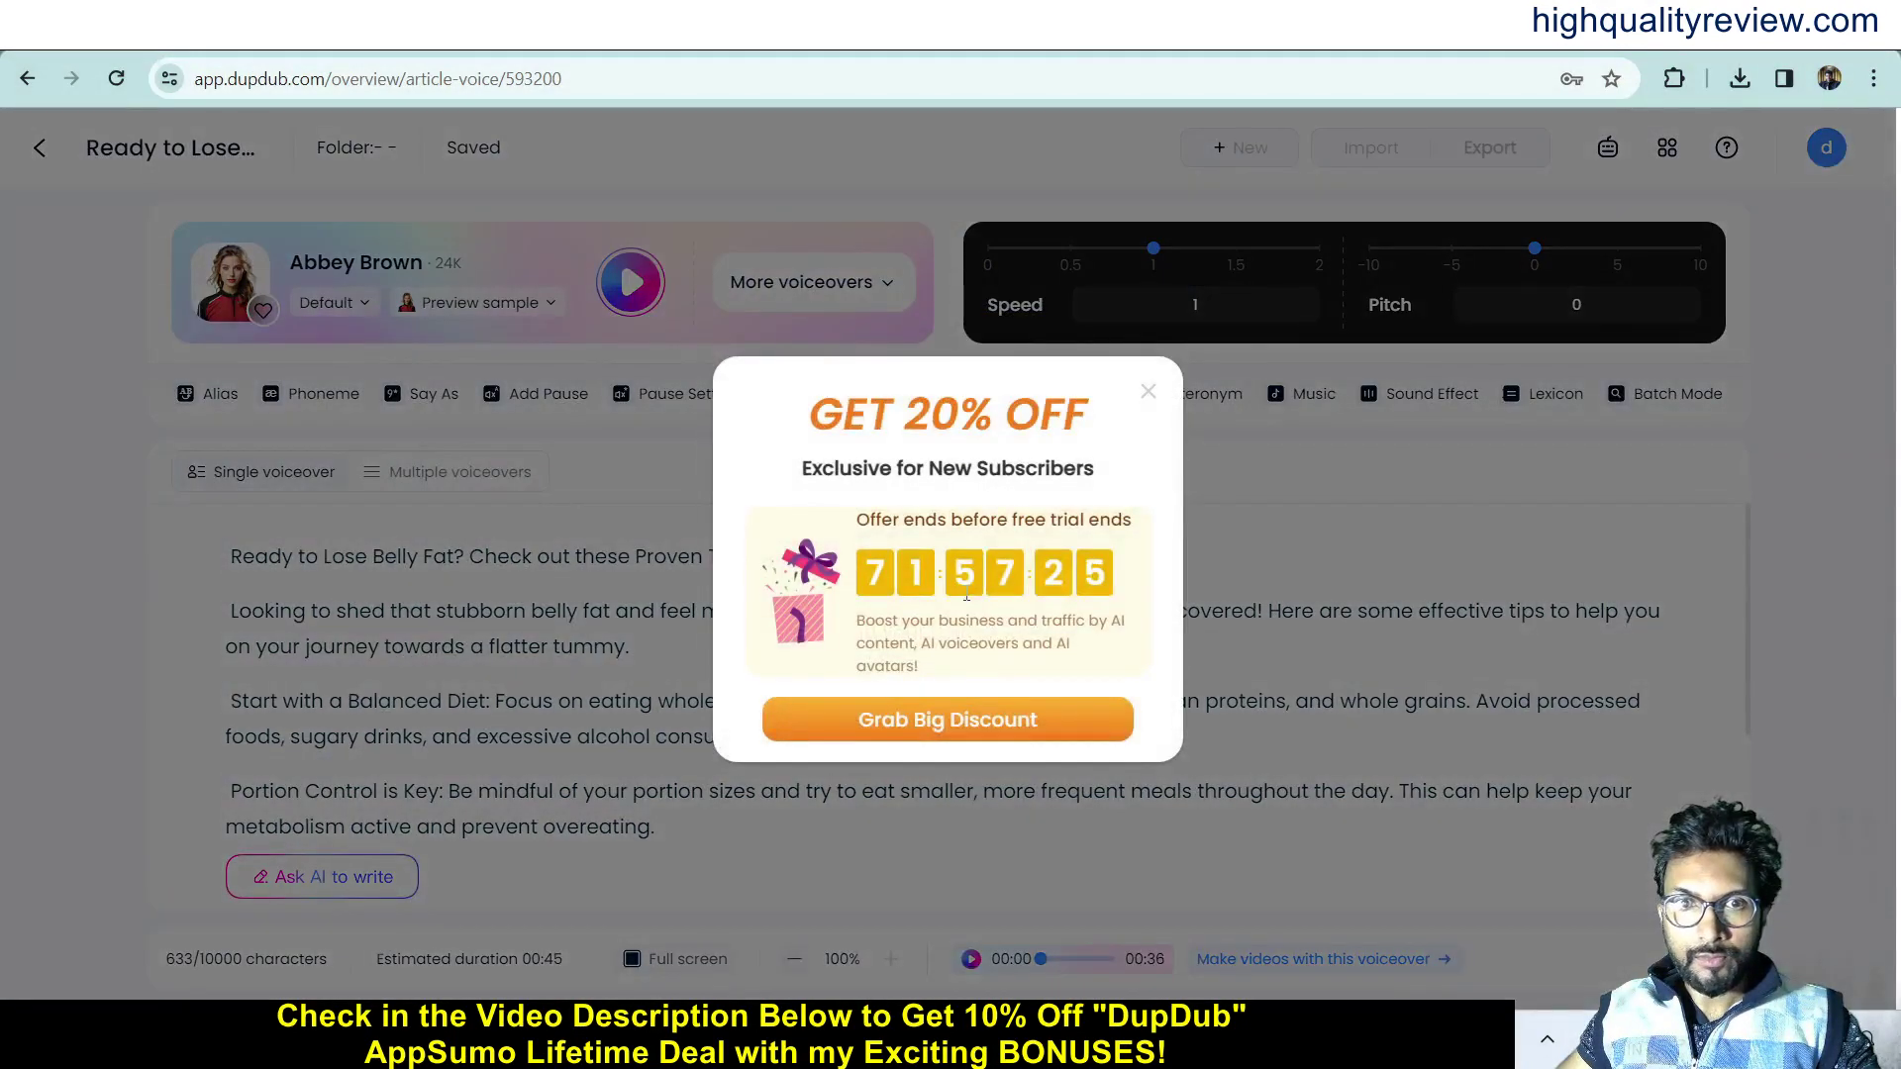
pyautogui.click(1148, 392)
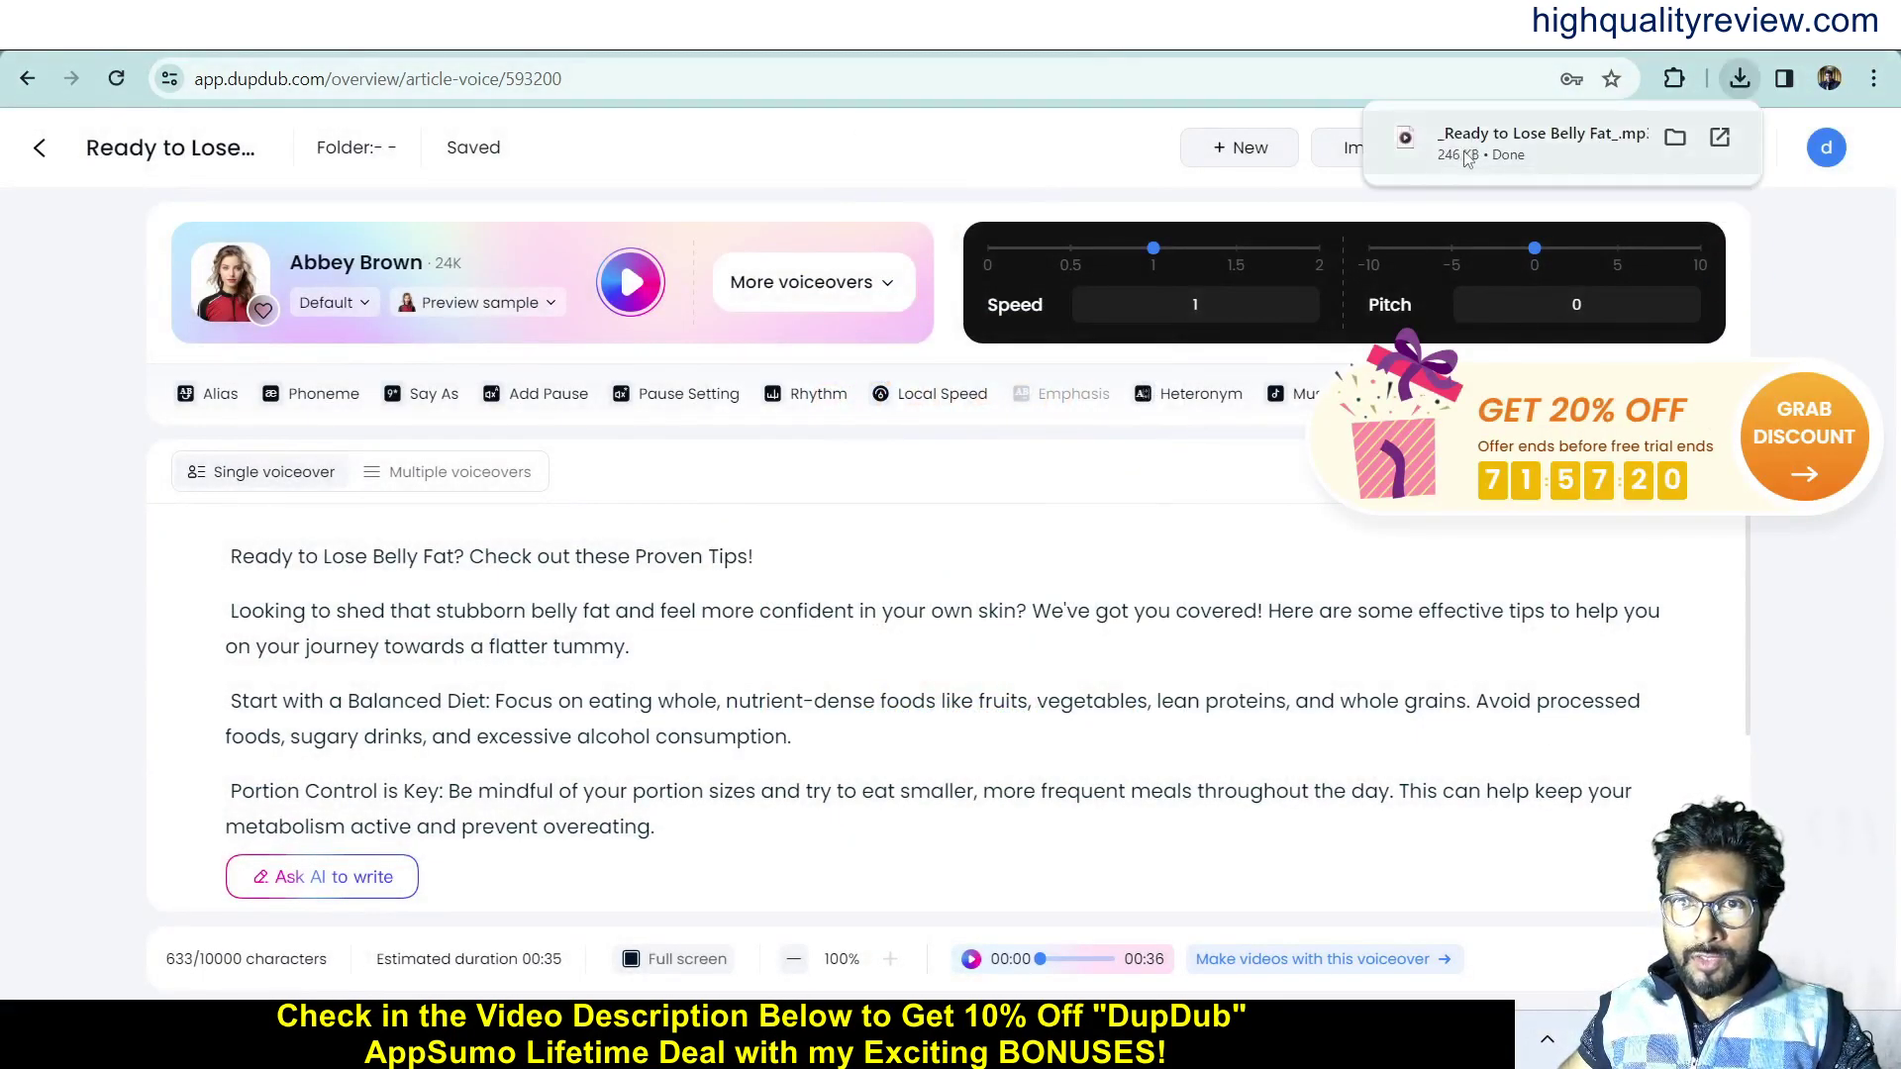
pyautogui.click(1468, 160)
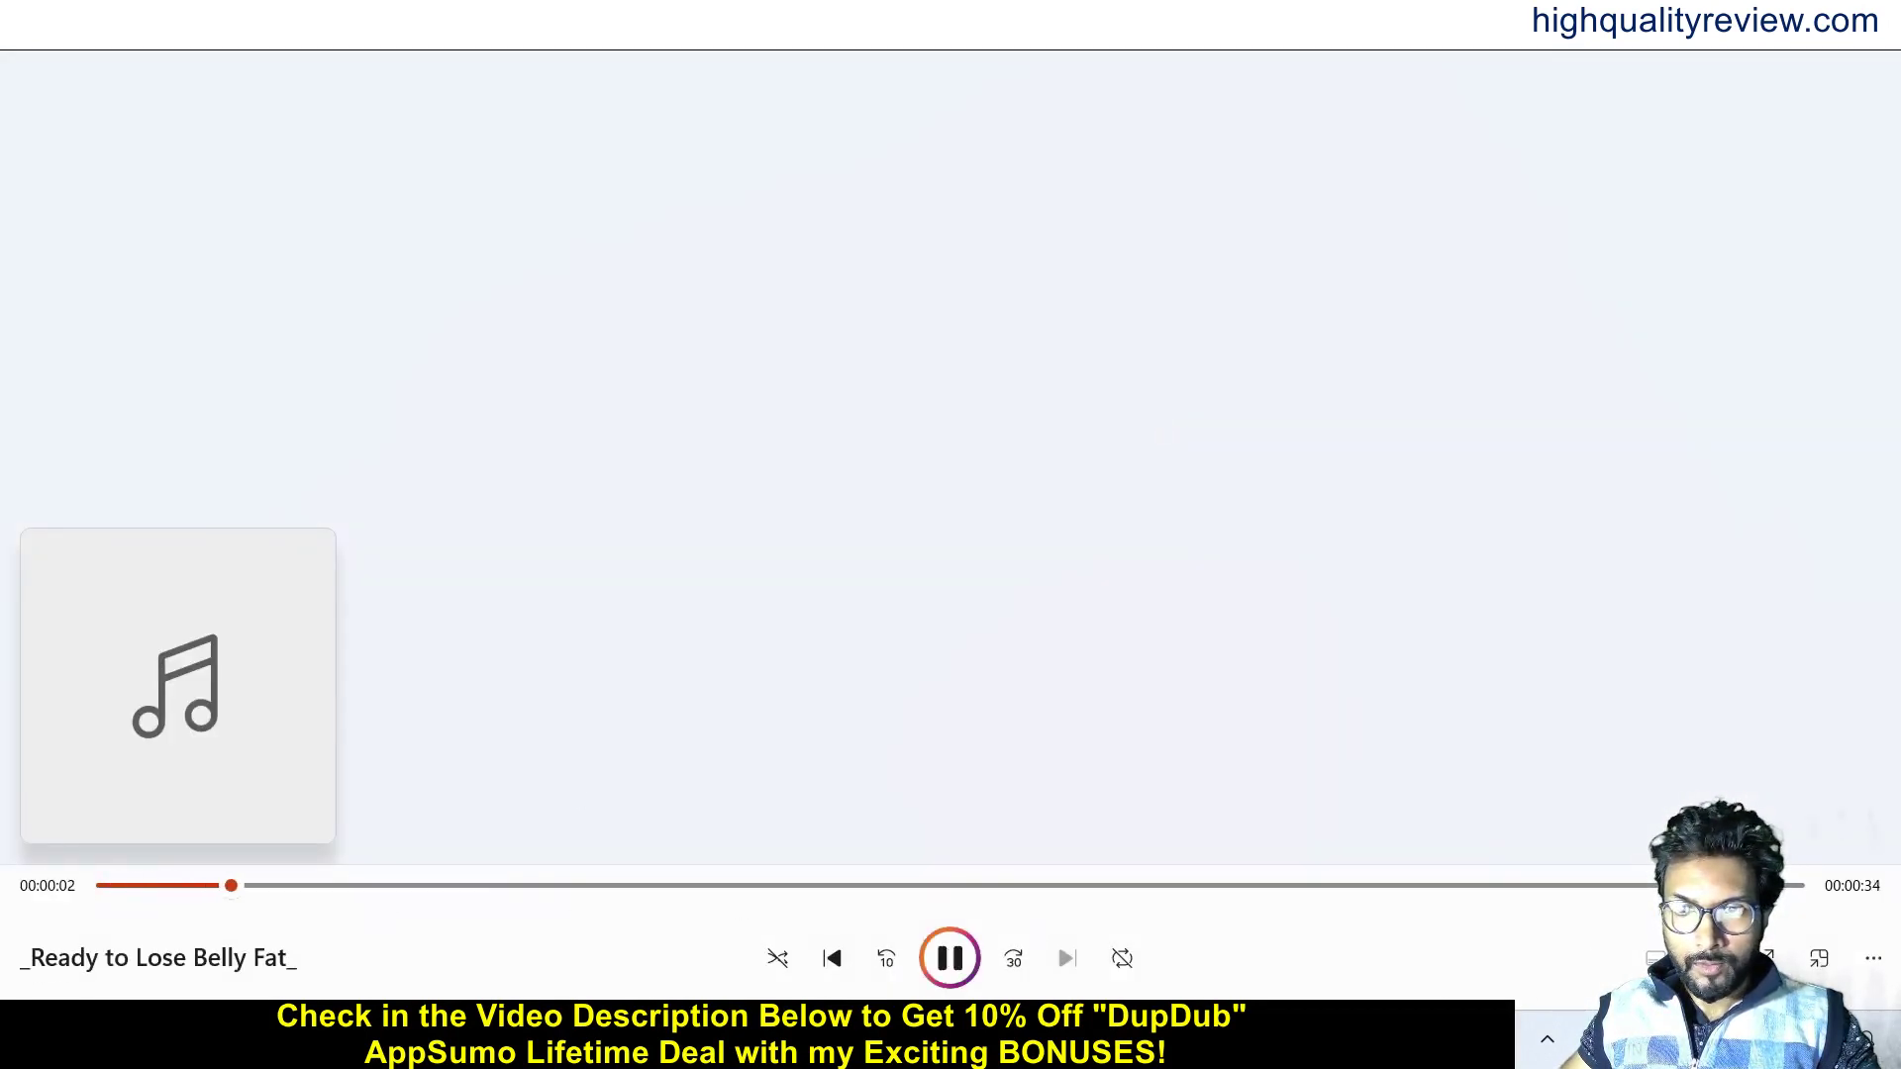
# Raise Media Player volume to 100, pause playback, and return to the DupDub editor.
pyautogui.click(1656, 958)
pyautogui.moveTo(1658, 891); pyautogui.dragTo(1827, 891)
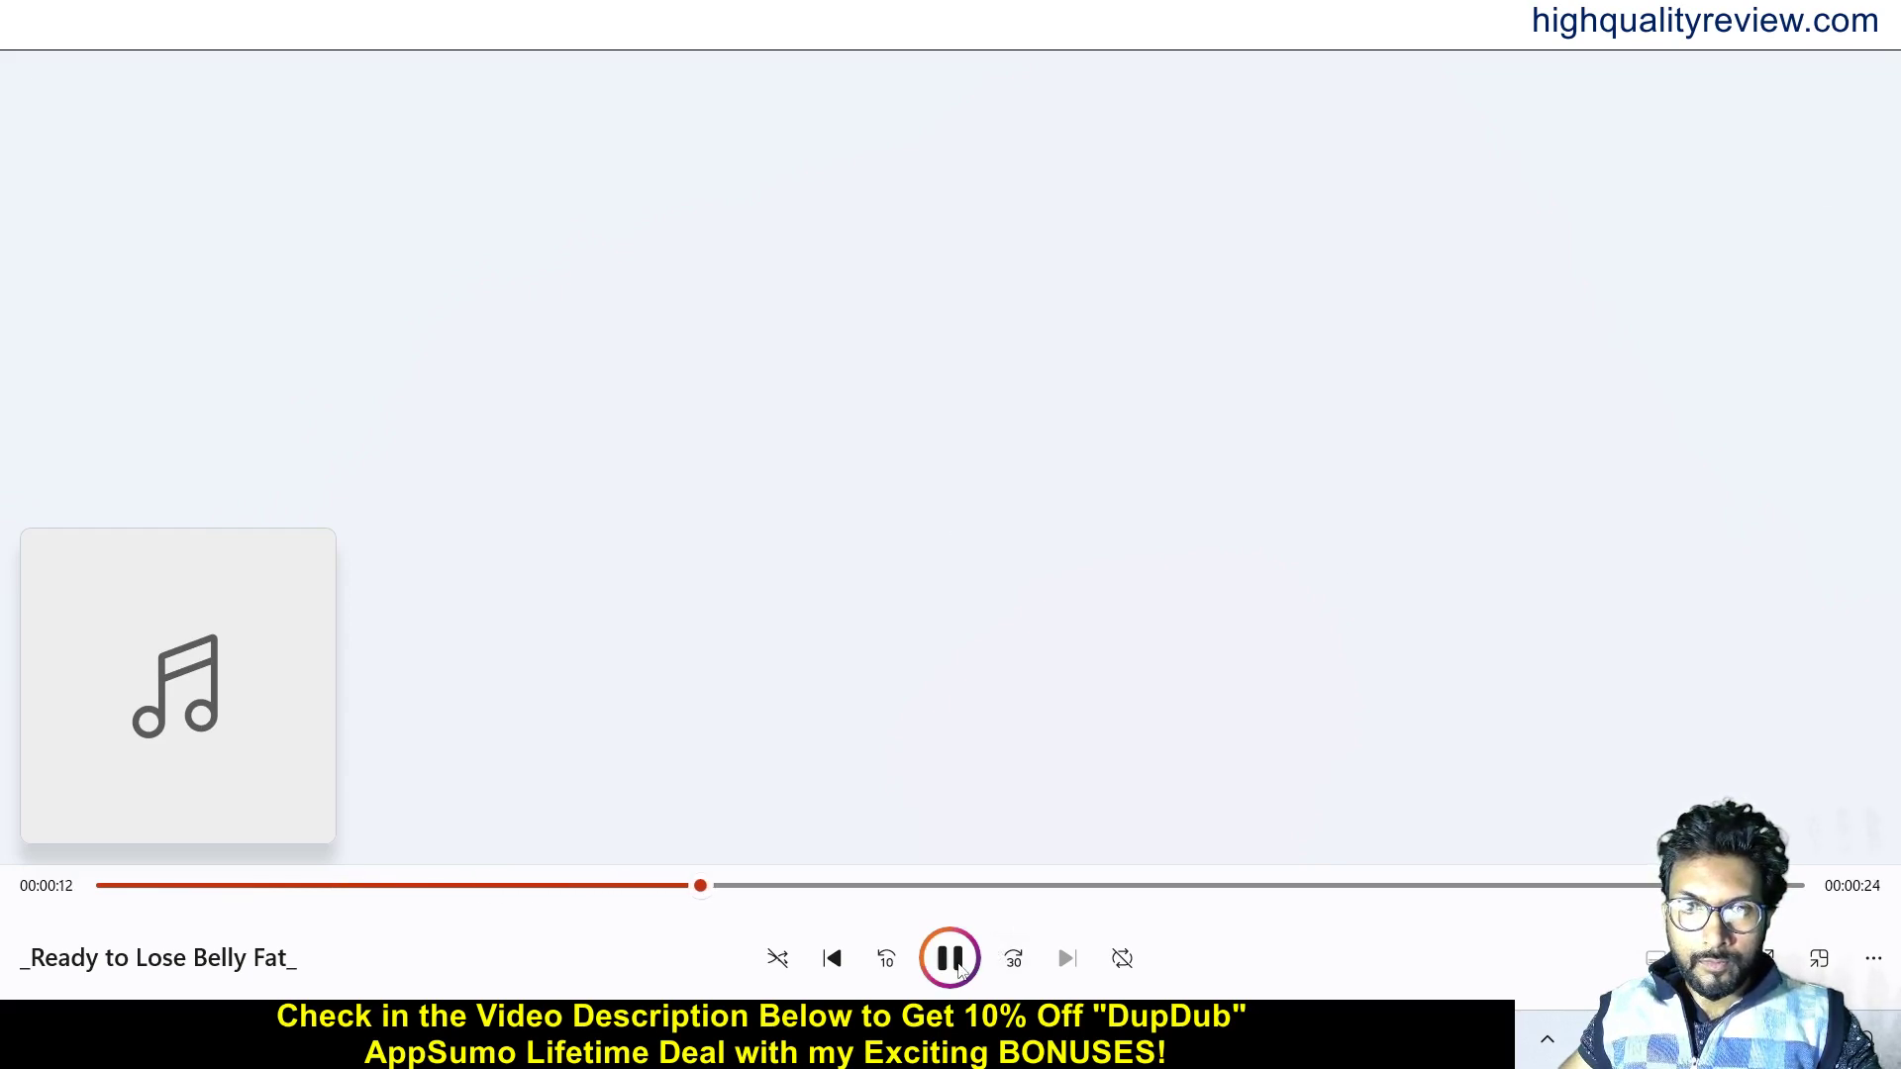
pyautogui.press('space')
pyautogui.hotkey('alt', 'Tab')
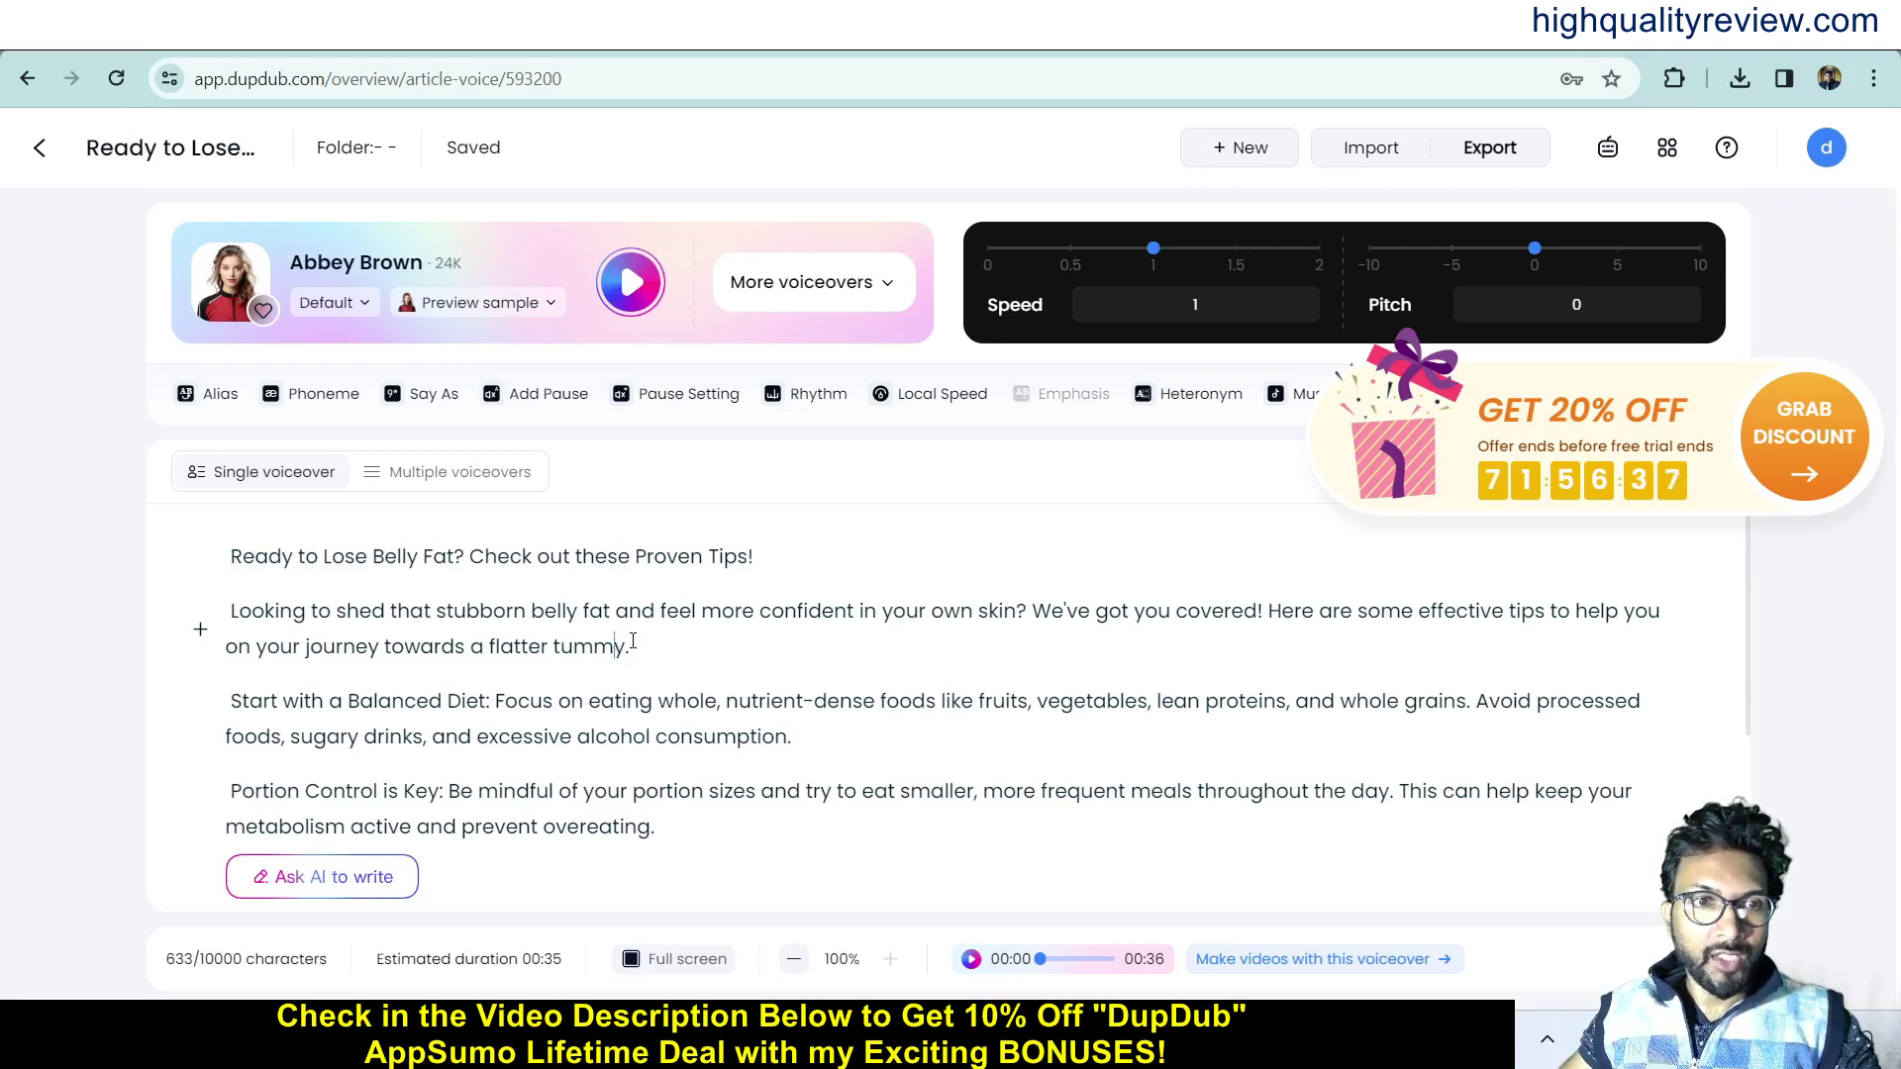
# Go to Home, open the AI Avatar talking-photo editor, and browse the template avatars.
pyautogui.click(42, 152)
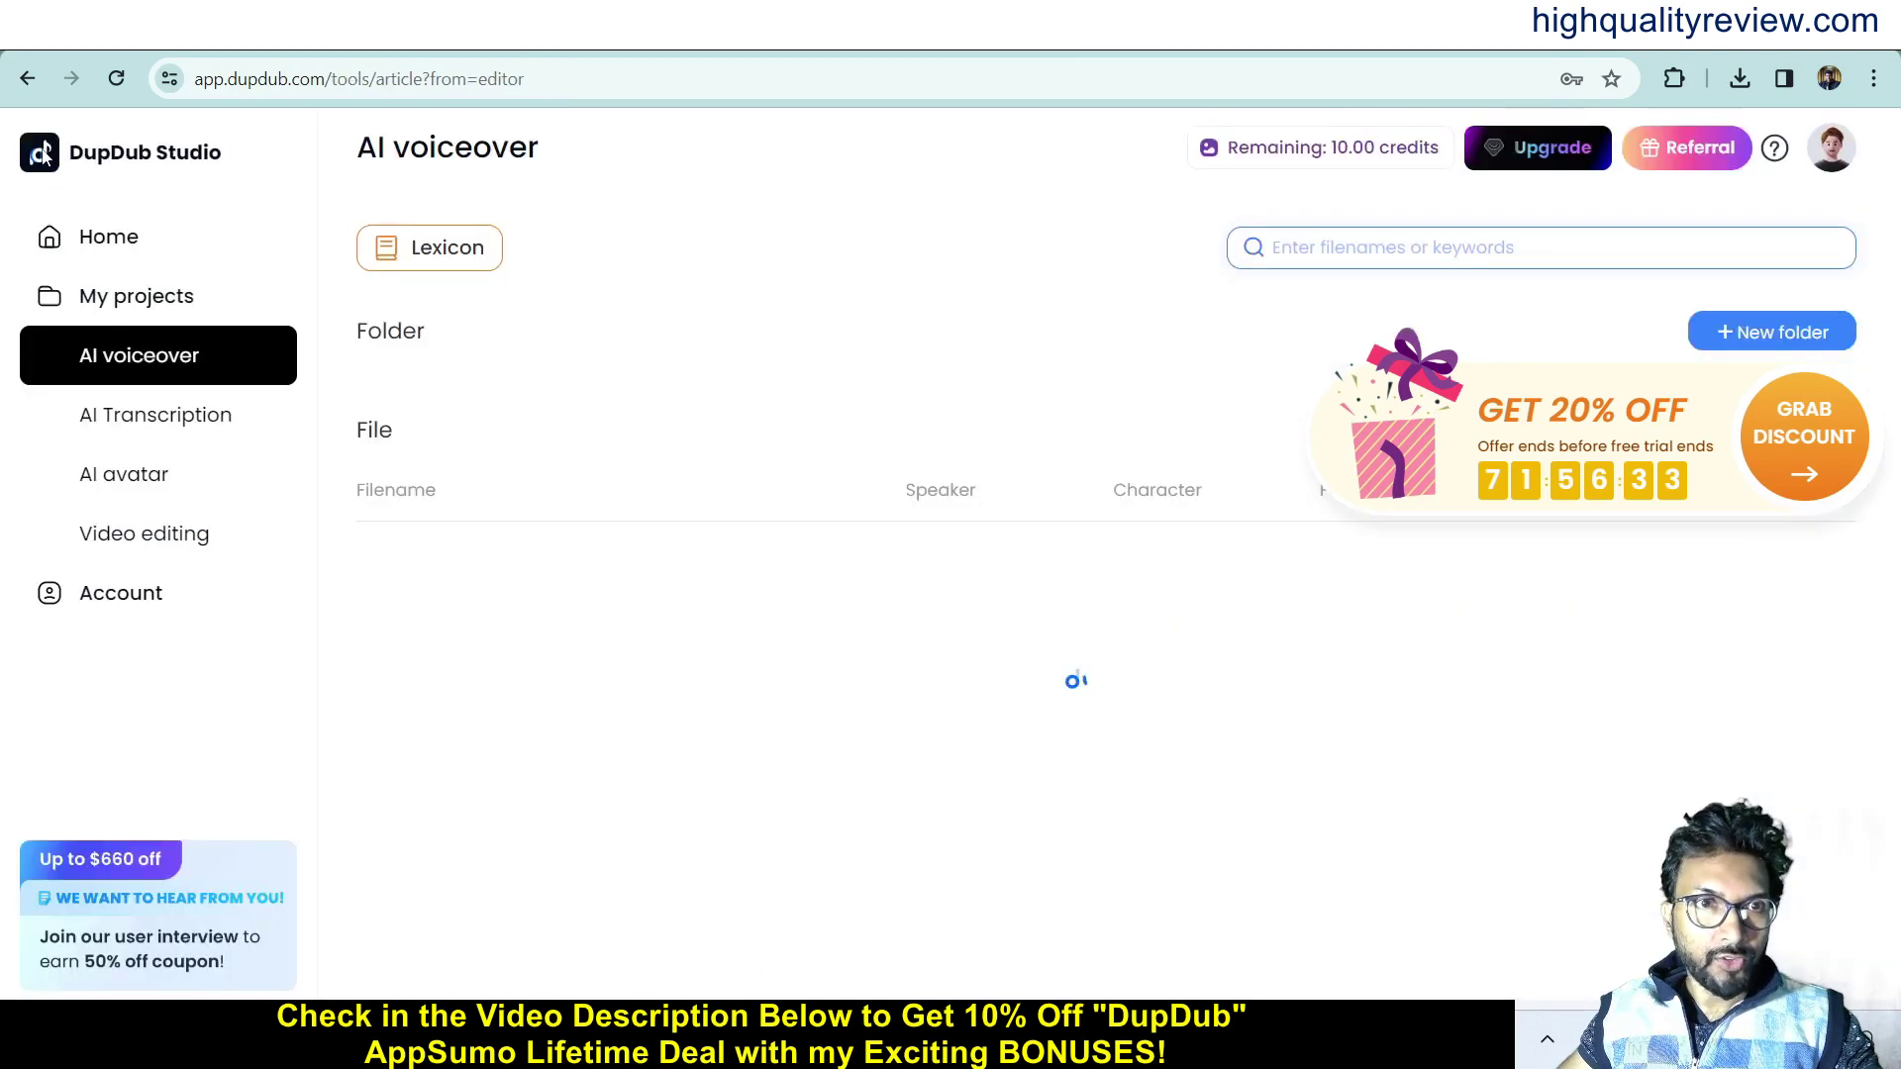
pyautogui.click(120, 242)
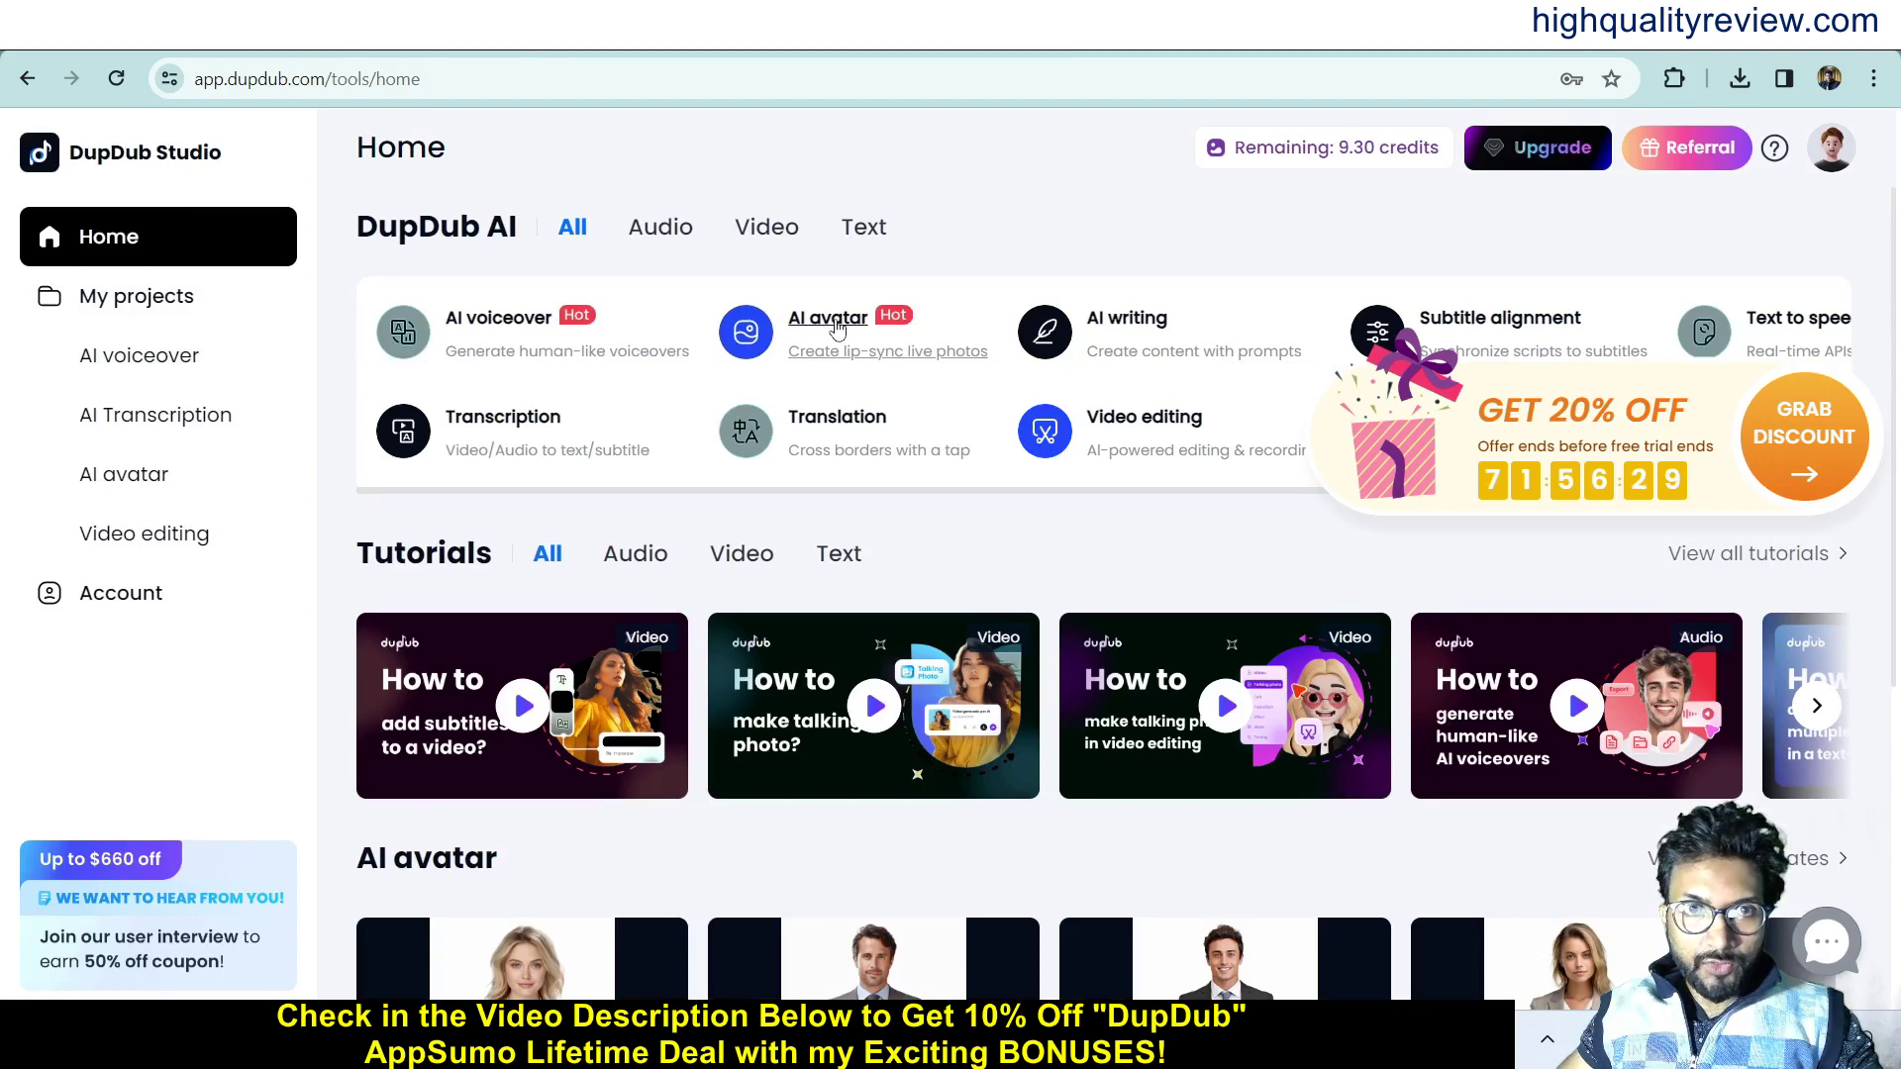
pyautogui.click(836, 327)
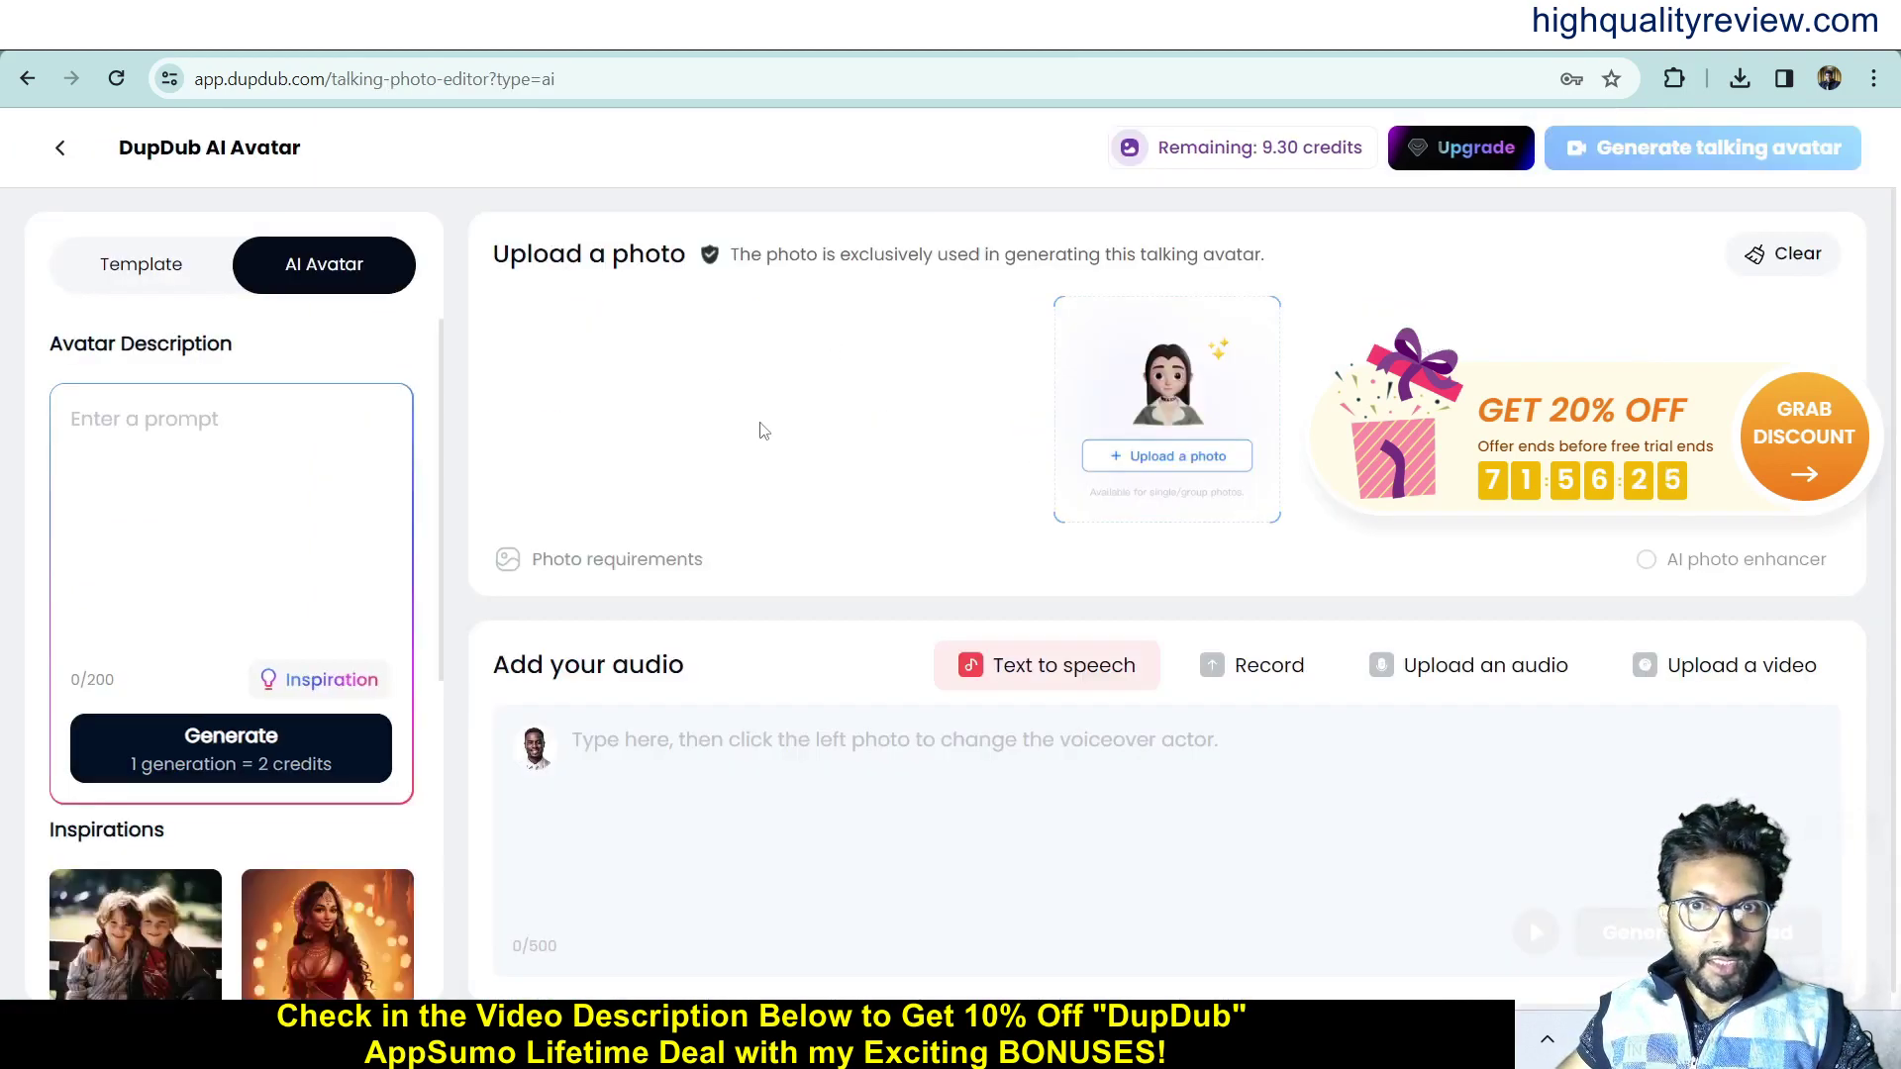
pyautogui.click(129, 274)
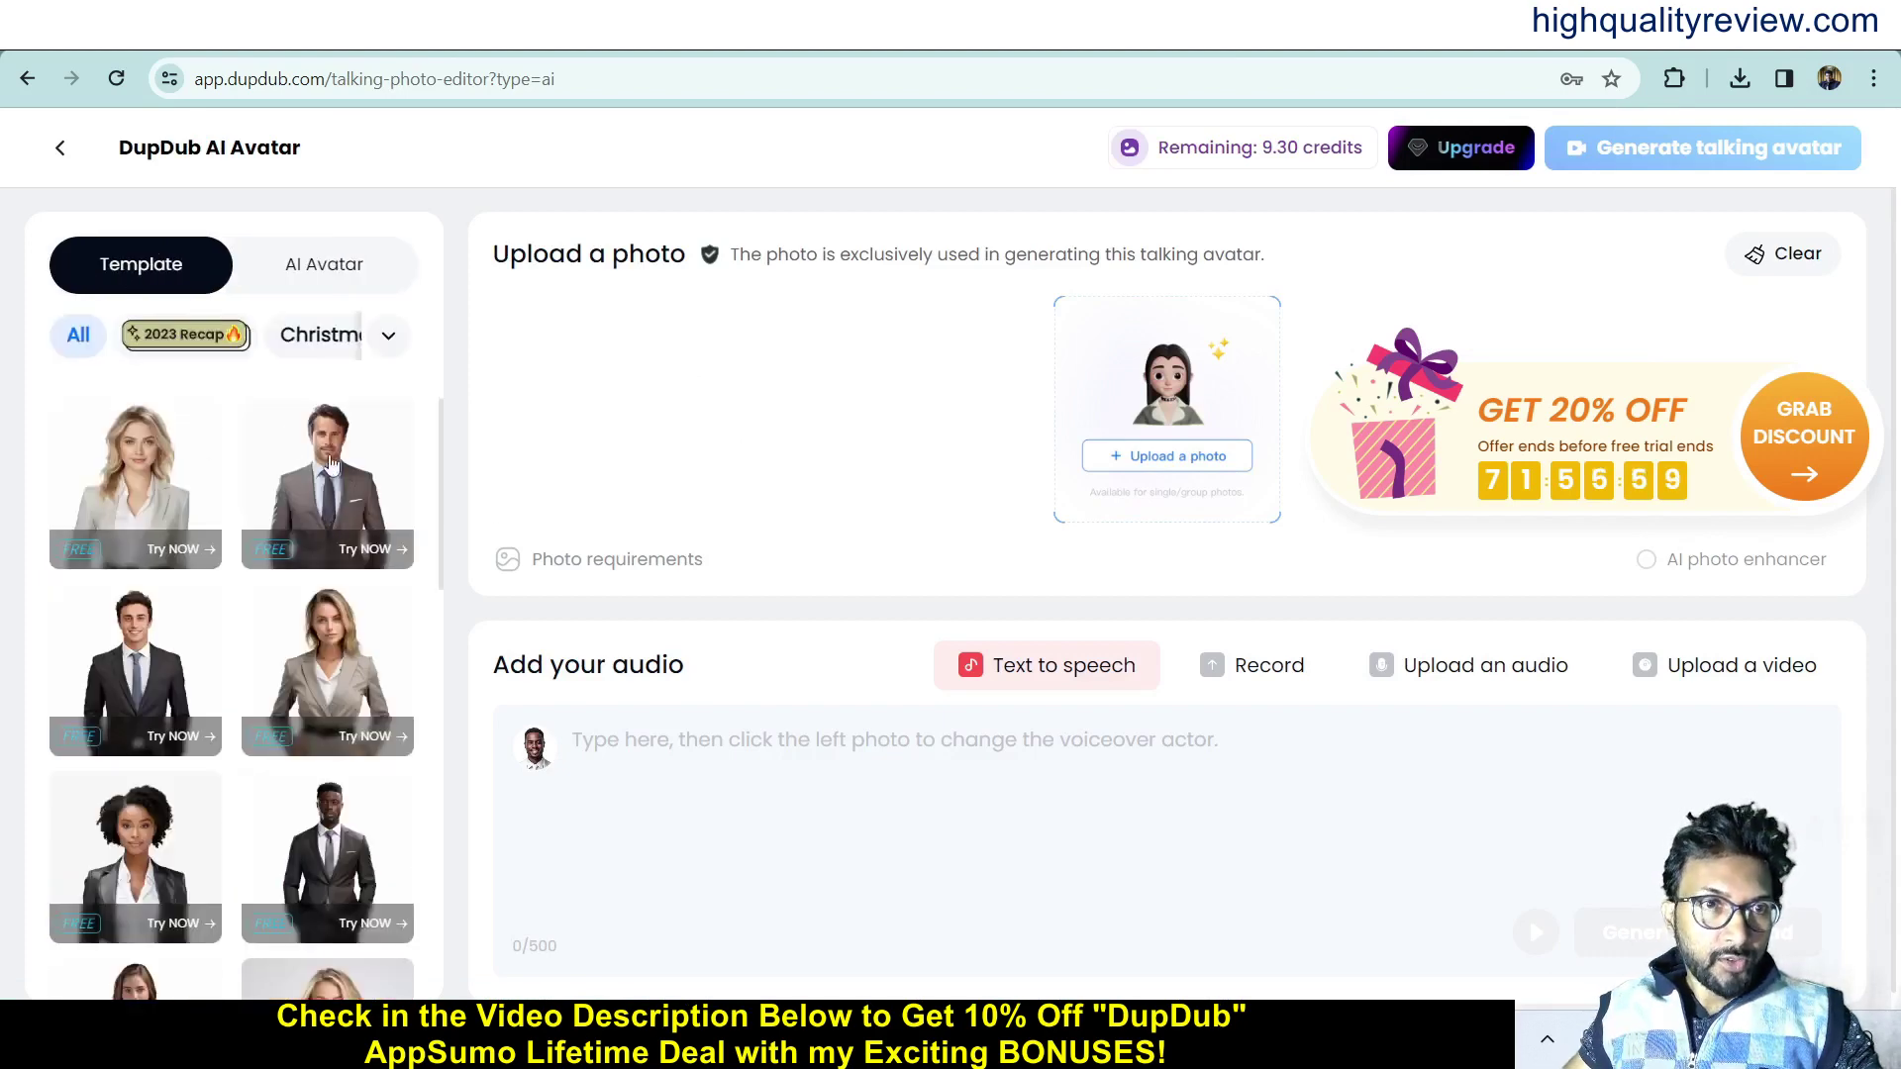
pyautogui.scroll(-5, 312, 705)
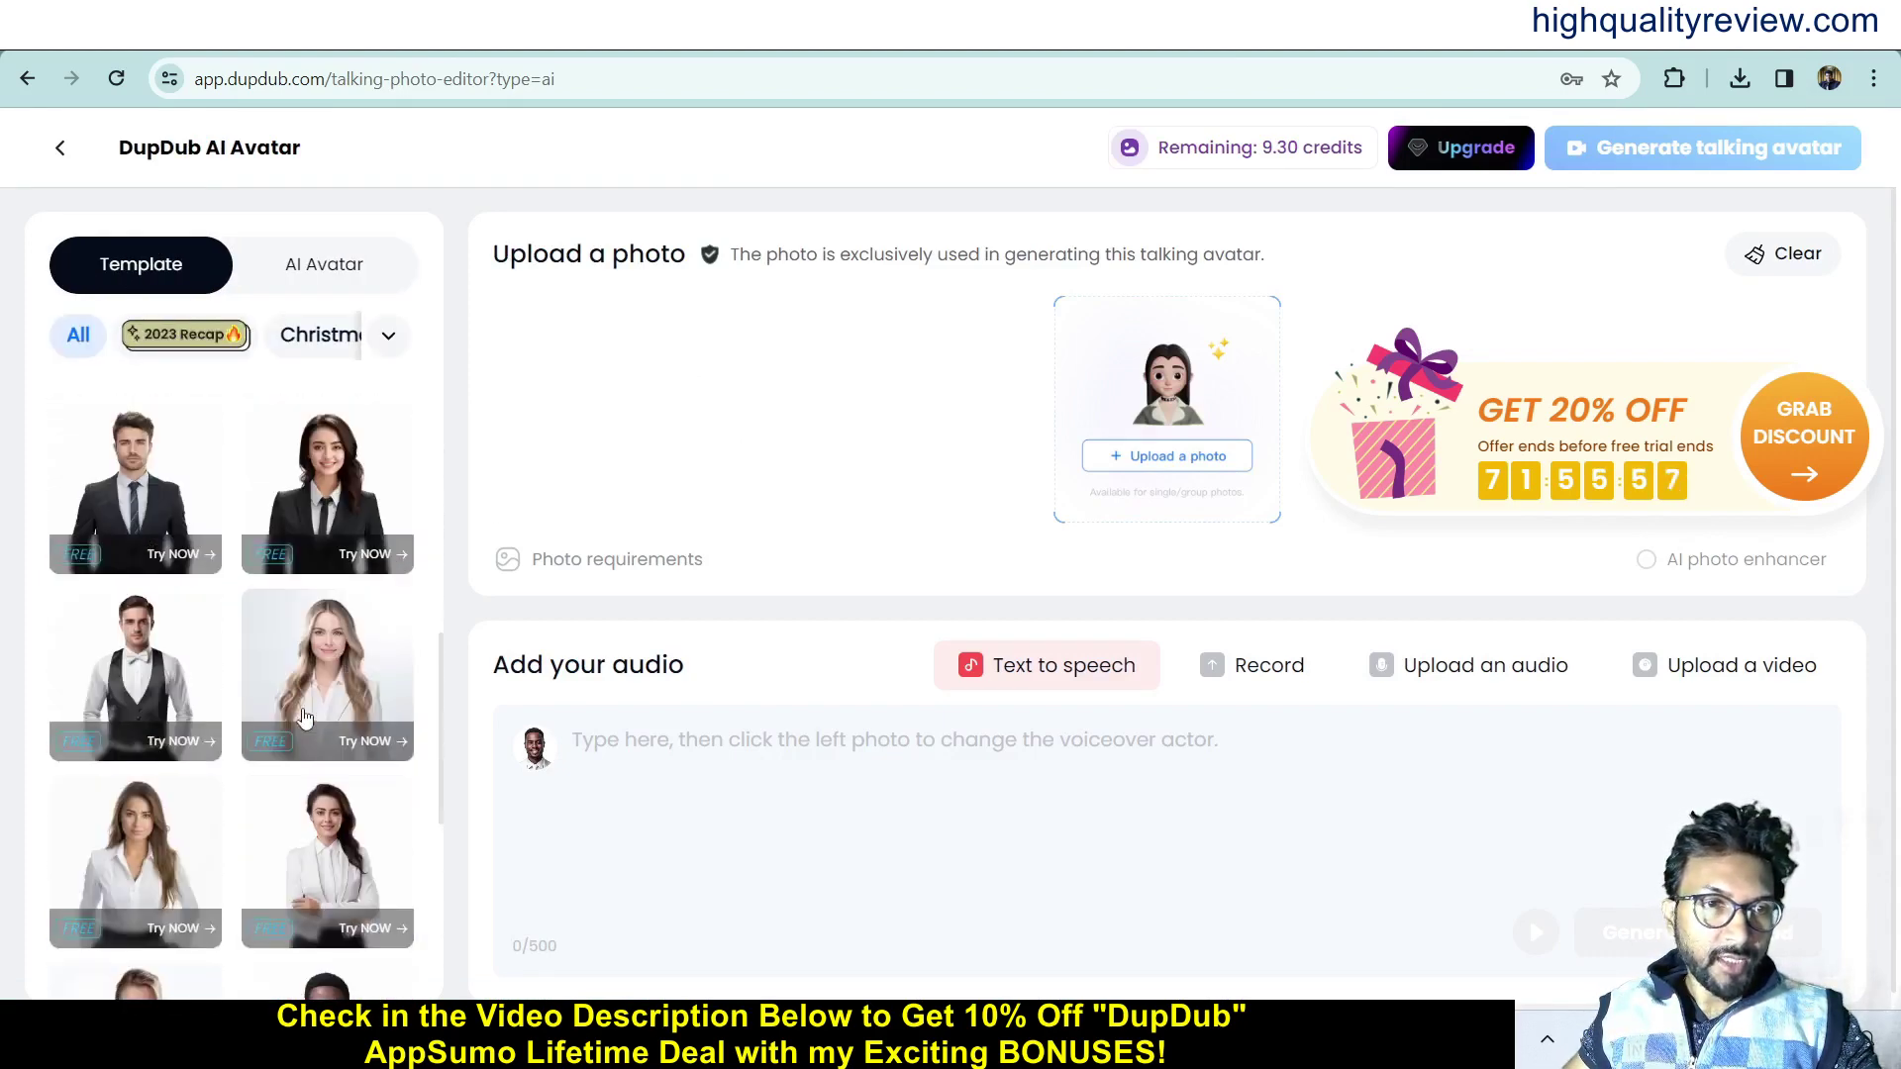
pyautogui.scroll(-2, 297, 732)
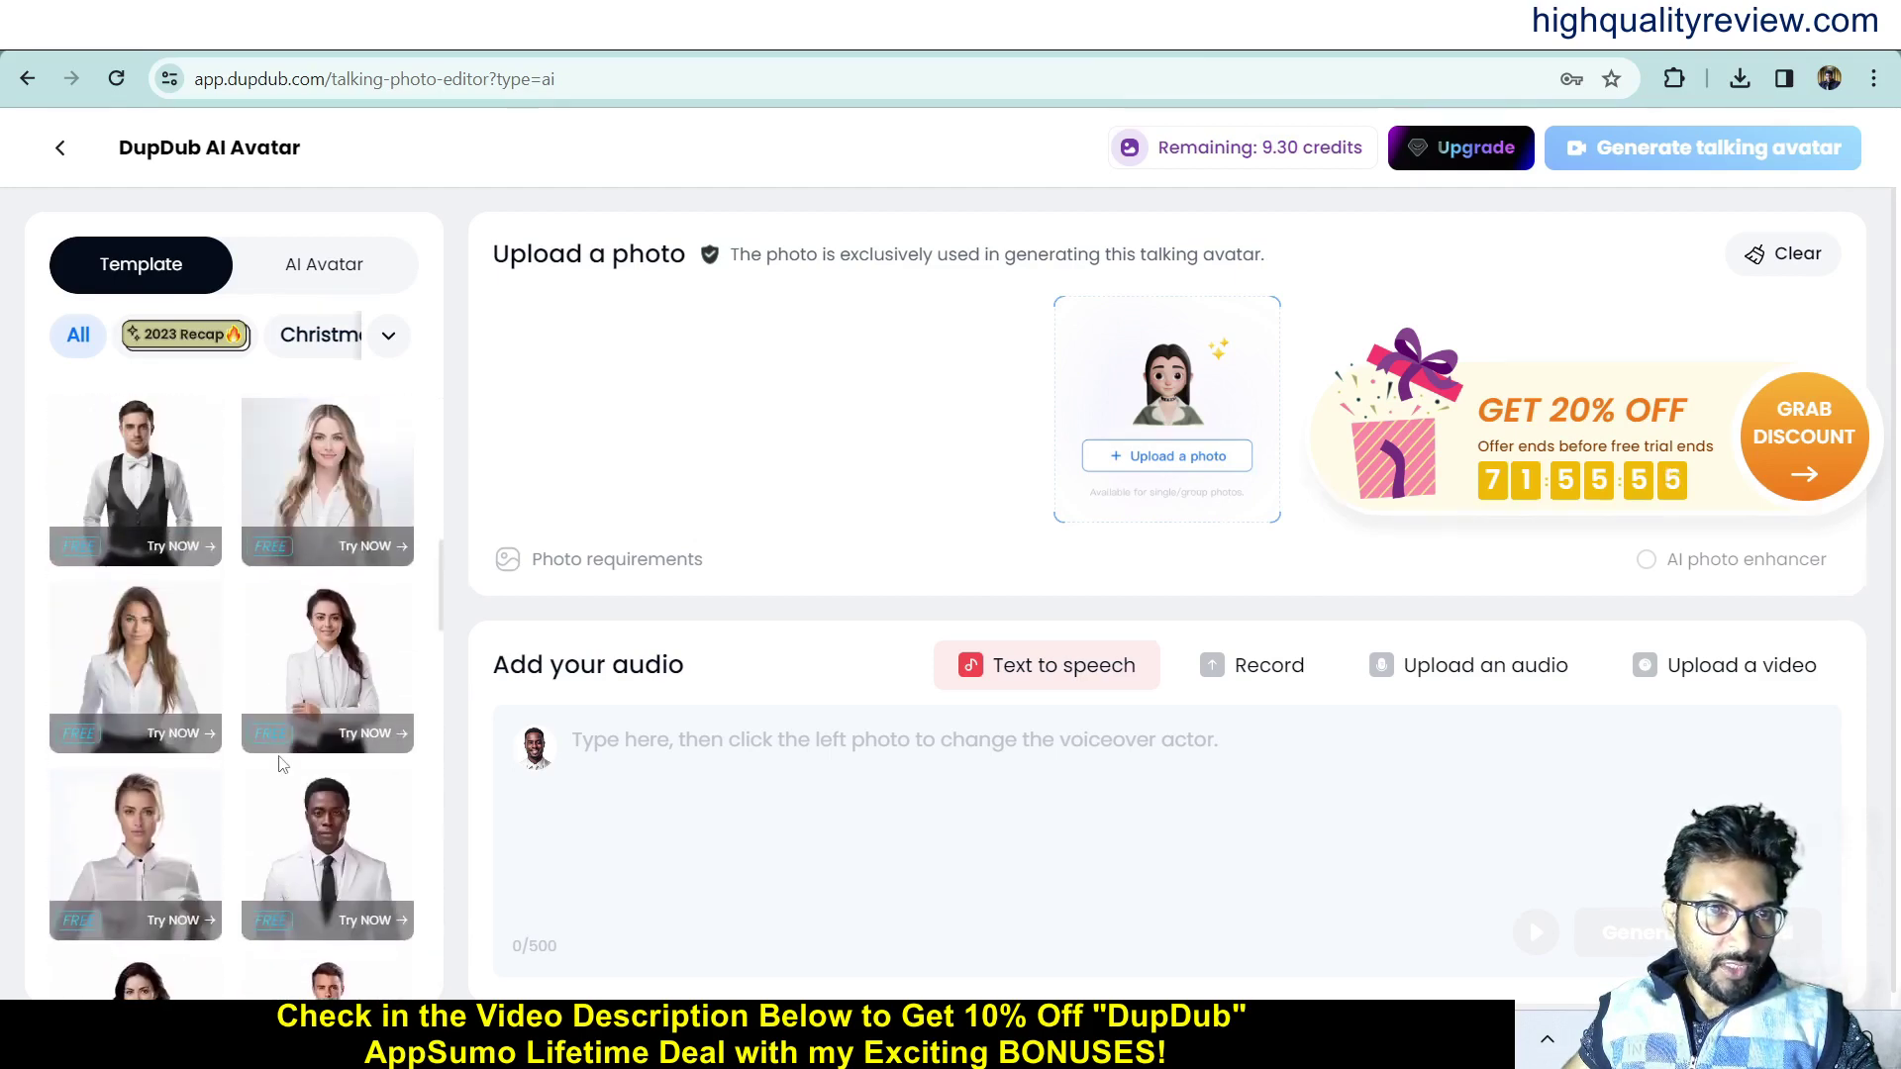
pyautogui.scroll(-10, 280, 764)
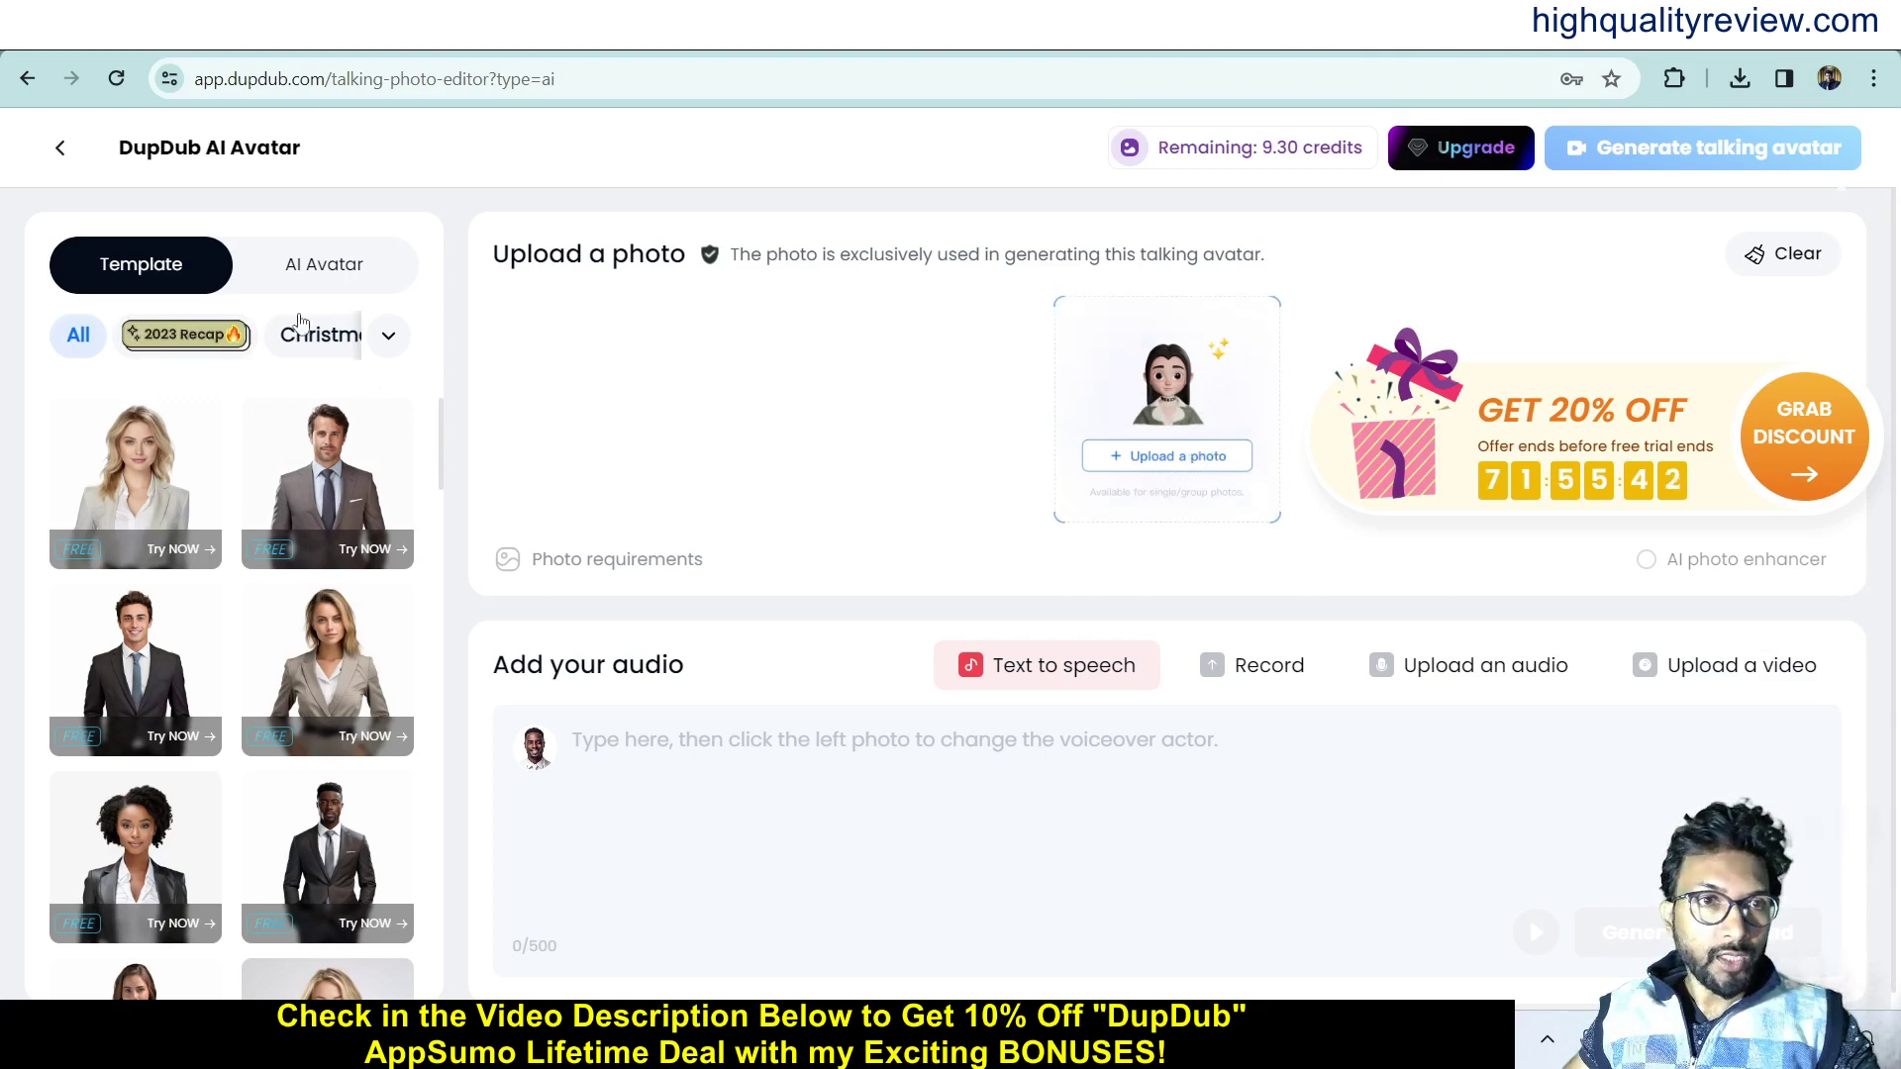
# Fill in a sample Inspiration avatar description, then return to the Template avatars.
pyautogui.click(292, 263)
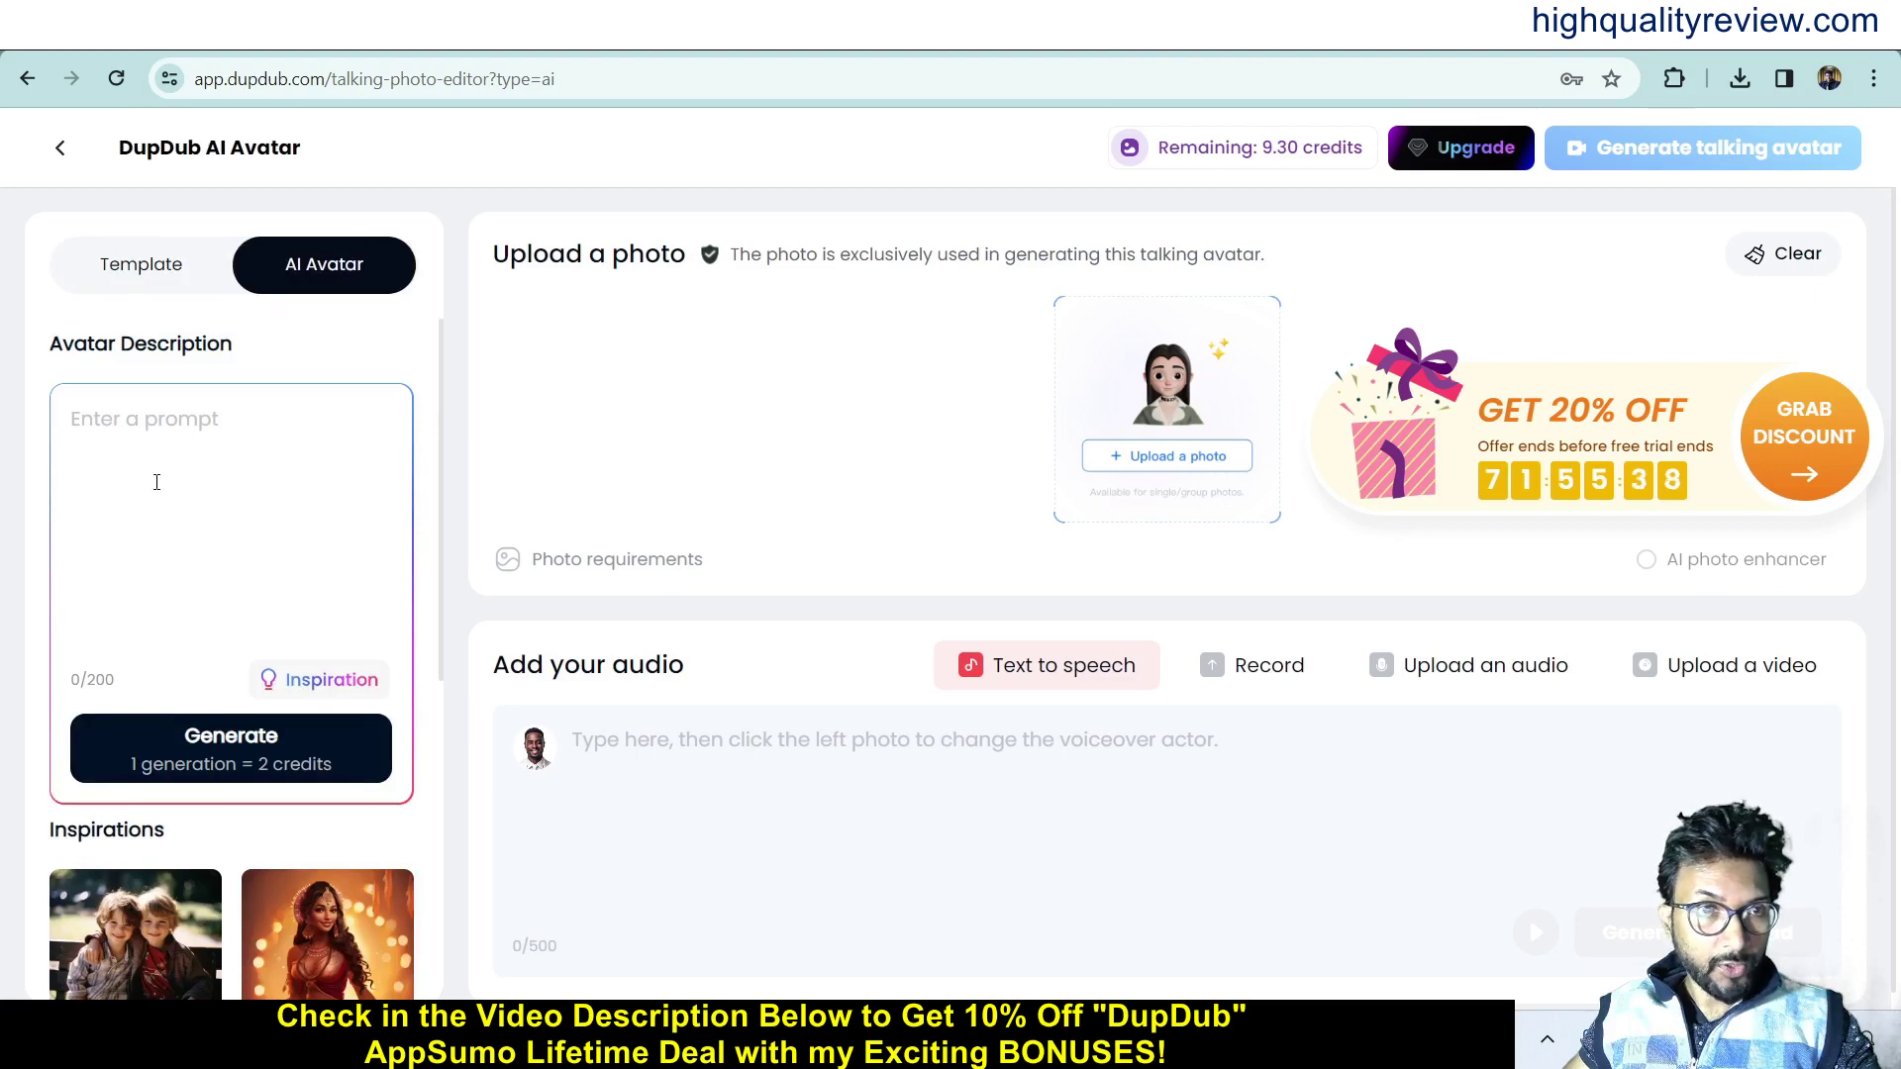
pyautogui.click(317, 681)
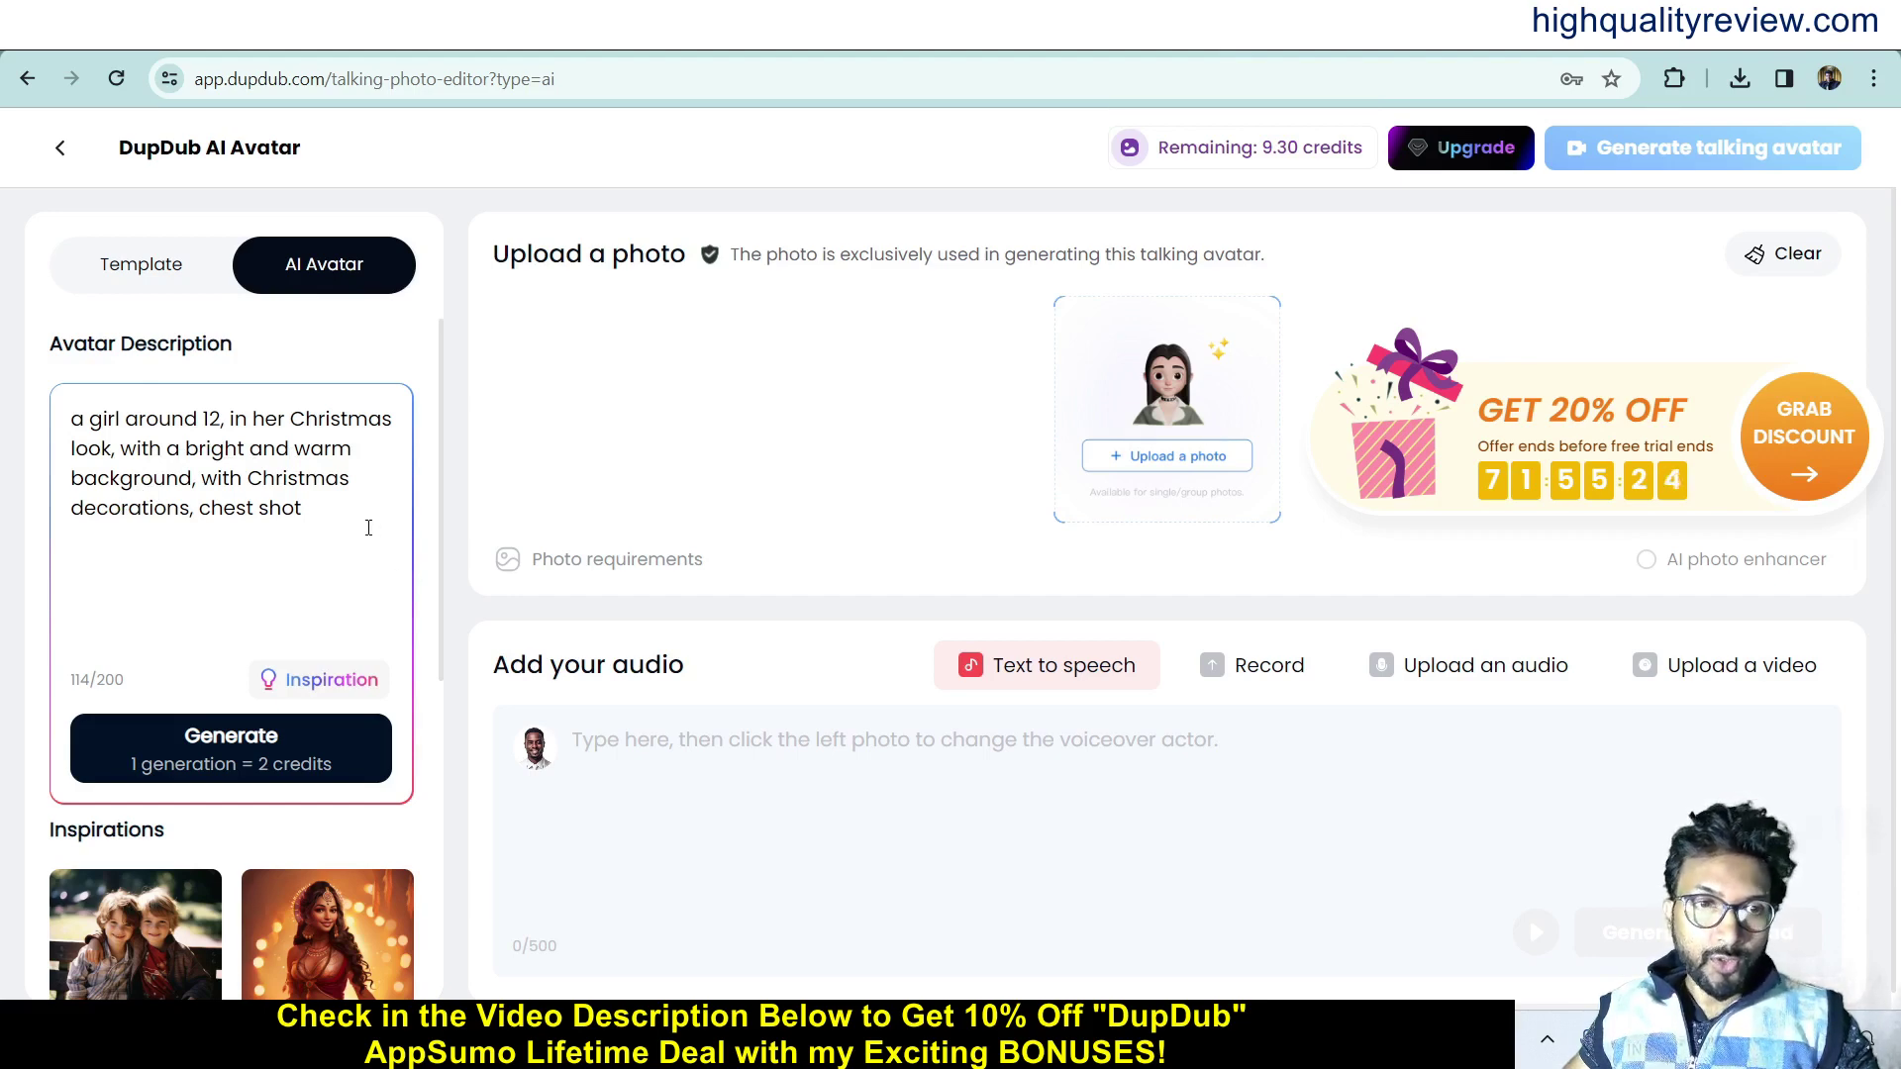
pyautogui.click(124, 272)
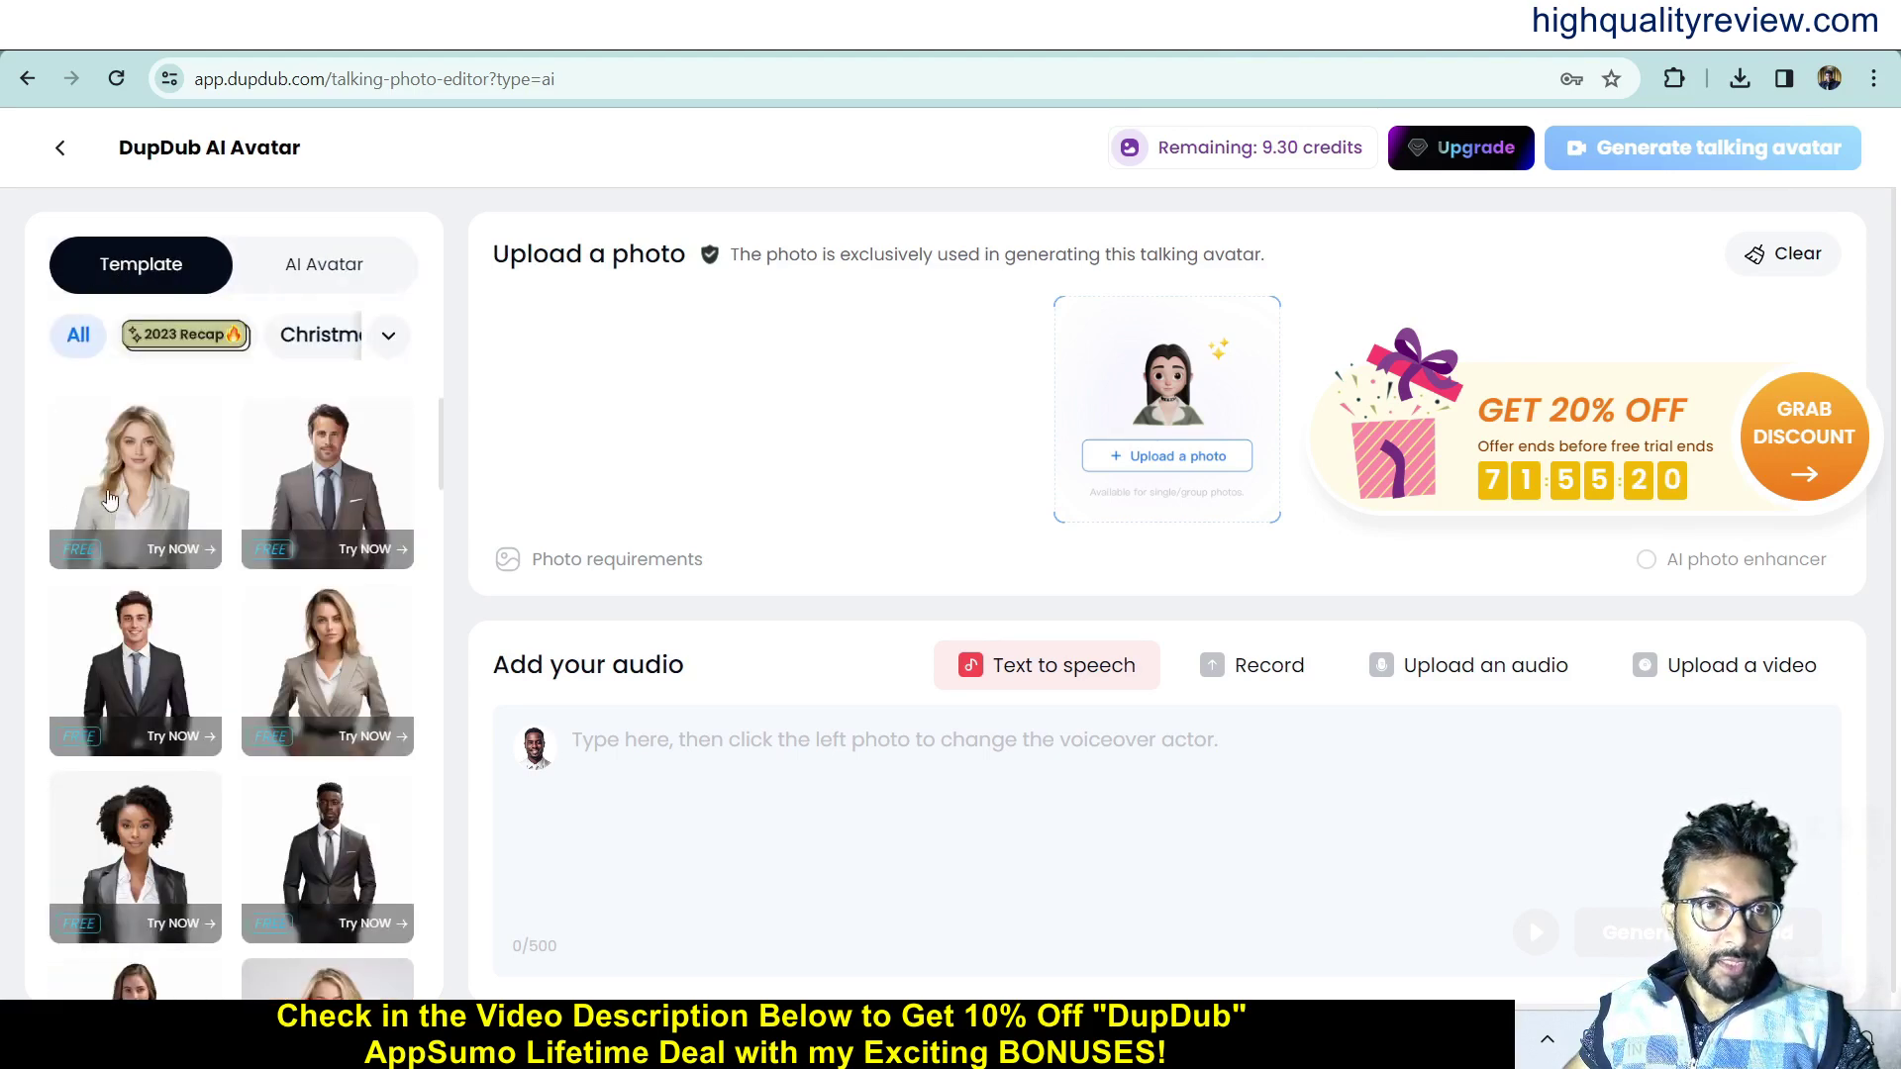
# Use the blonde grey-blazer template as the avatar photo and make Abbey Brown the voiceover actor.
pyautogui.click(141, 479)
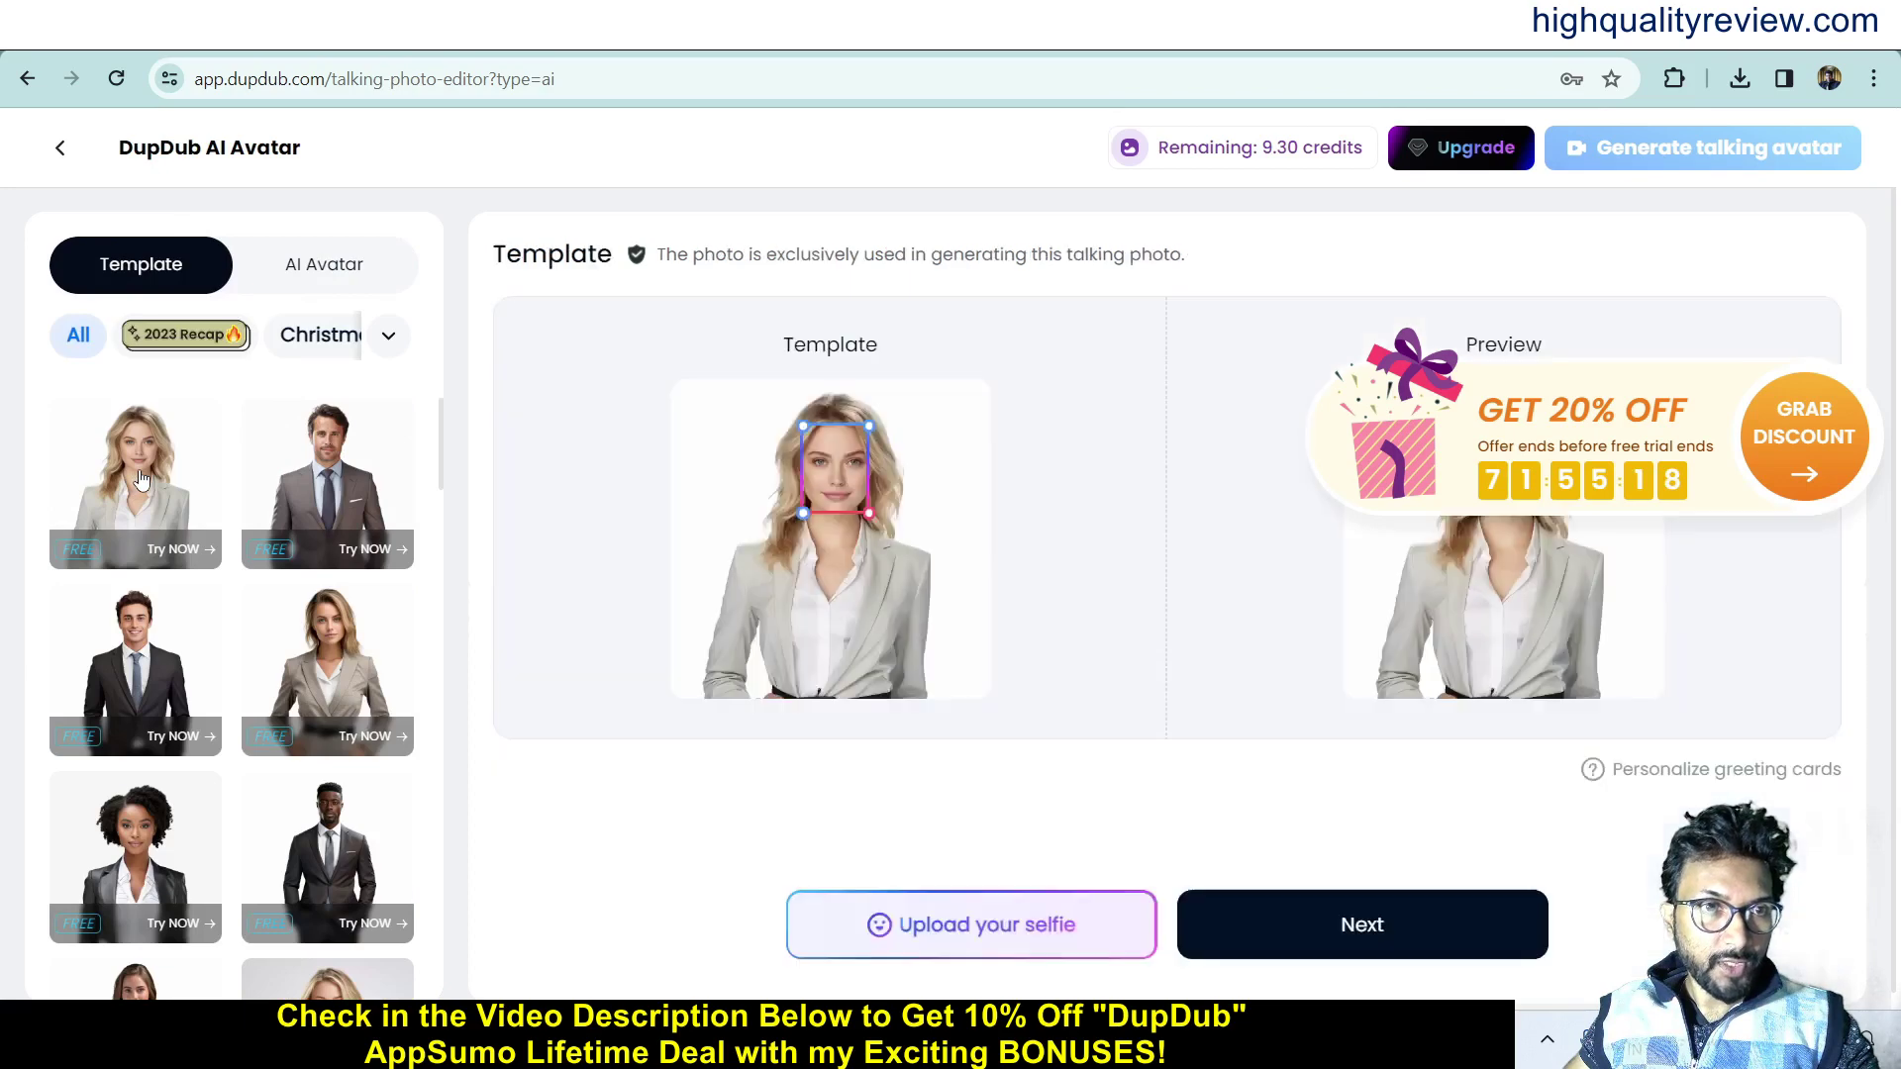
pyautogui.click(1399, 941)
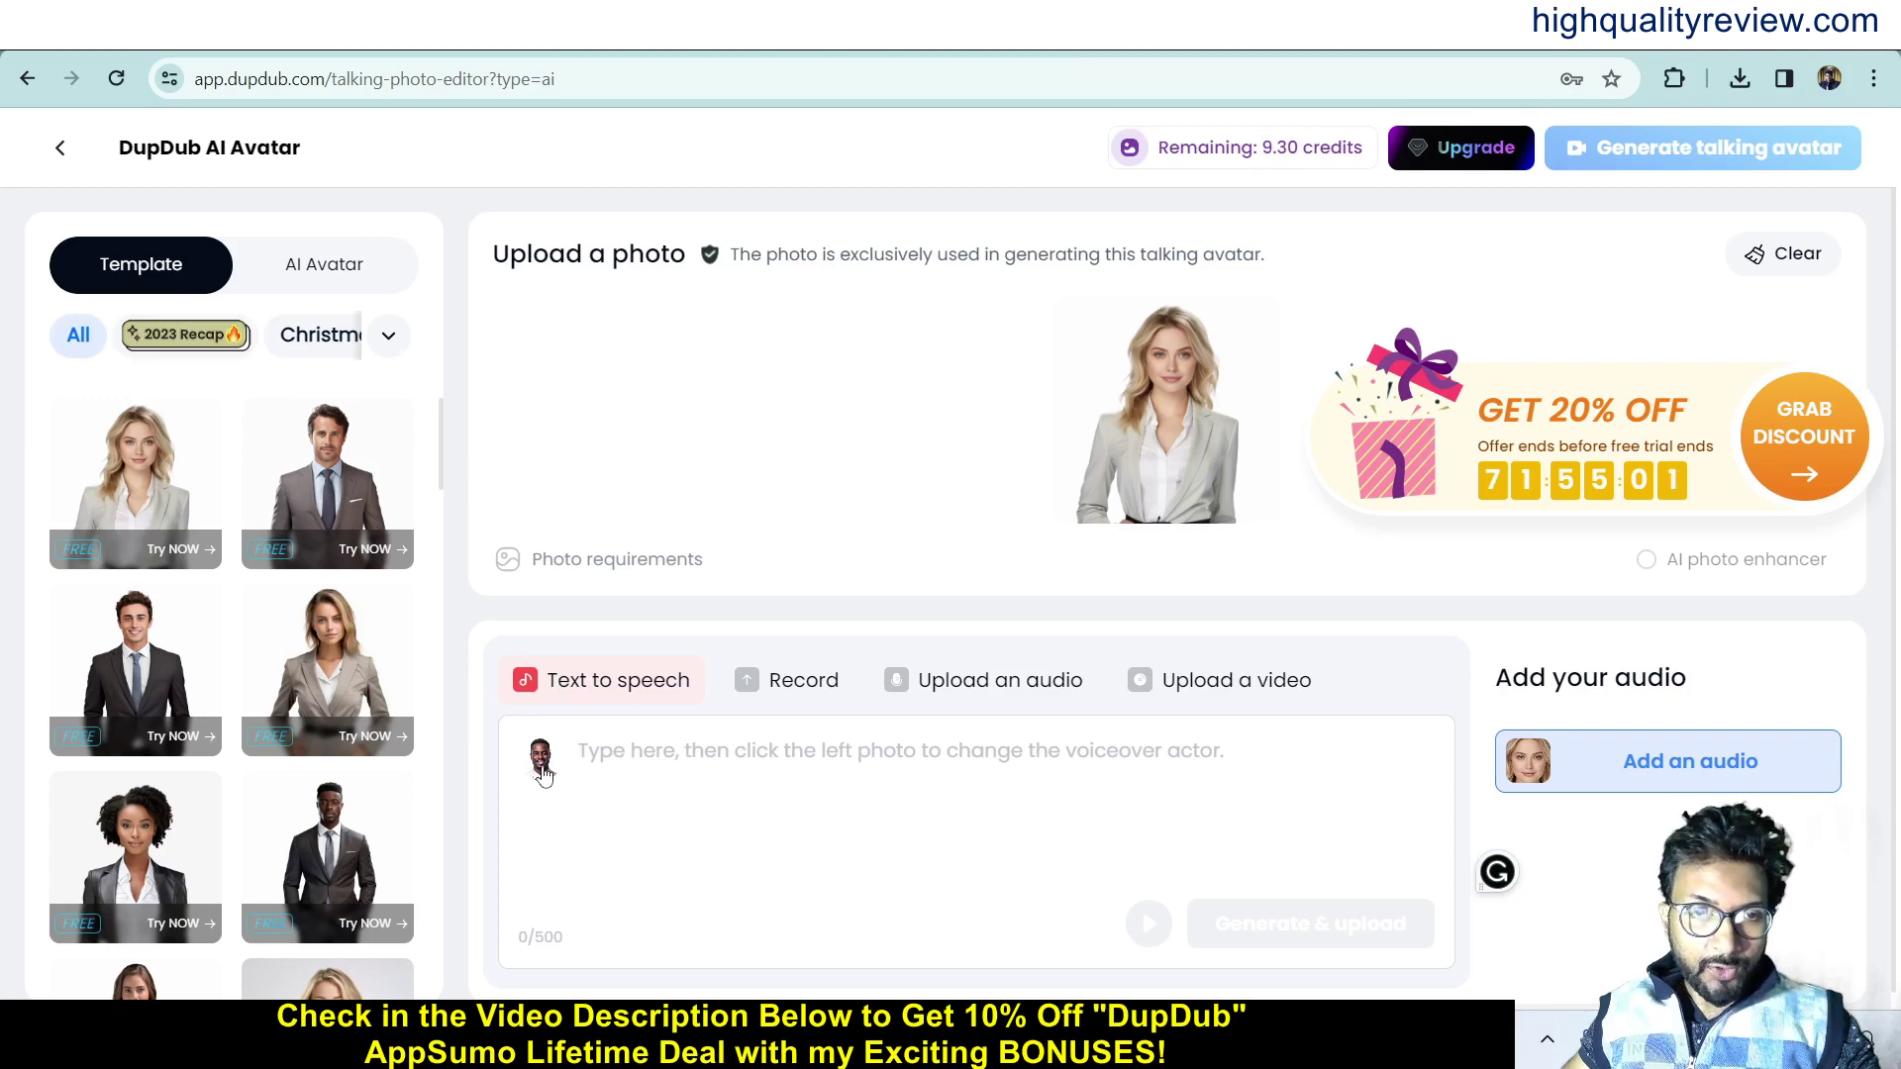
pyautogui.click(541, 764)
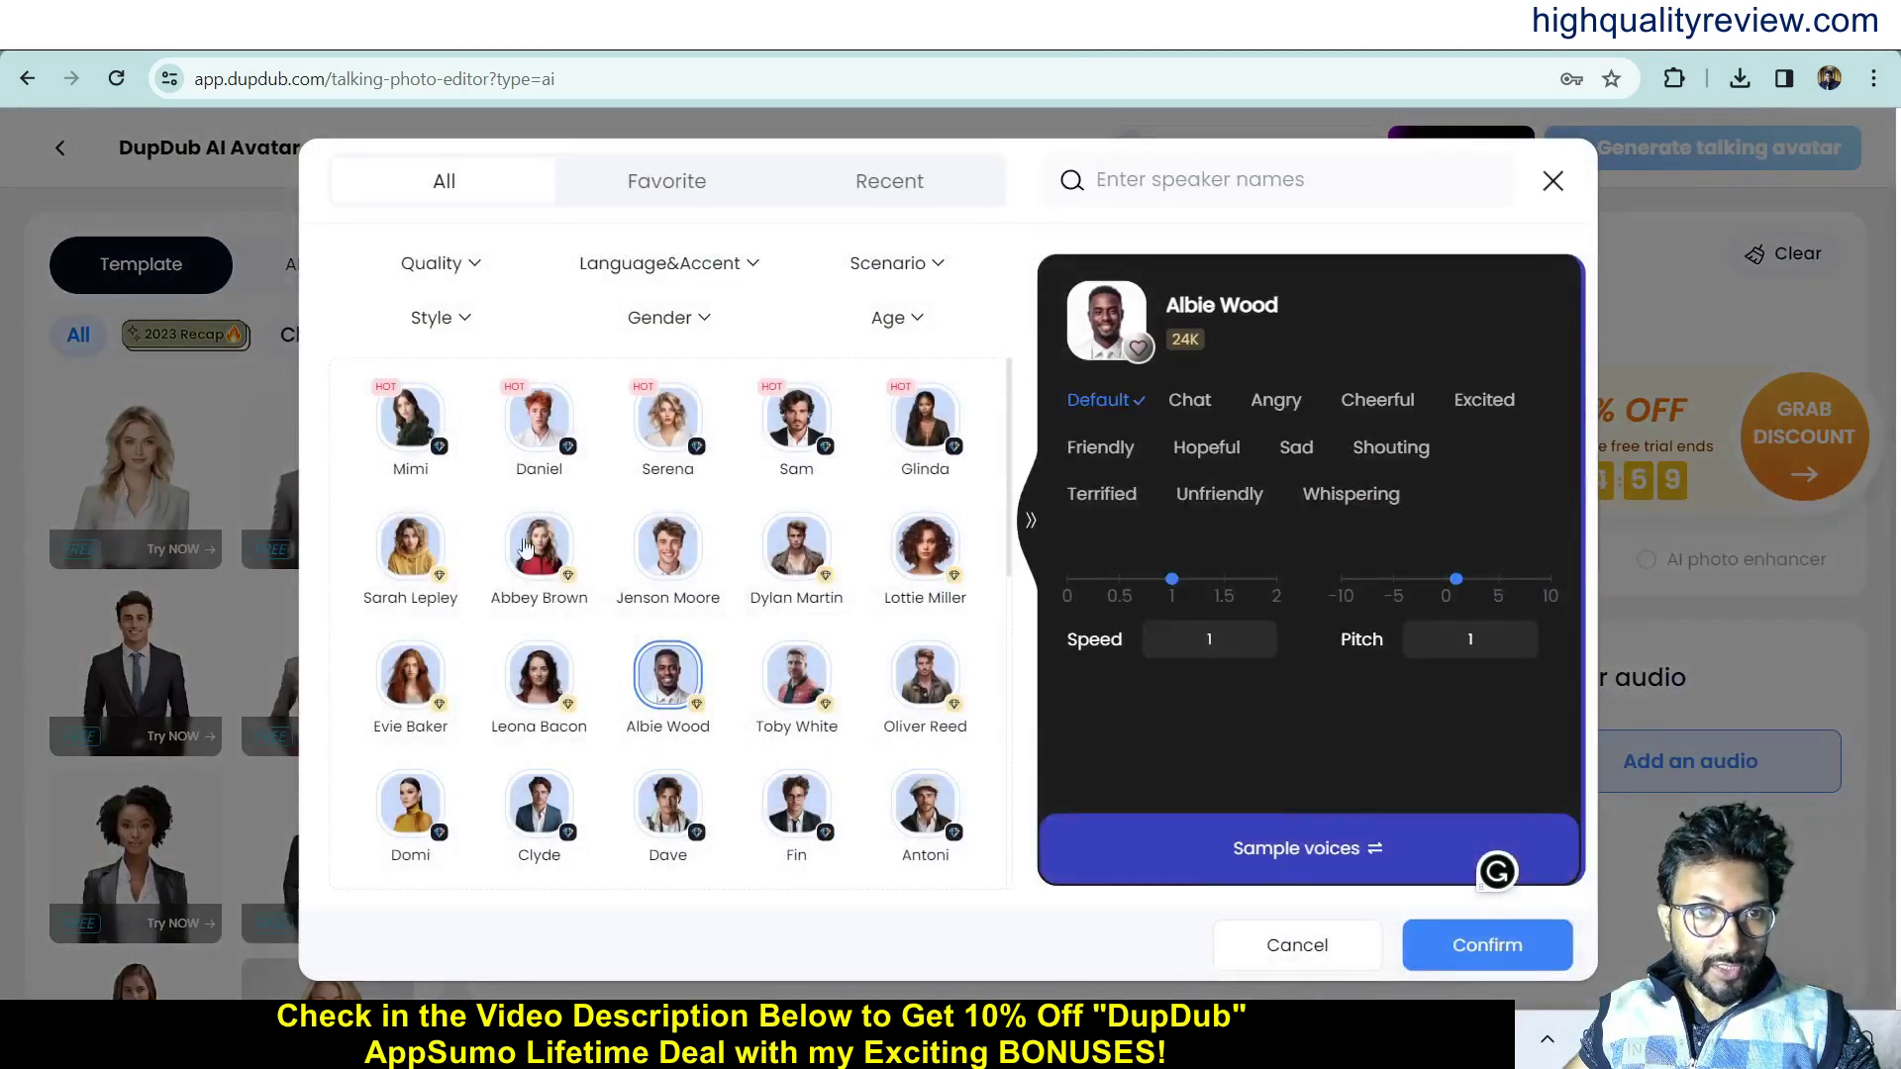
pyautogui.click(527, 548)
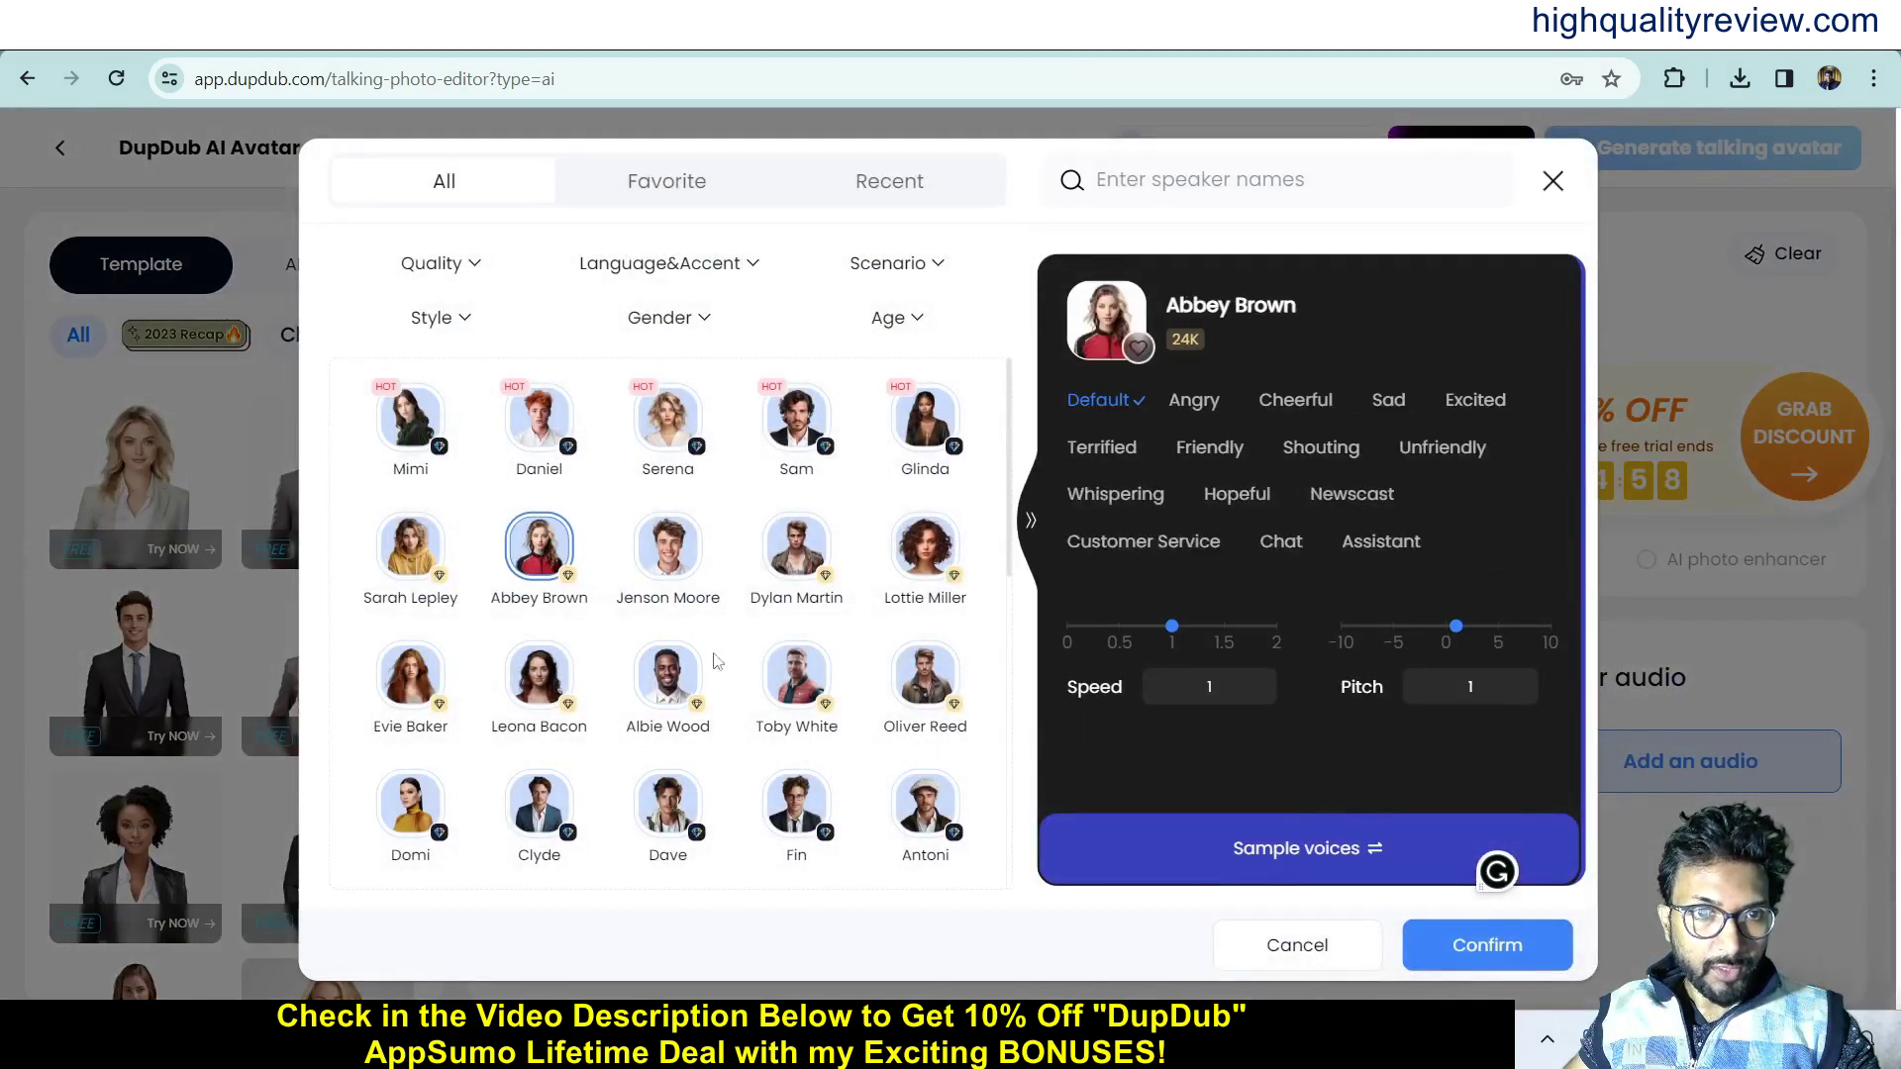
pyautogui.click(1514, 944)
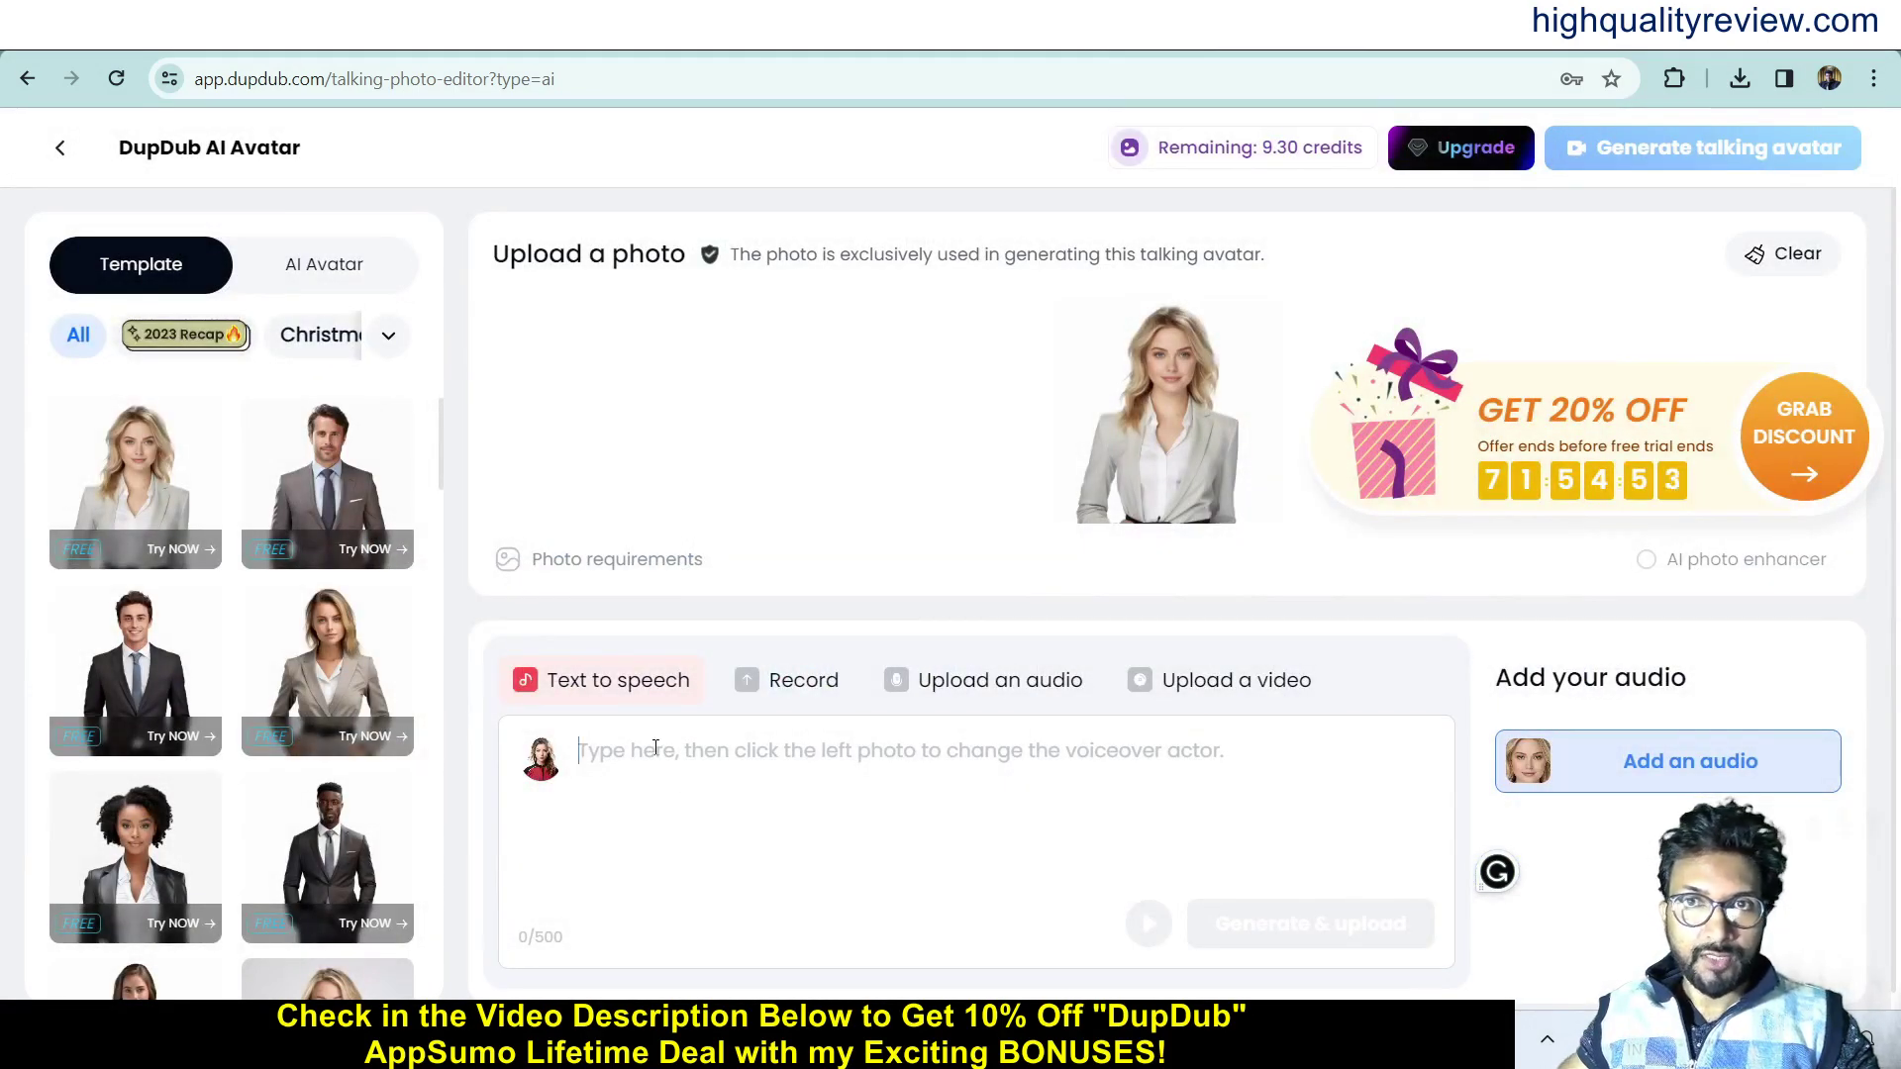
# Paste the belly-fat paragraph into the avatar speech box.
pyautogui.click(655, 748)
pyautogui.write('Losing belly fat involves a combination of regular exercise, a balanced diet, and healthy lifestyle choices. Engage in both aerobic exercises, such as running or cycling, and strength training to boost metabolism and burn calories. Focus on consuming nutrient-dense foods like fruits, vegetables, lean proteins, and whole grains while limiting processed foods and sugary drinks. Additionally, stay hydrated, get enough sleep, and manage stress levels, as these factors also play a crucial role in aid')
pyautogui.scroll(3, 895, 809)
pyautogui.scroll(-1, 940, 811)
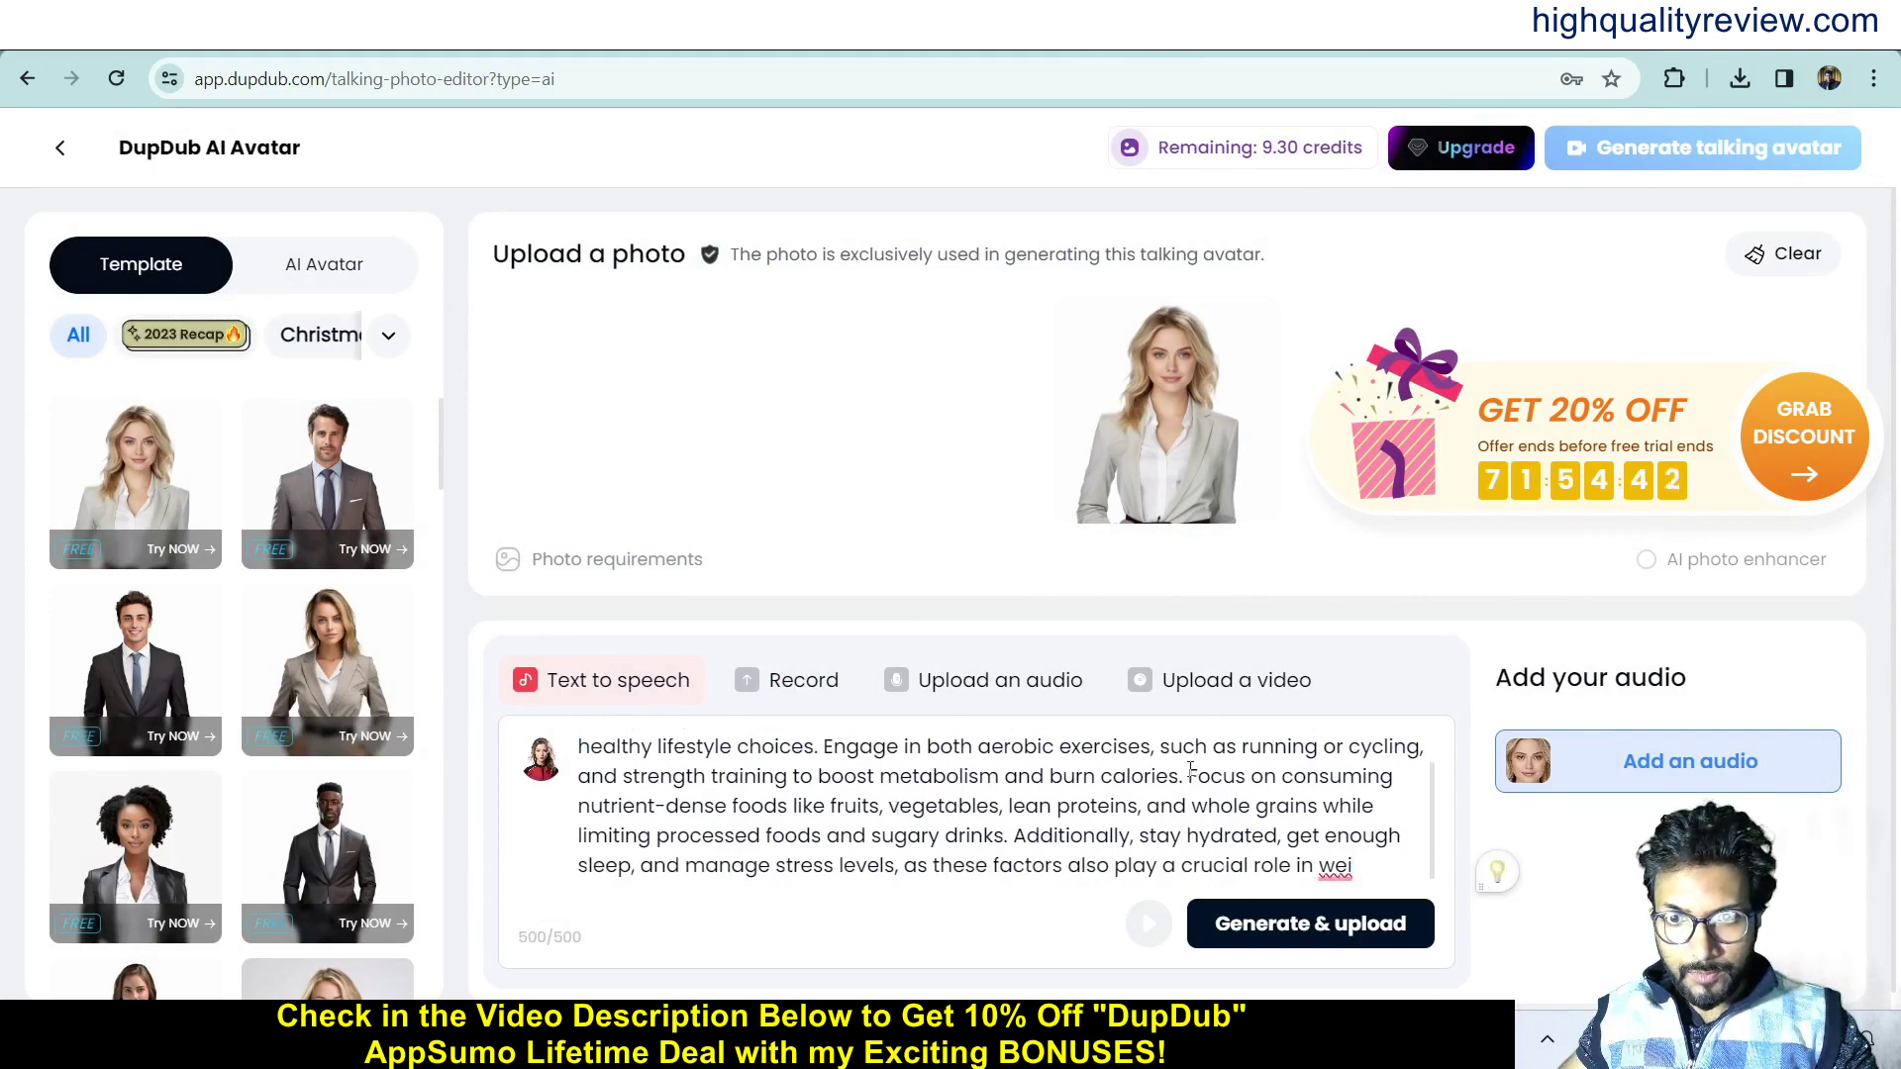
# Delete the text from 'Focus' onward to leave 231 characters, generate the audio, and open Make talking photo.
pyautogui.moveTo(1187, 776); pyautogui.dragTo(1418, 869)
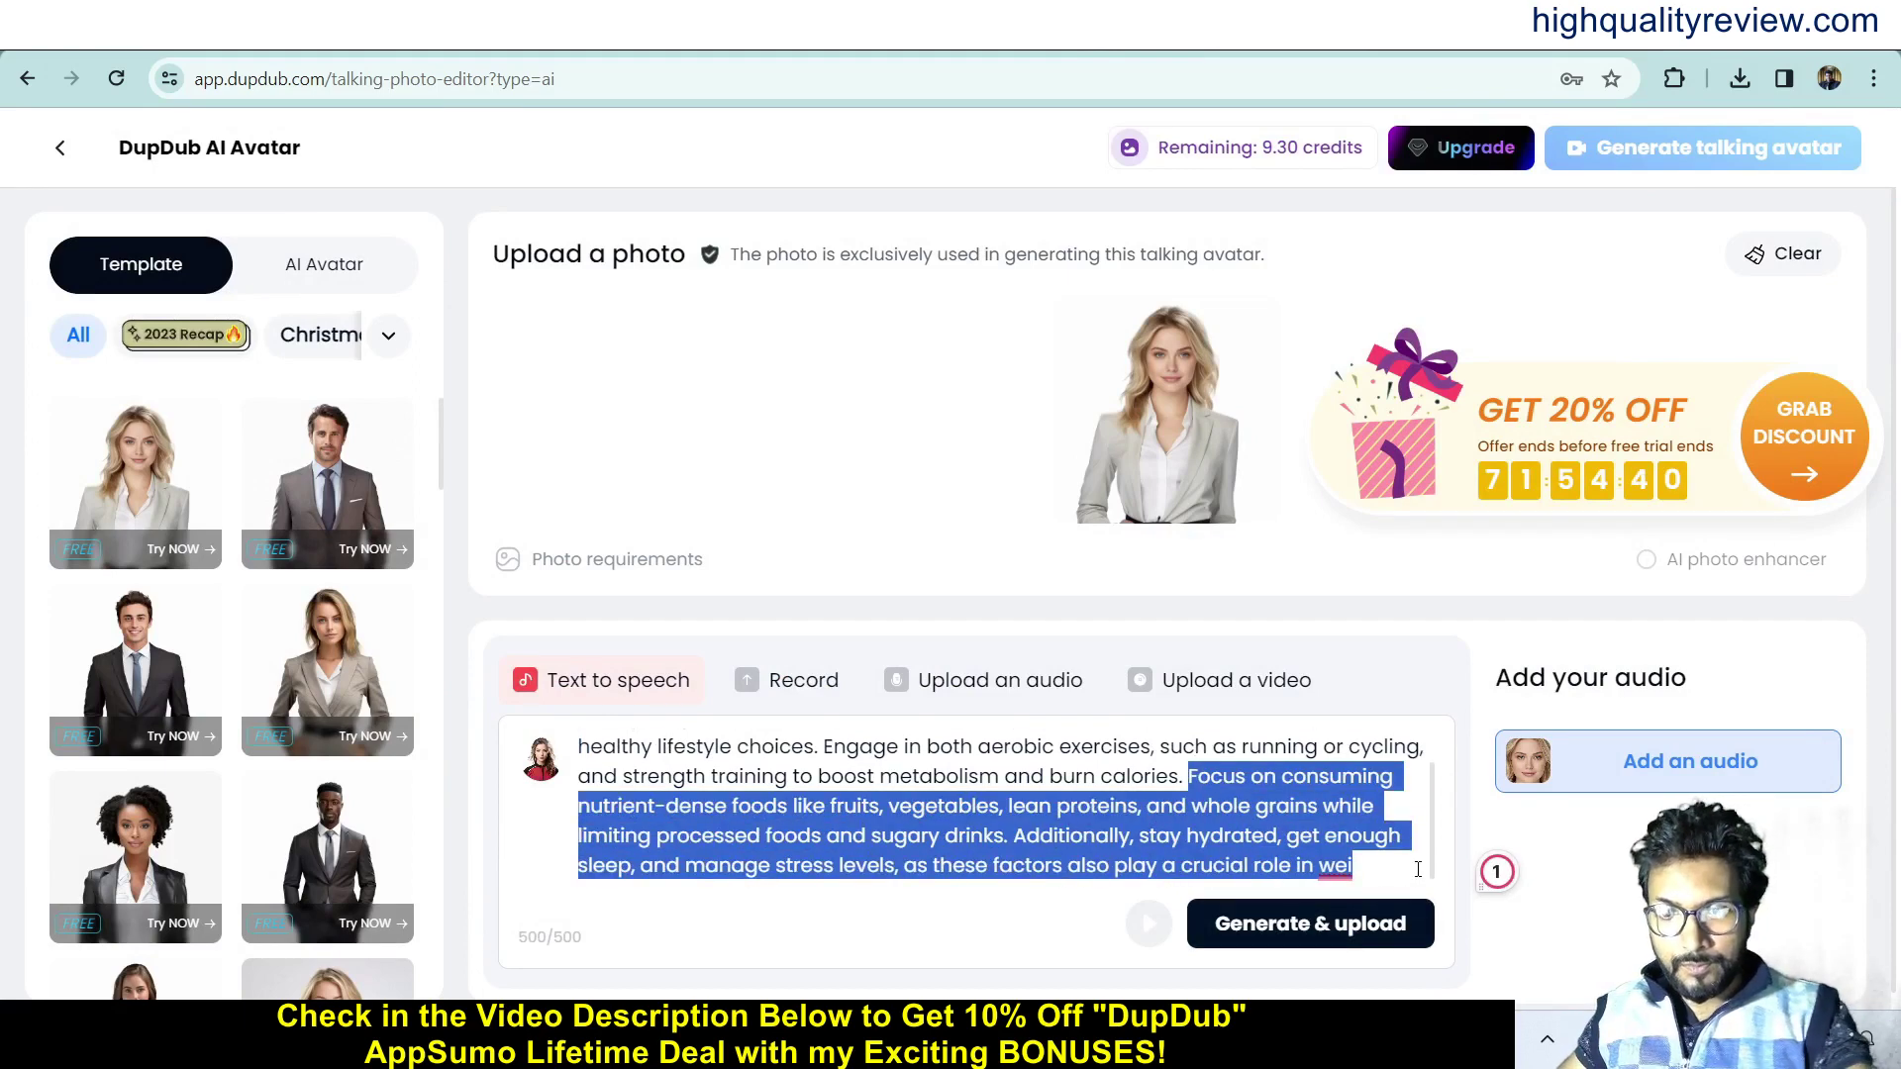
pyautogui.press('BackSpace')
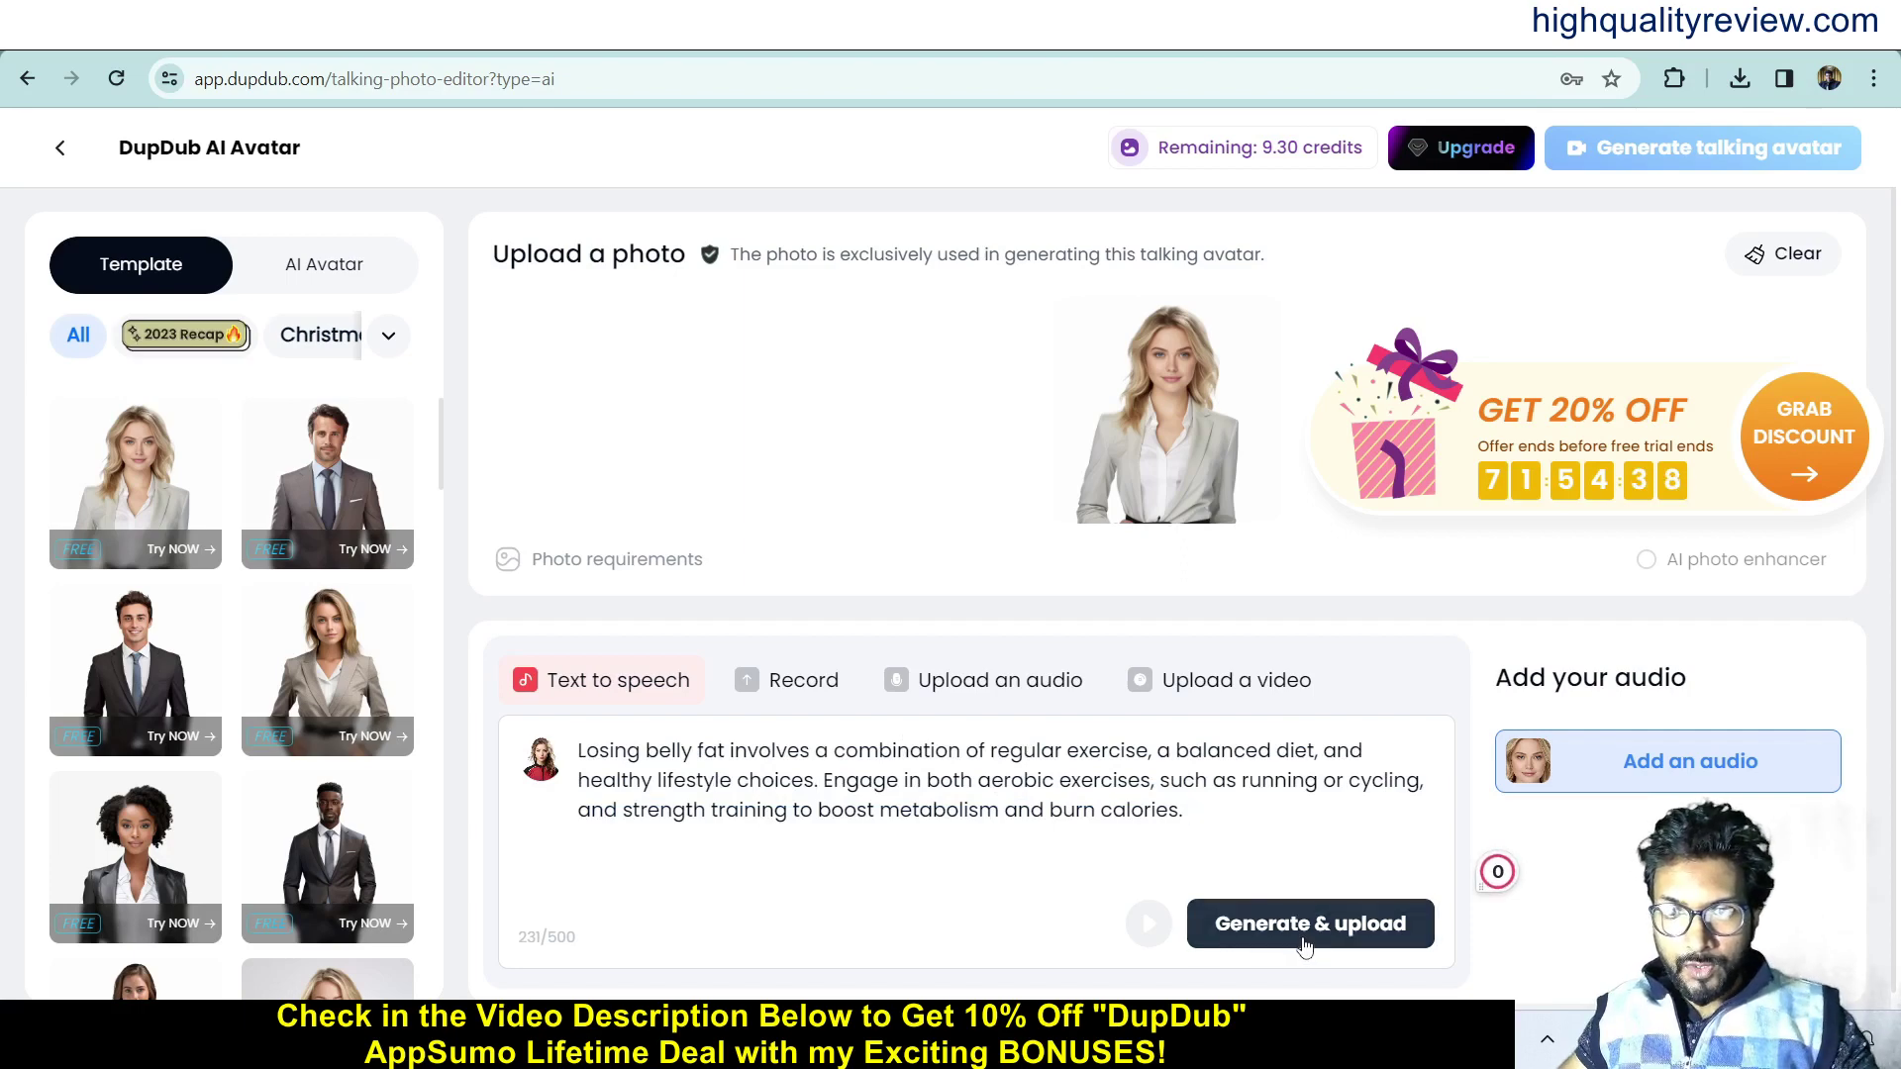
pyautogui.click(1292, 926)
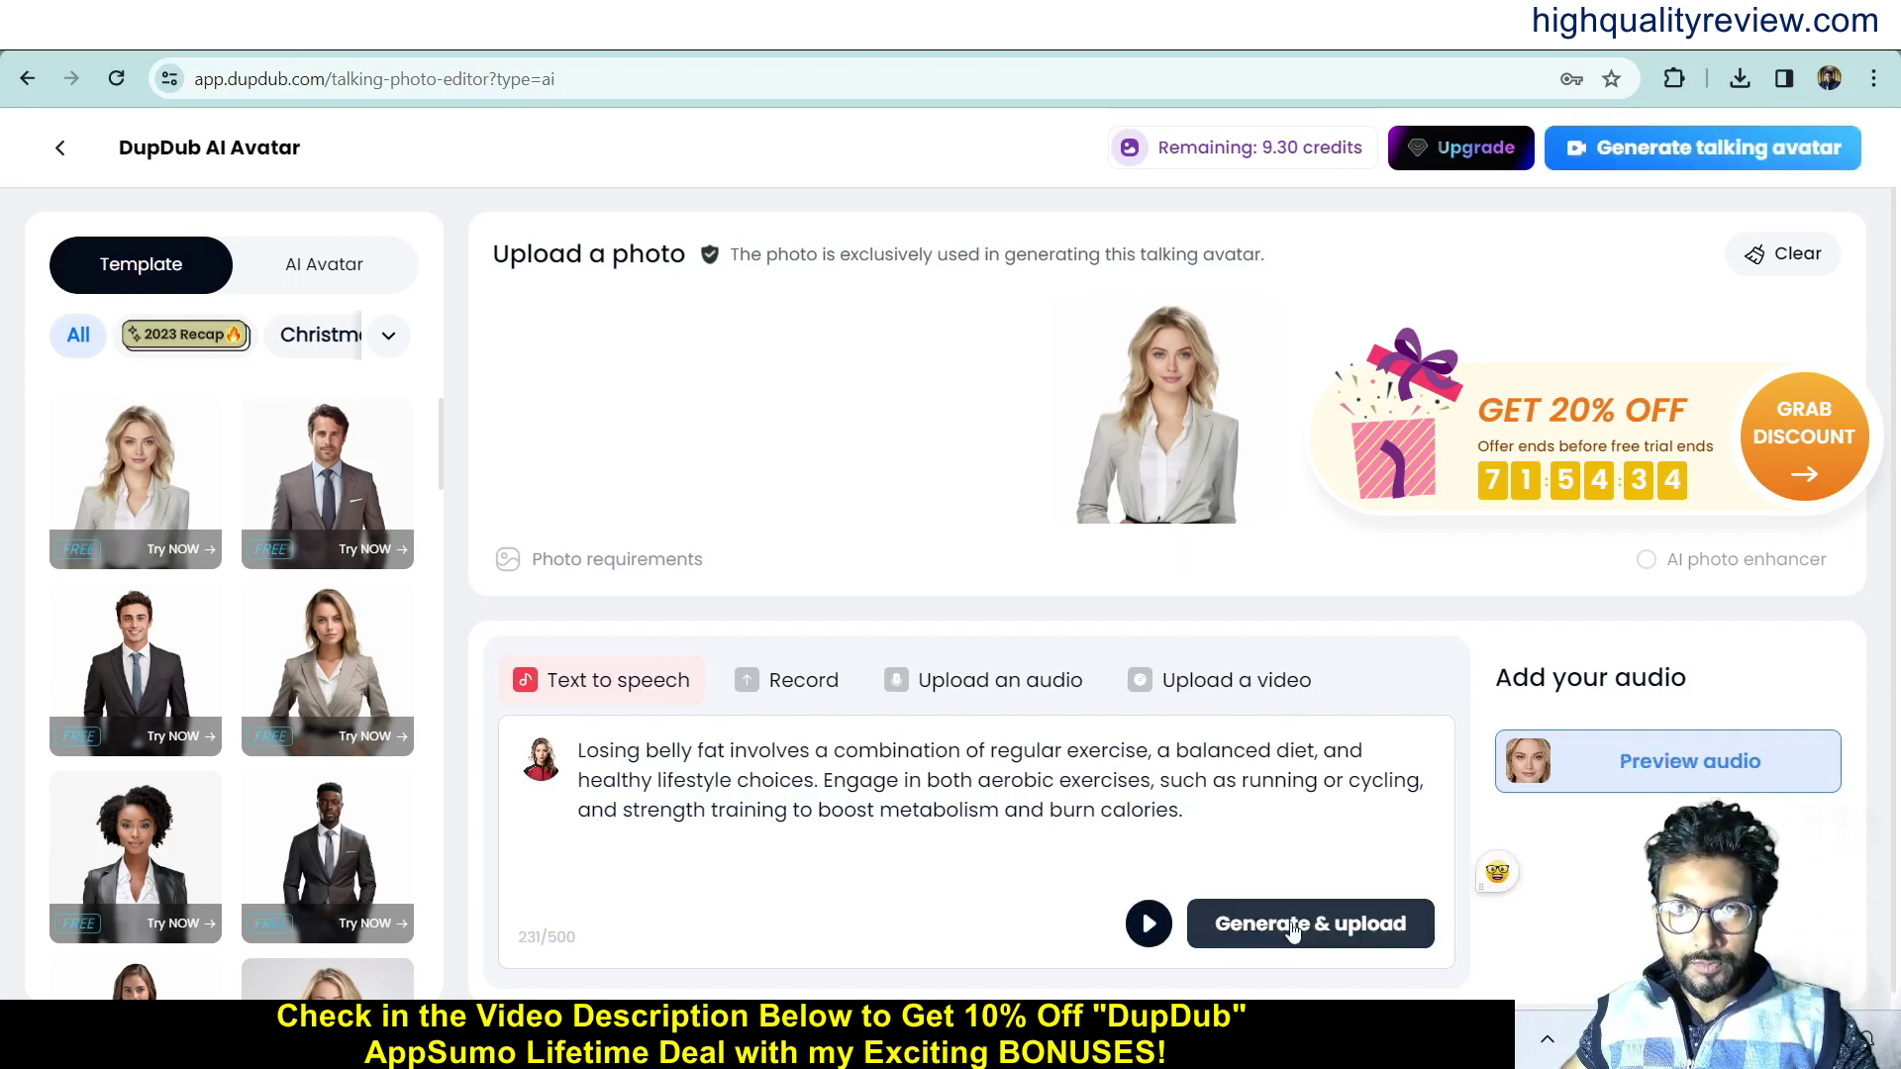
pyautogui.click(1676, 153)
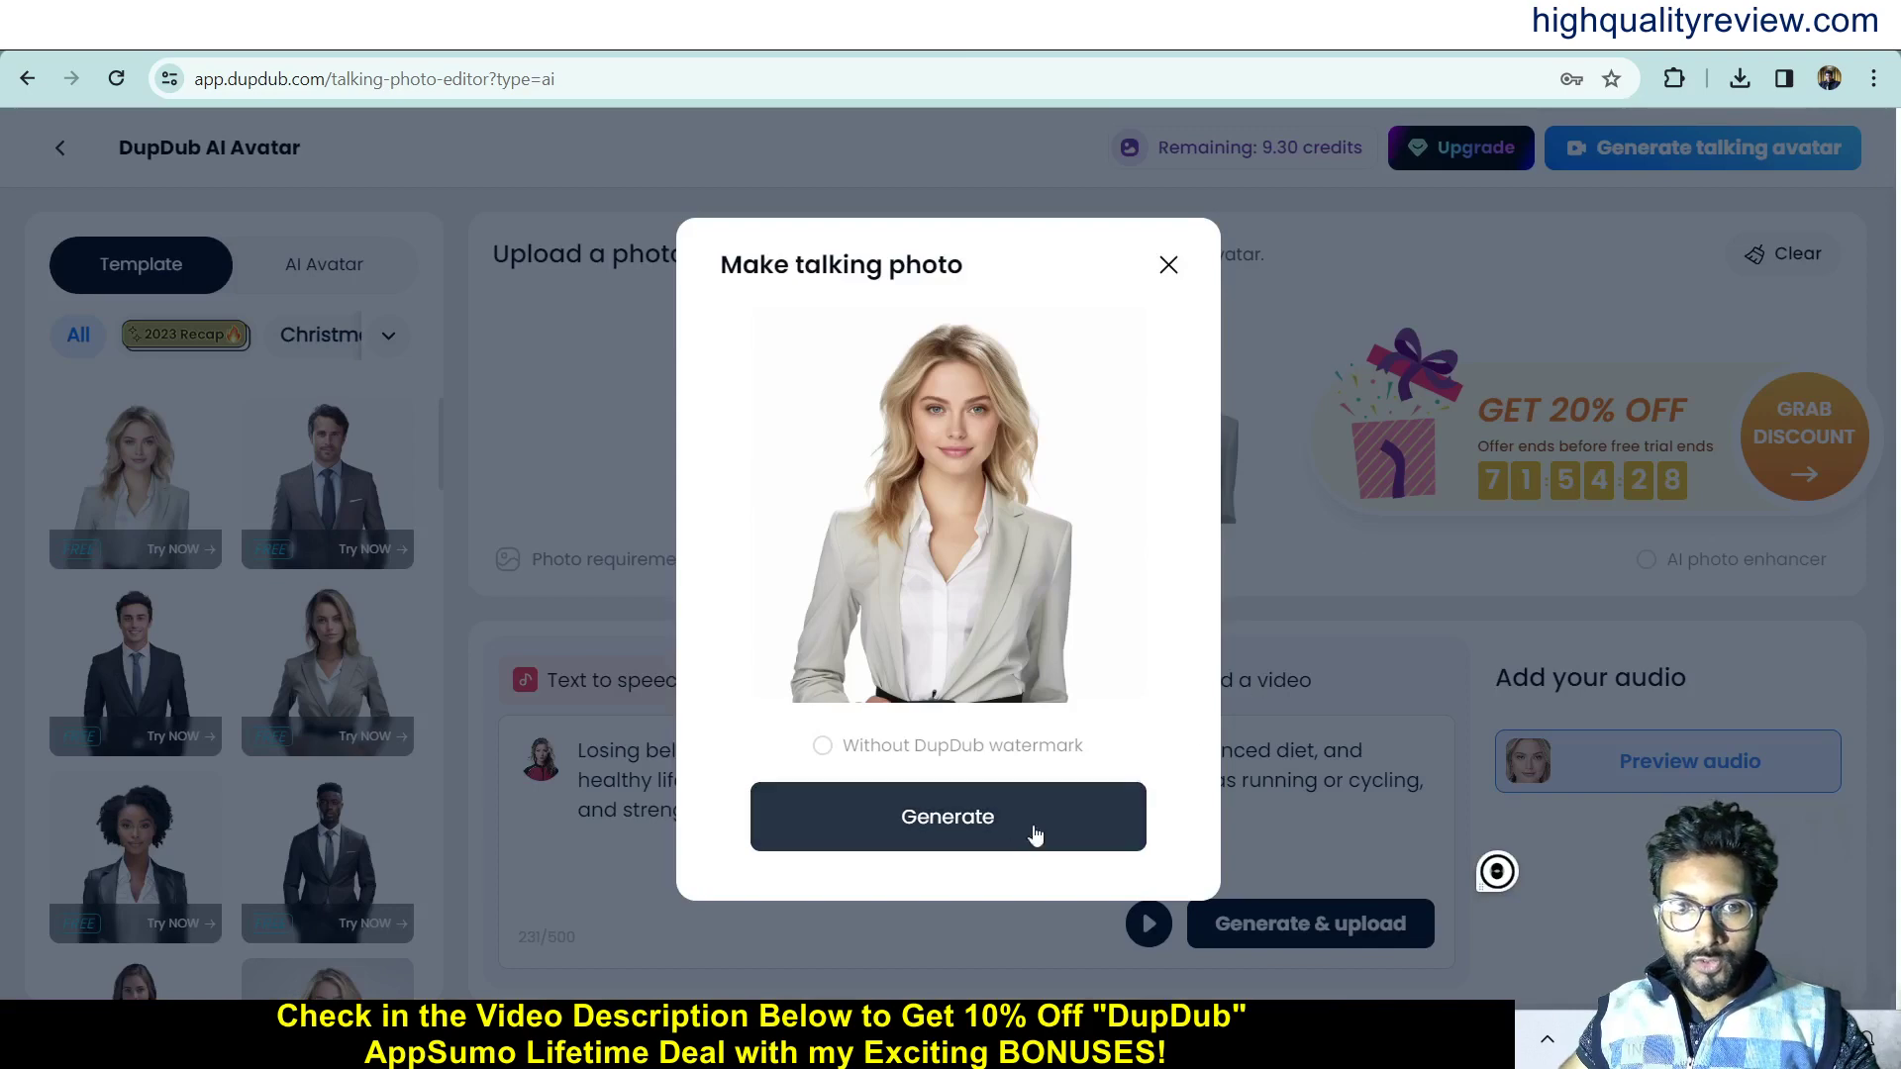
# Generate the talking photo, then return to the DupDub Home tab and open AI writing.
pyautogui.click(1046, 835)
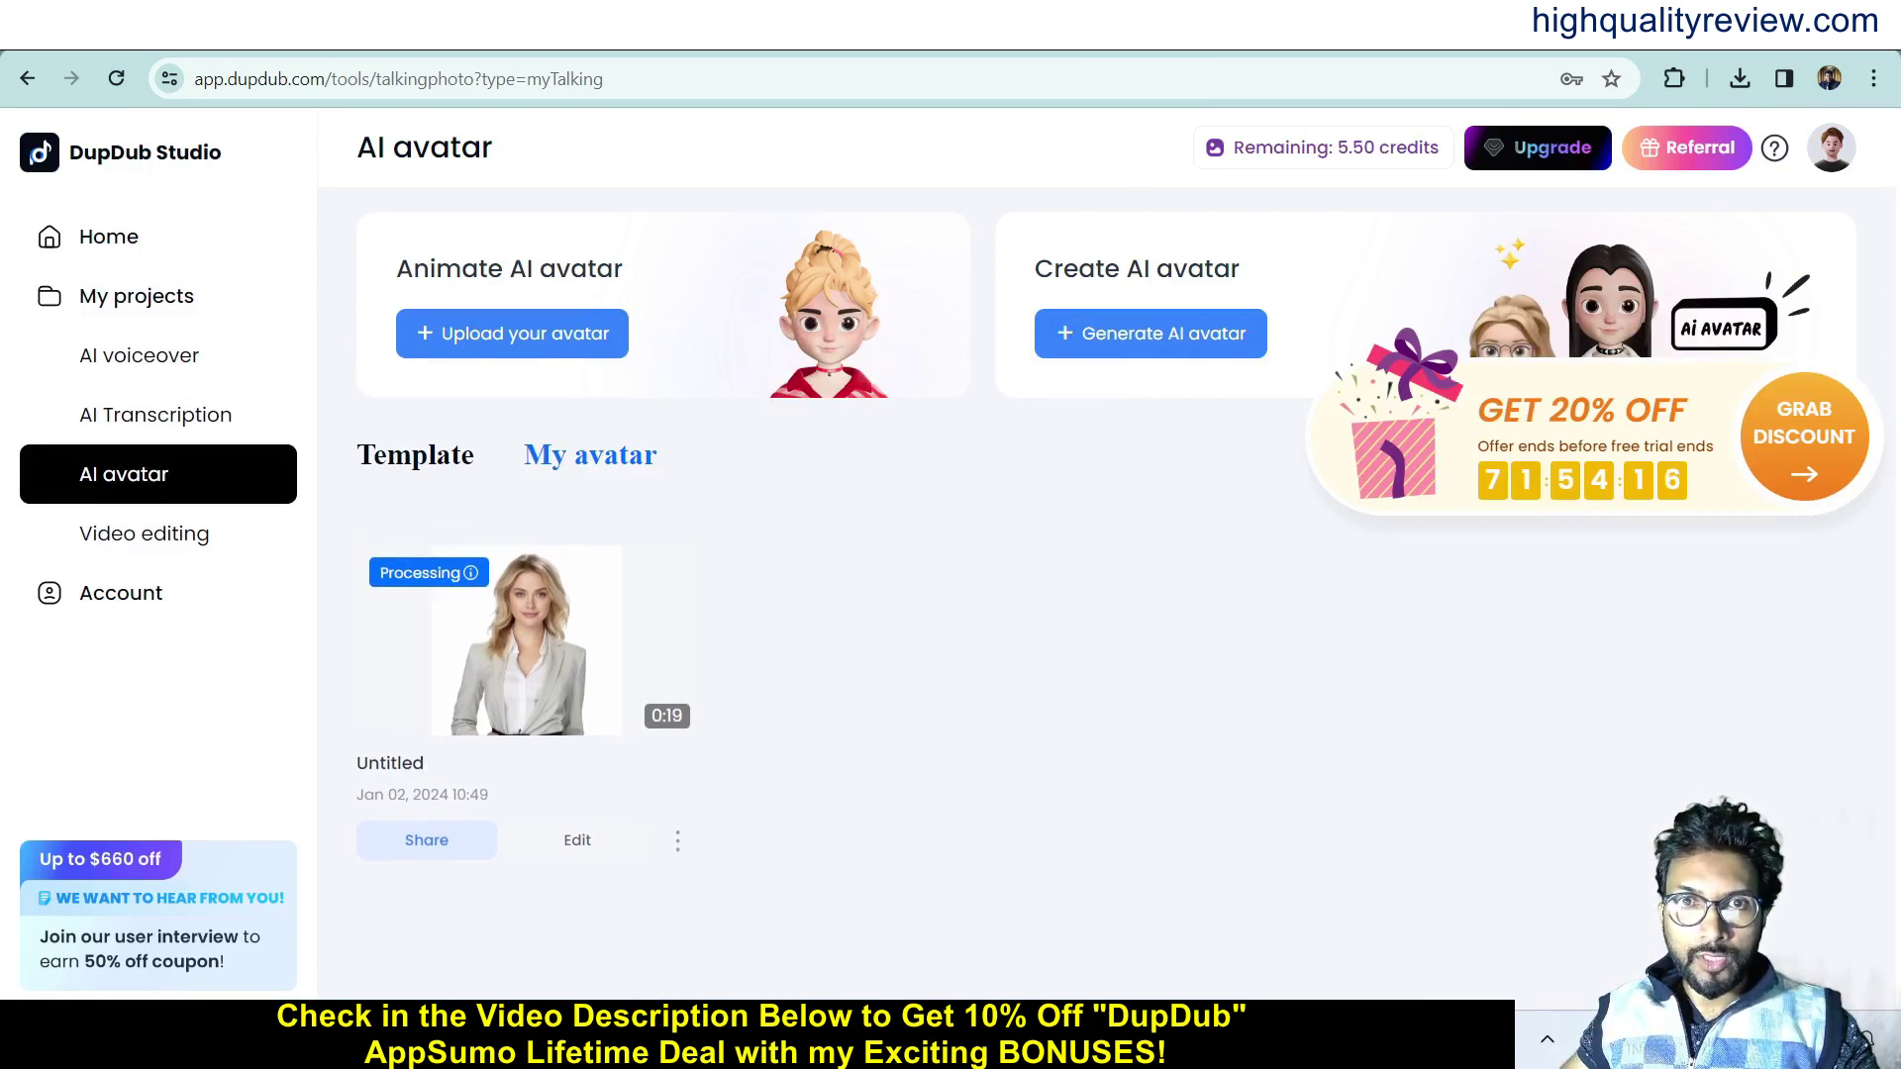
pyautogui.click(1119, 29)
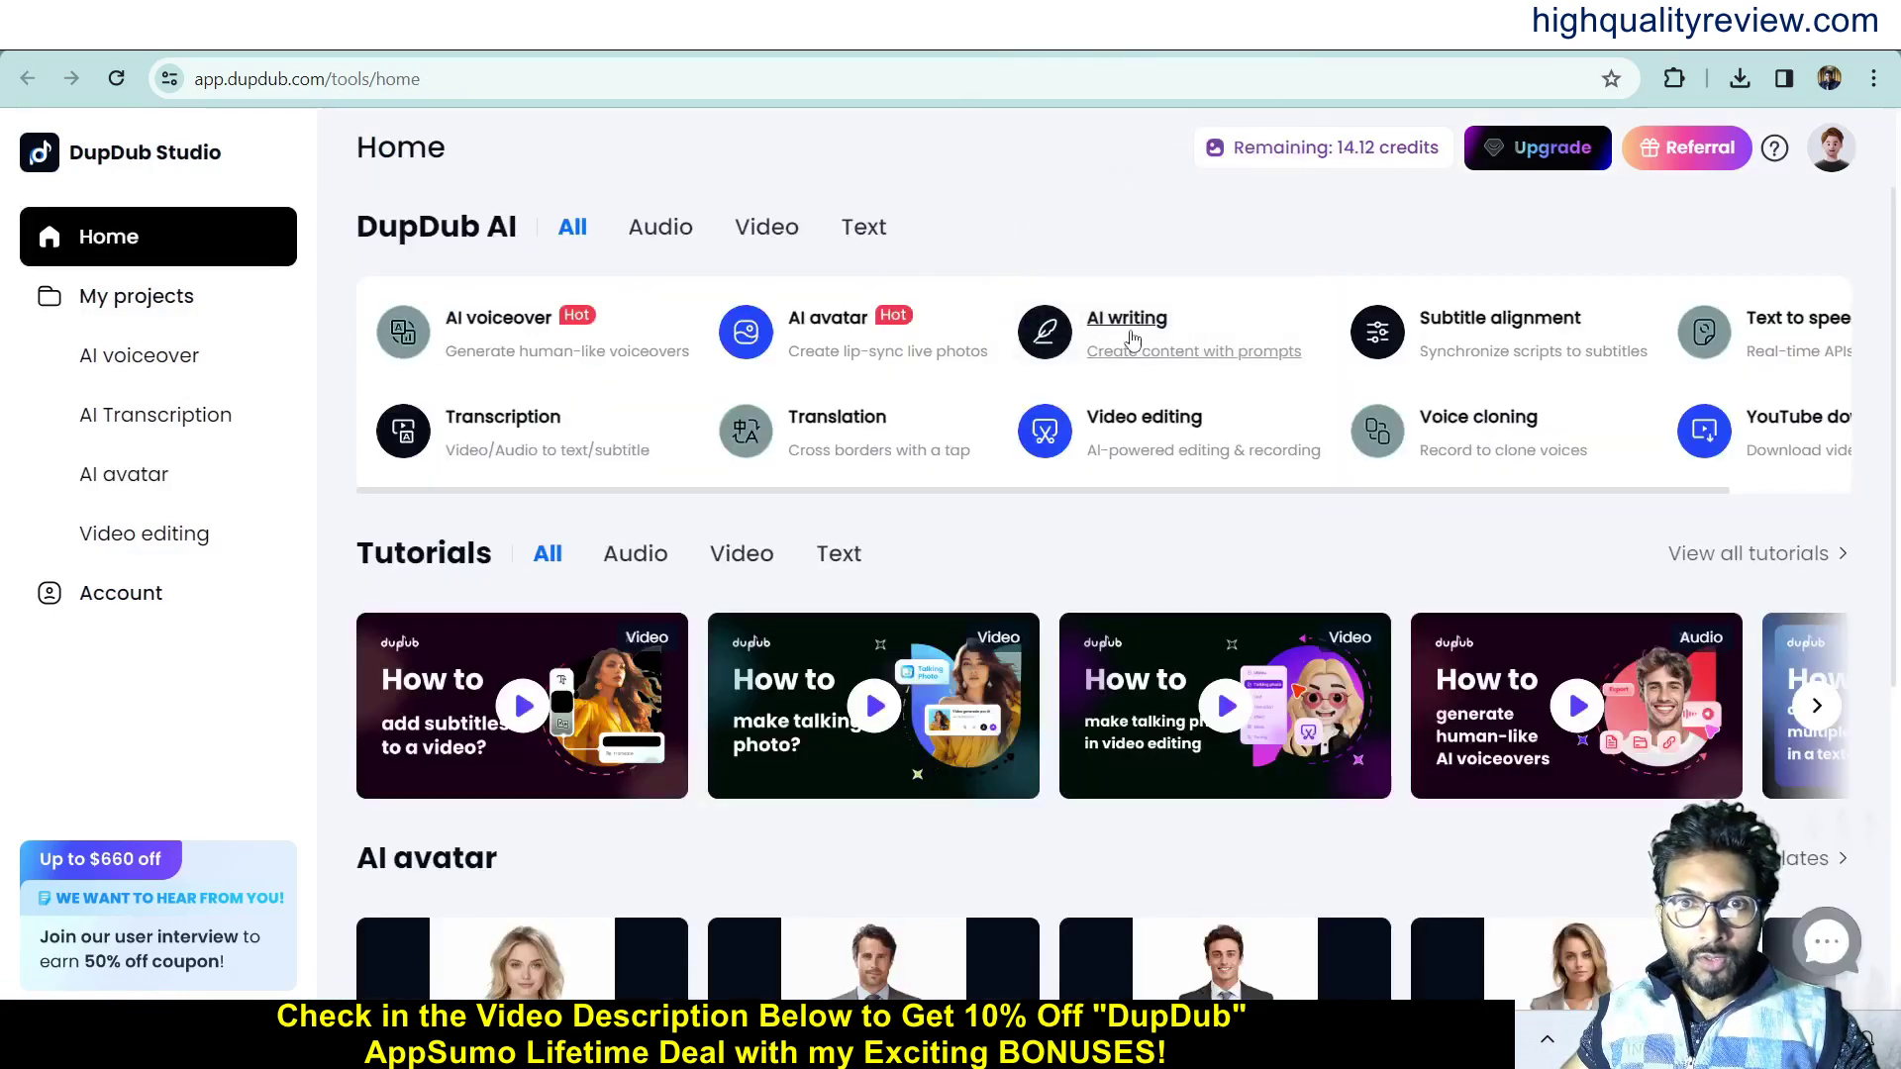
pyautogui.click(1127, 327)
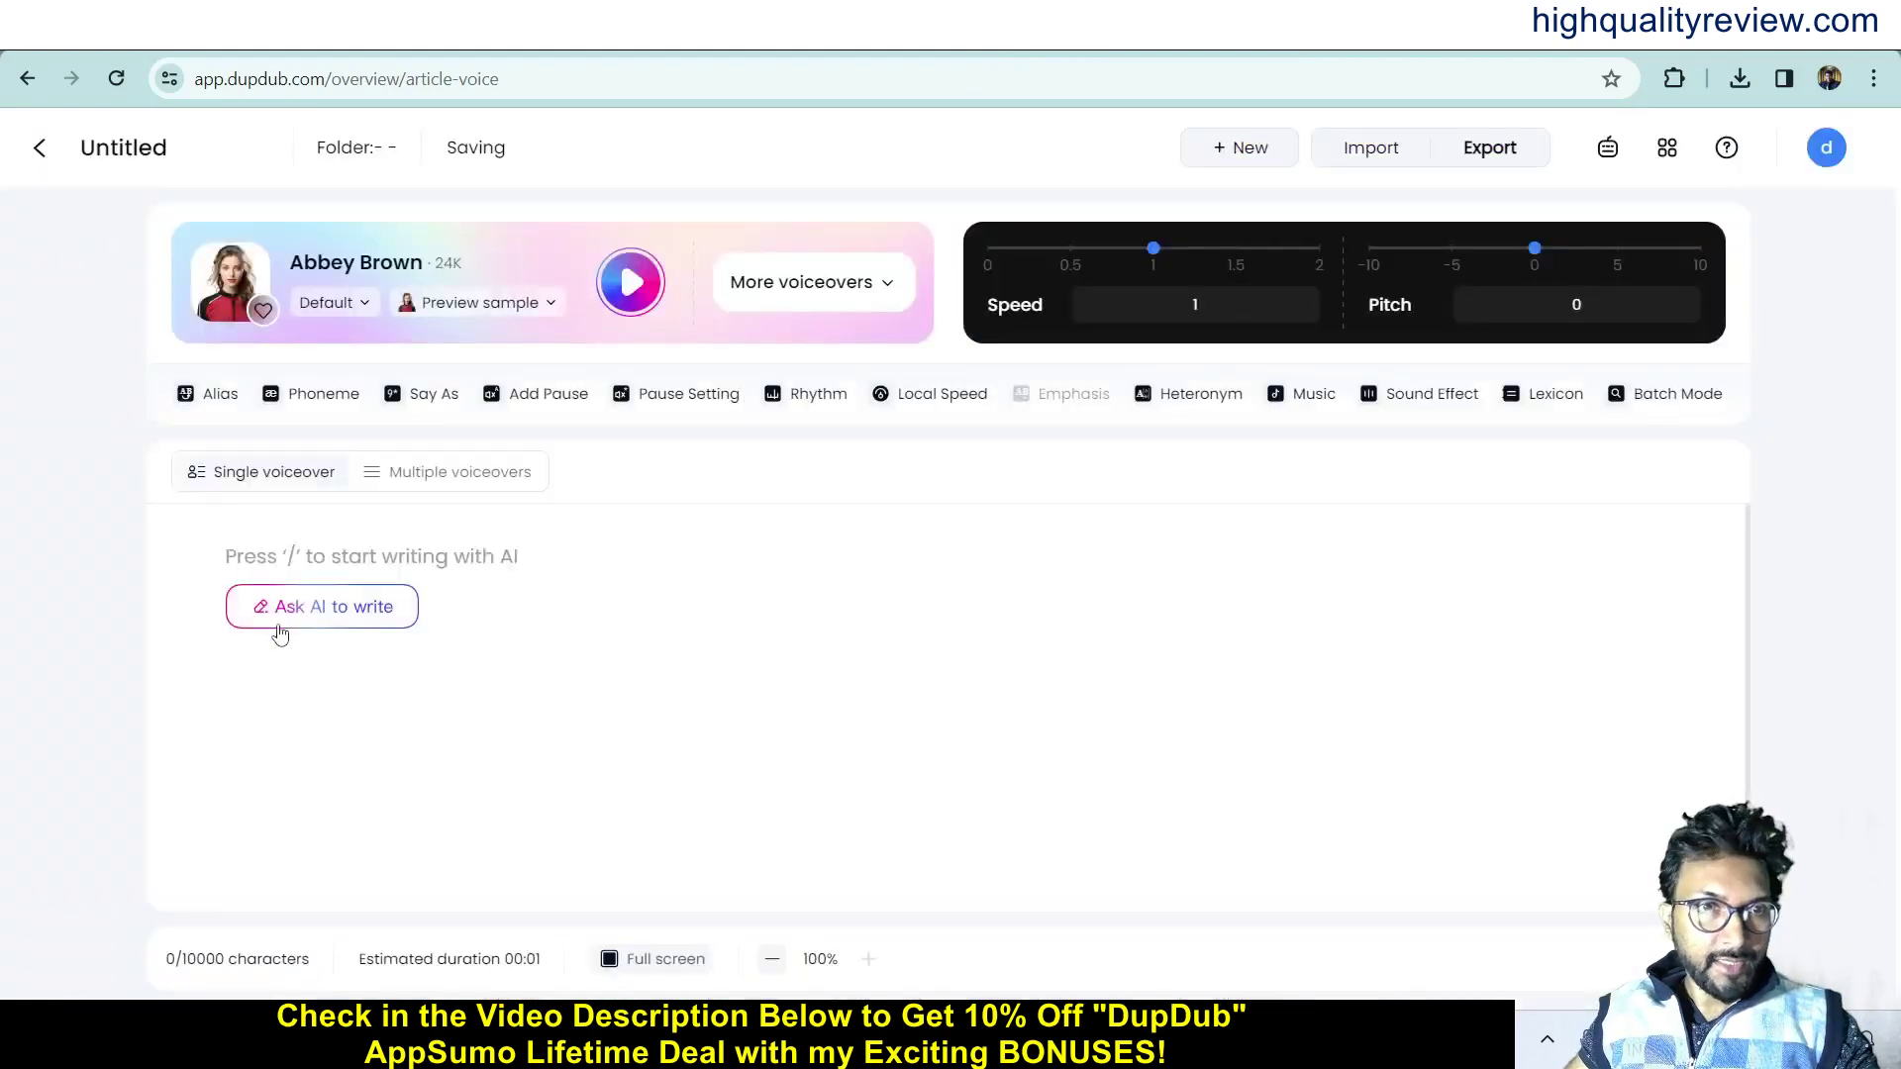
# Have the AI write a blog post from the prompt 'How to make money online?'.
pyautogui.click(319, 609)
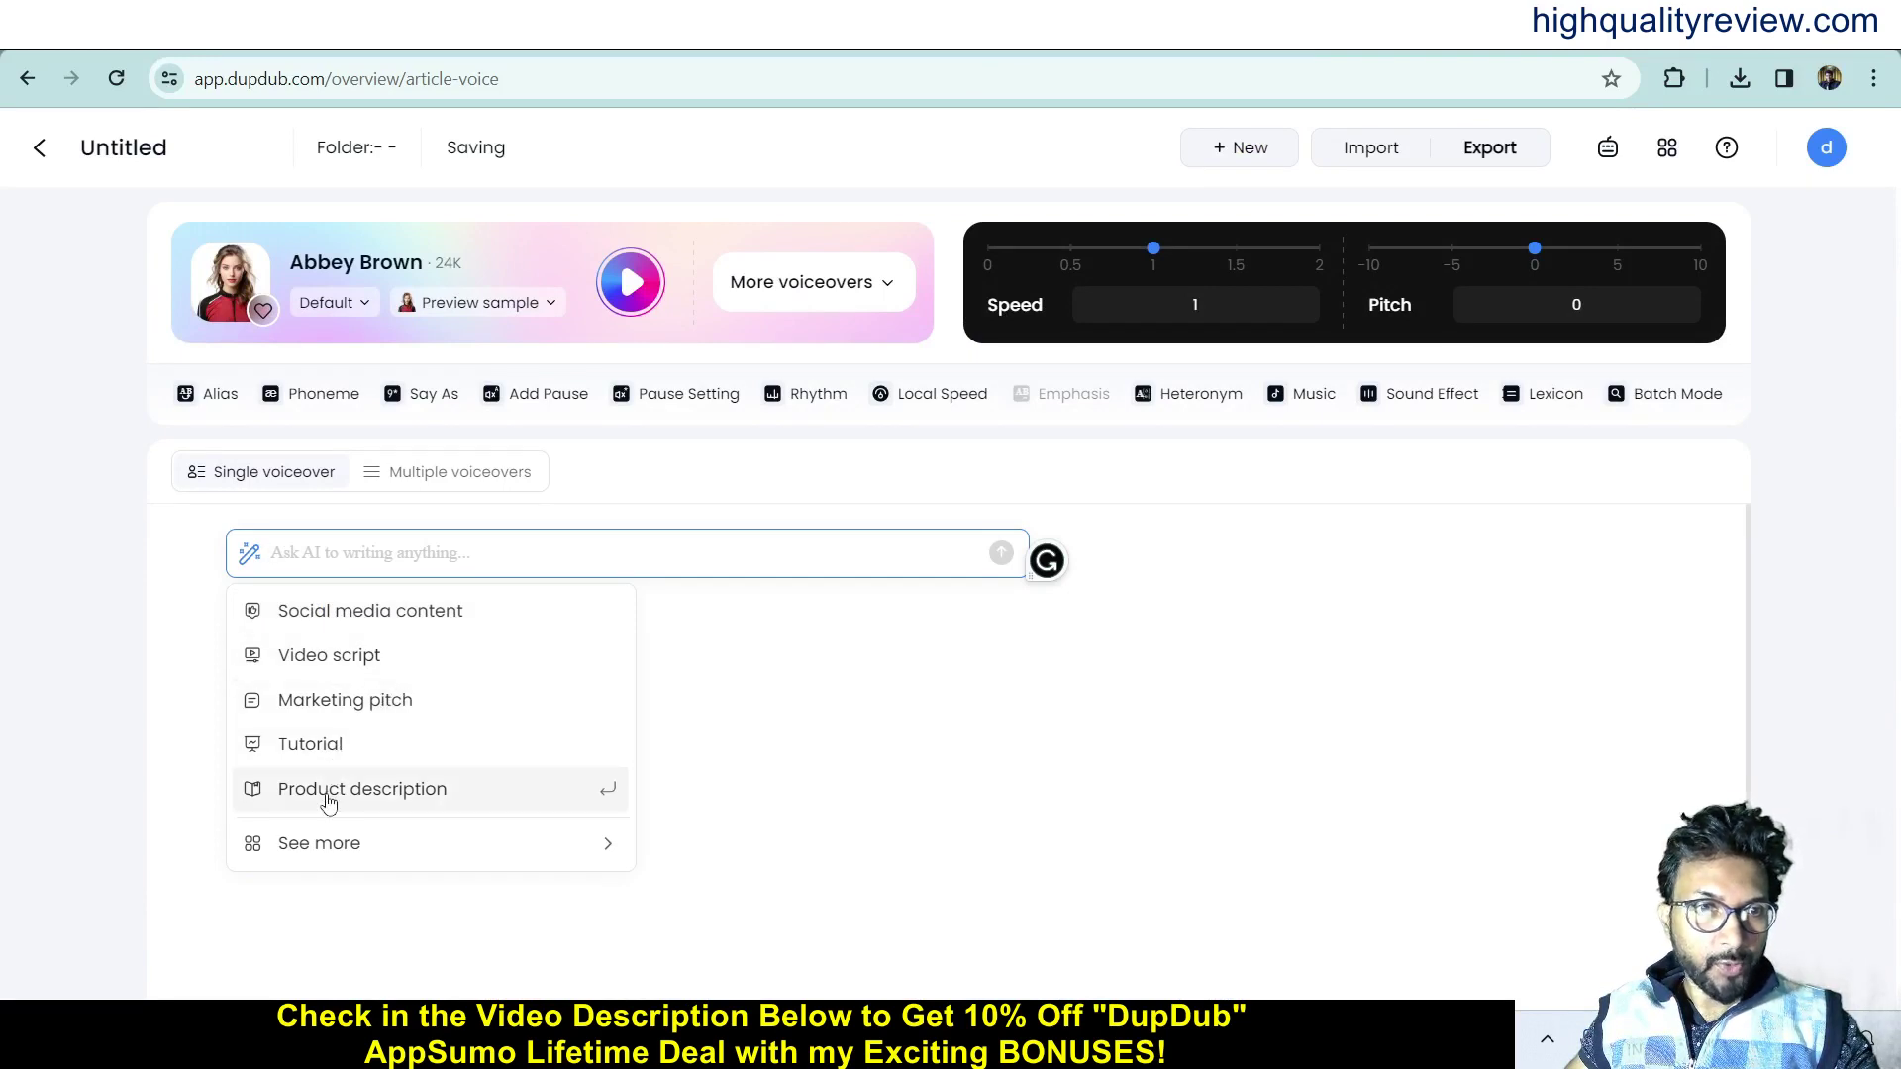
pyautogui.moveTo(310, 852)
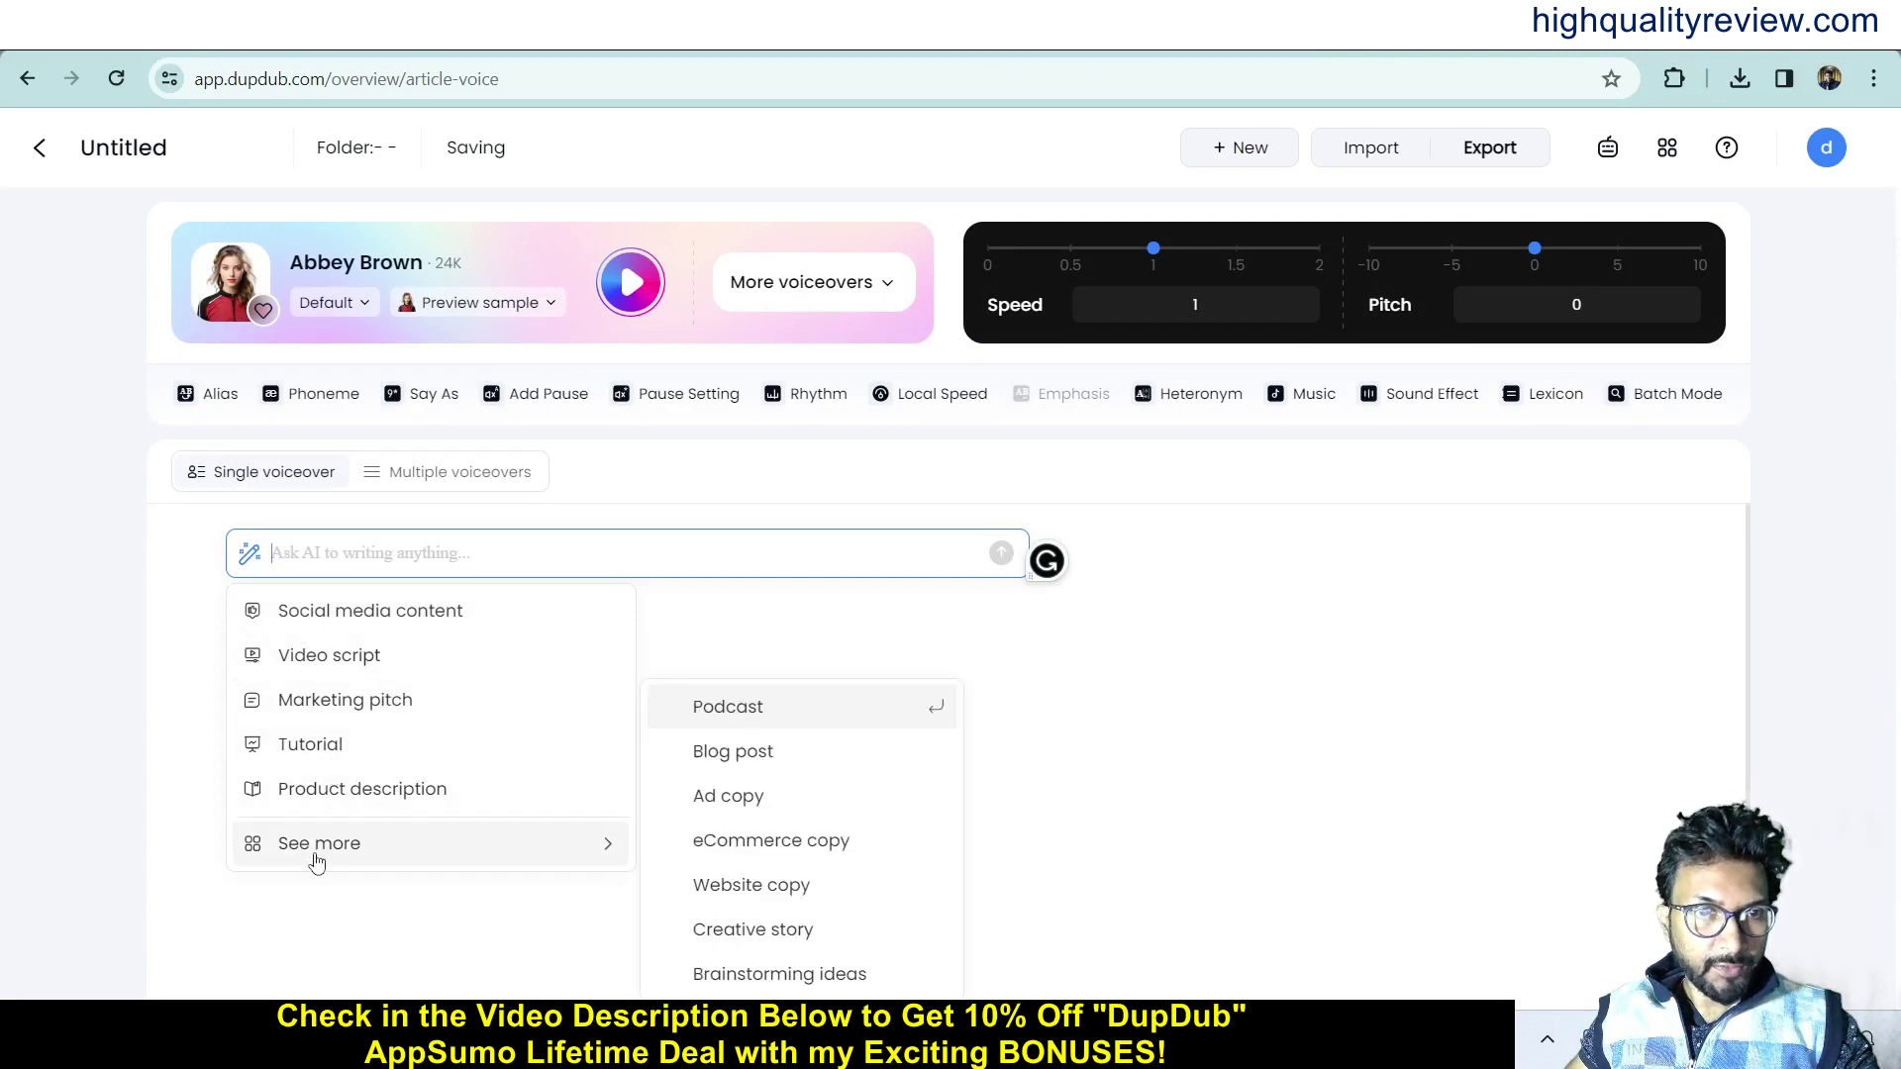
pyautogui.click(734, 752)
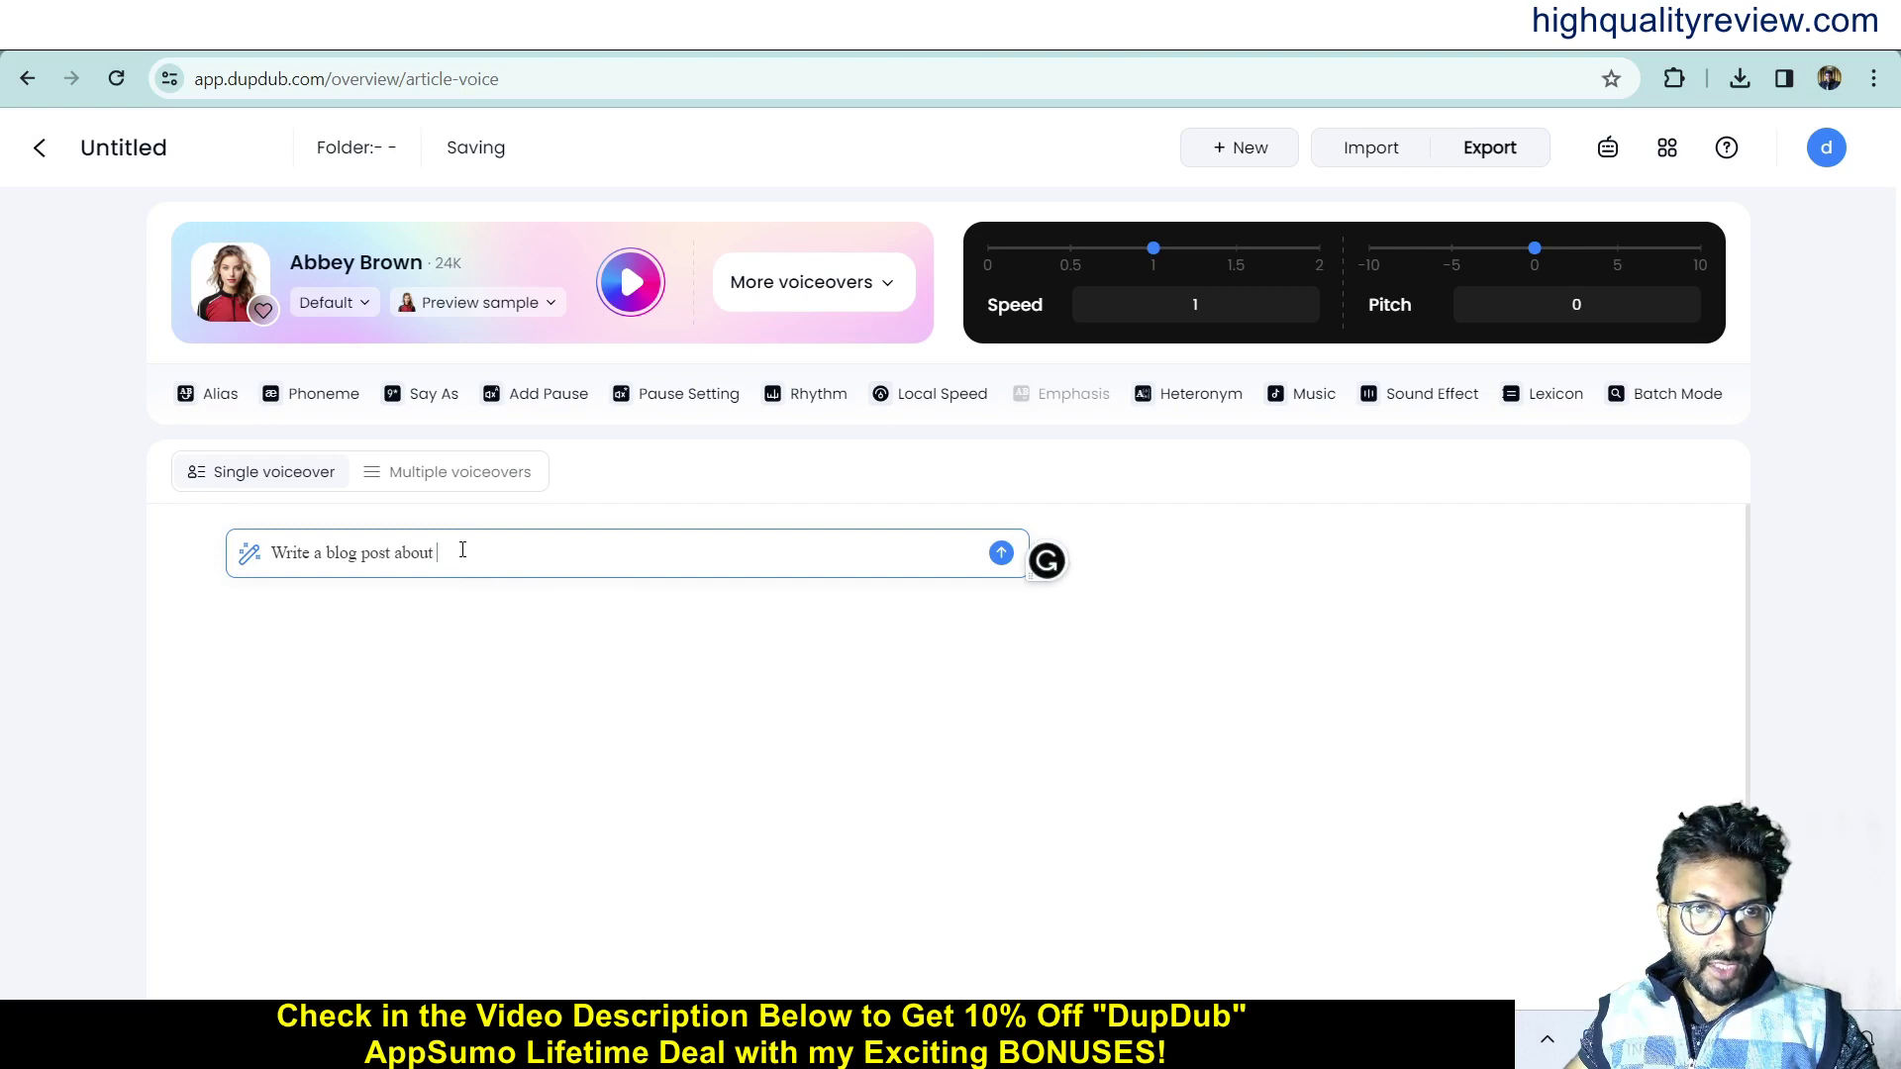
pyautogui.moveTo(462, 551); pyautogui.dragTo(273, 552)
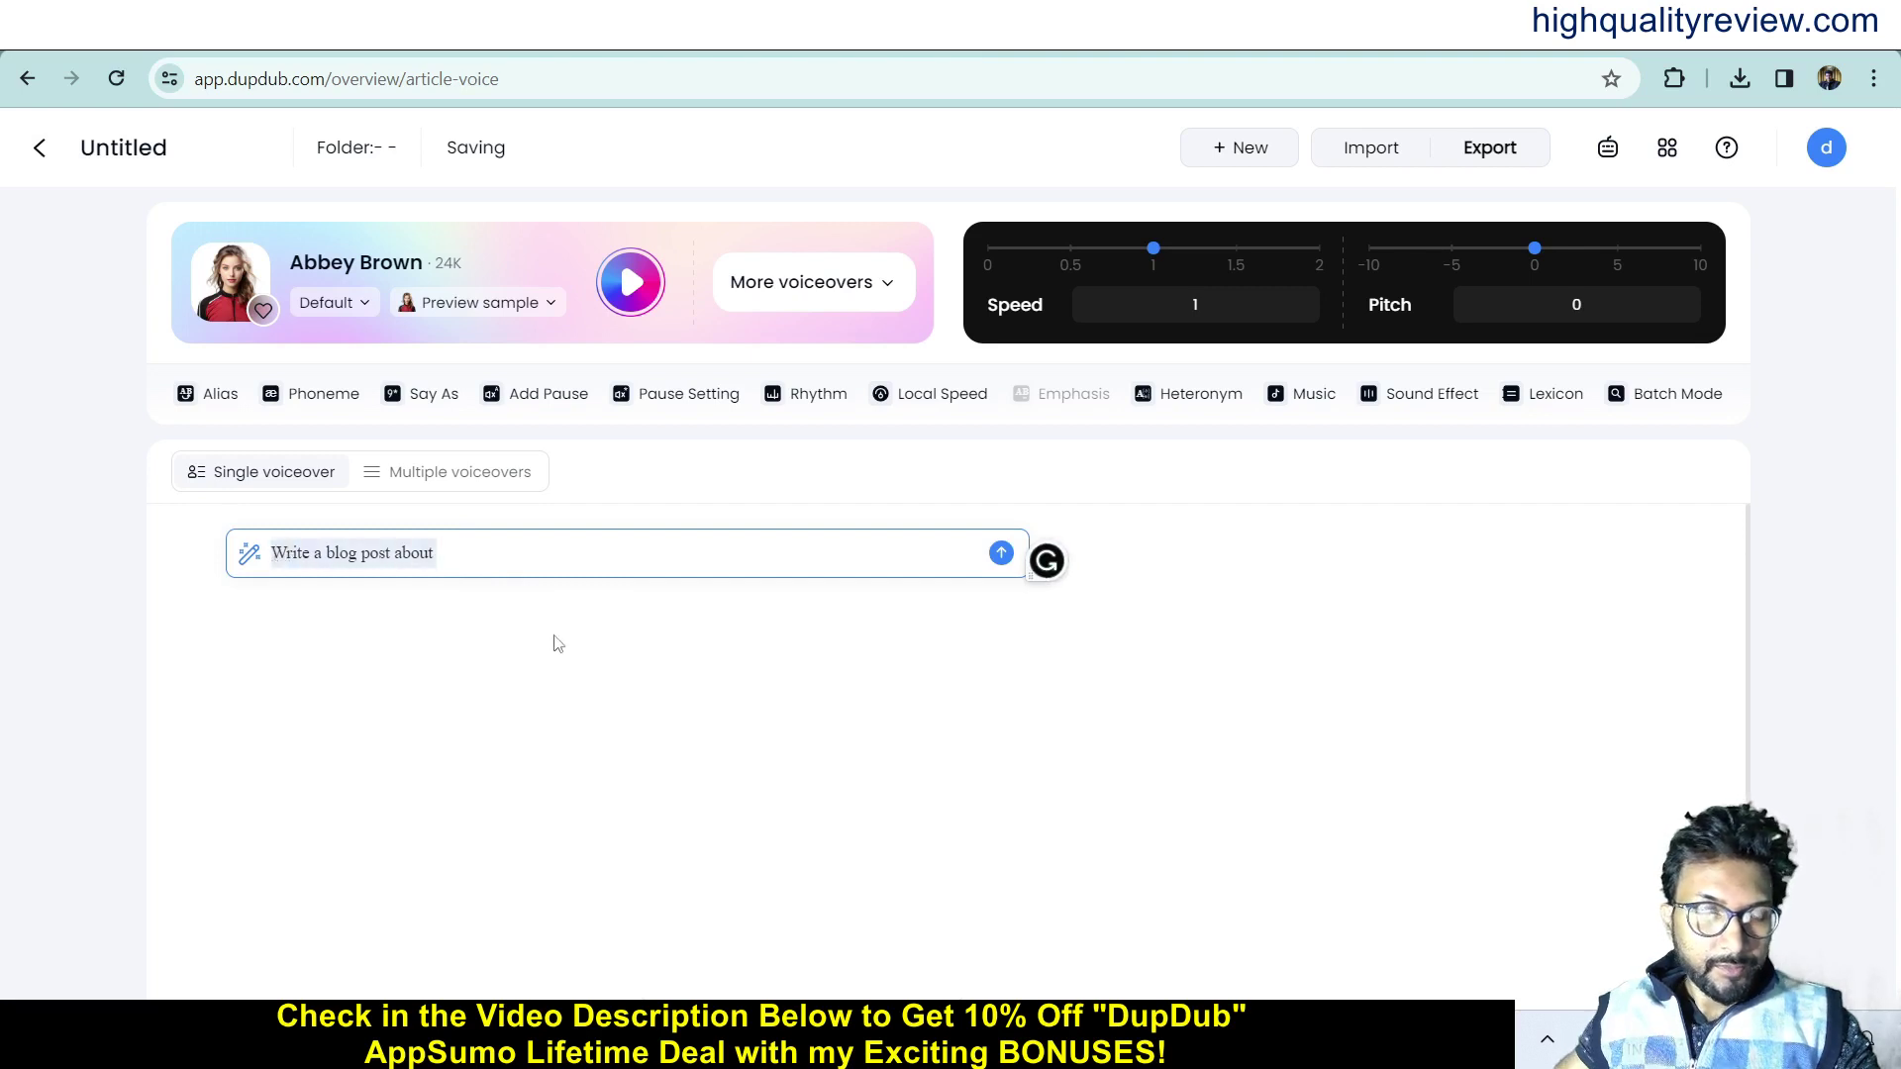
pyautogui.write('H')
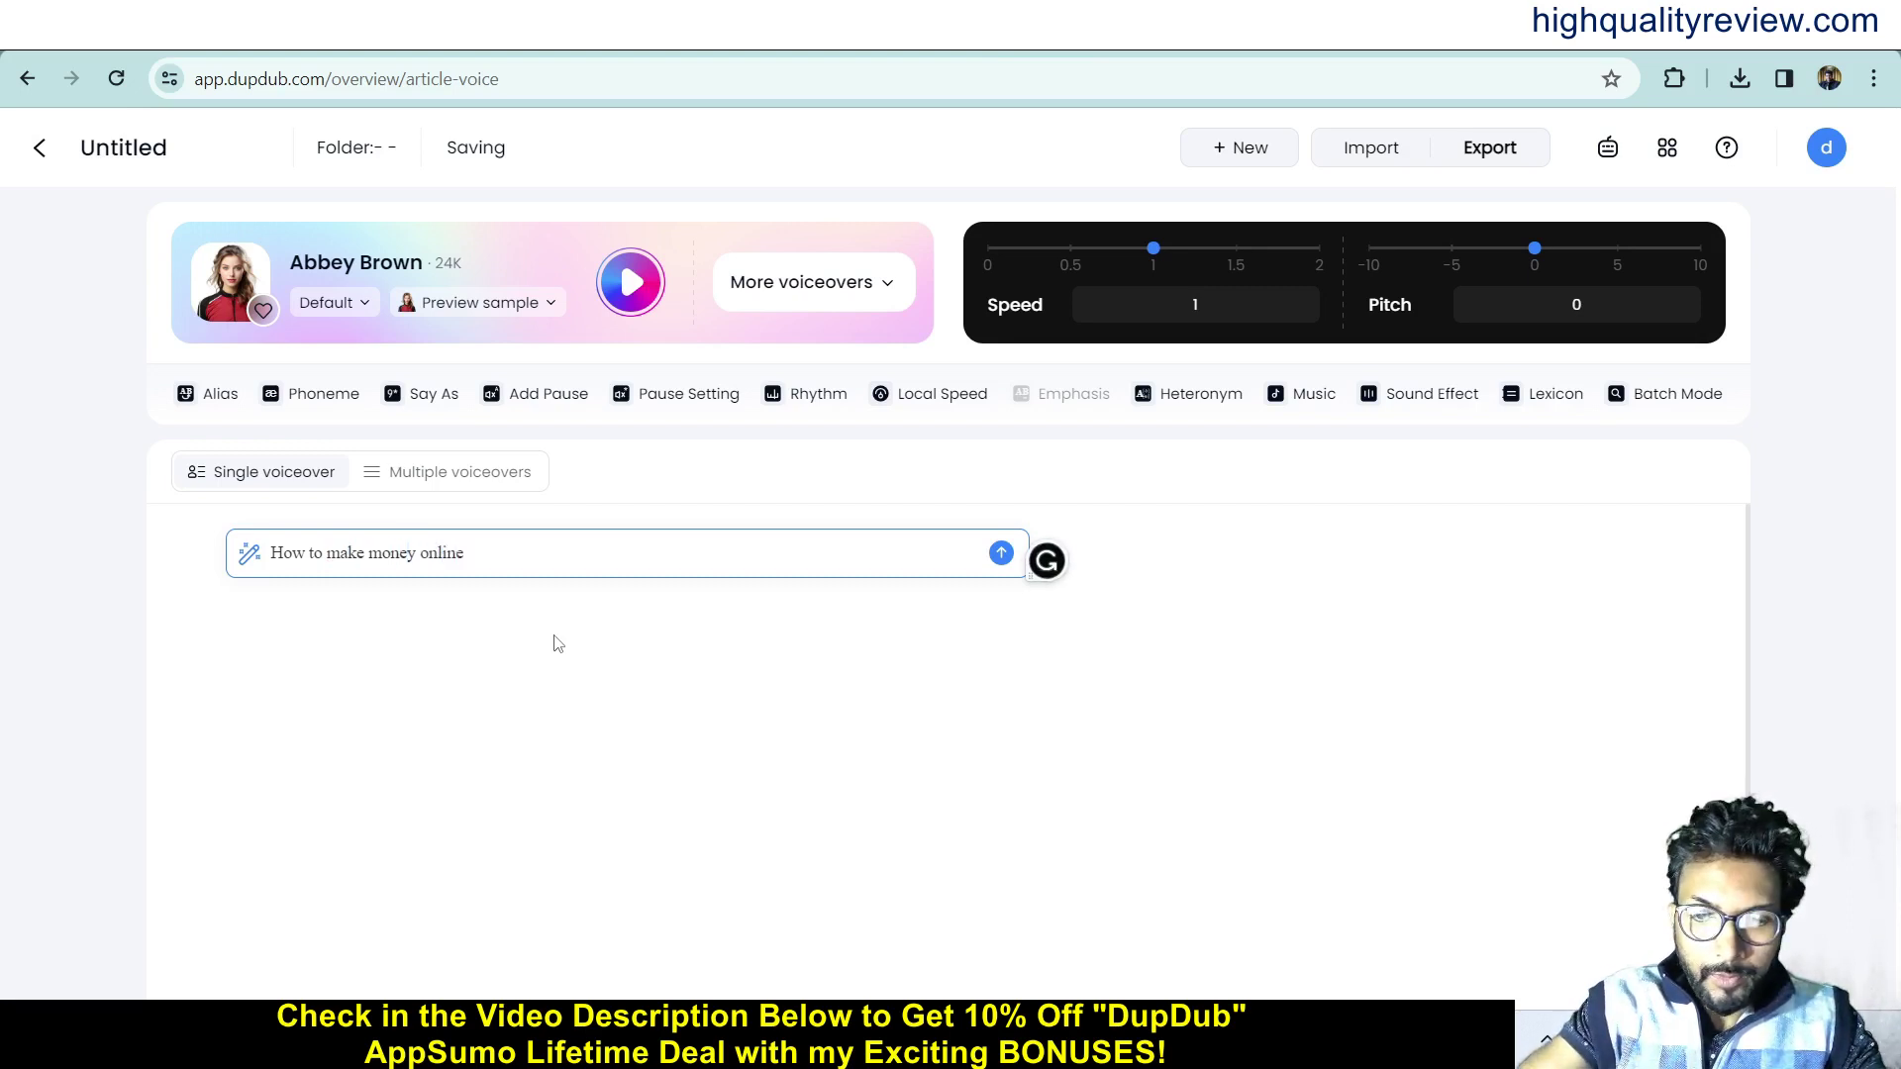
pyautogui.click(1001, 553)
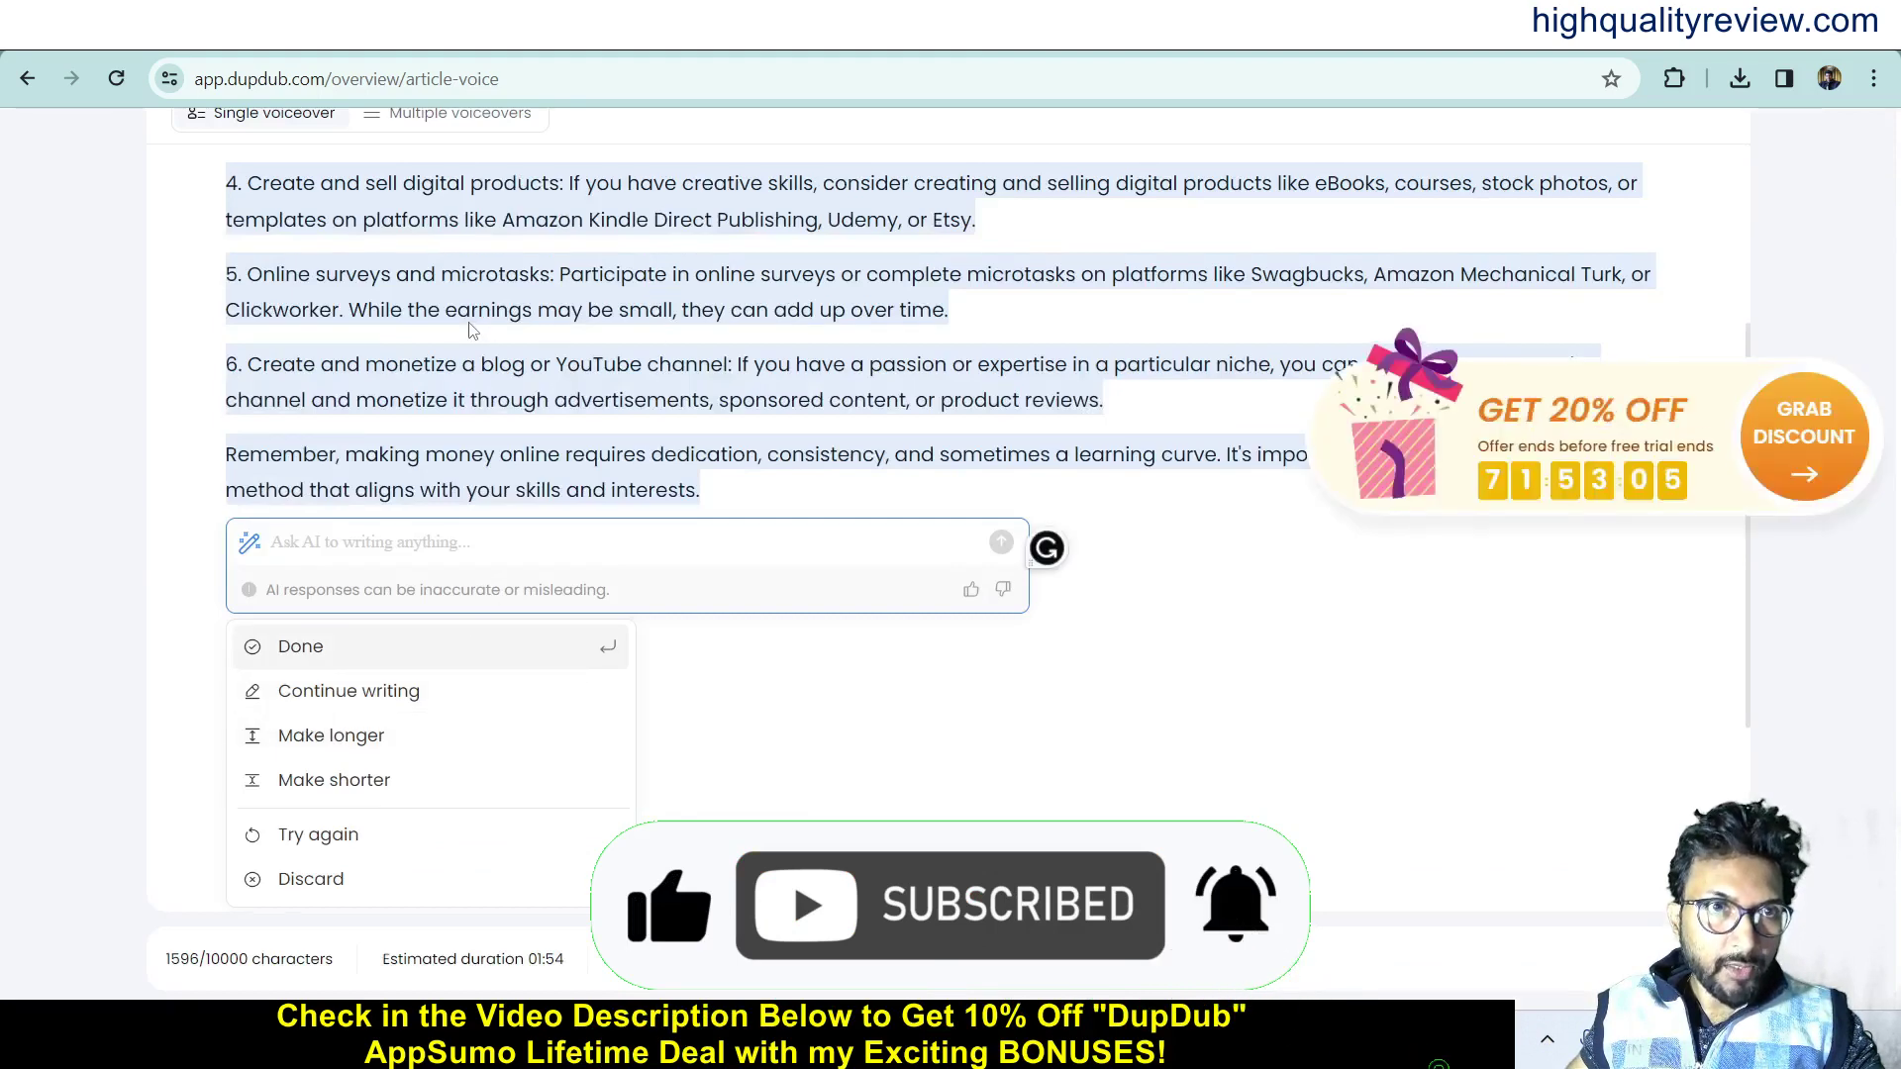
# Review the generated money-making article and have the AI continue writing it.
pyautogui.scroll(3, 396, 495)
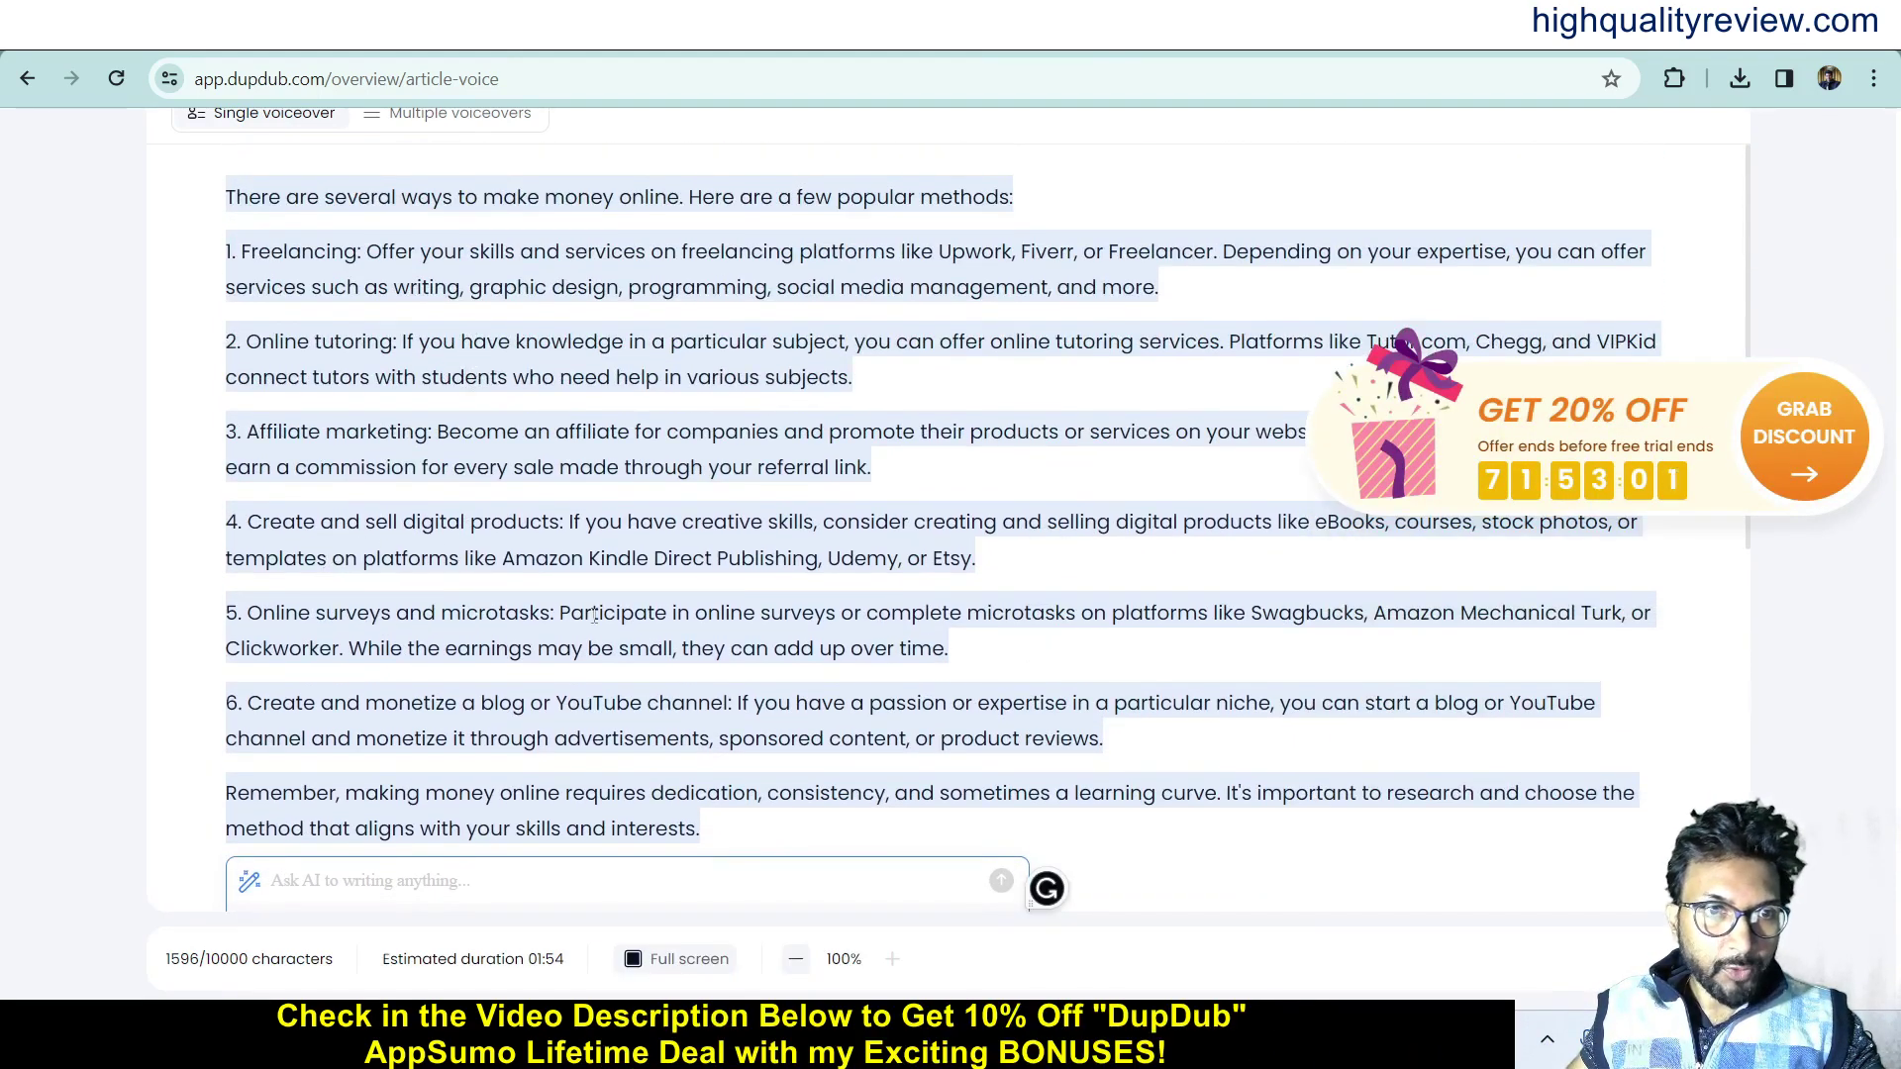
pyautogui.scroll(-2, 601, 622)
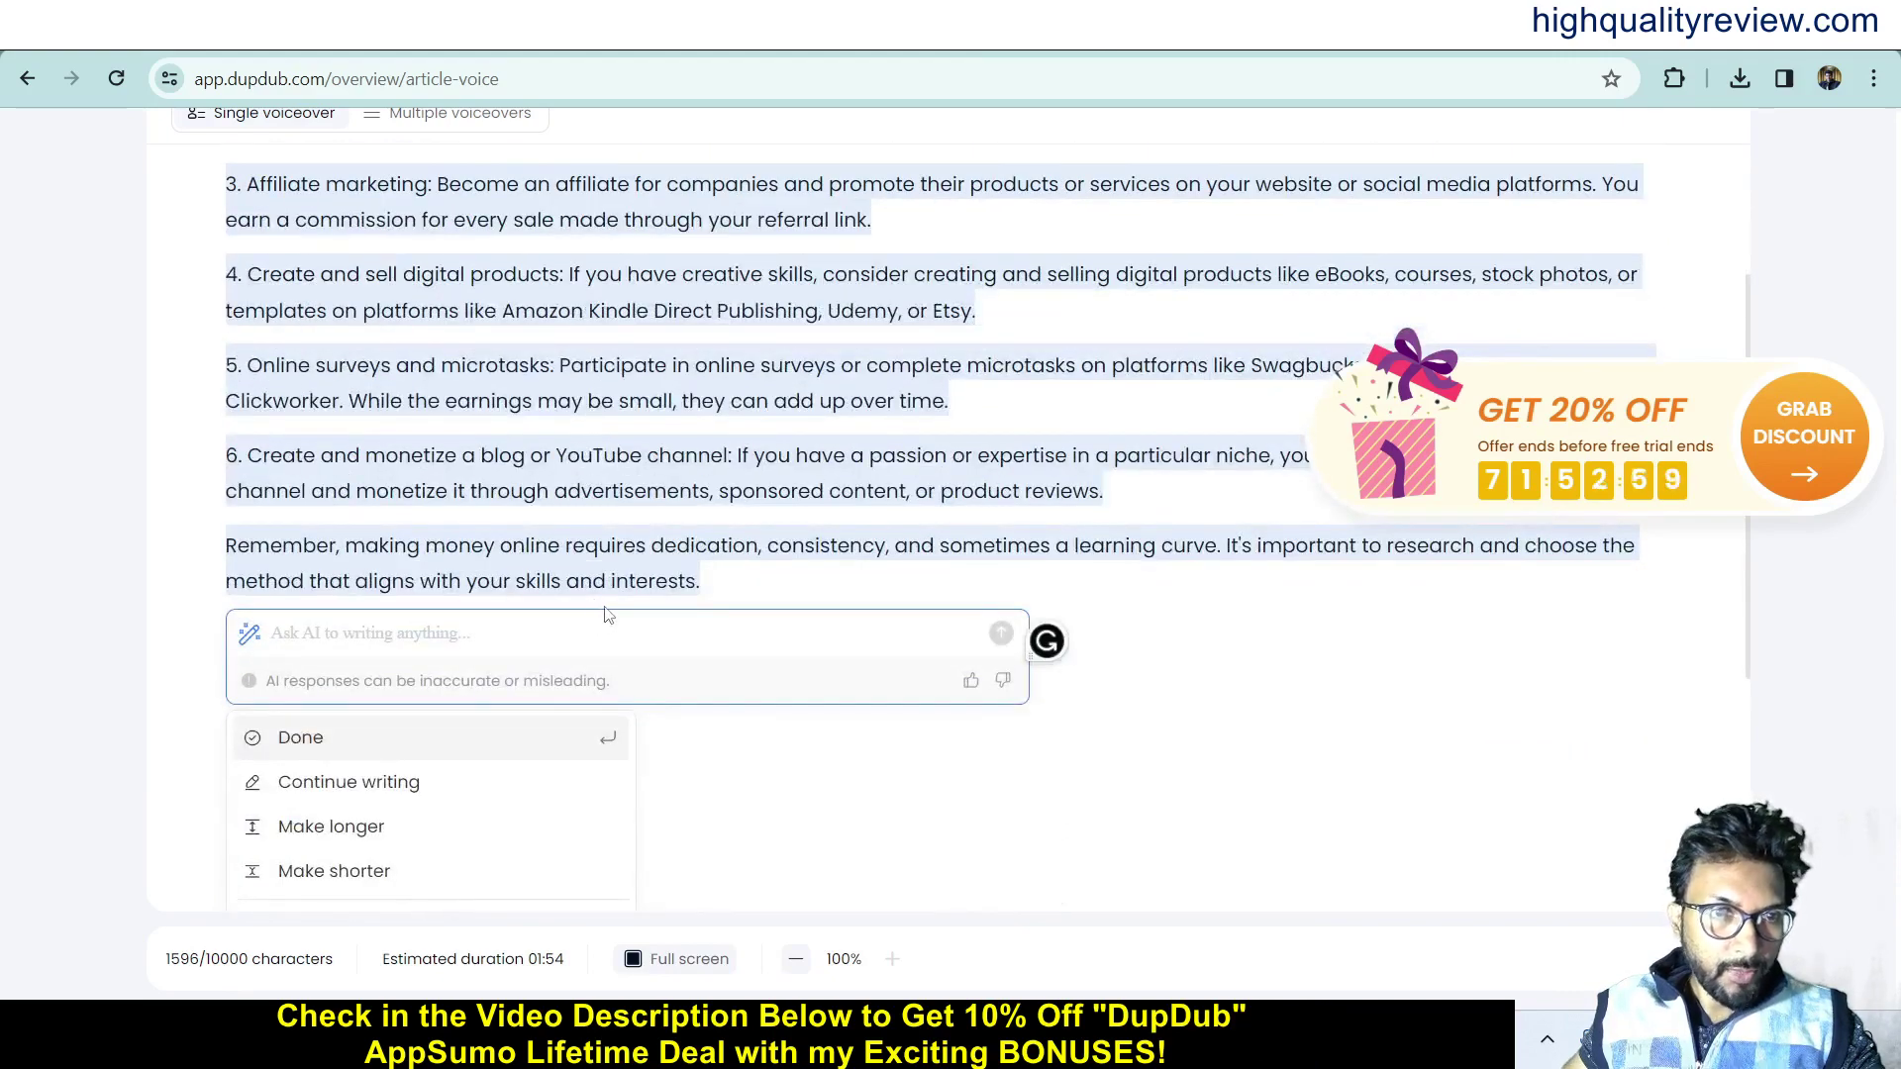
pyautogui.scroll(-1, 607, 615)
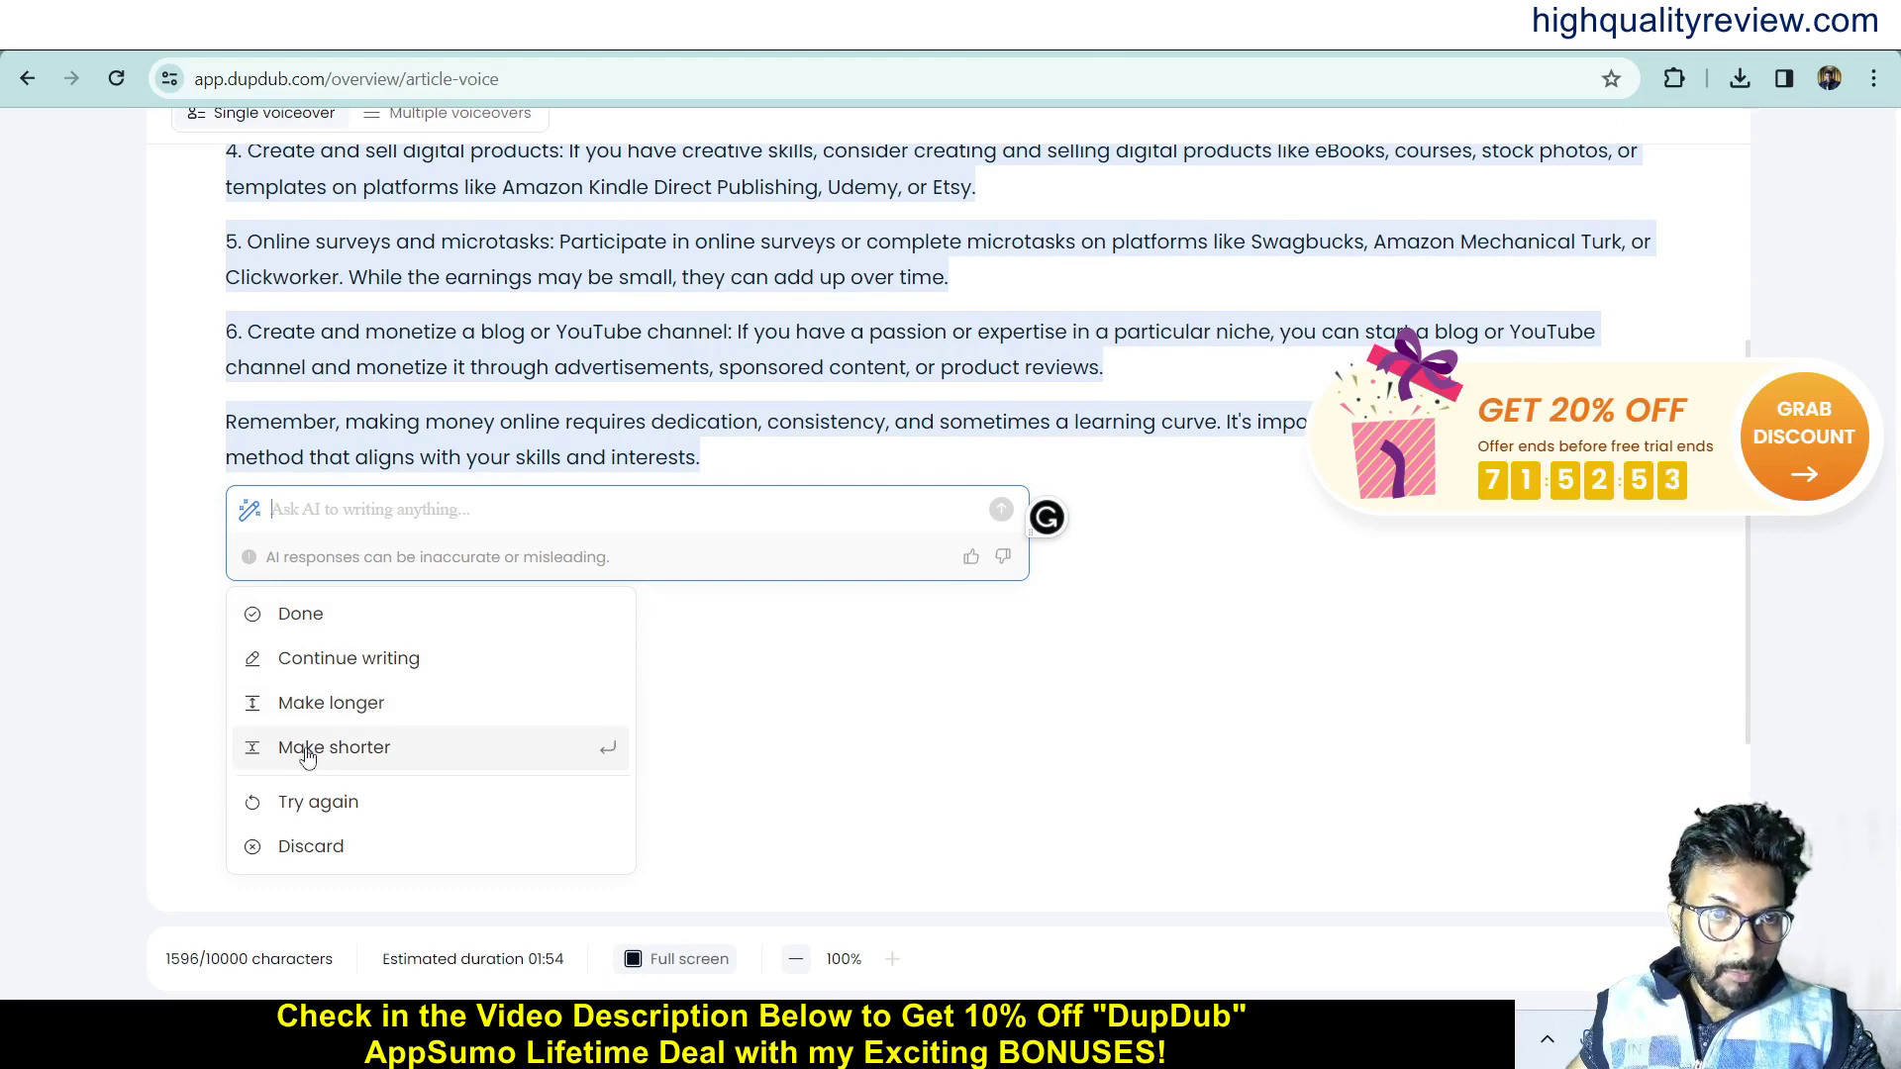
pyautogui.click(354, 659)
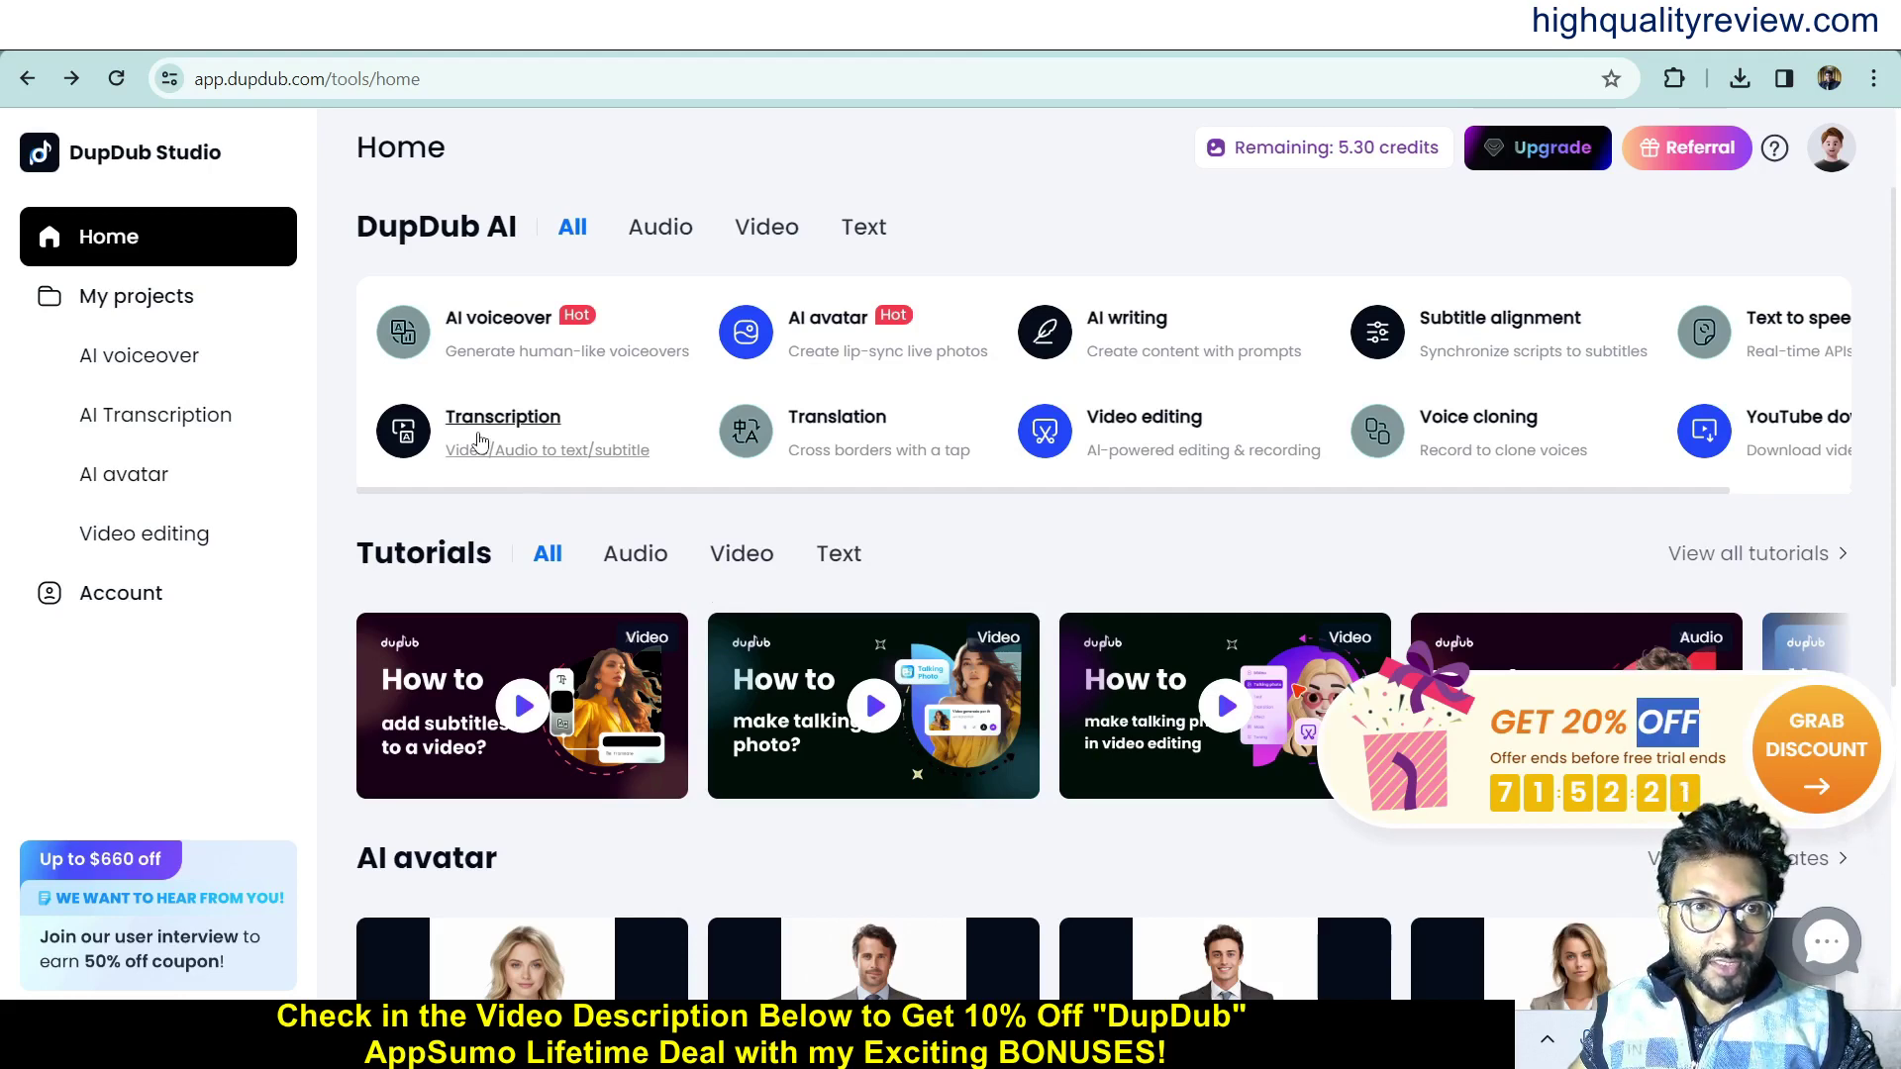
# Load the belly-fat audio file from Downloads into the Transcription tool.
pyautogui.click(478, 441)
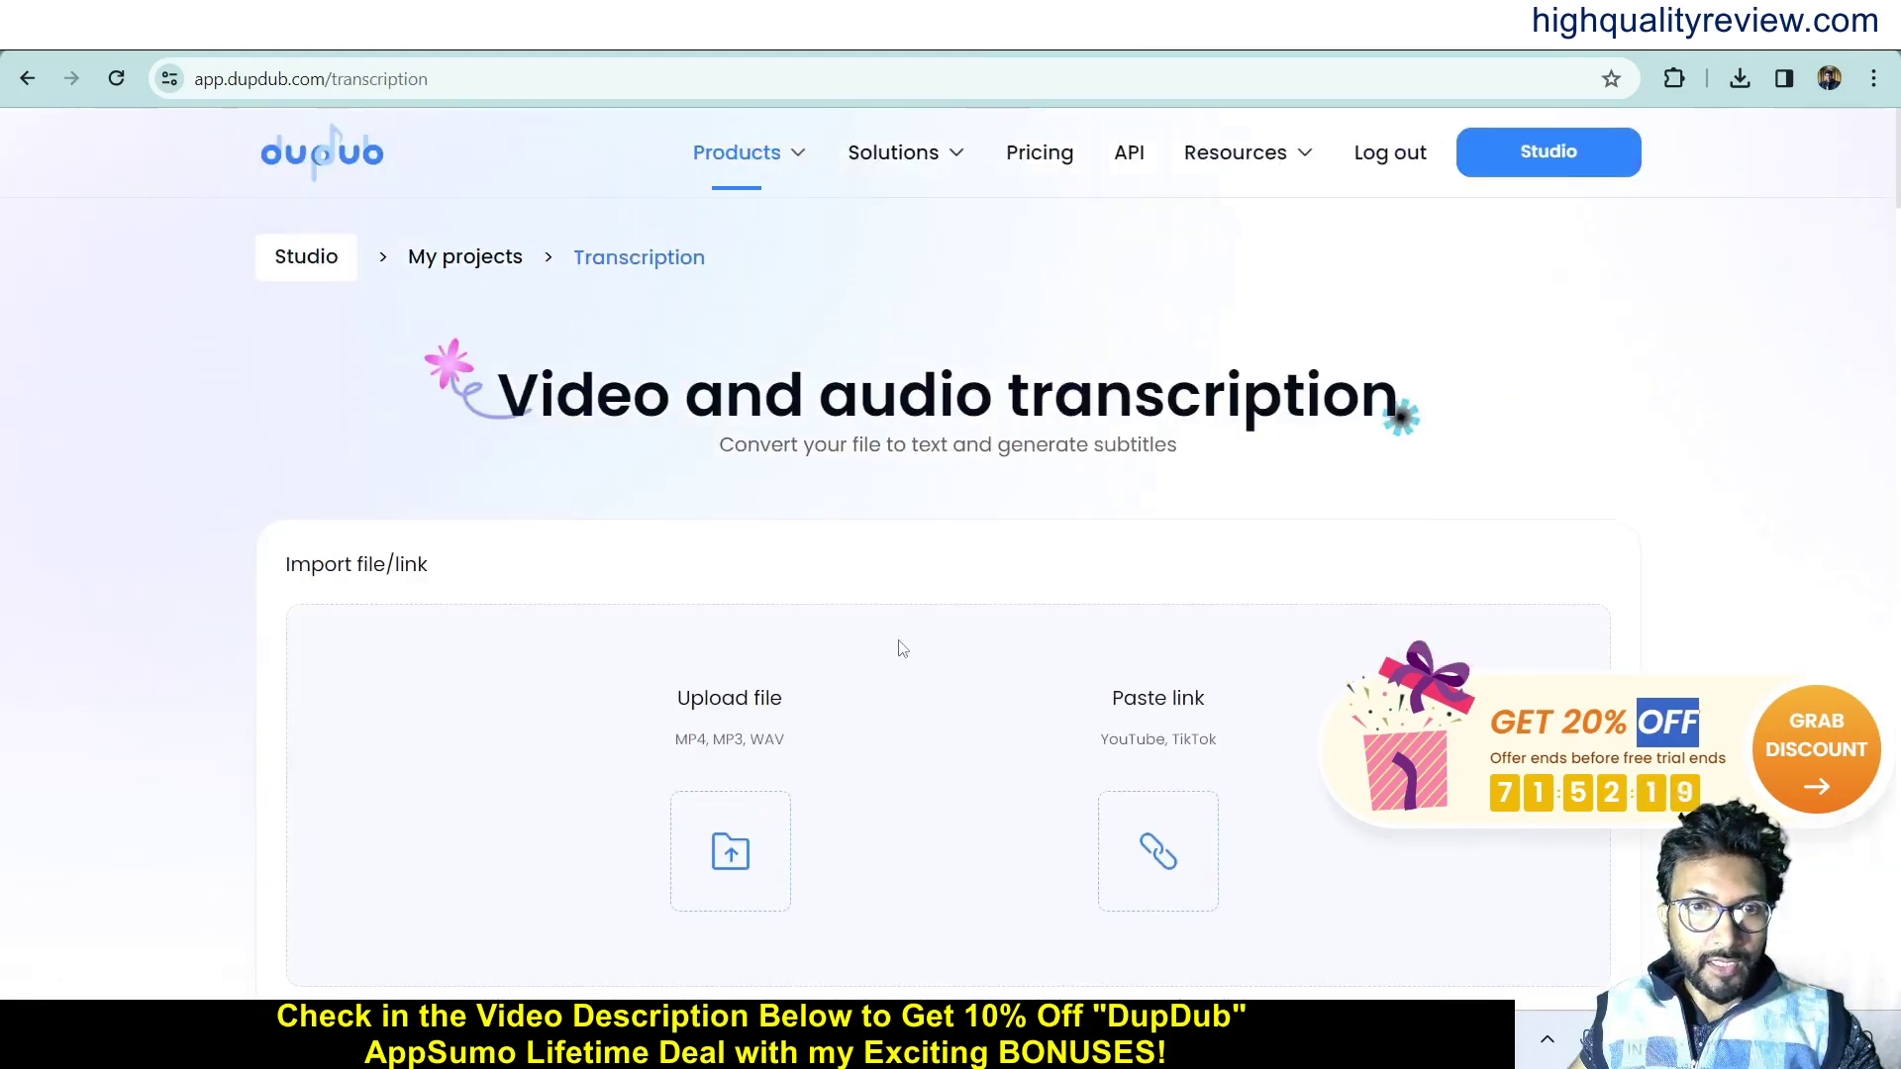
pyautogui.scroll(-1, 901, 649)
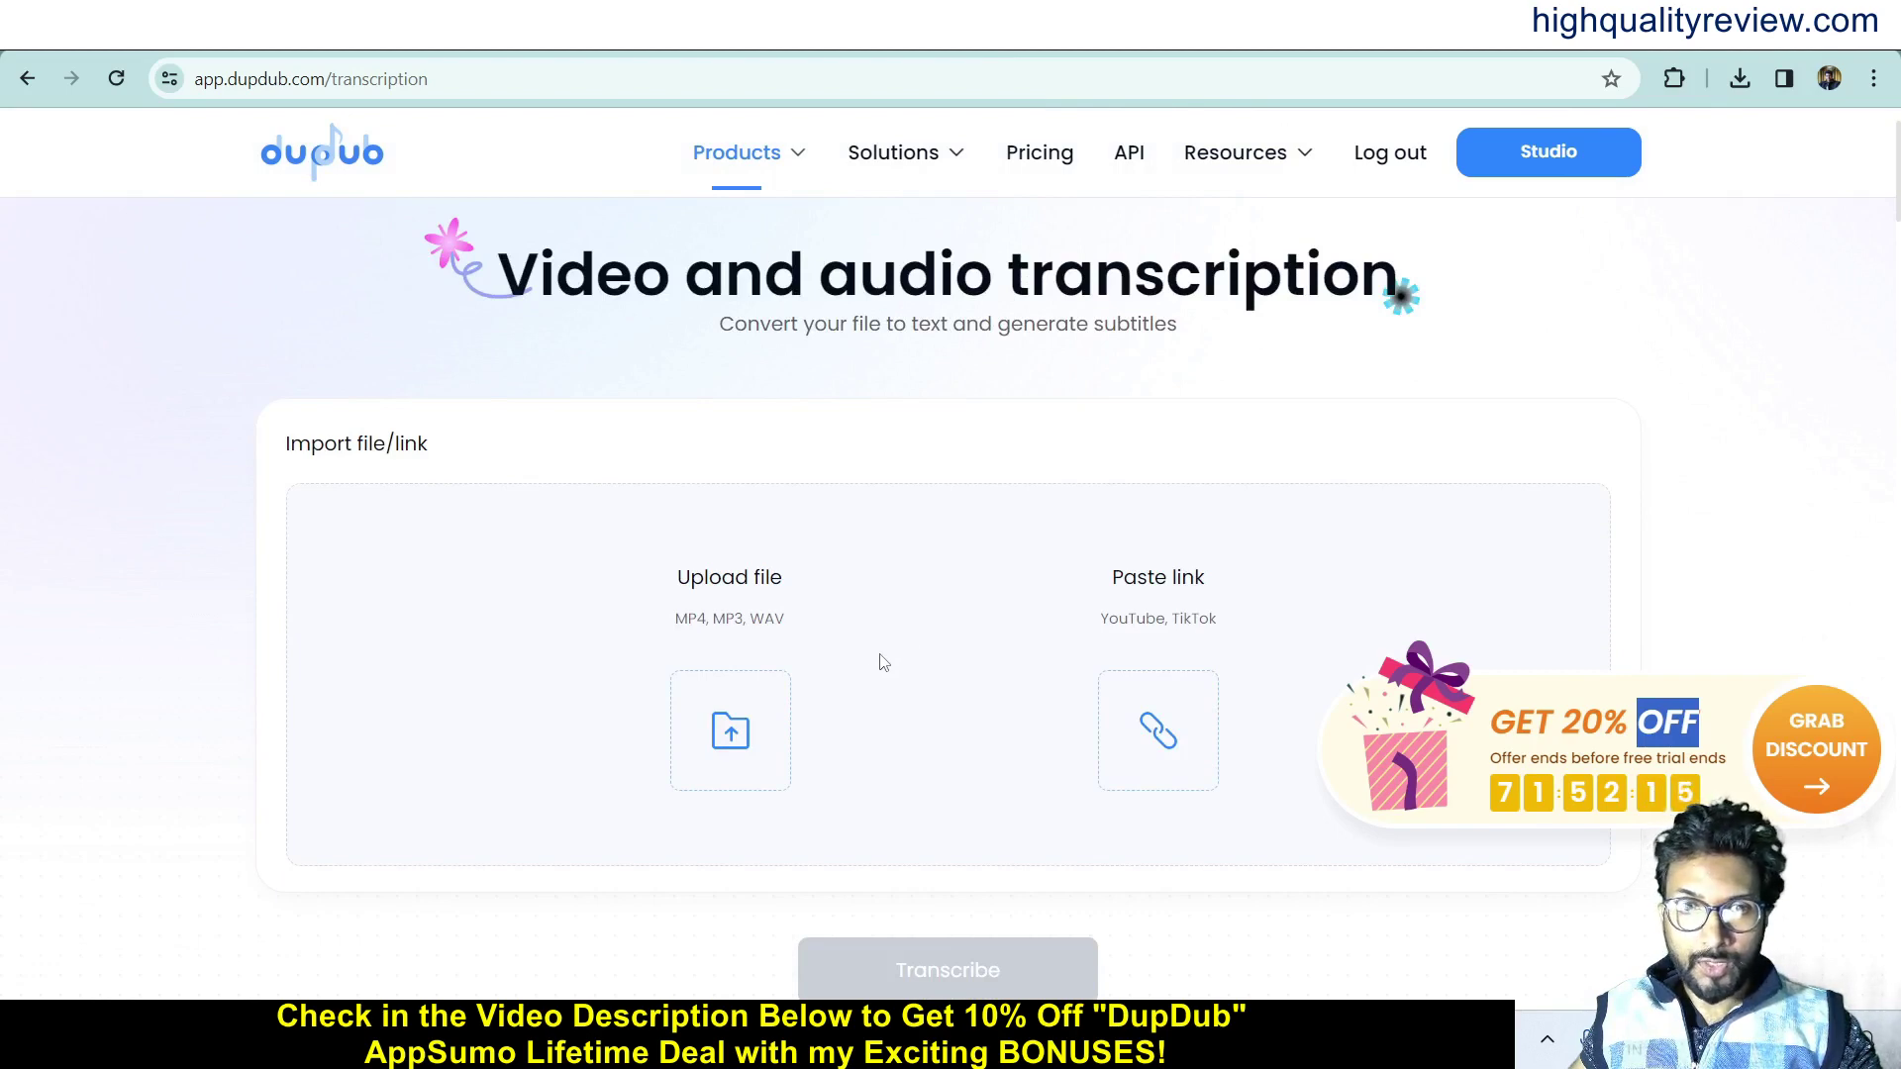
pyautogui.click(730, 732)
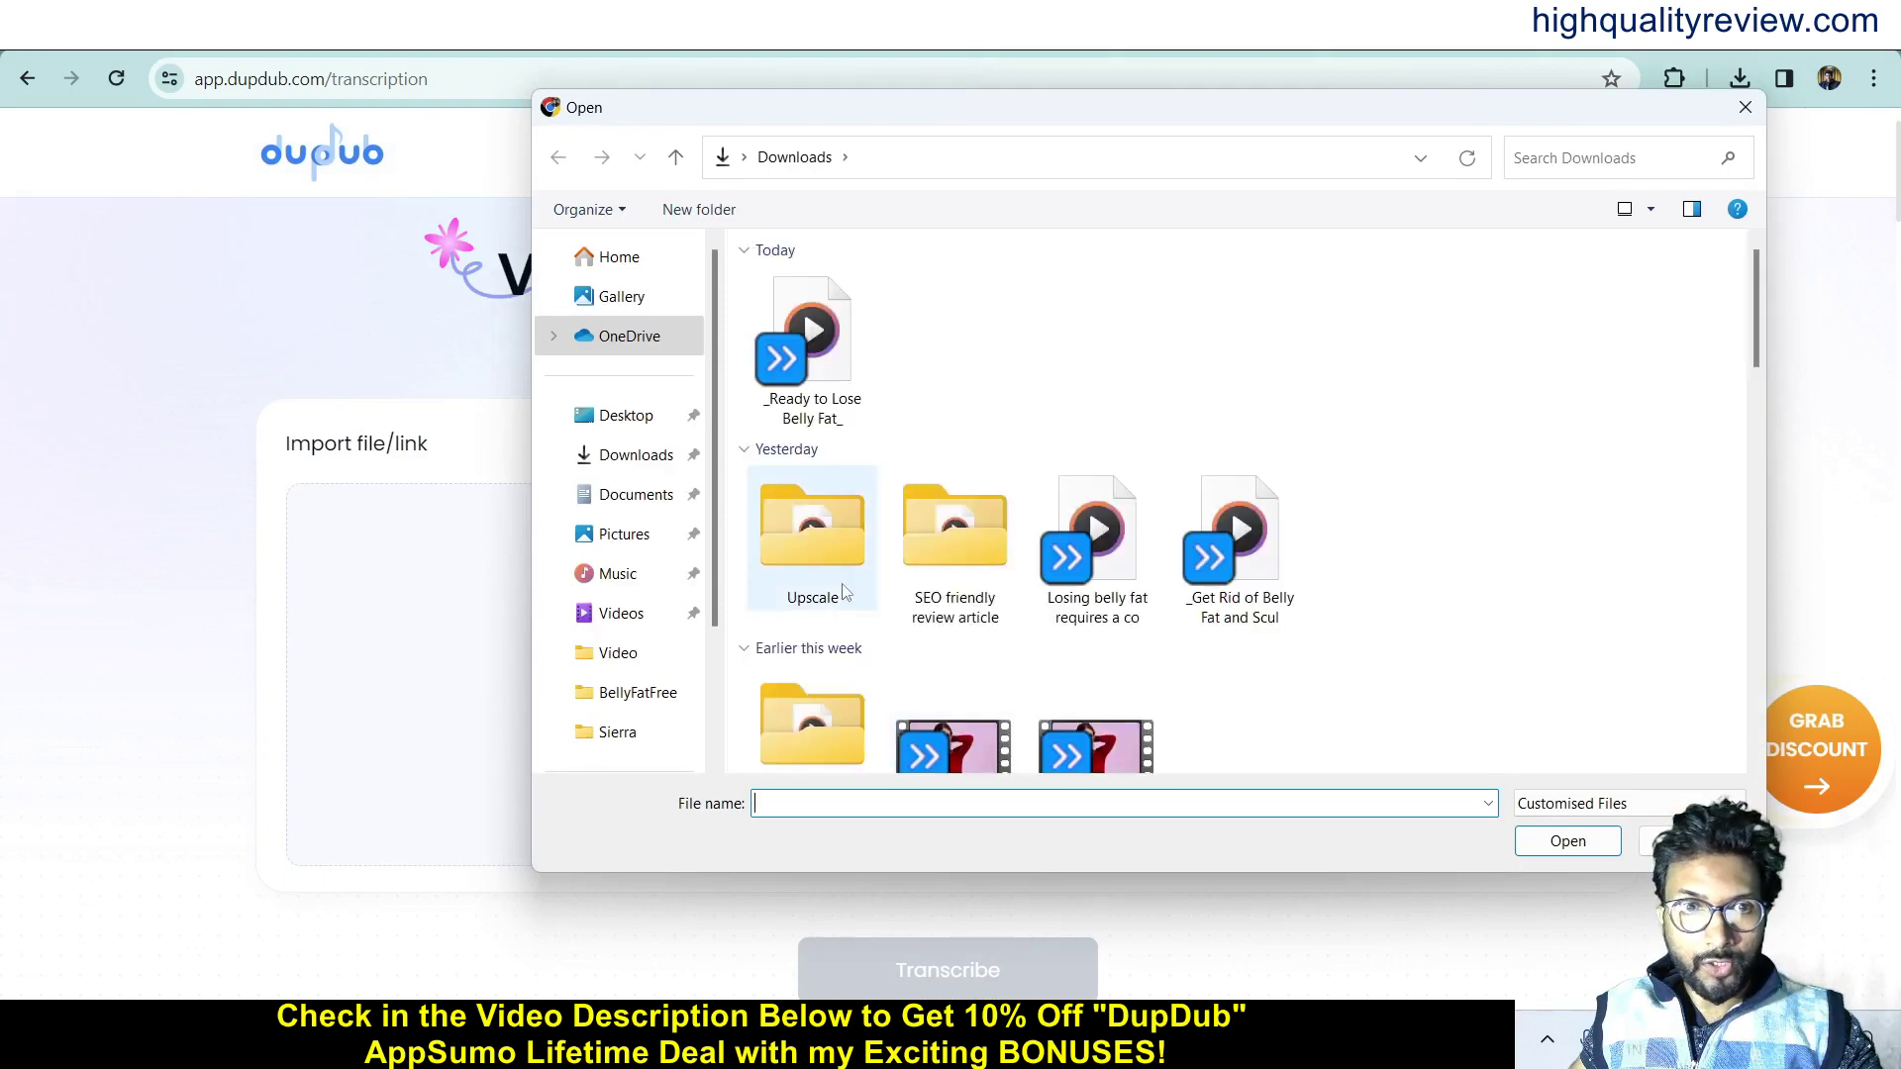
pyautogui.click(1119, 556)
pyautogui.click(1576, 849)
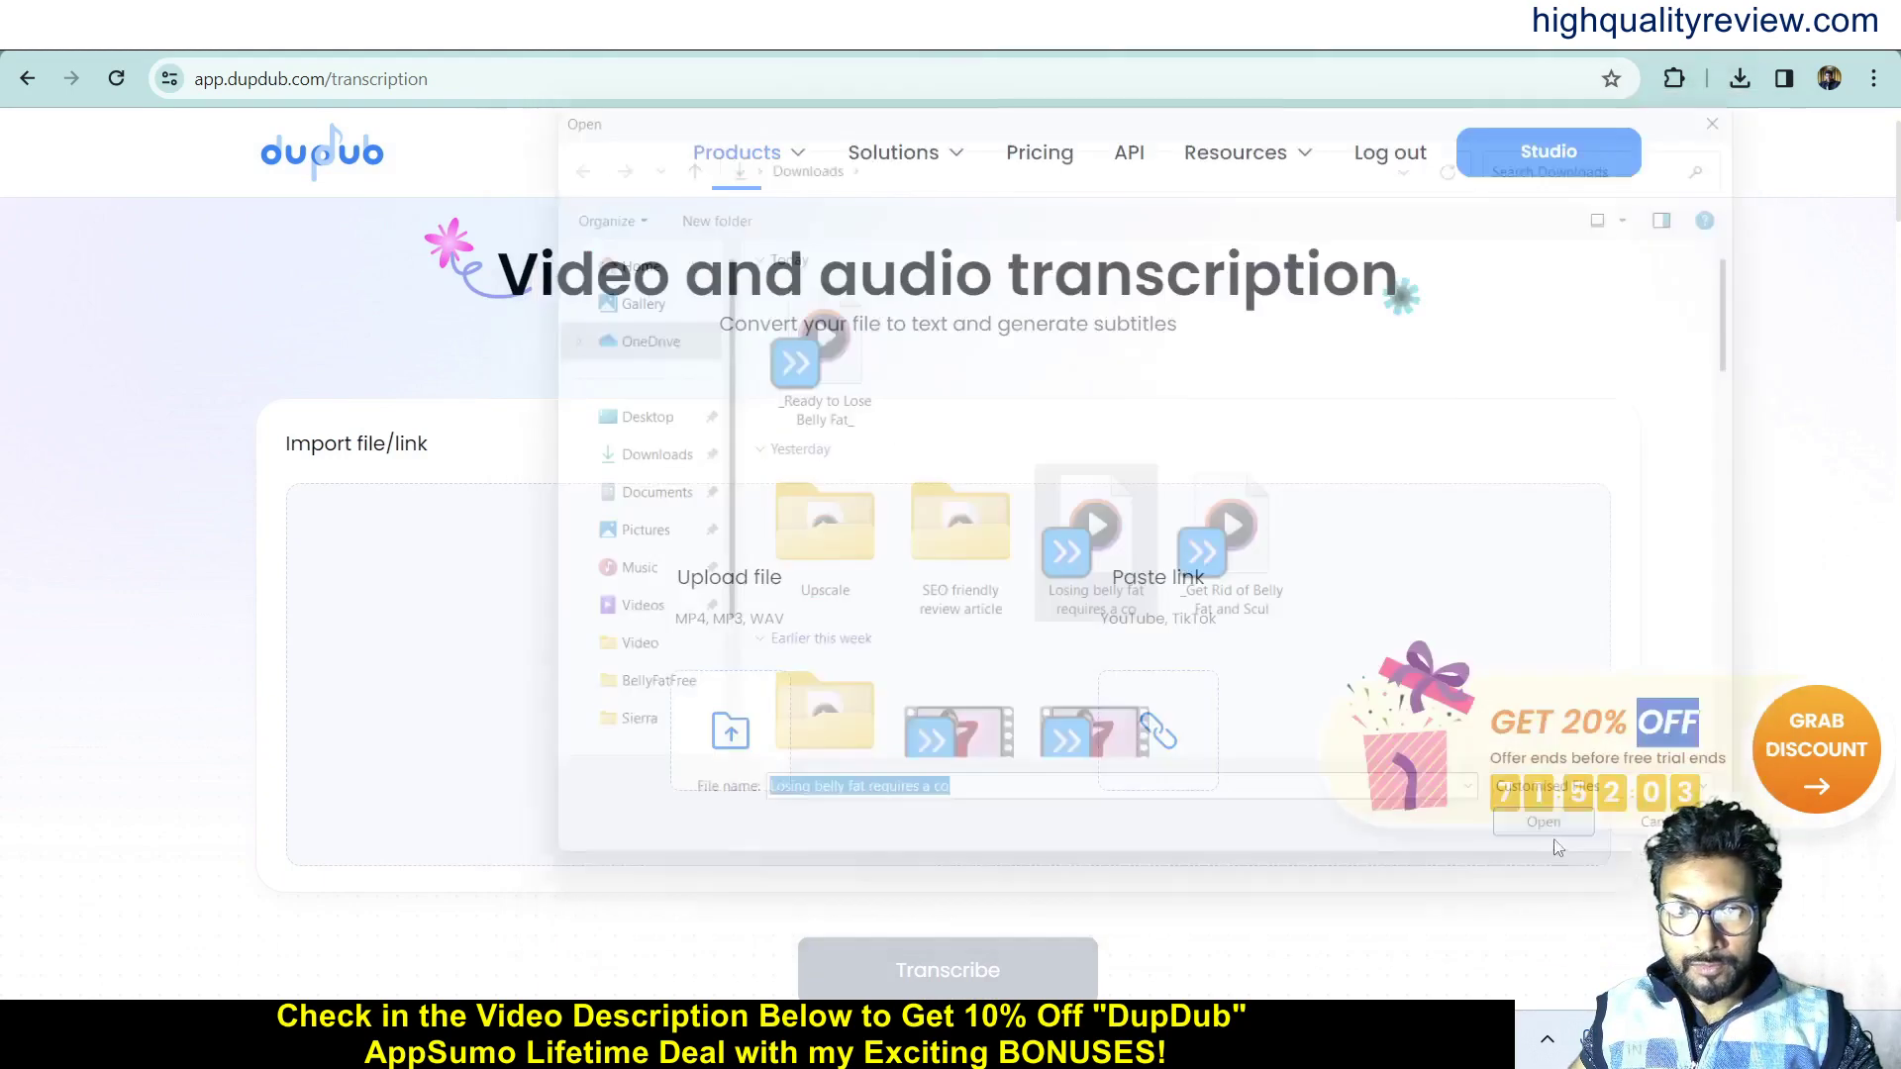
# Transcribe the file into 612 characters of text, review it, and return to Studio home.
pyautogui.scroll(-3, 997, 737)
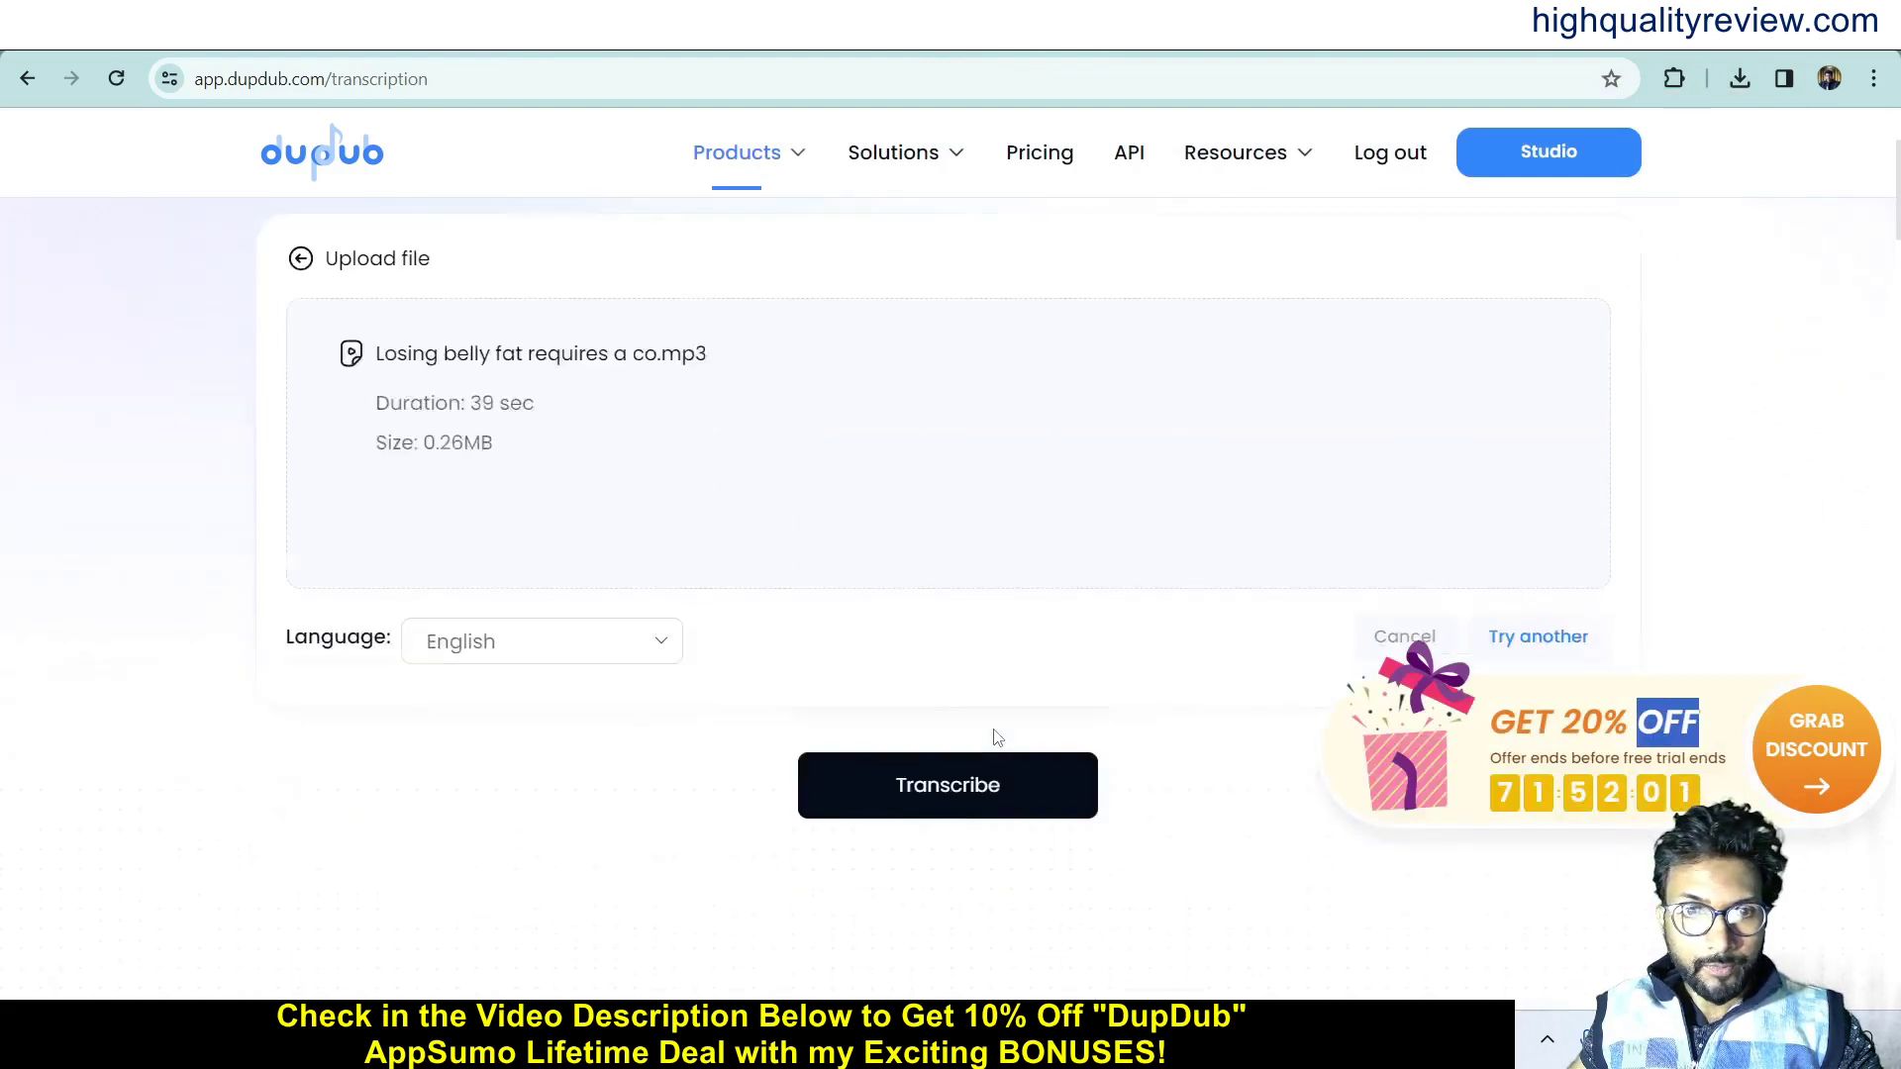
pyautogui.click(958, 731)
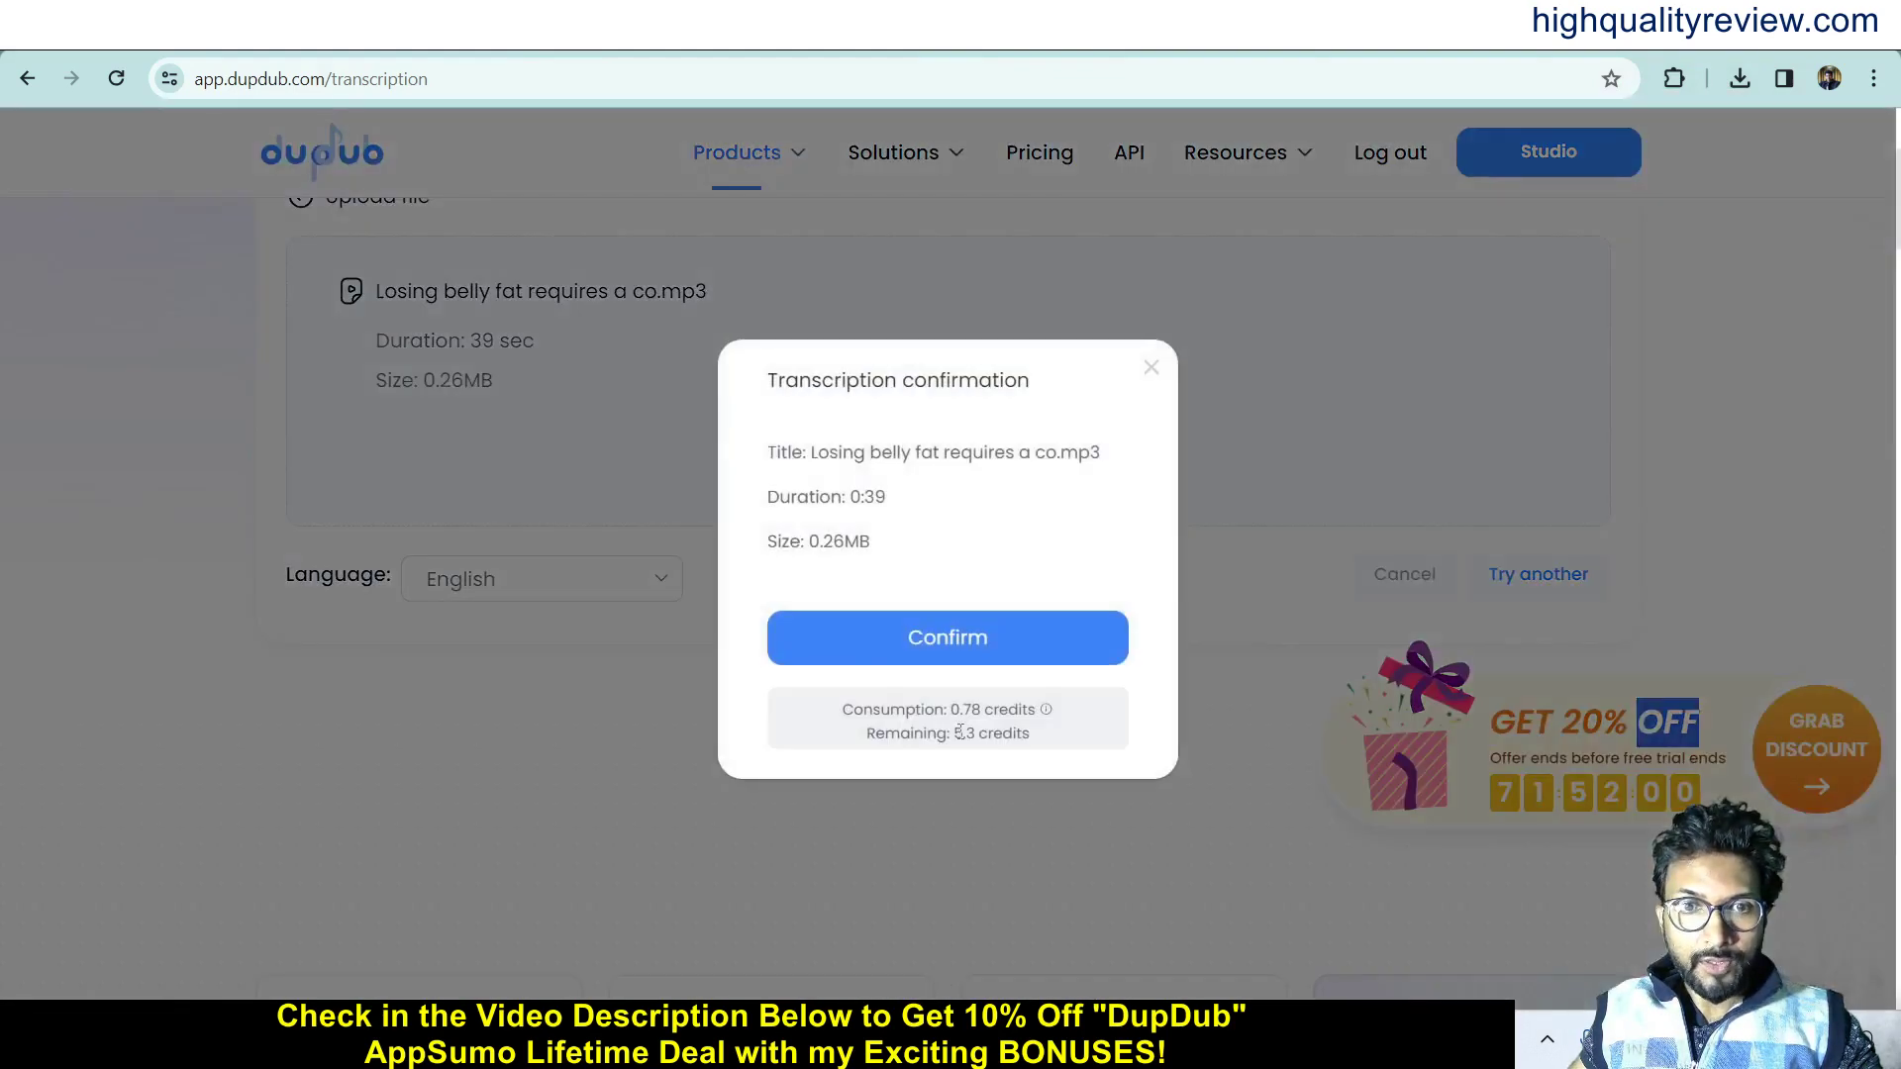
pyautogui.click(946, 639)
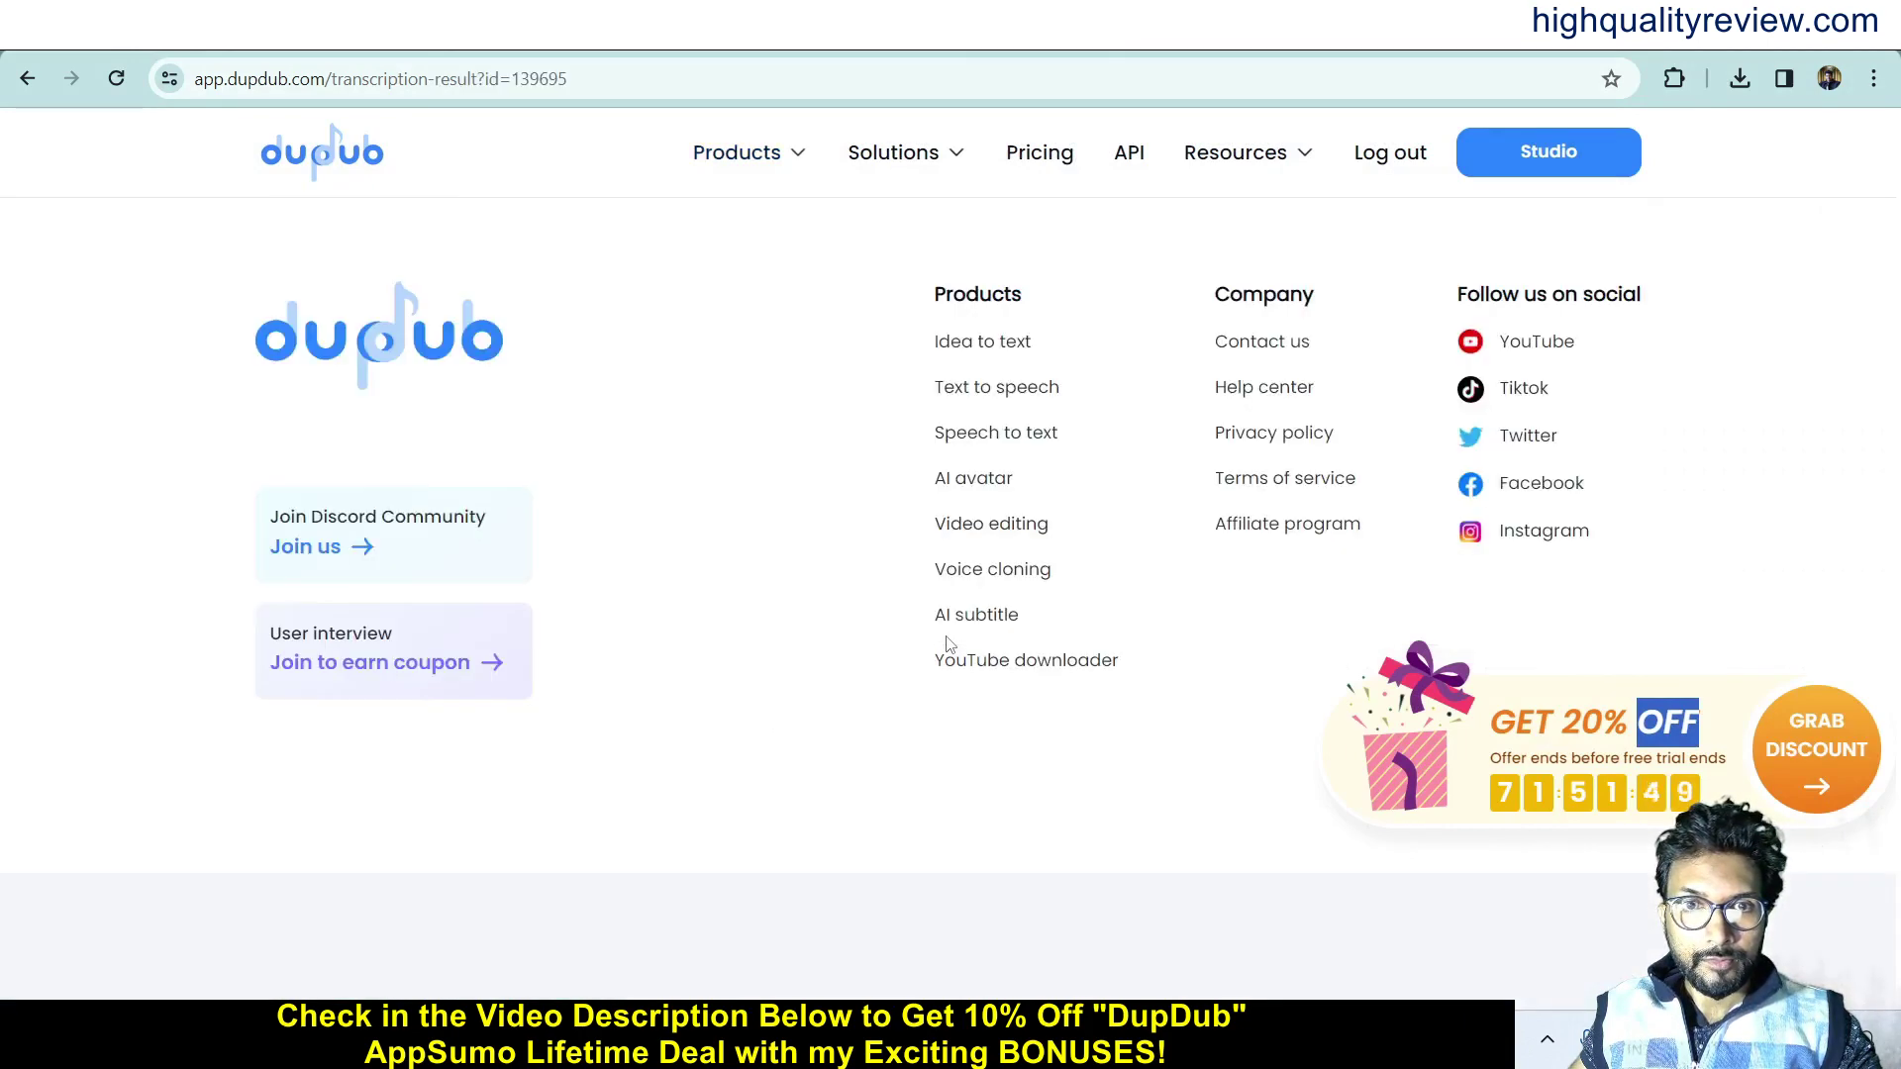
pyautogui.scroll(-2, 406, 592)
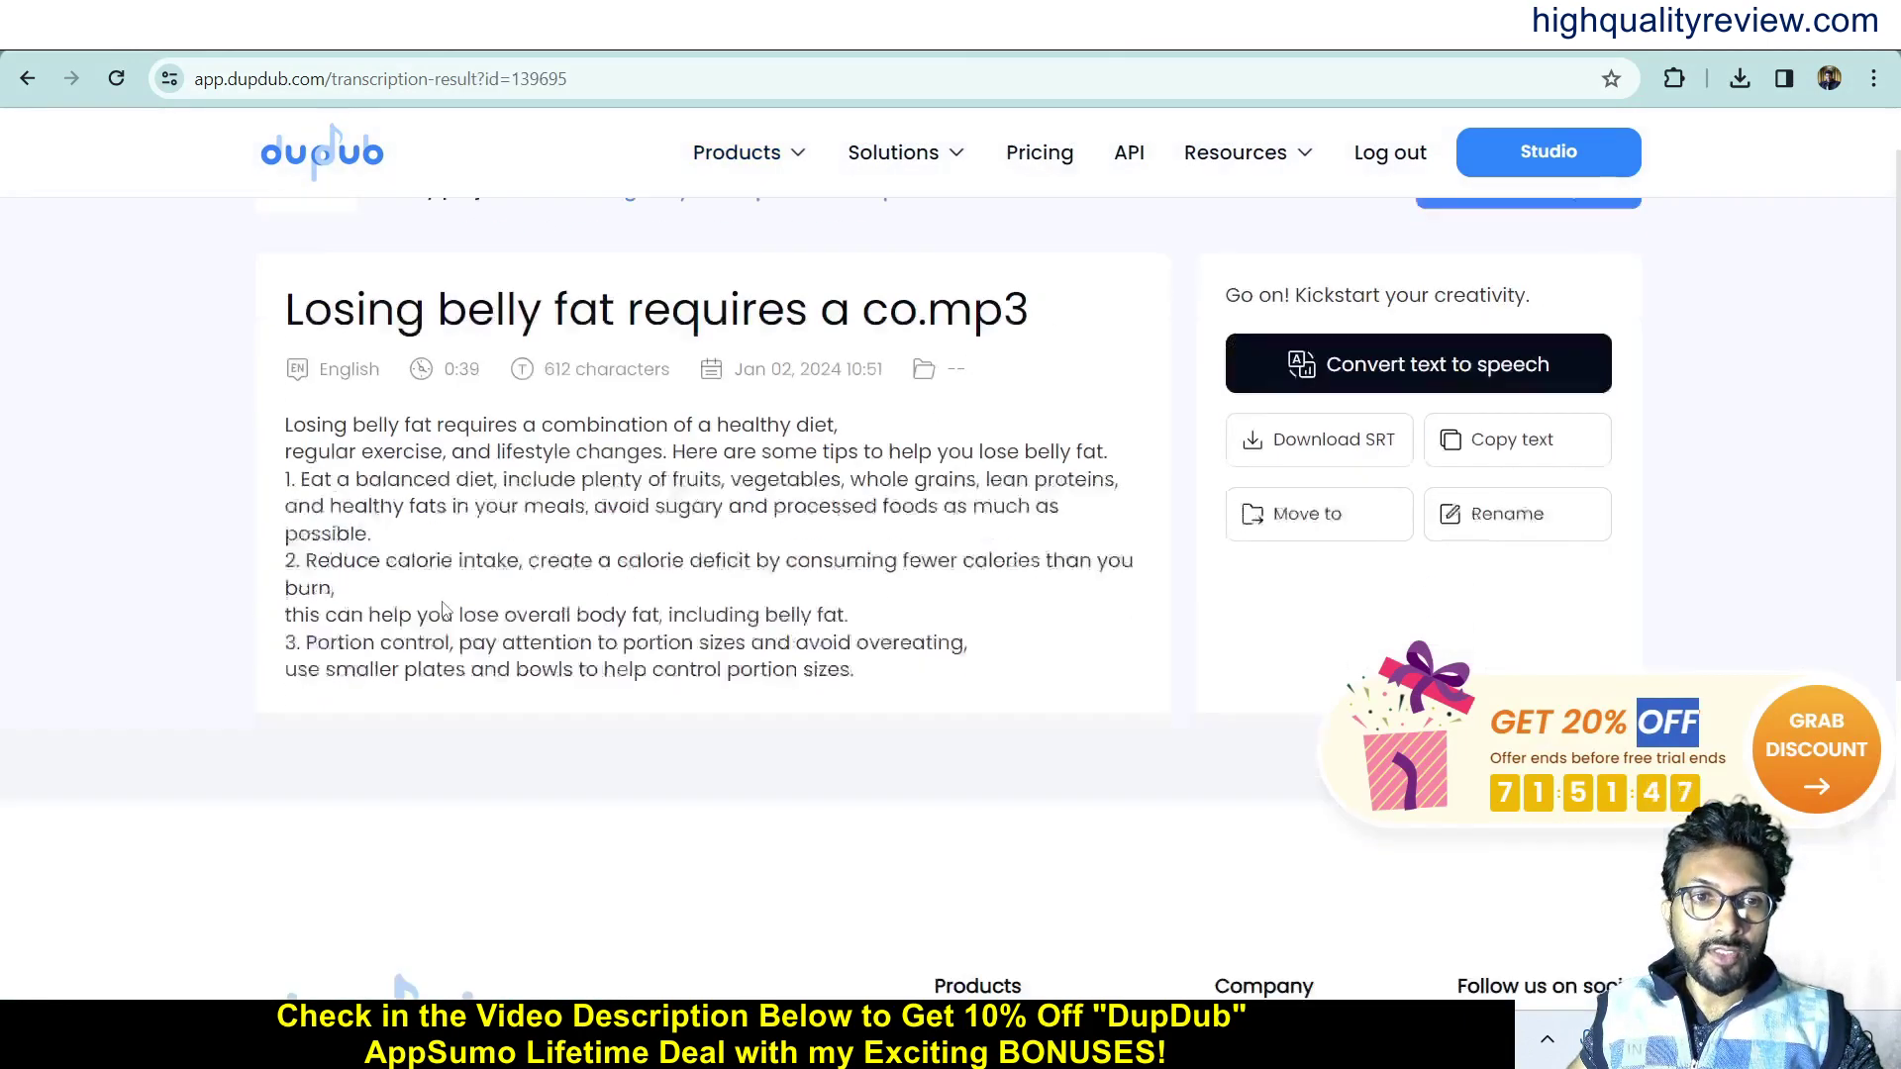
pyautogui.scroll(2, 425, 605)
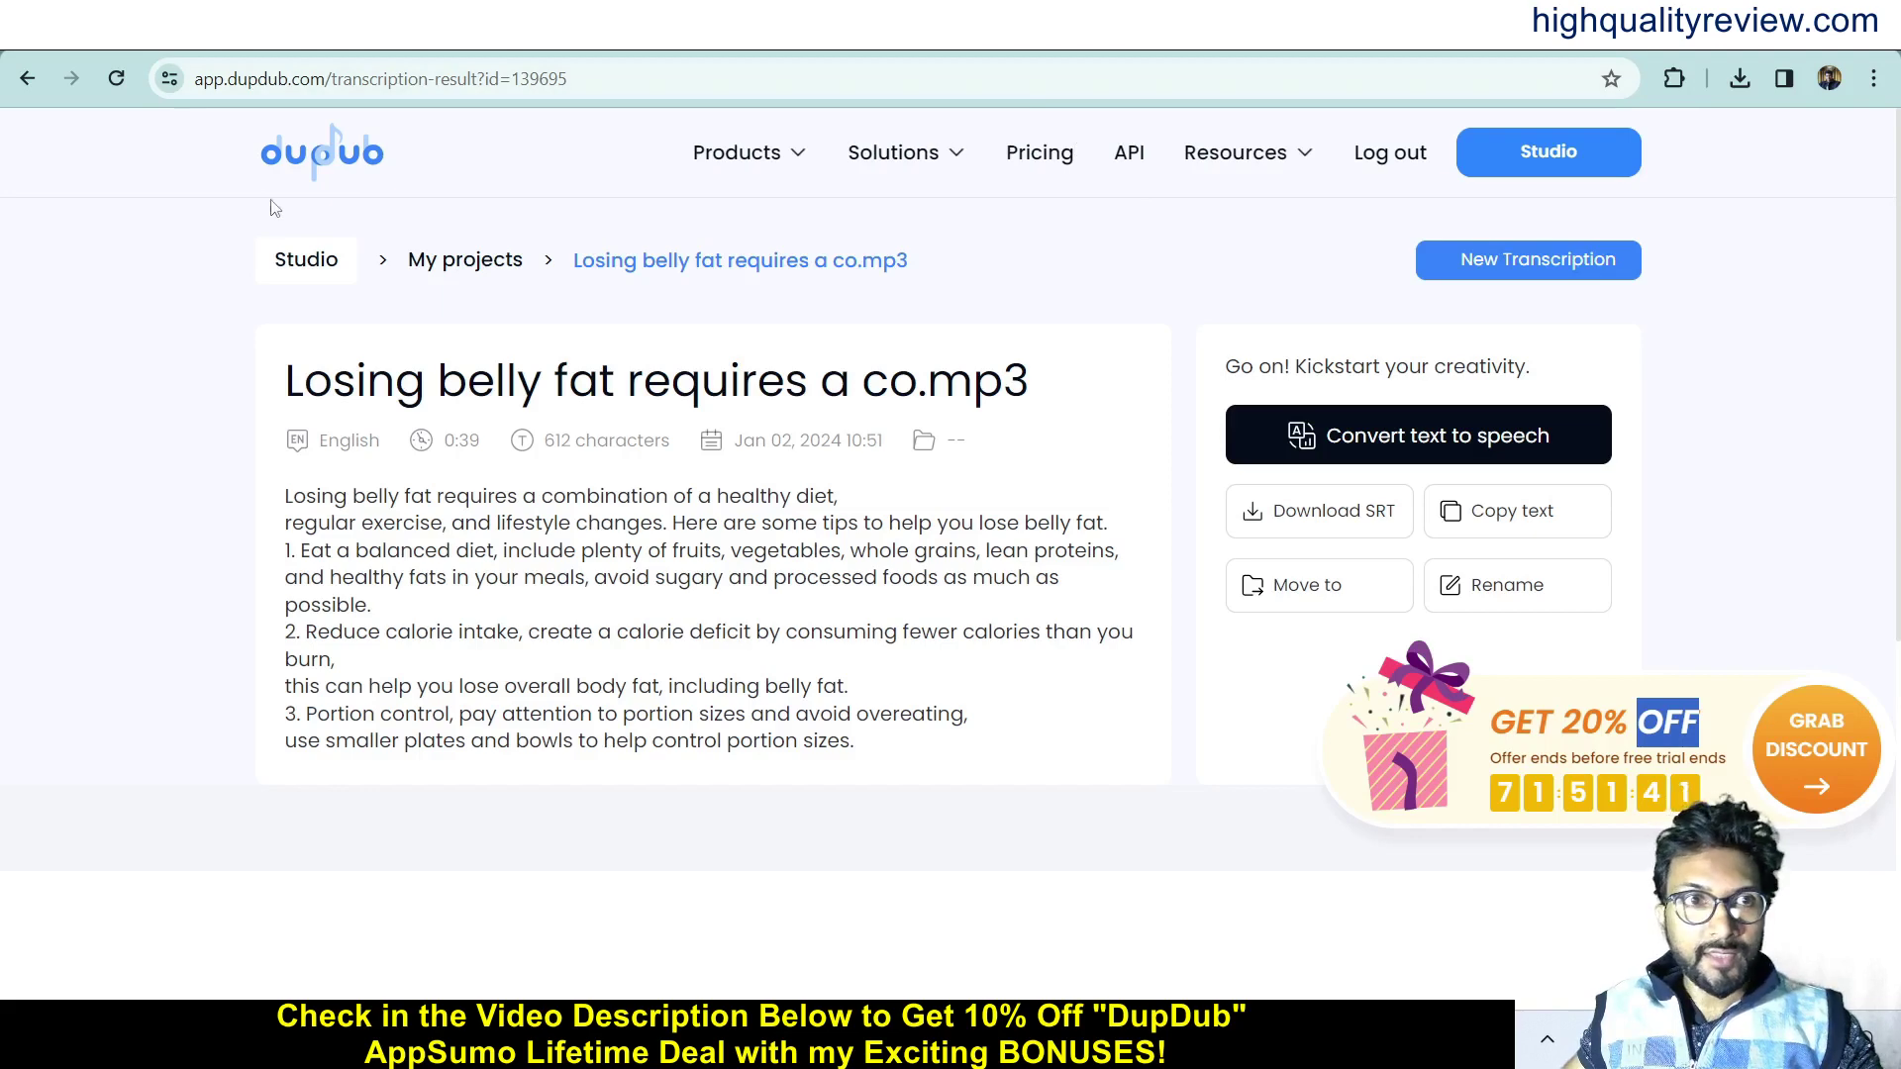
pyautogui.click(28, 79)
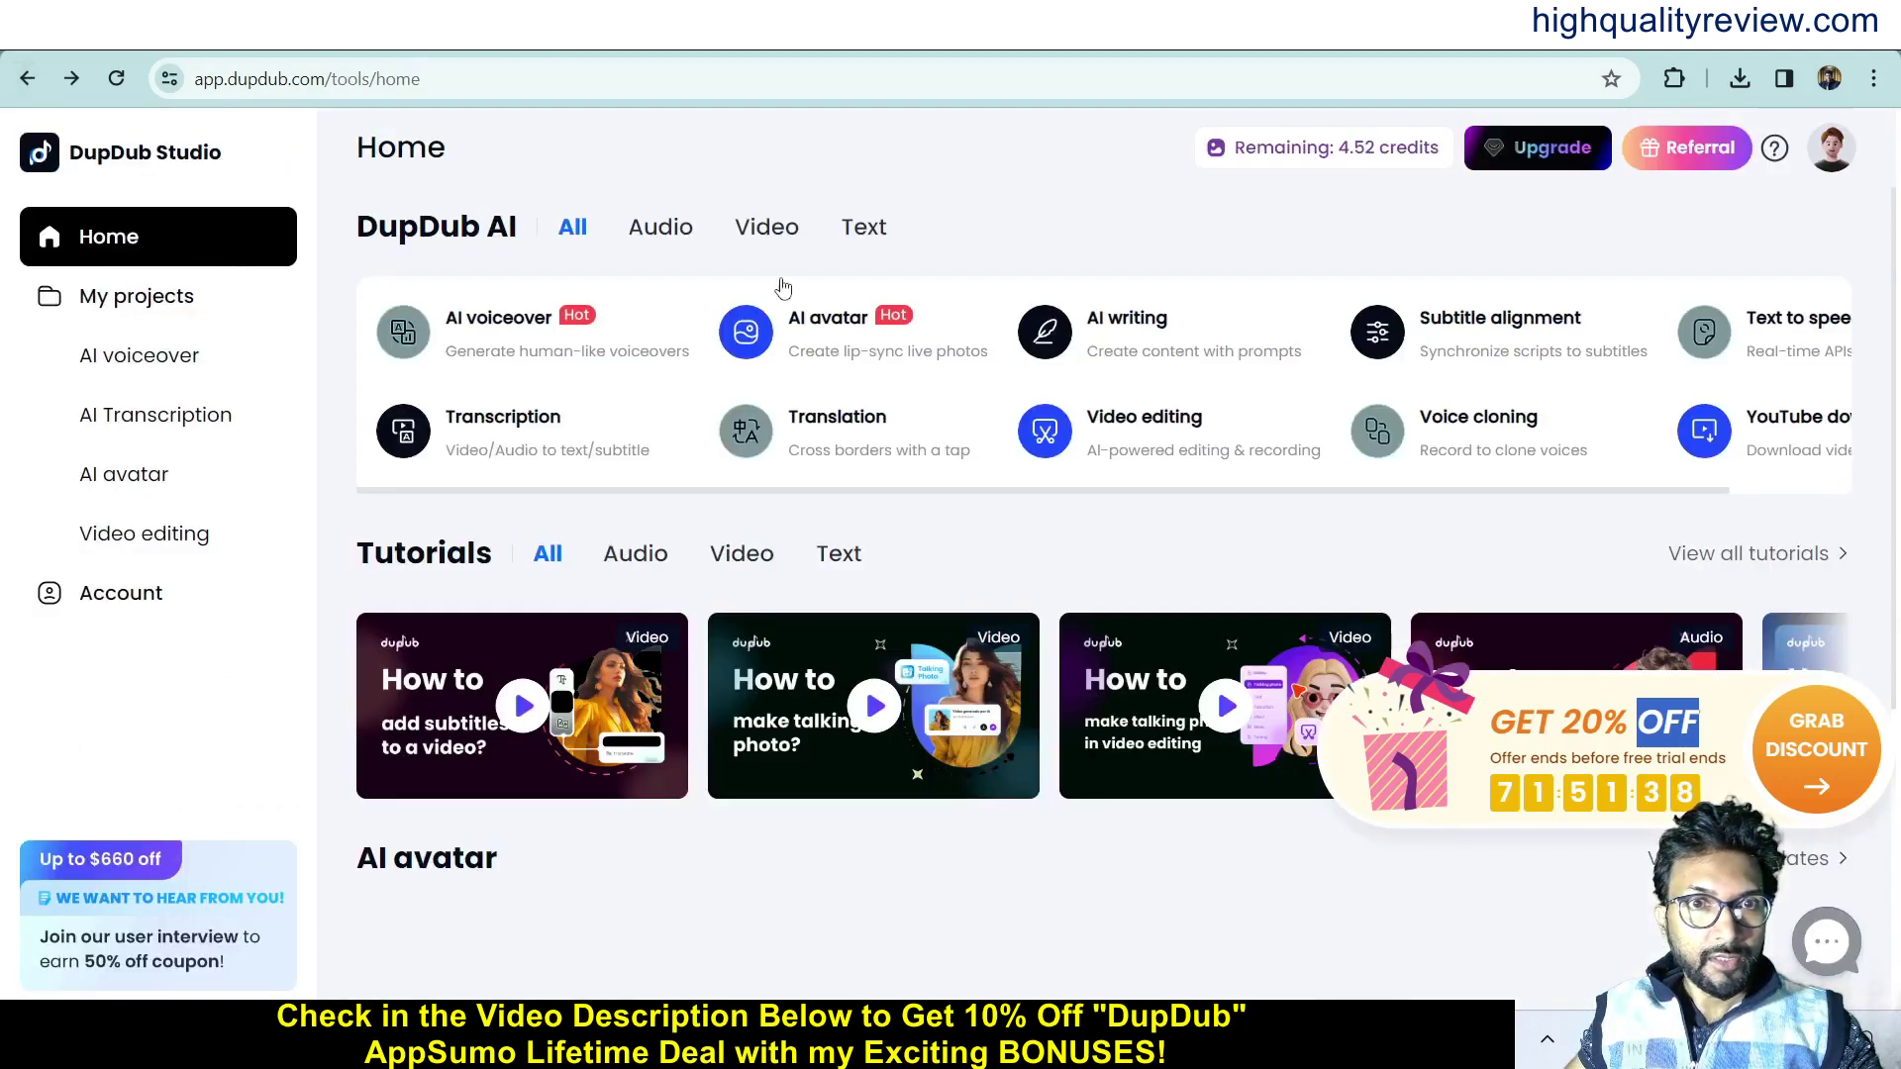
# Translate the pasted belly-fat paragraph from English into Spanish, then go back to Studio home.
pyautogui.click(839, 436)
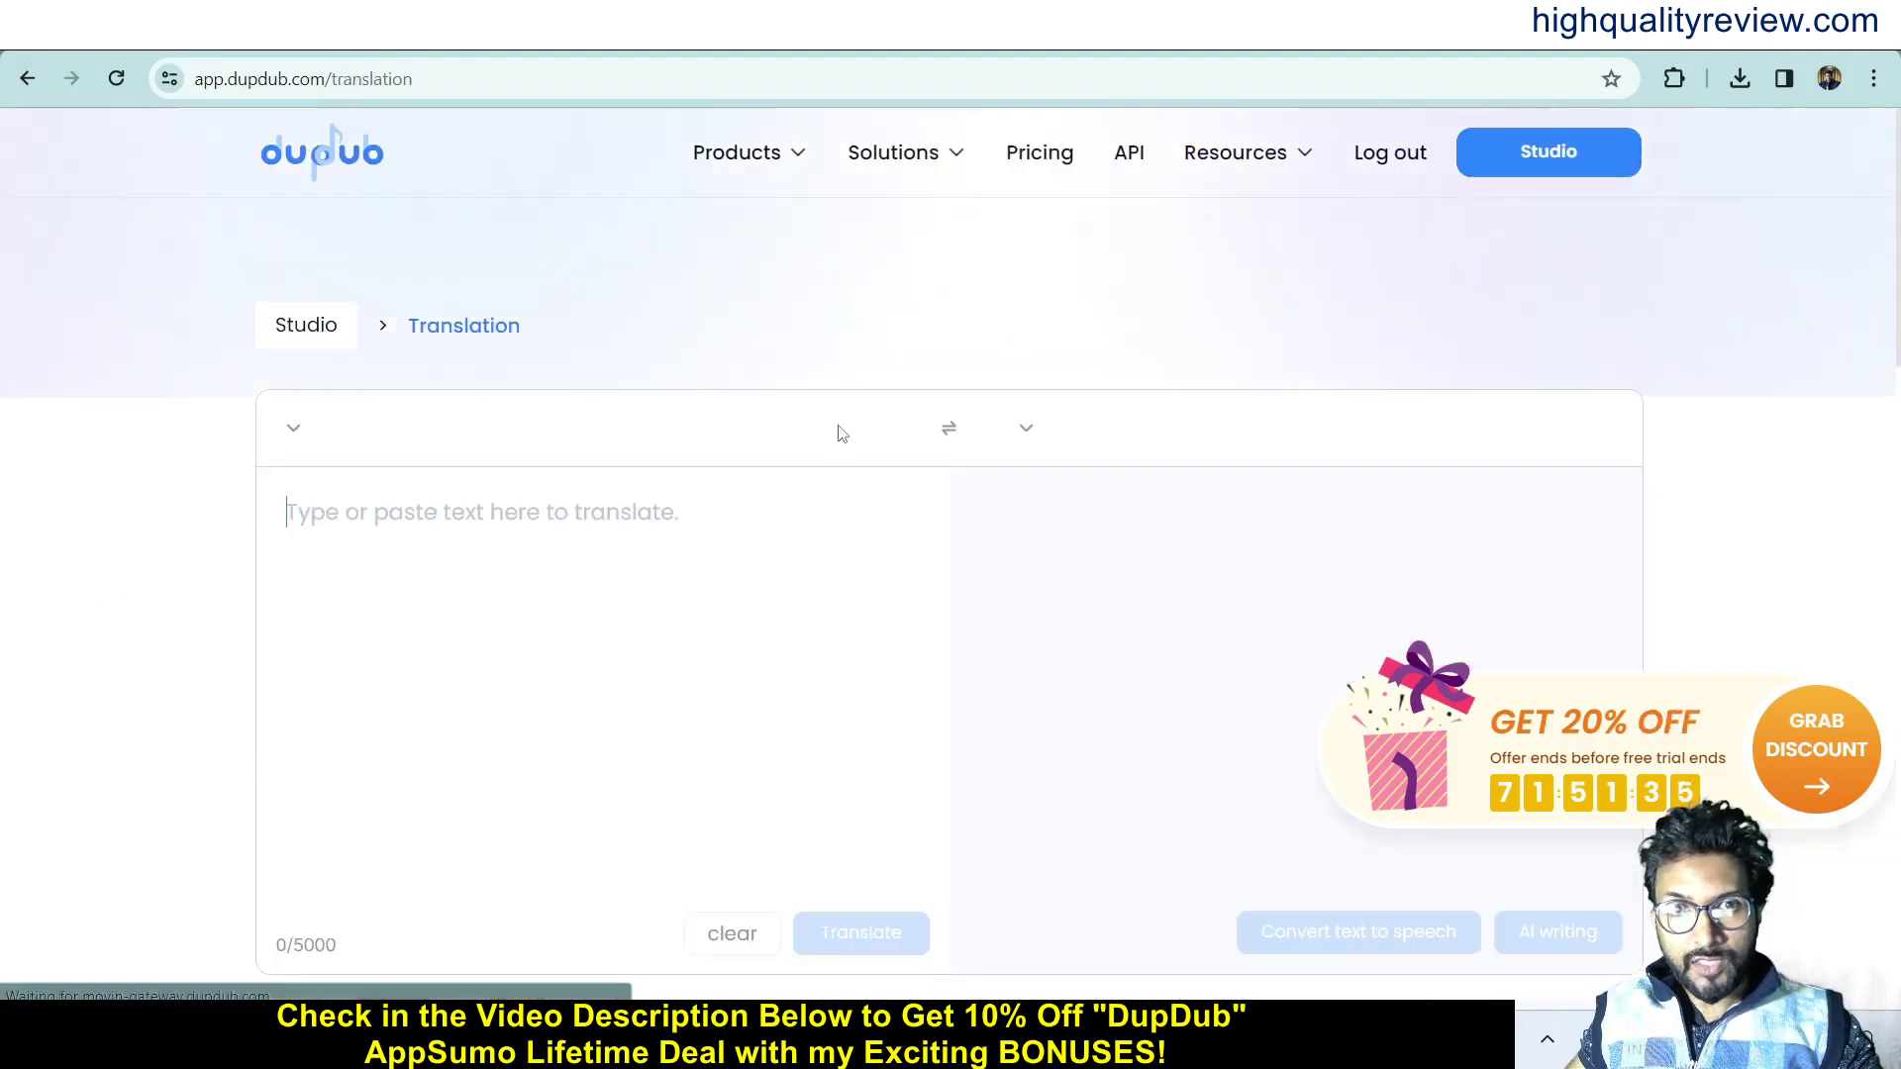
pyautogui.click(621, 516)
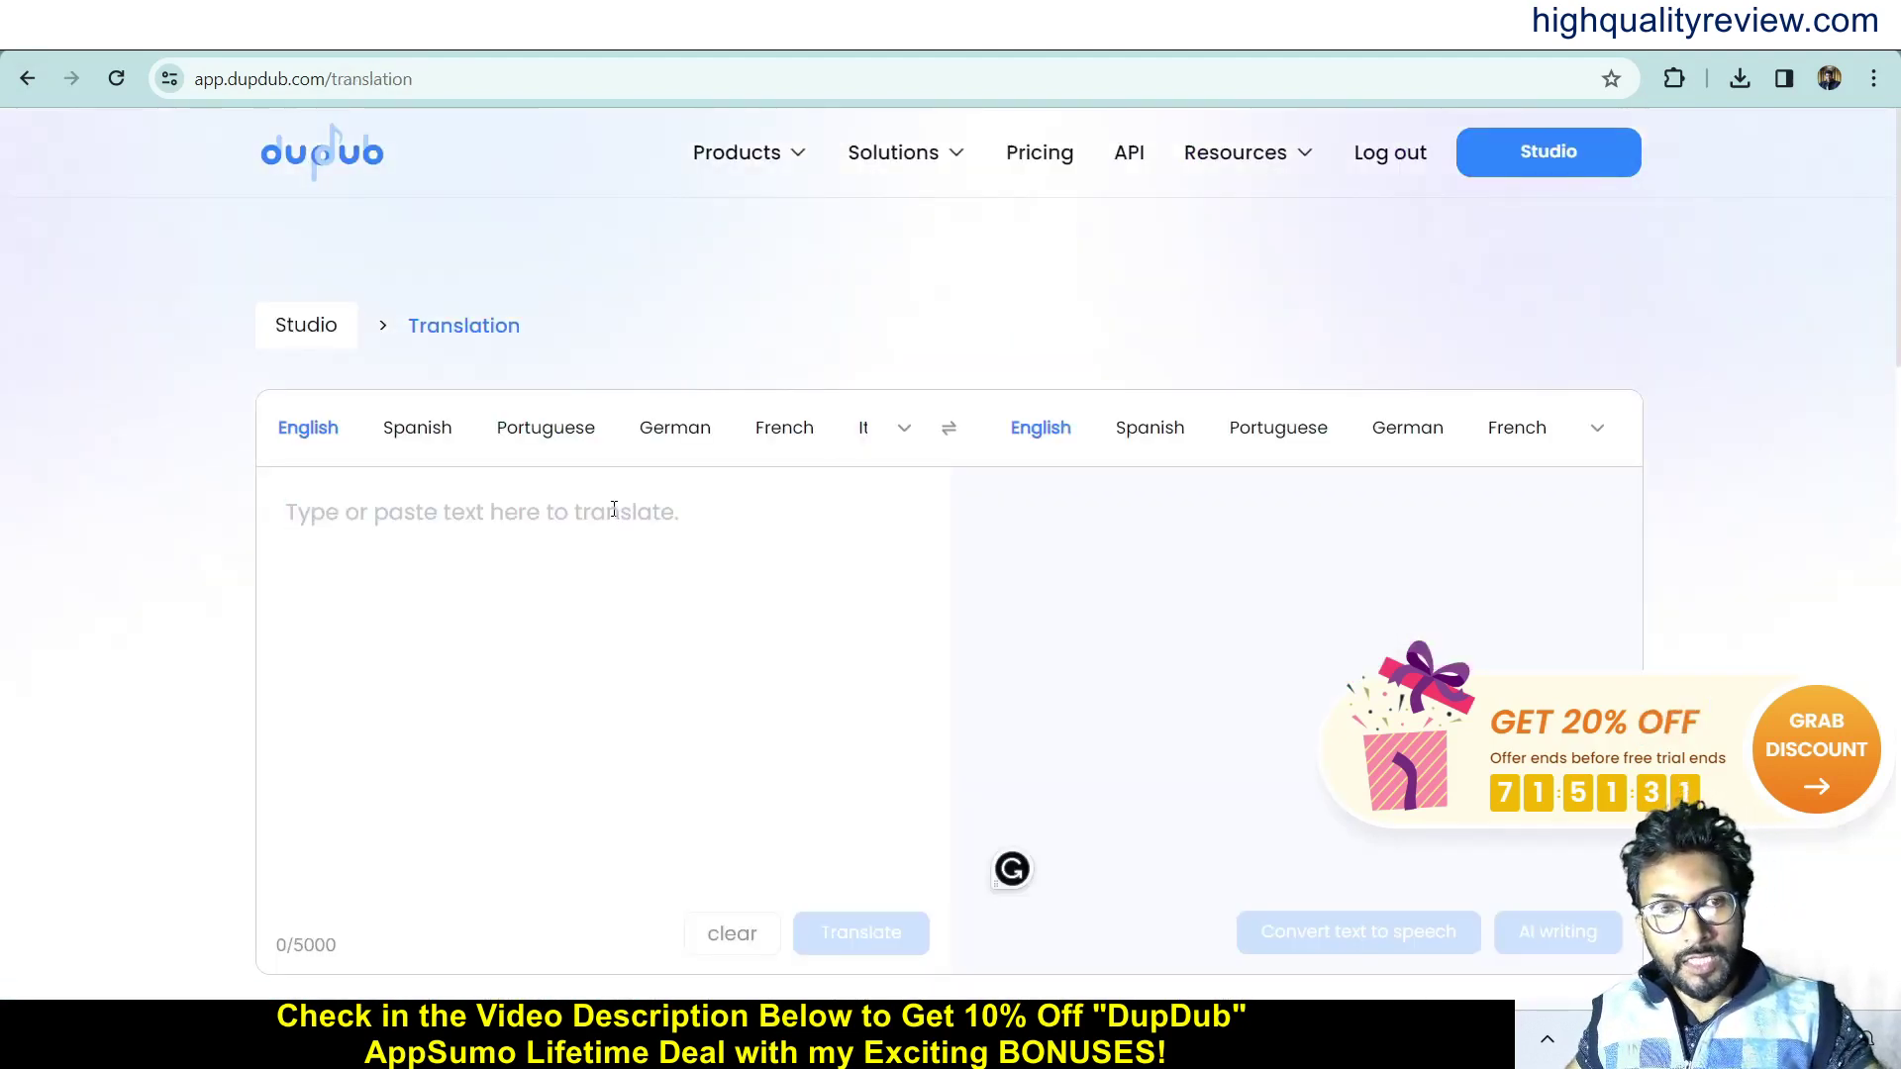
pyautogui.write('Losing belly fat involves a combination of regular exercise, a balanced diet, and healthy lifestyle choices. Engage in both aerobic exercises, such as running or cycling, and strength training to boost metabolism and burn calories. Focus on consuming nutrient-dense foods like fruits, vegetables, lean proteins, and whole grains while limiting processed foods and sugary drinks. Additionally, stay hydrated, get enough sleep, and manage stress levels, as these factors also play a crucial role in weight management. Remember, consistency is key, and gradual, sustainable changes in habits lead to long-term success in losing belly fat.')
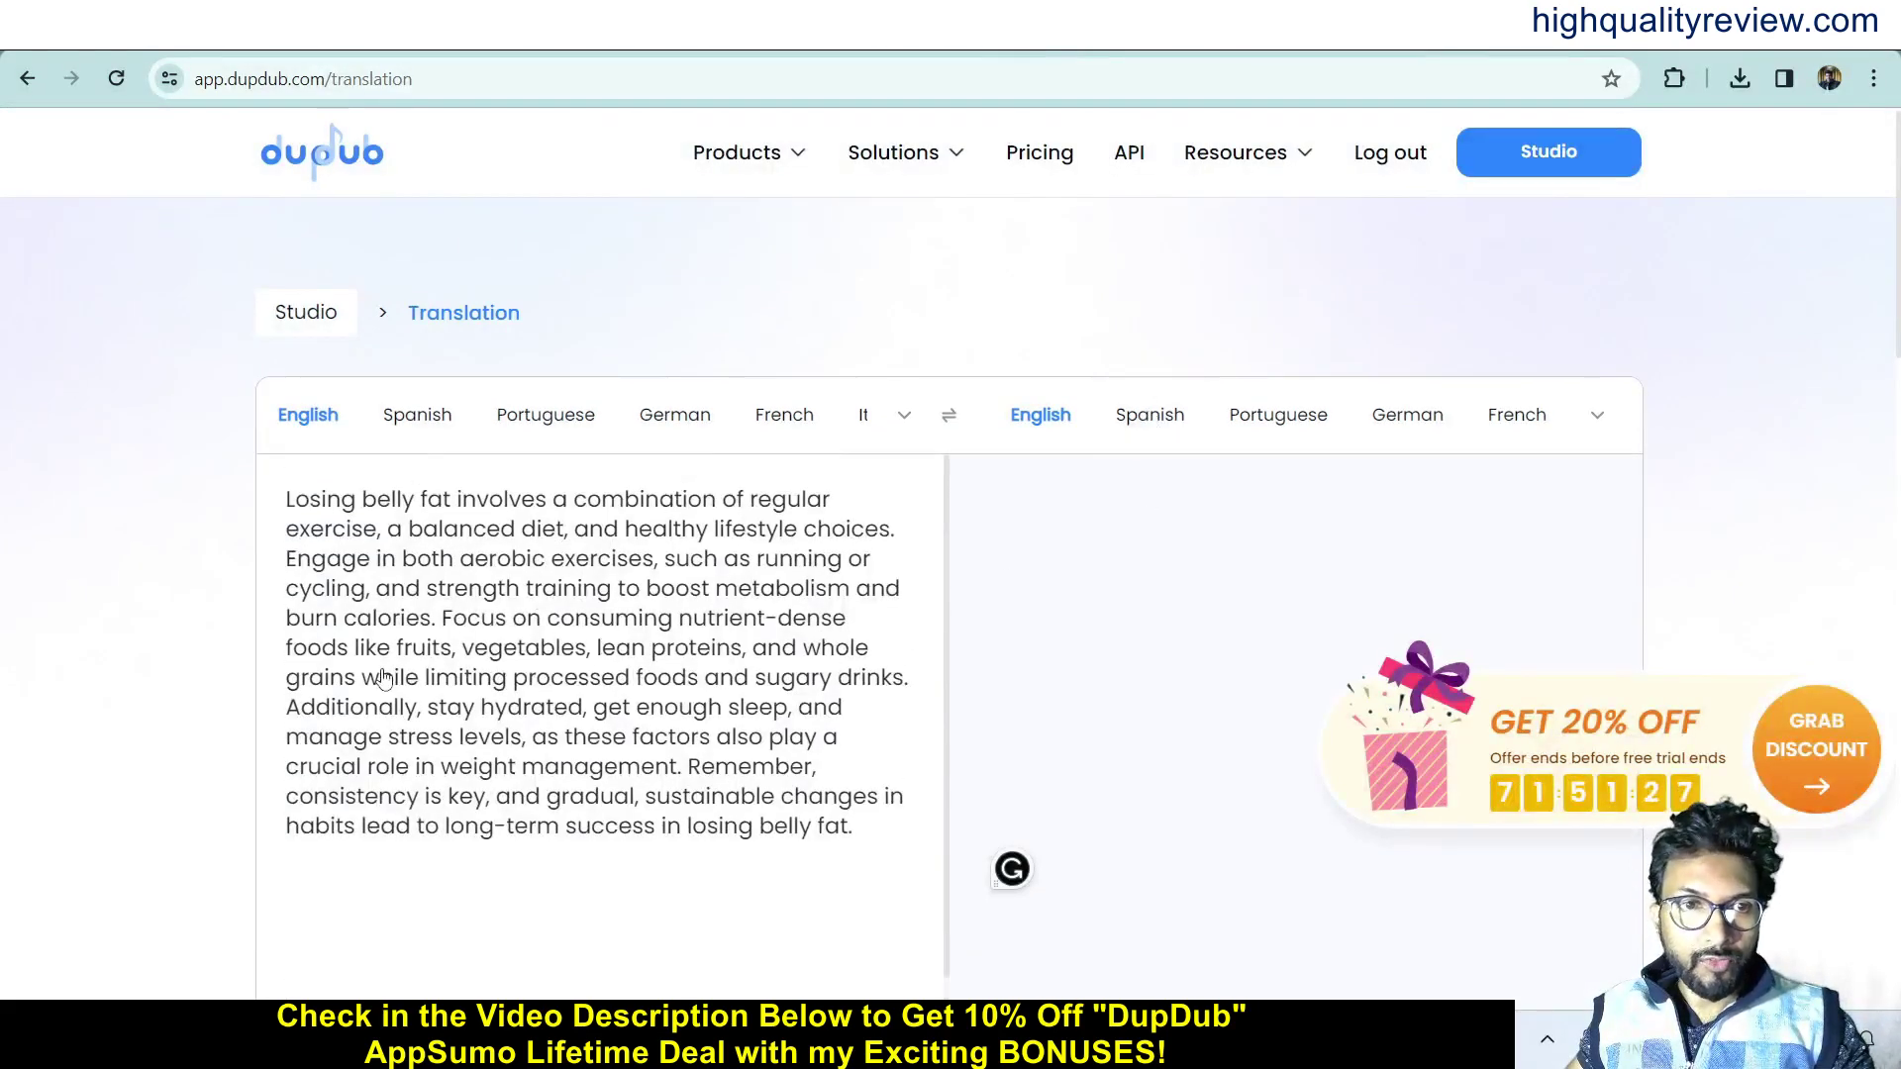
pyautogui.click(1154, 417)
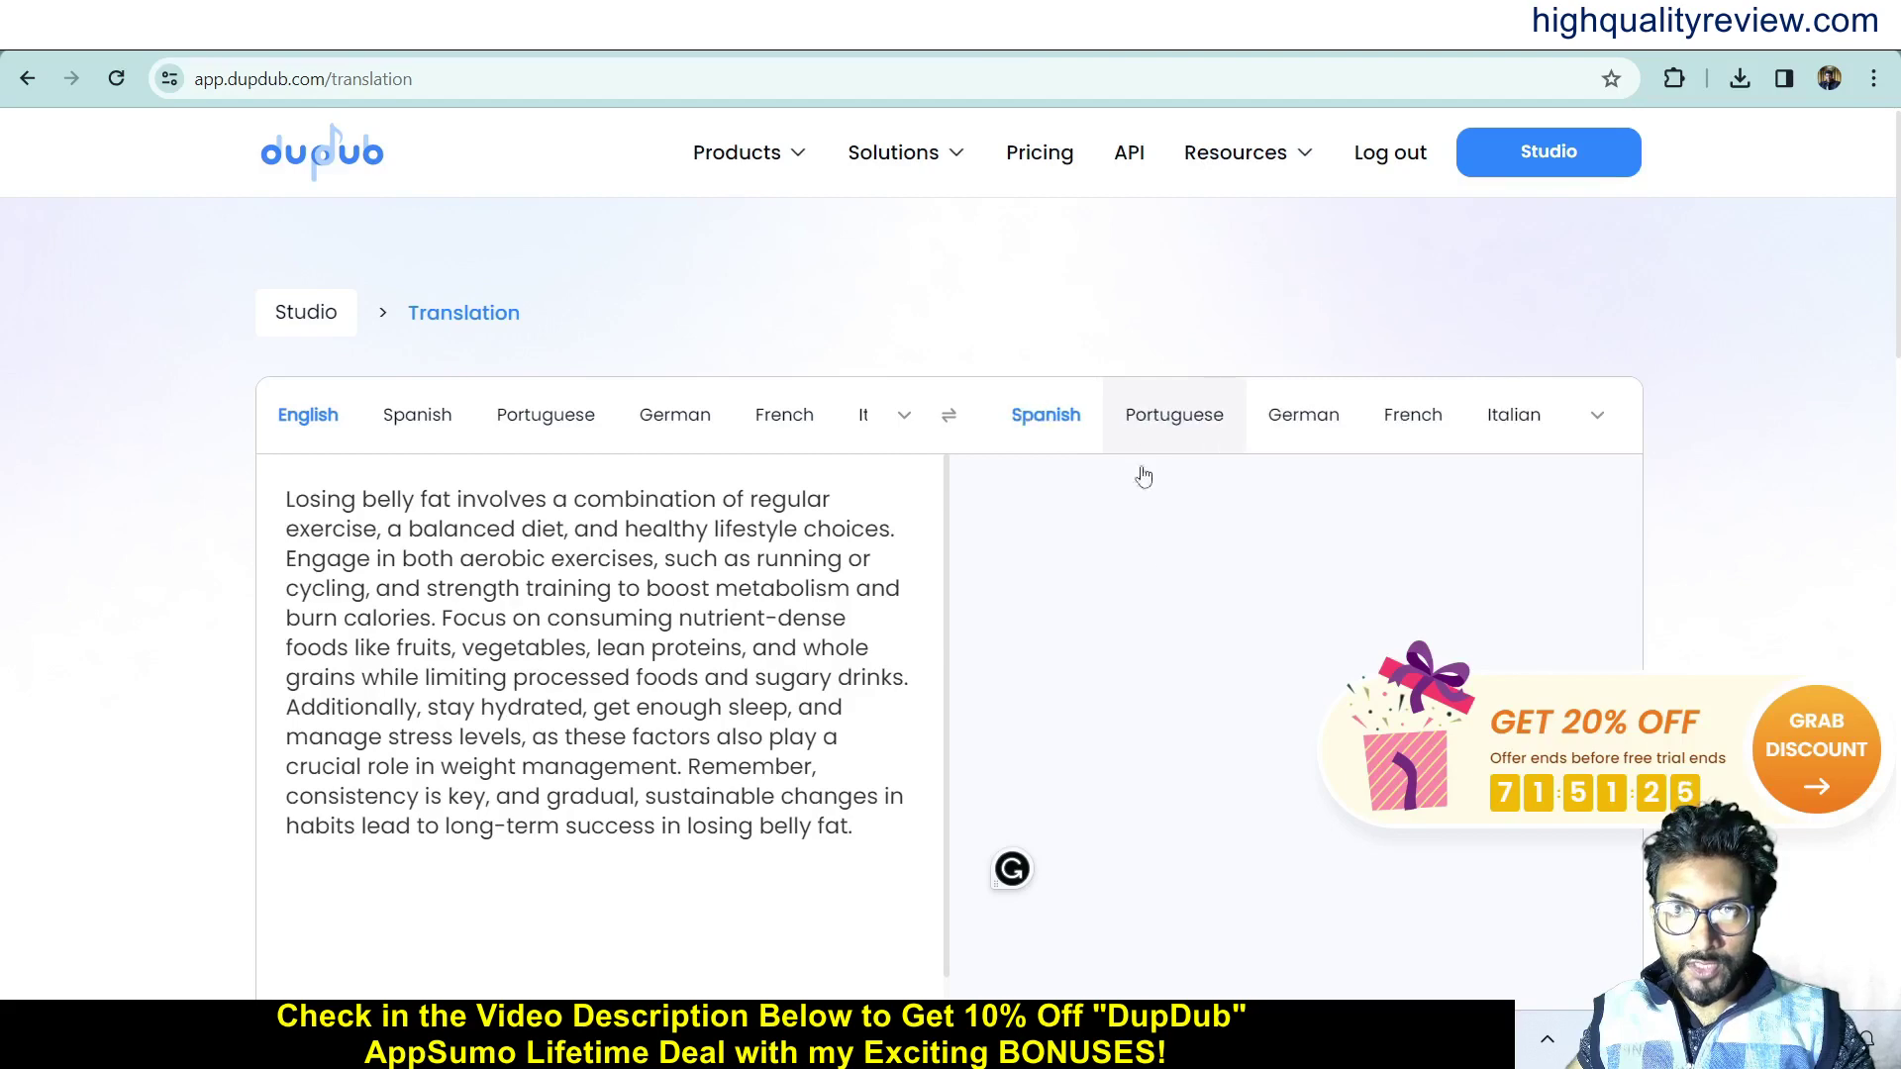
pyautogui.scroll(-2, 1061, 706)
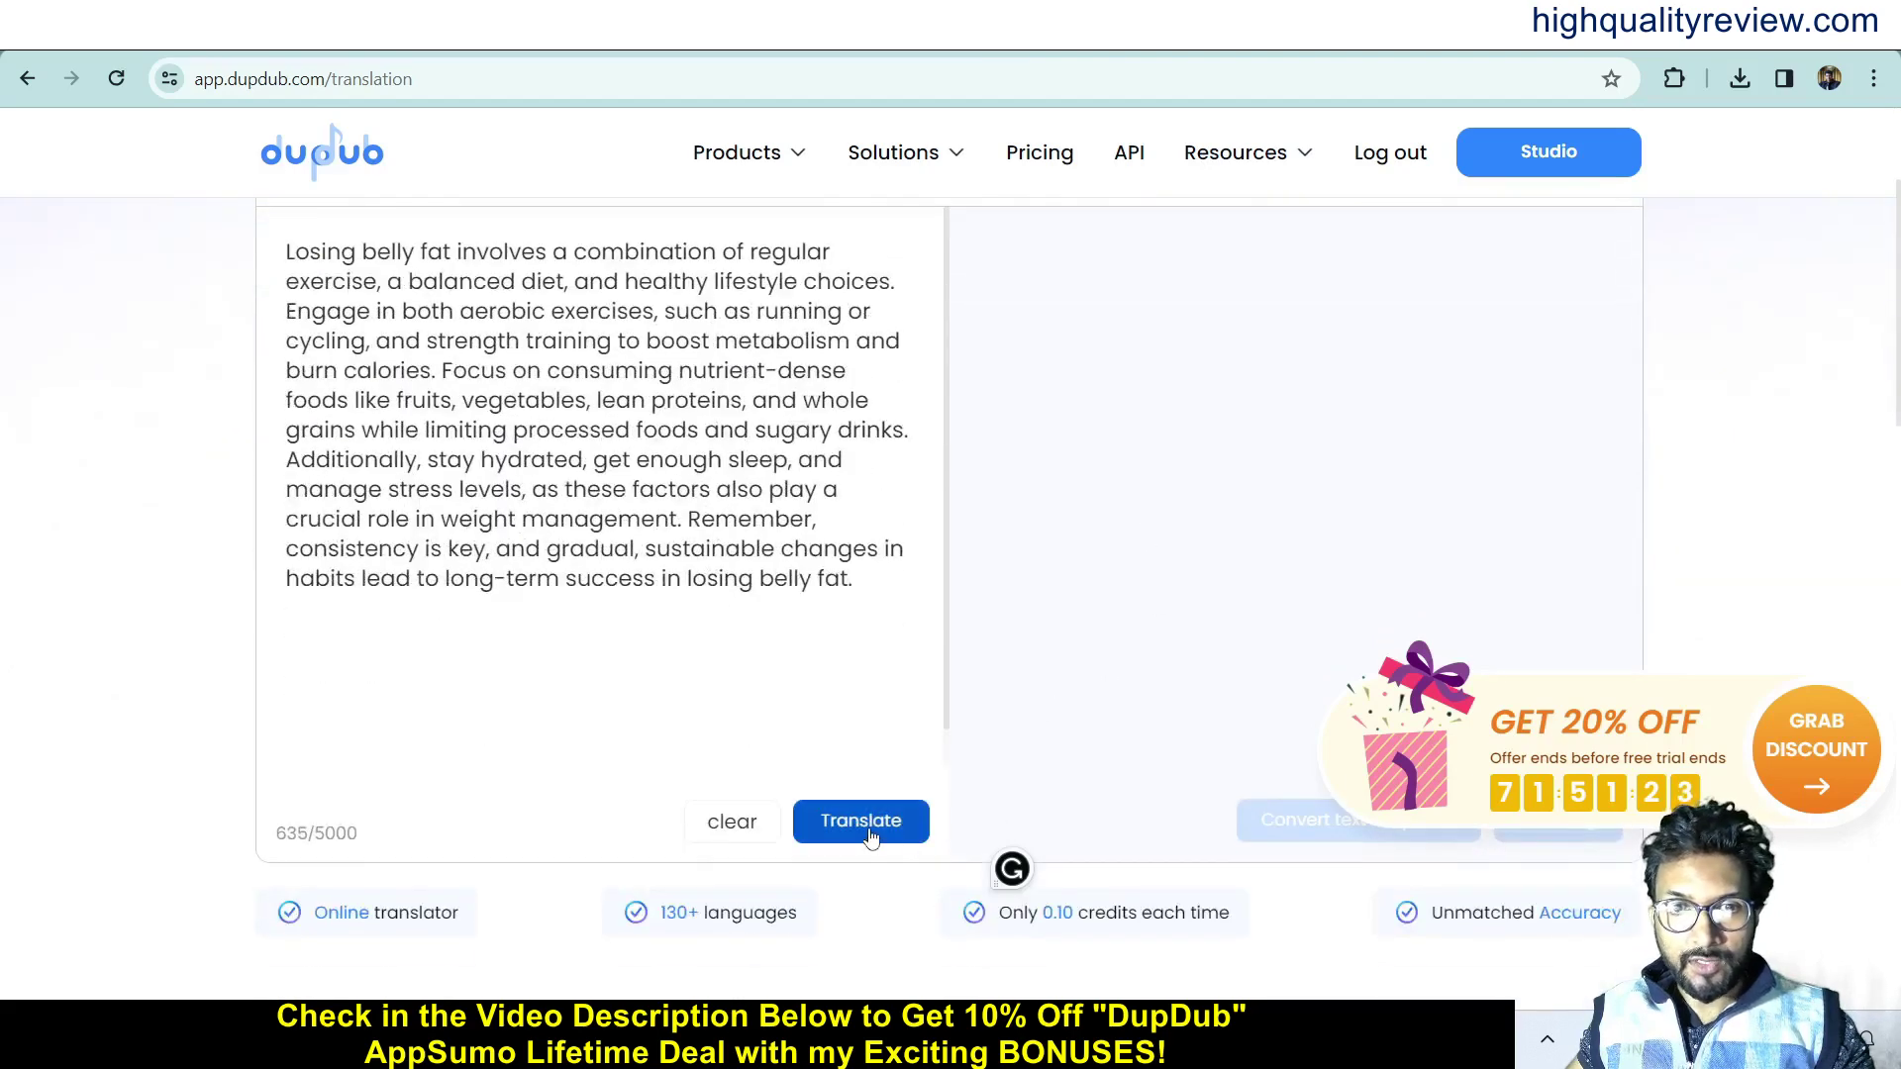
pyautogui.click(870, 828)
pyautogui.scroll(2, 1108, 656)
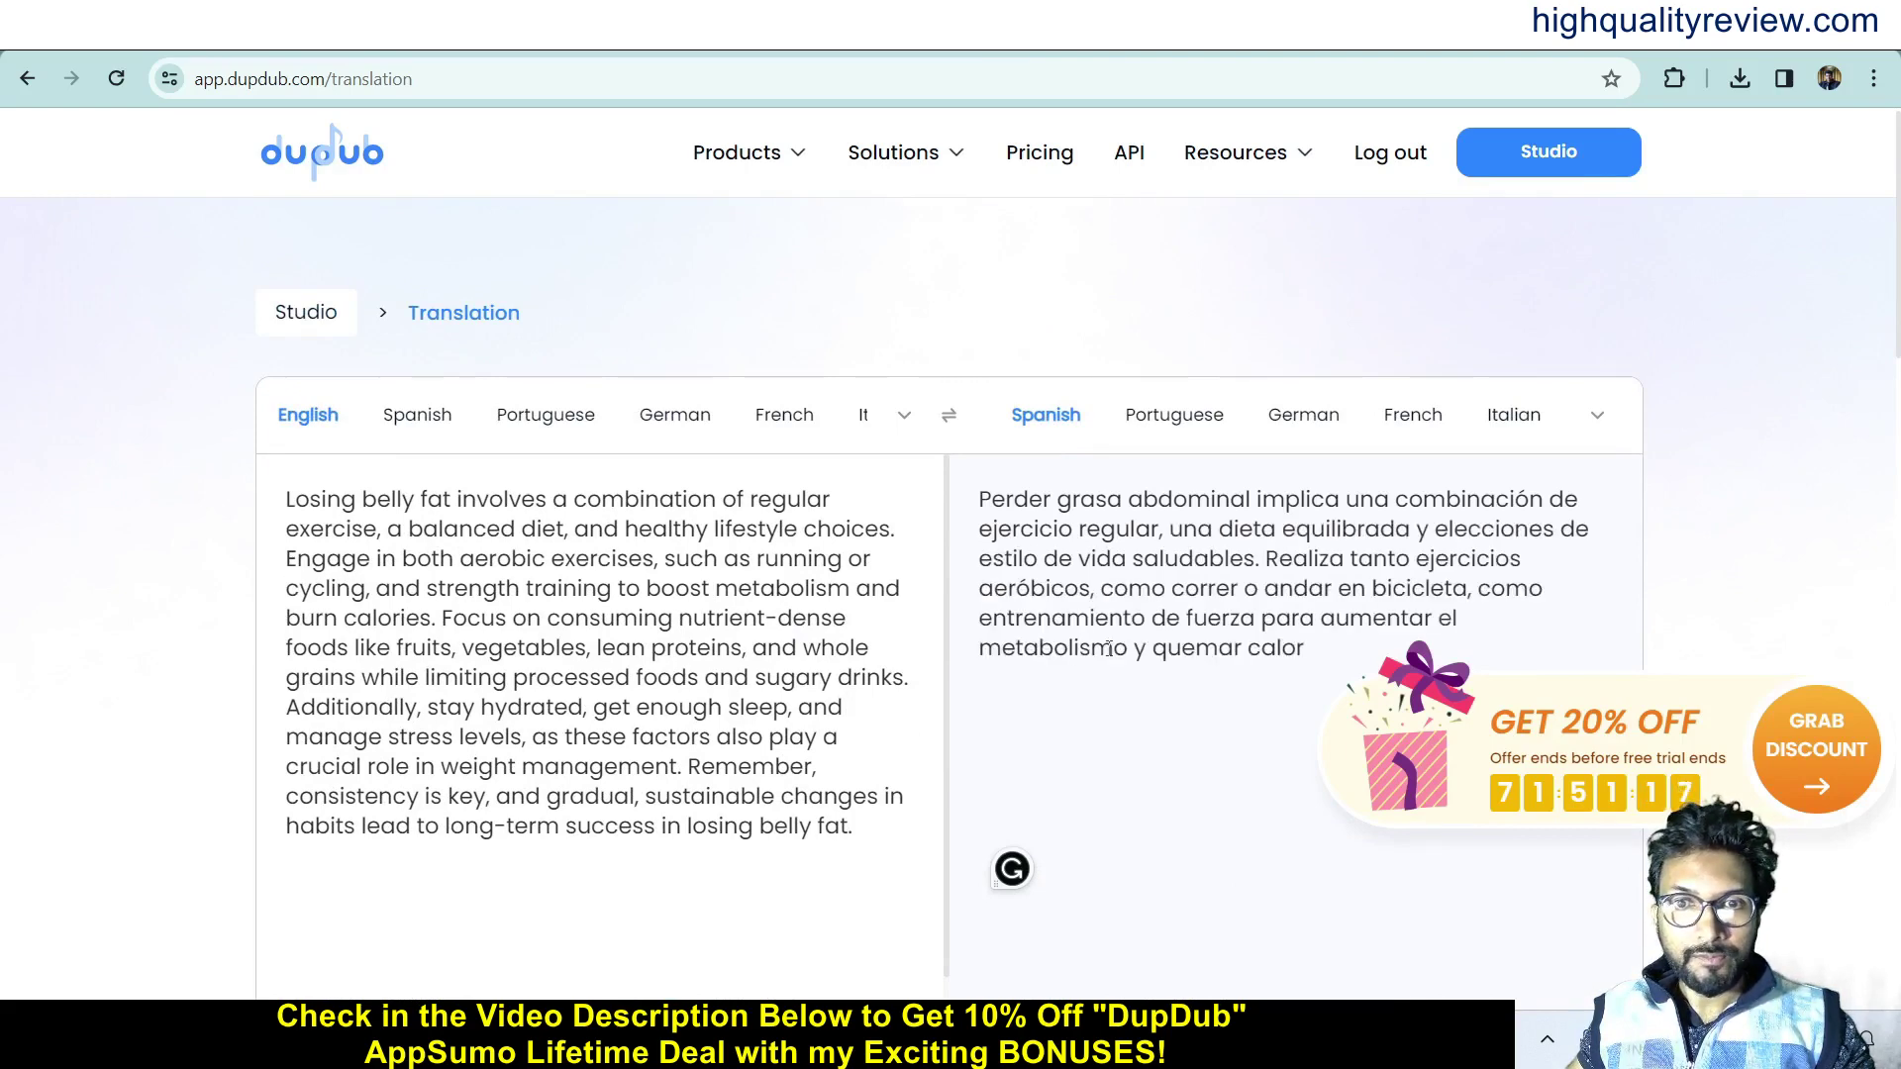
pyautogui.click(28, 79)
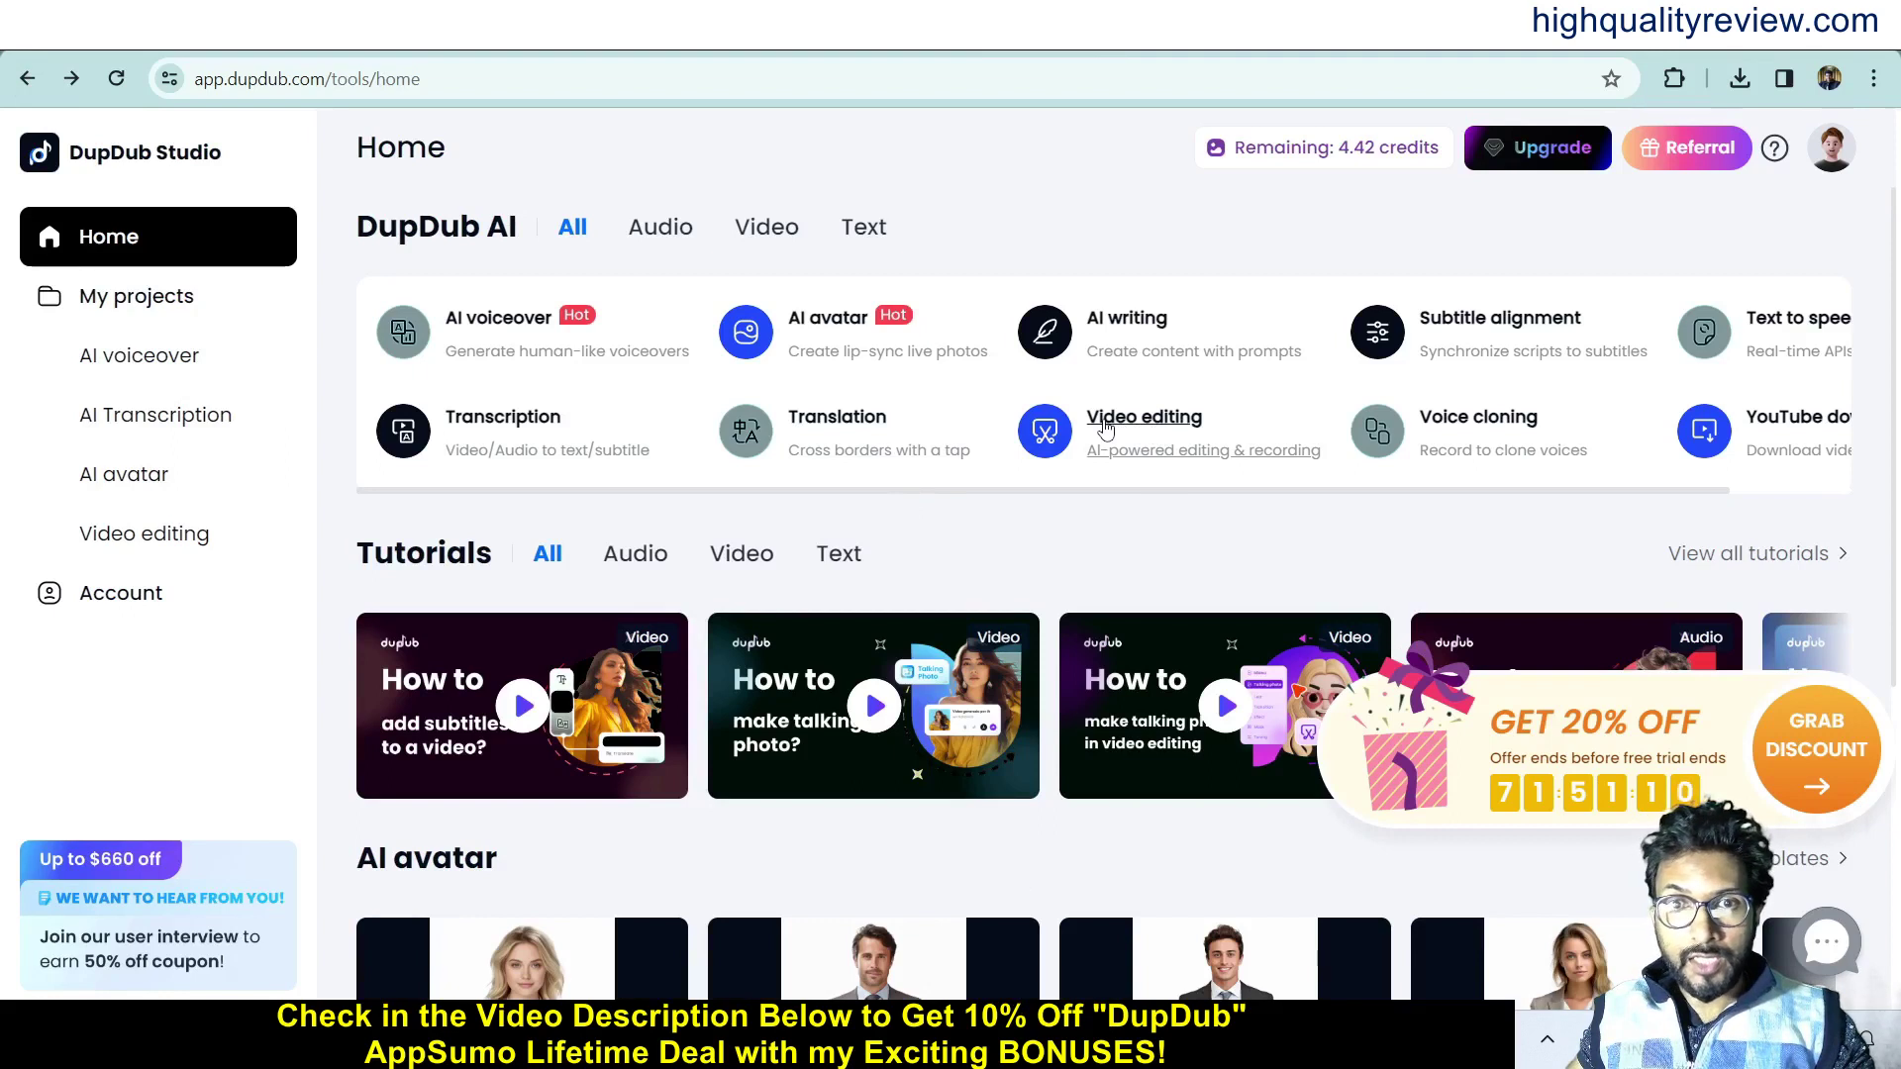
# Open the video editor, dismiss the page translation popup, and upload face.mp4 and girl face.mp4.
pyautogui.click(1107, 426)
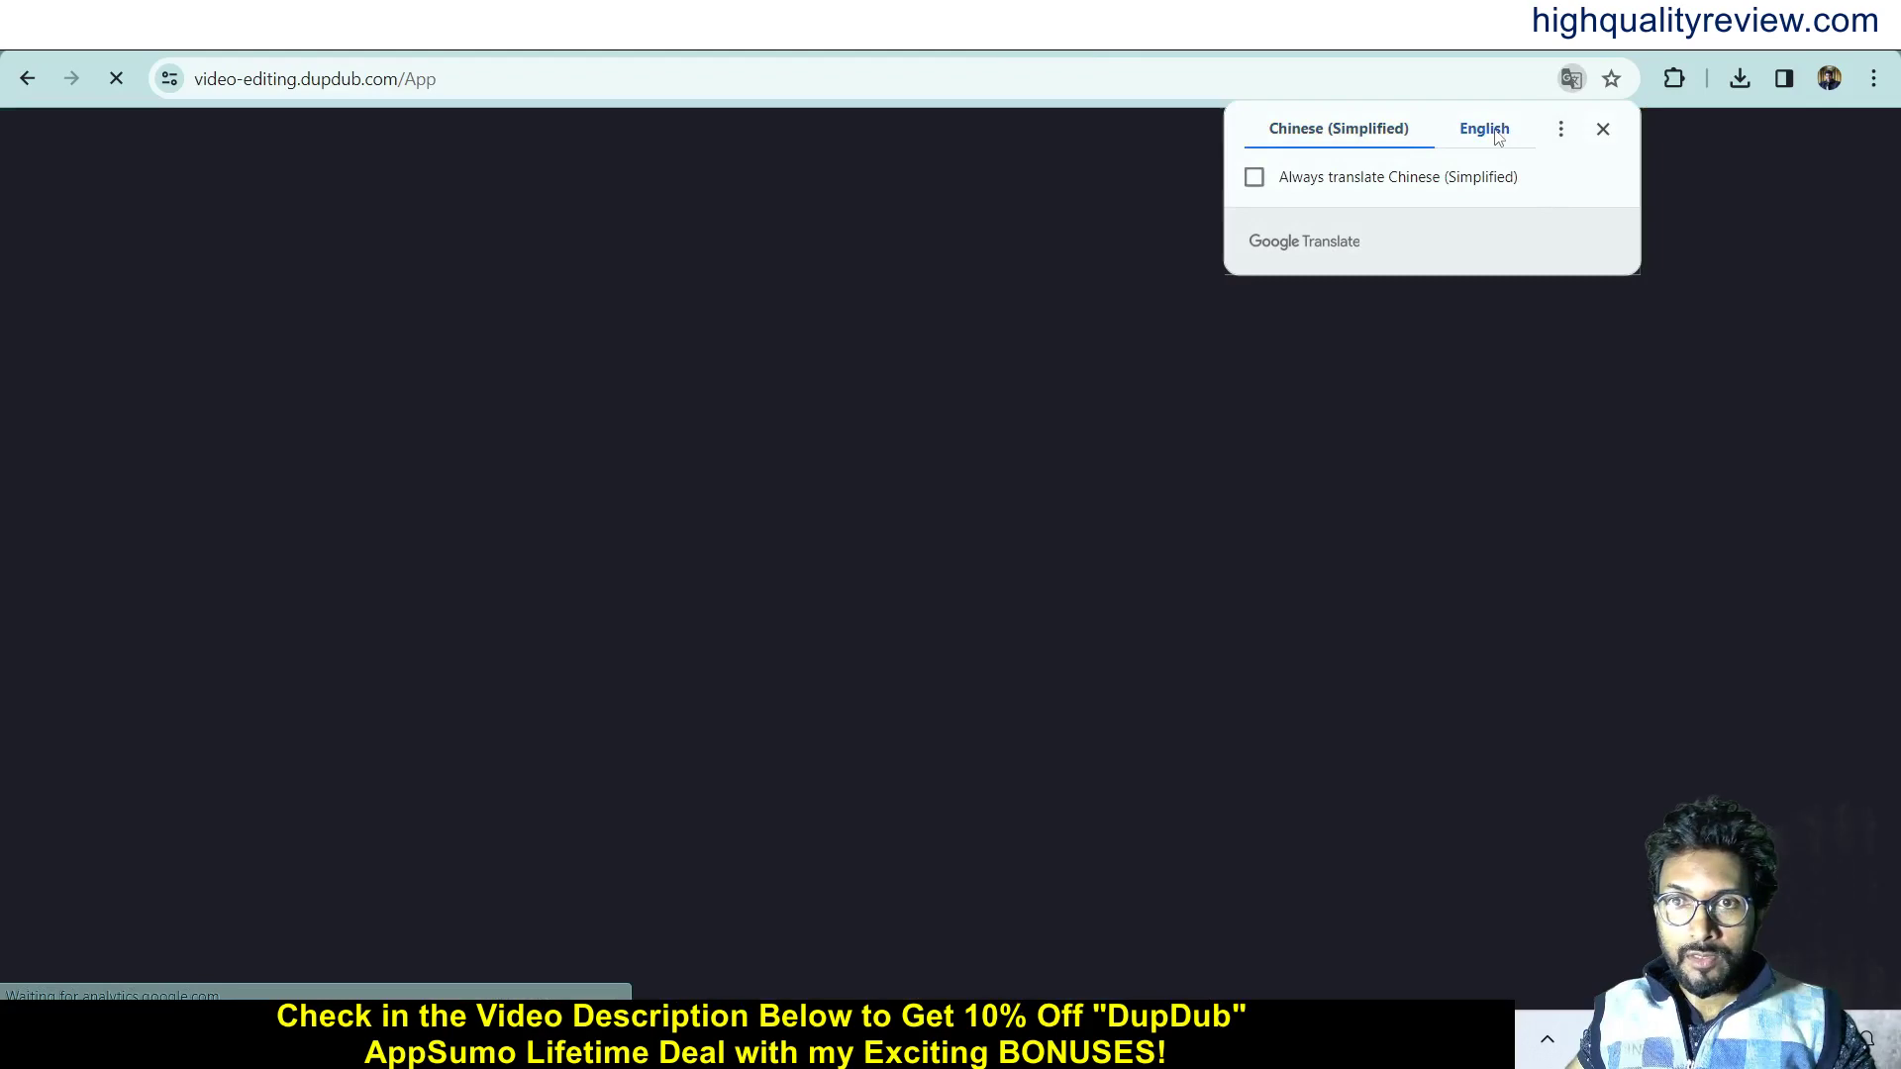
pyautogui.click(1497, 136)
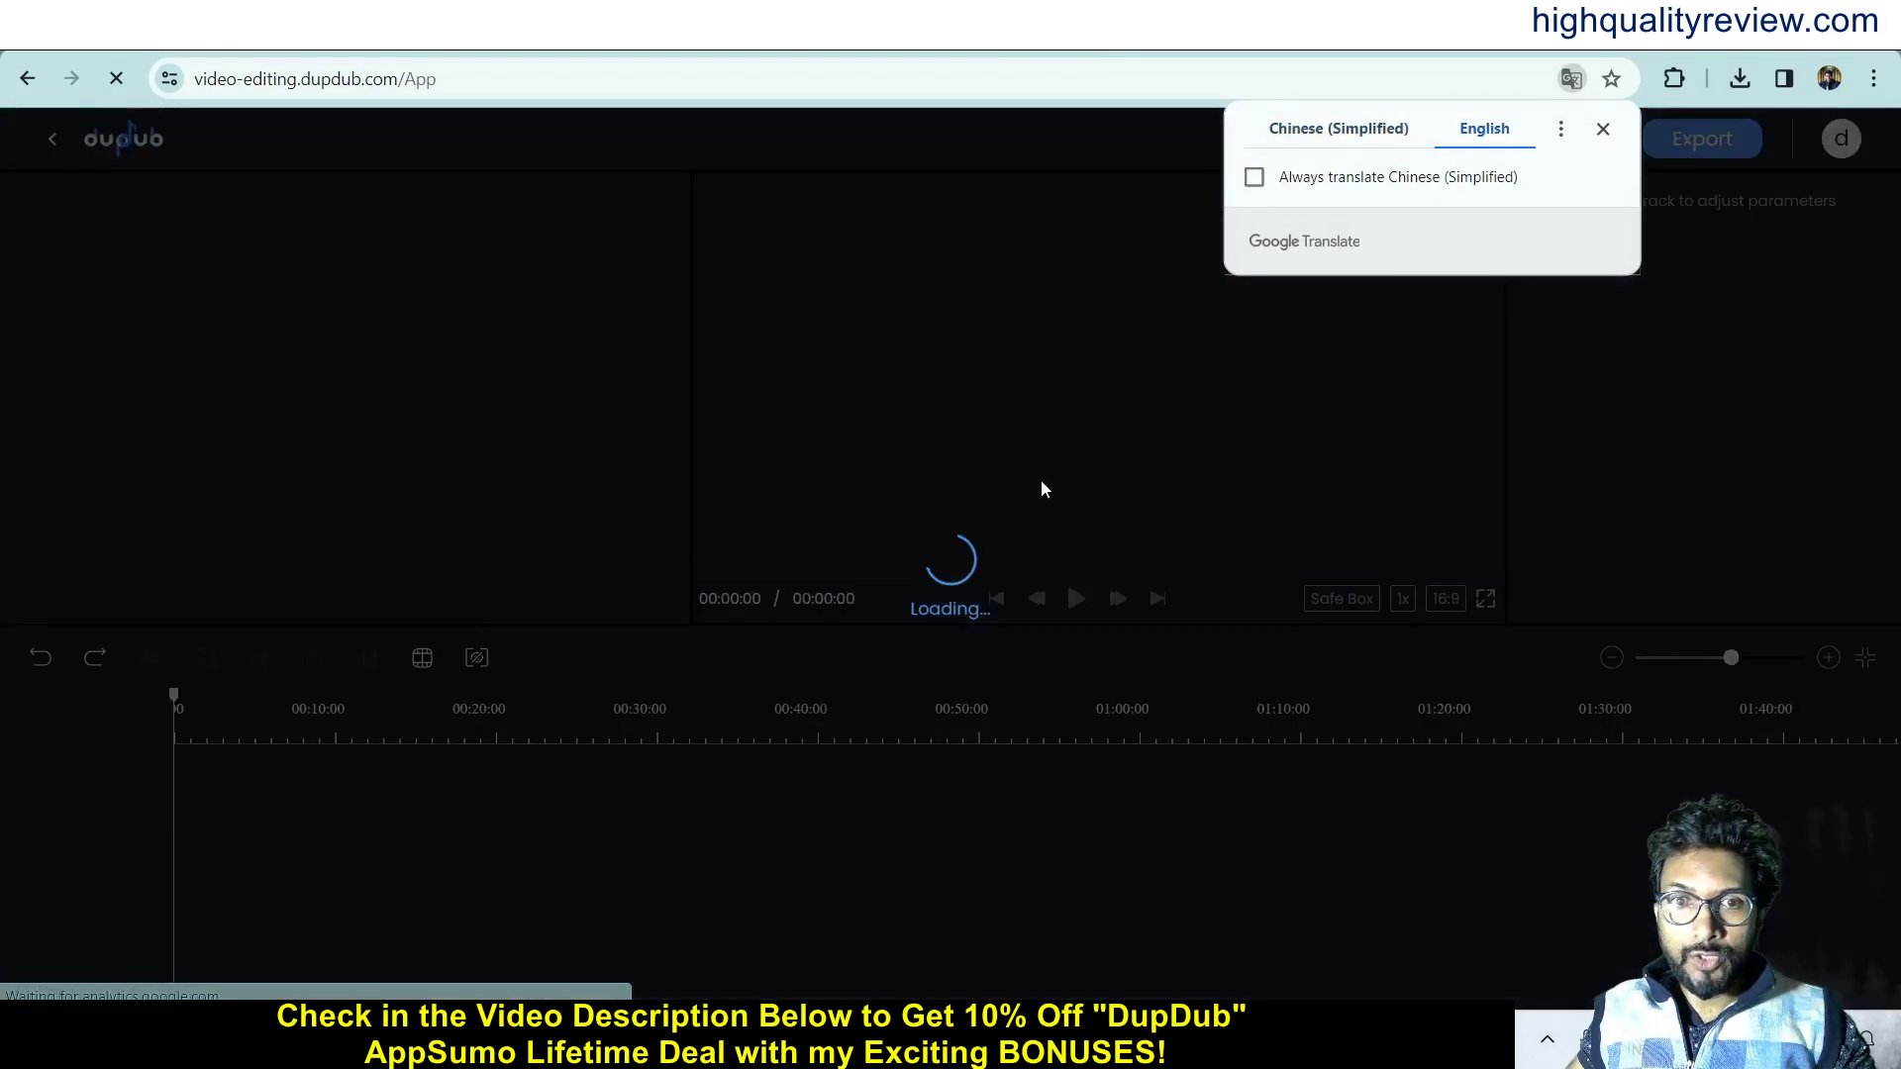
pyautogui.click(1603, 128)
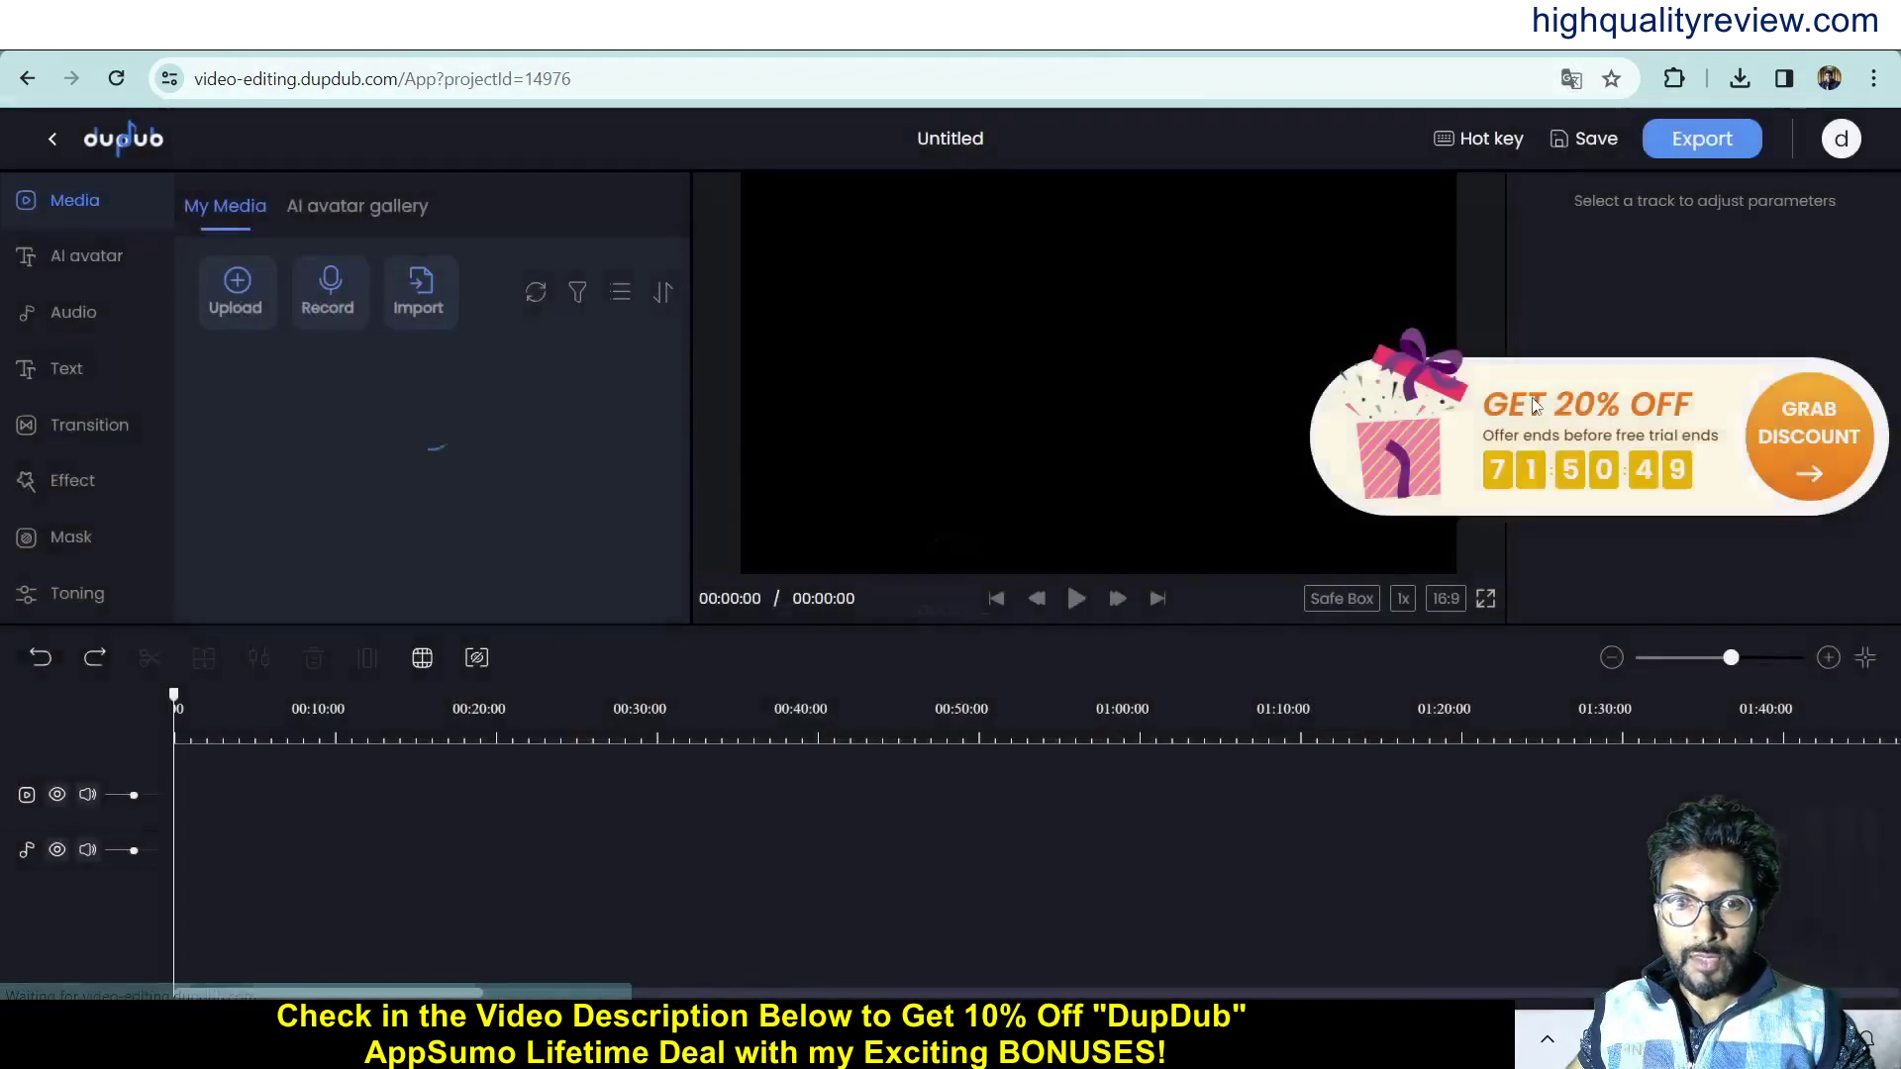
pyautogui.moveTo(1564, 460); pyautogui.dragTo(1640, 699)
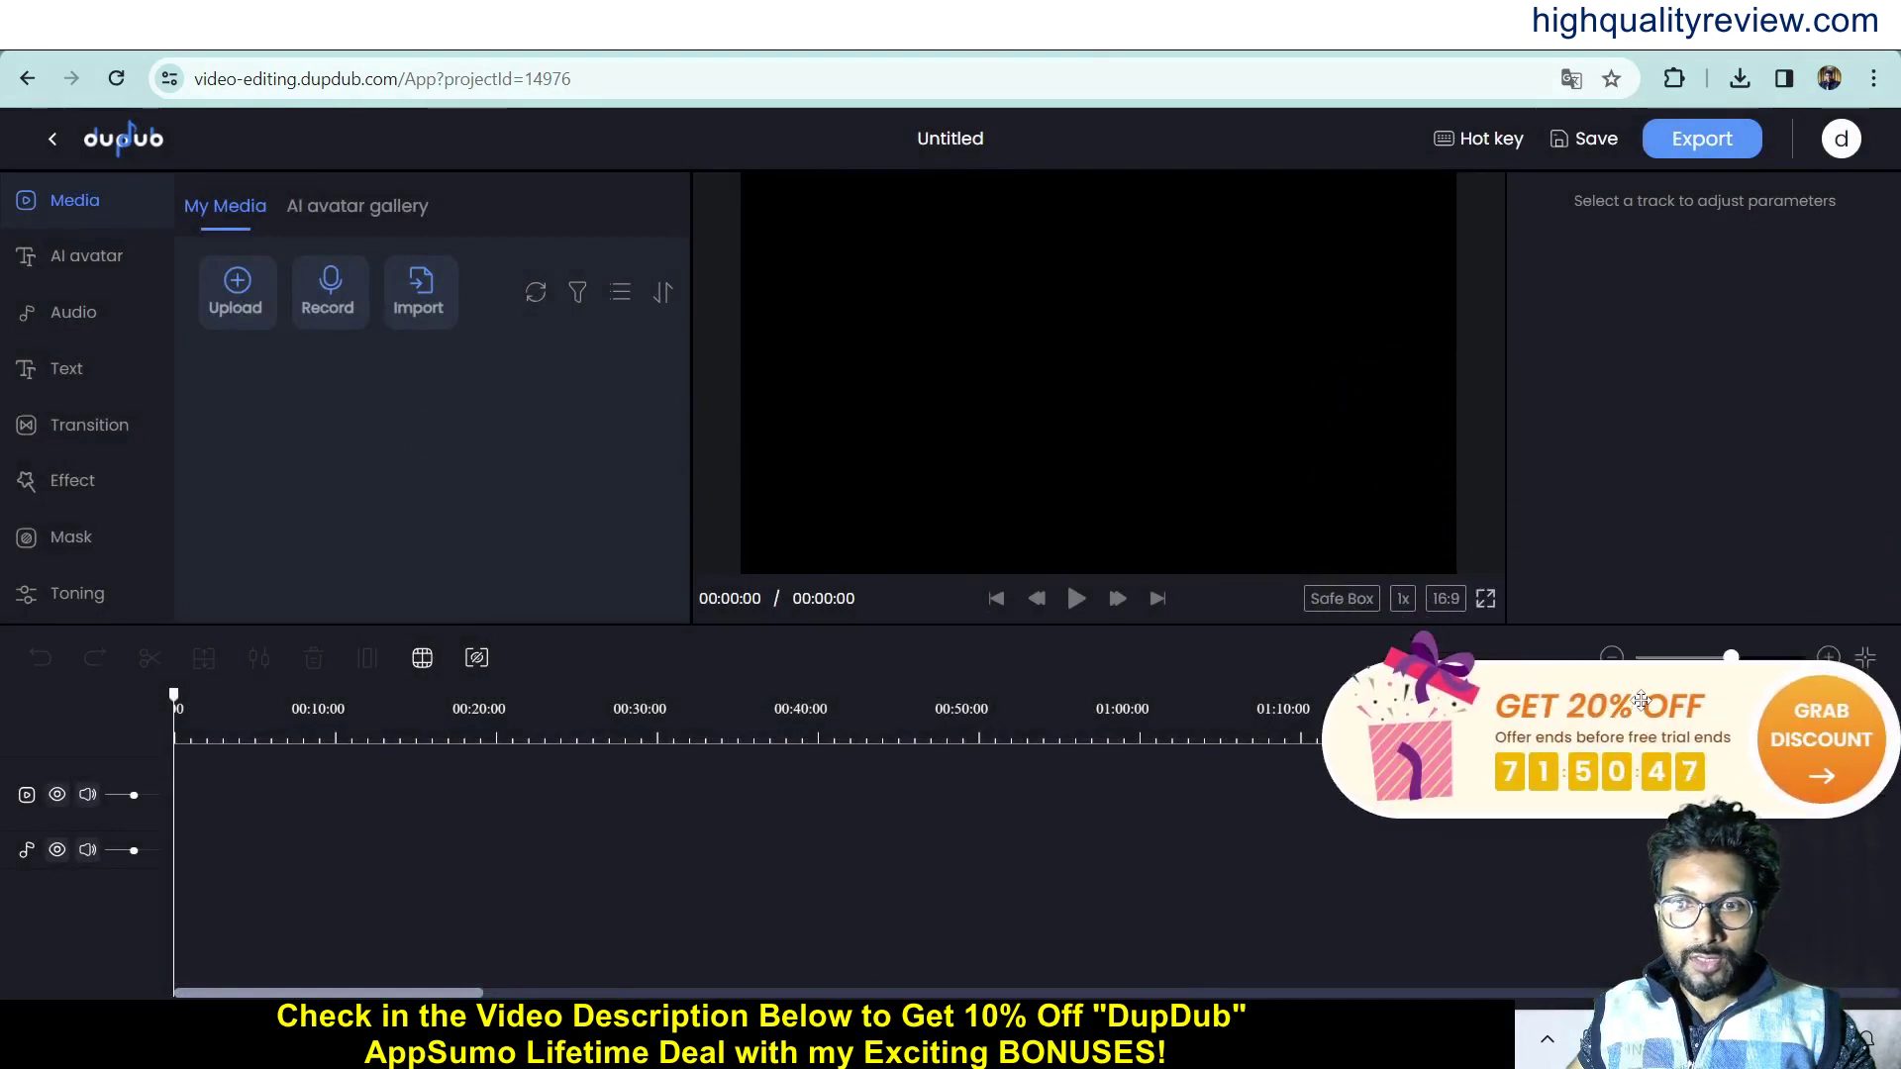
pyautogui.click(244, 297)
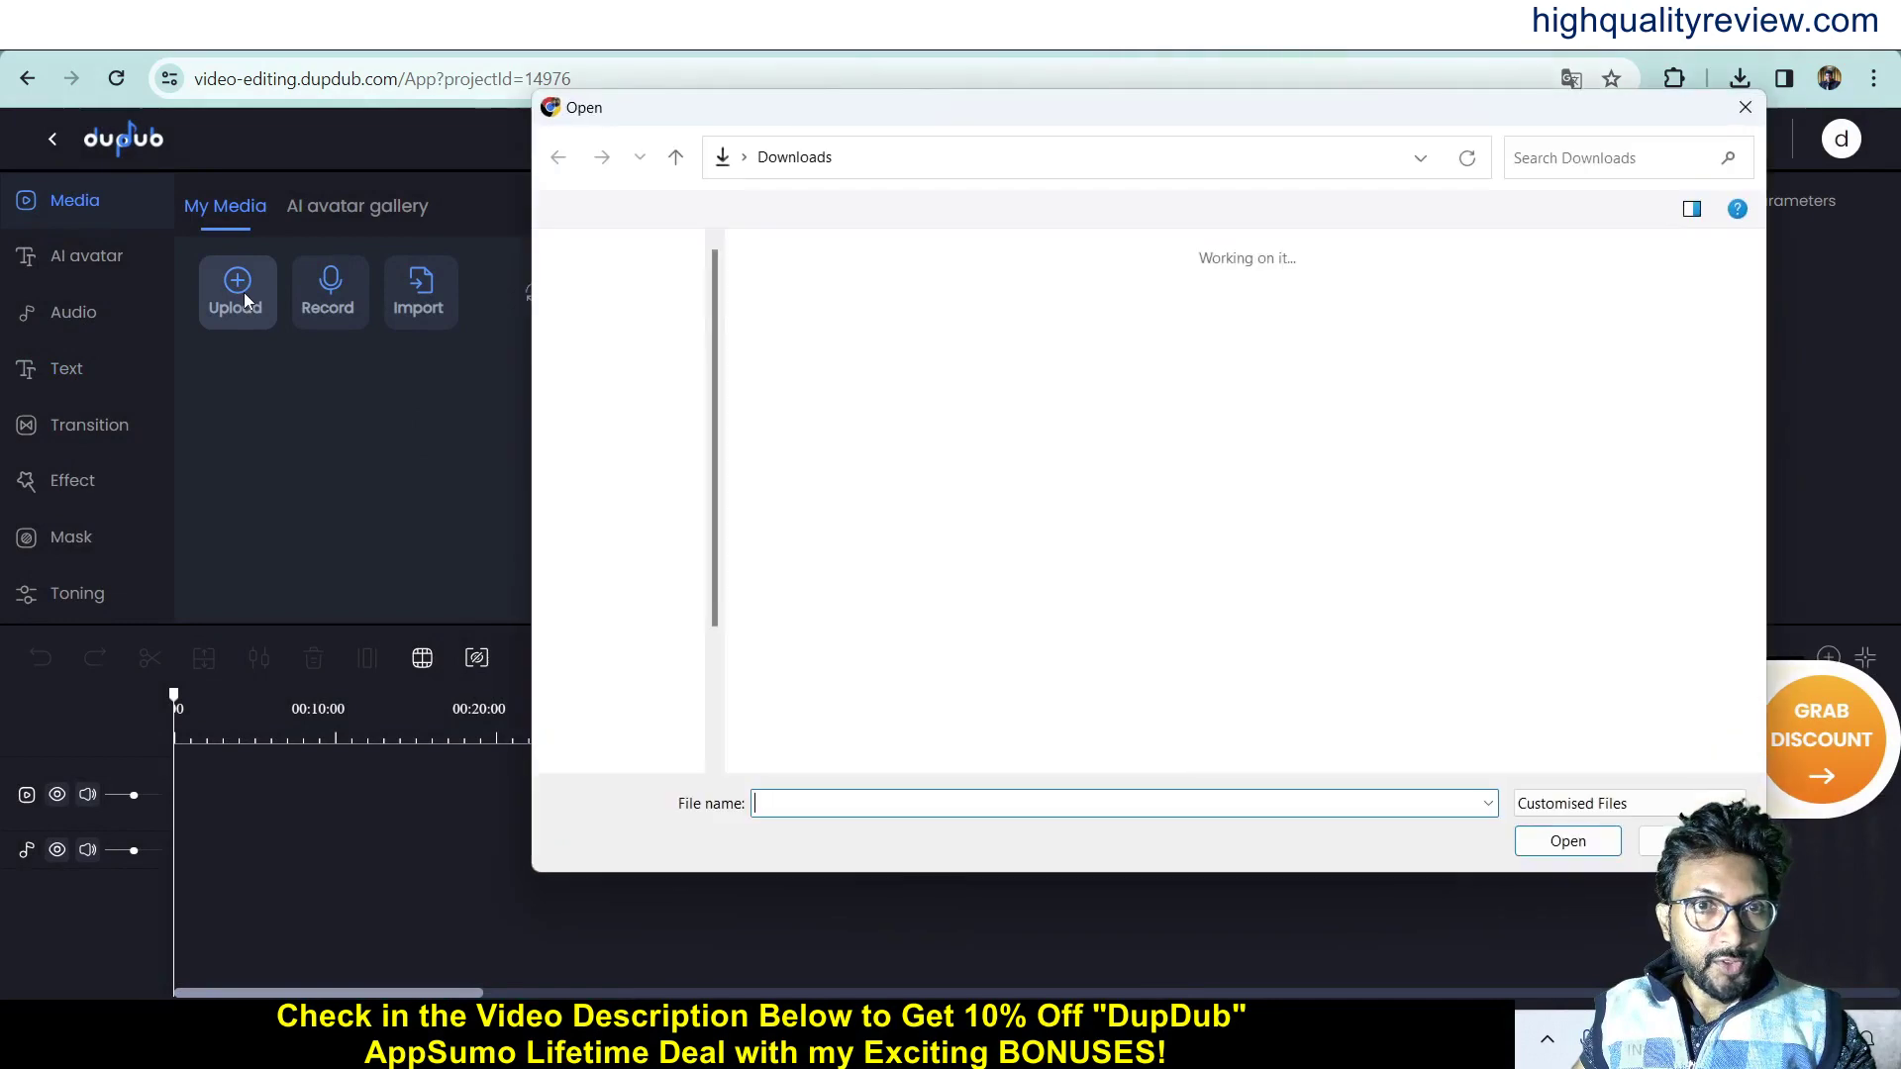
pyautogui.click(634, 454)
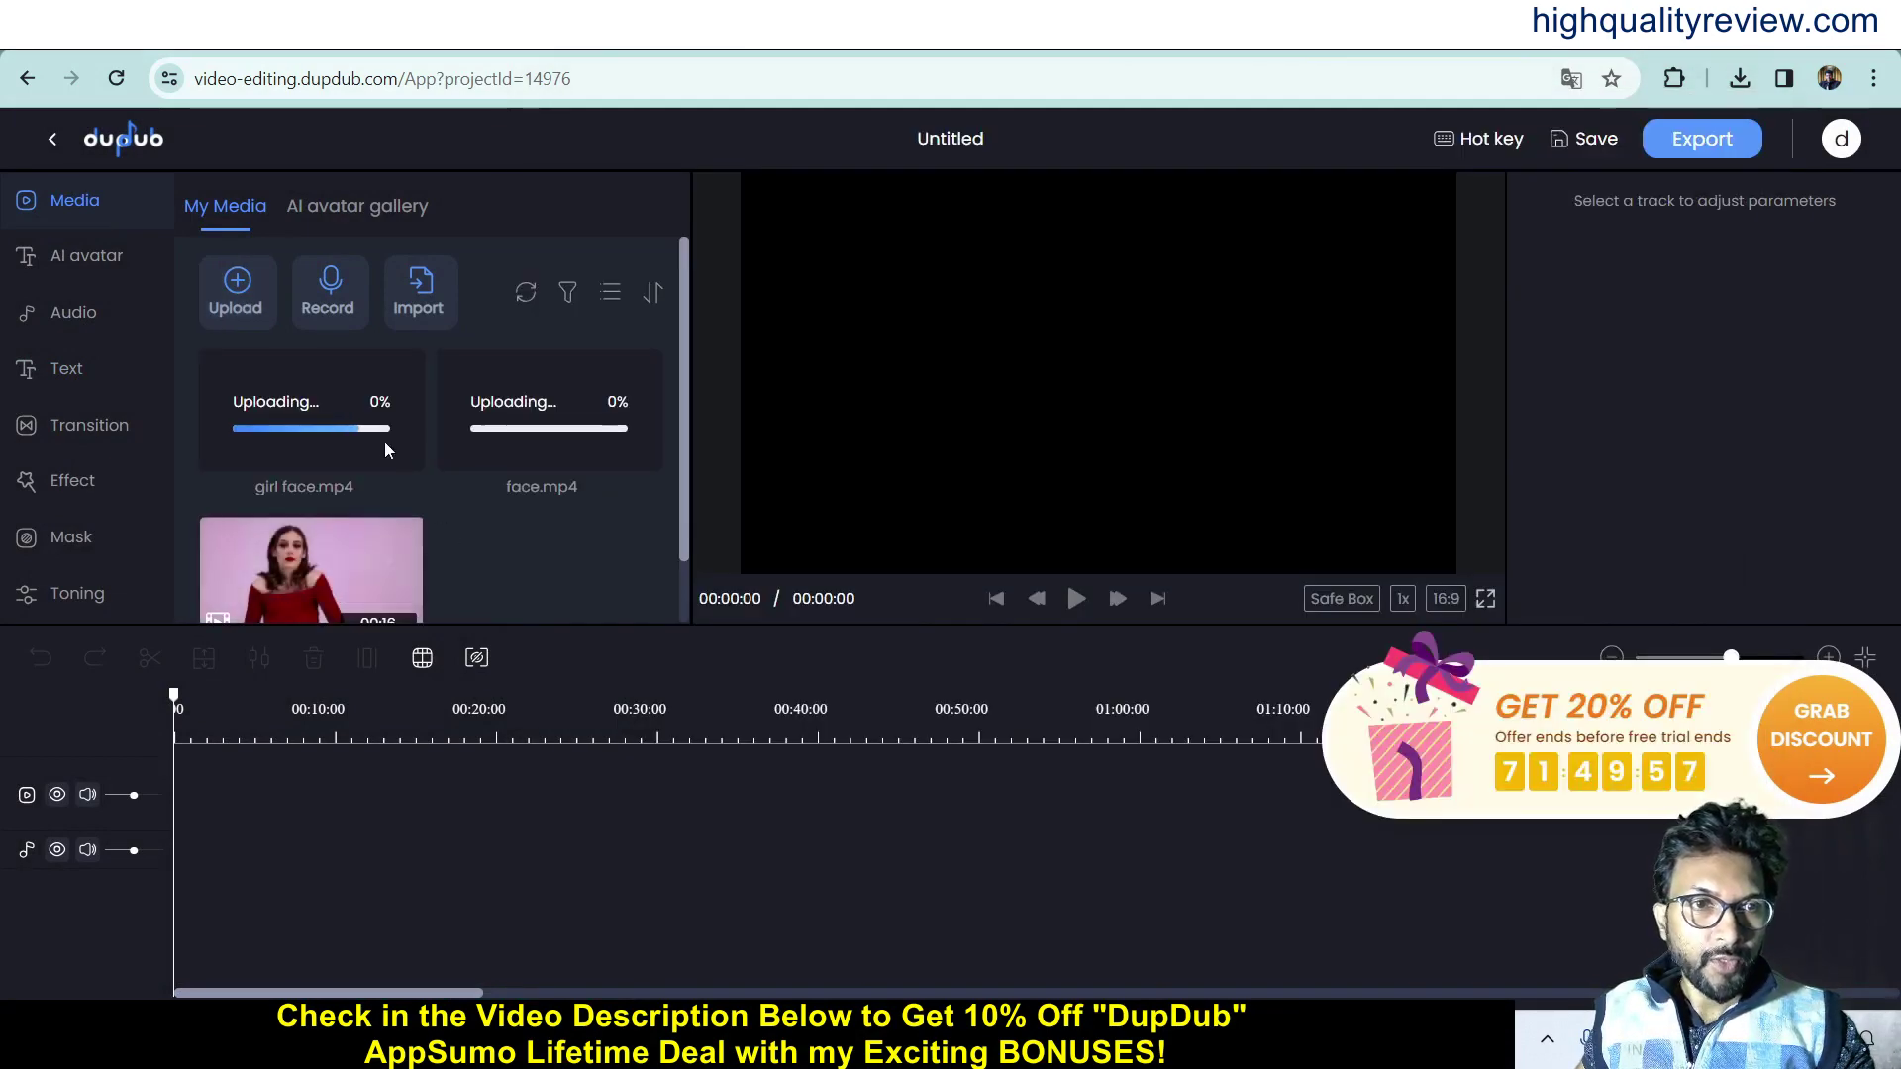
# Put yes.mp4 on the video track, followed by girl face.mp4.
pyautogui.moveTo(378, 568)
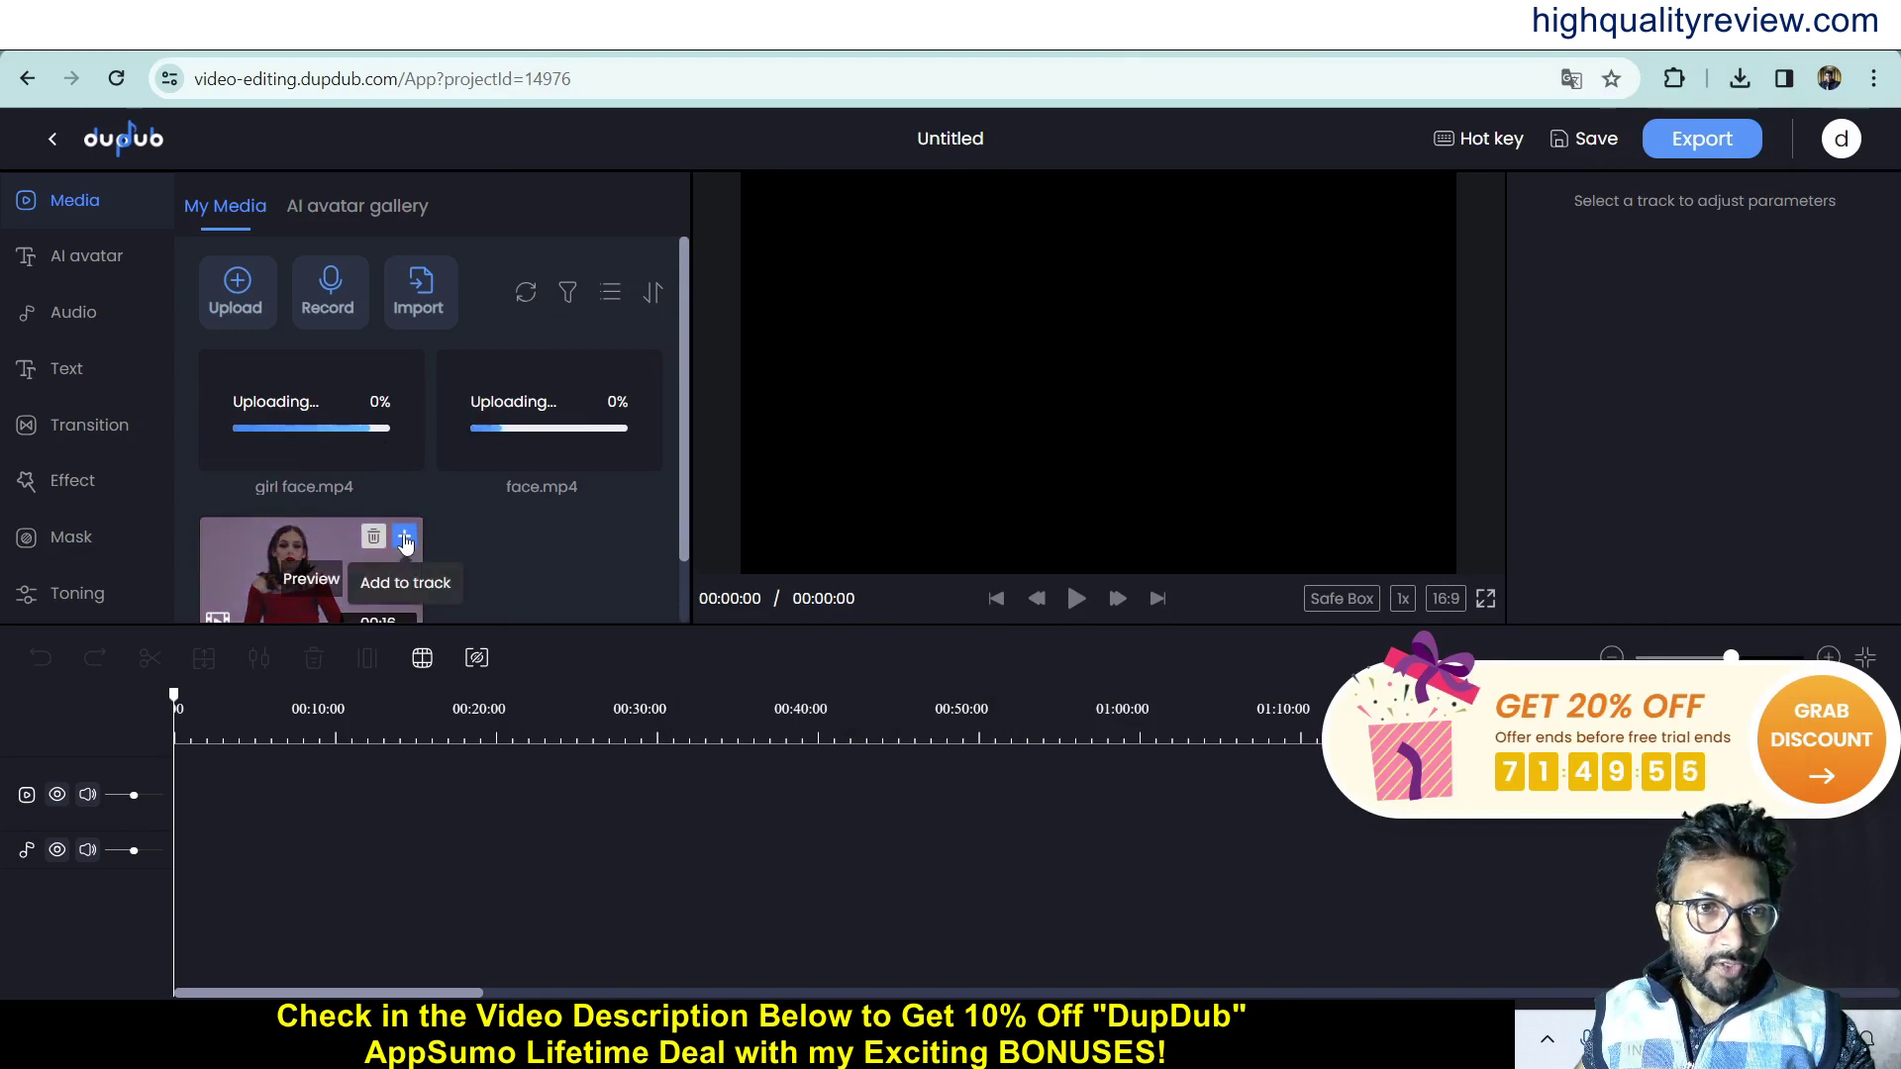
pyautogui.click(405, 538)
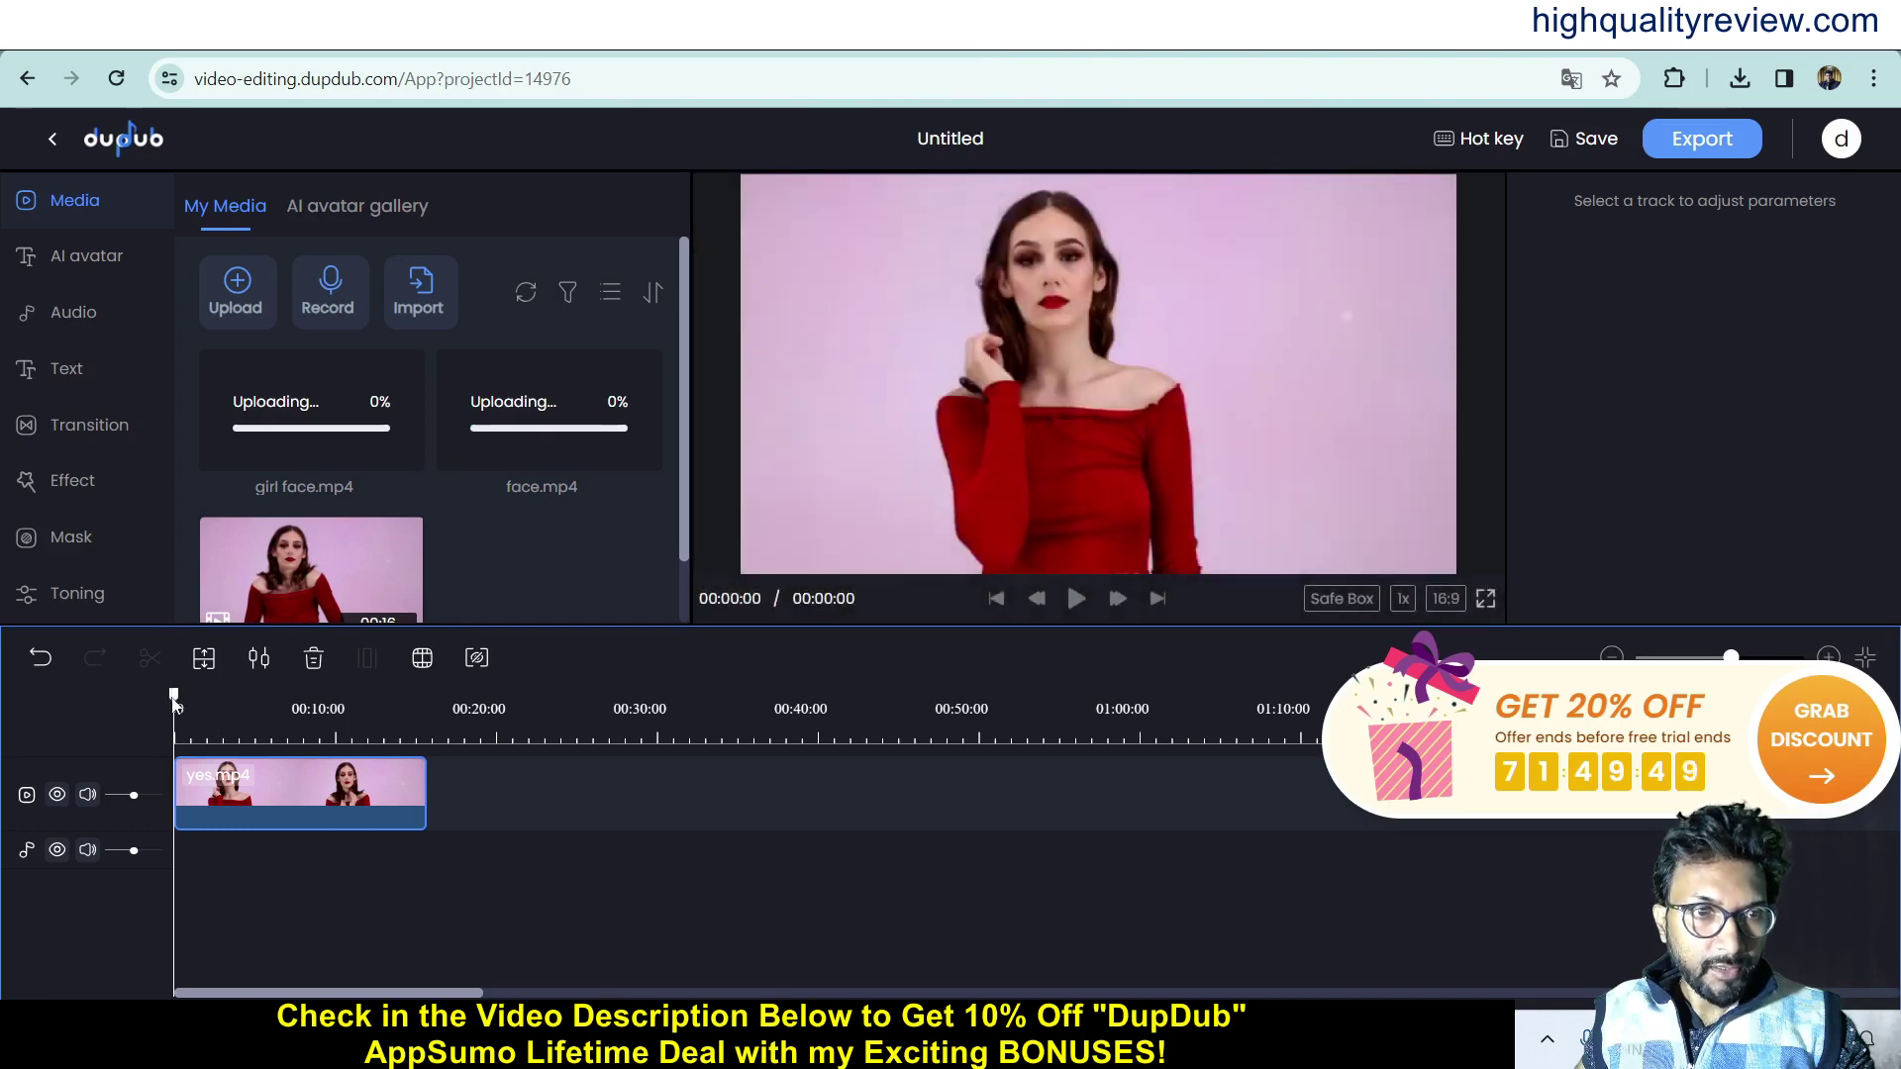
pyautogui.moveTo(175, 703); pyautogui.dragTo(453, 698)
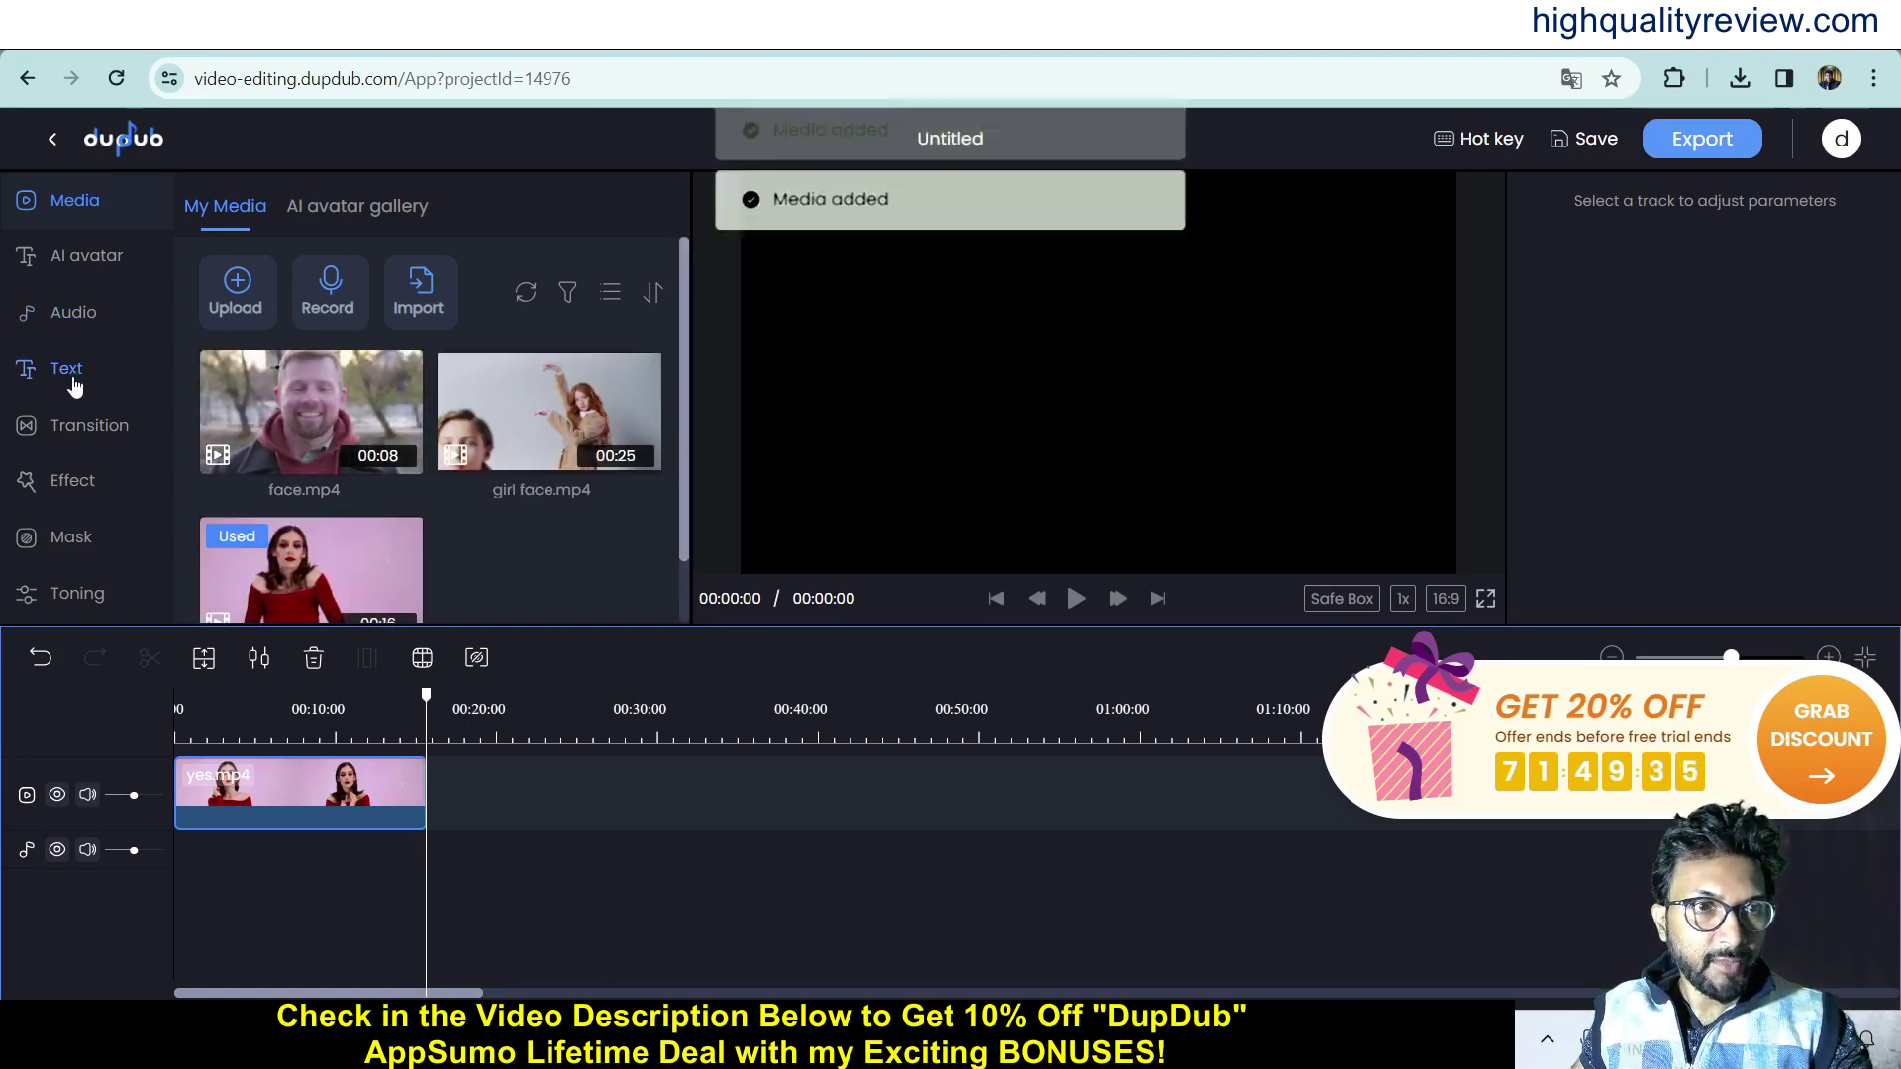
pyautogui.moveTo(641, 372)
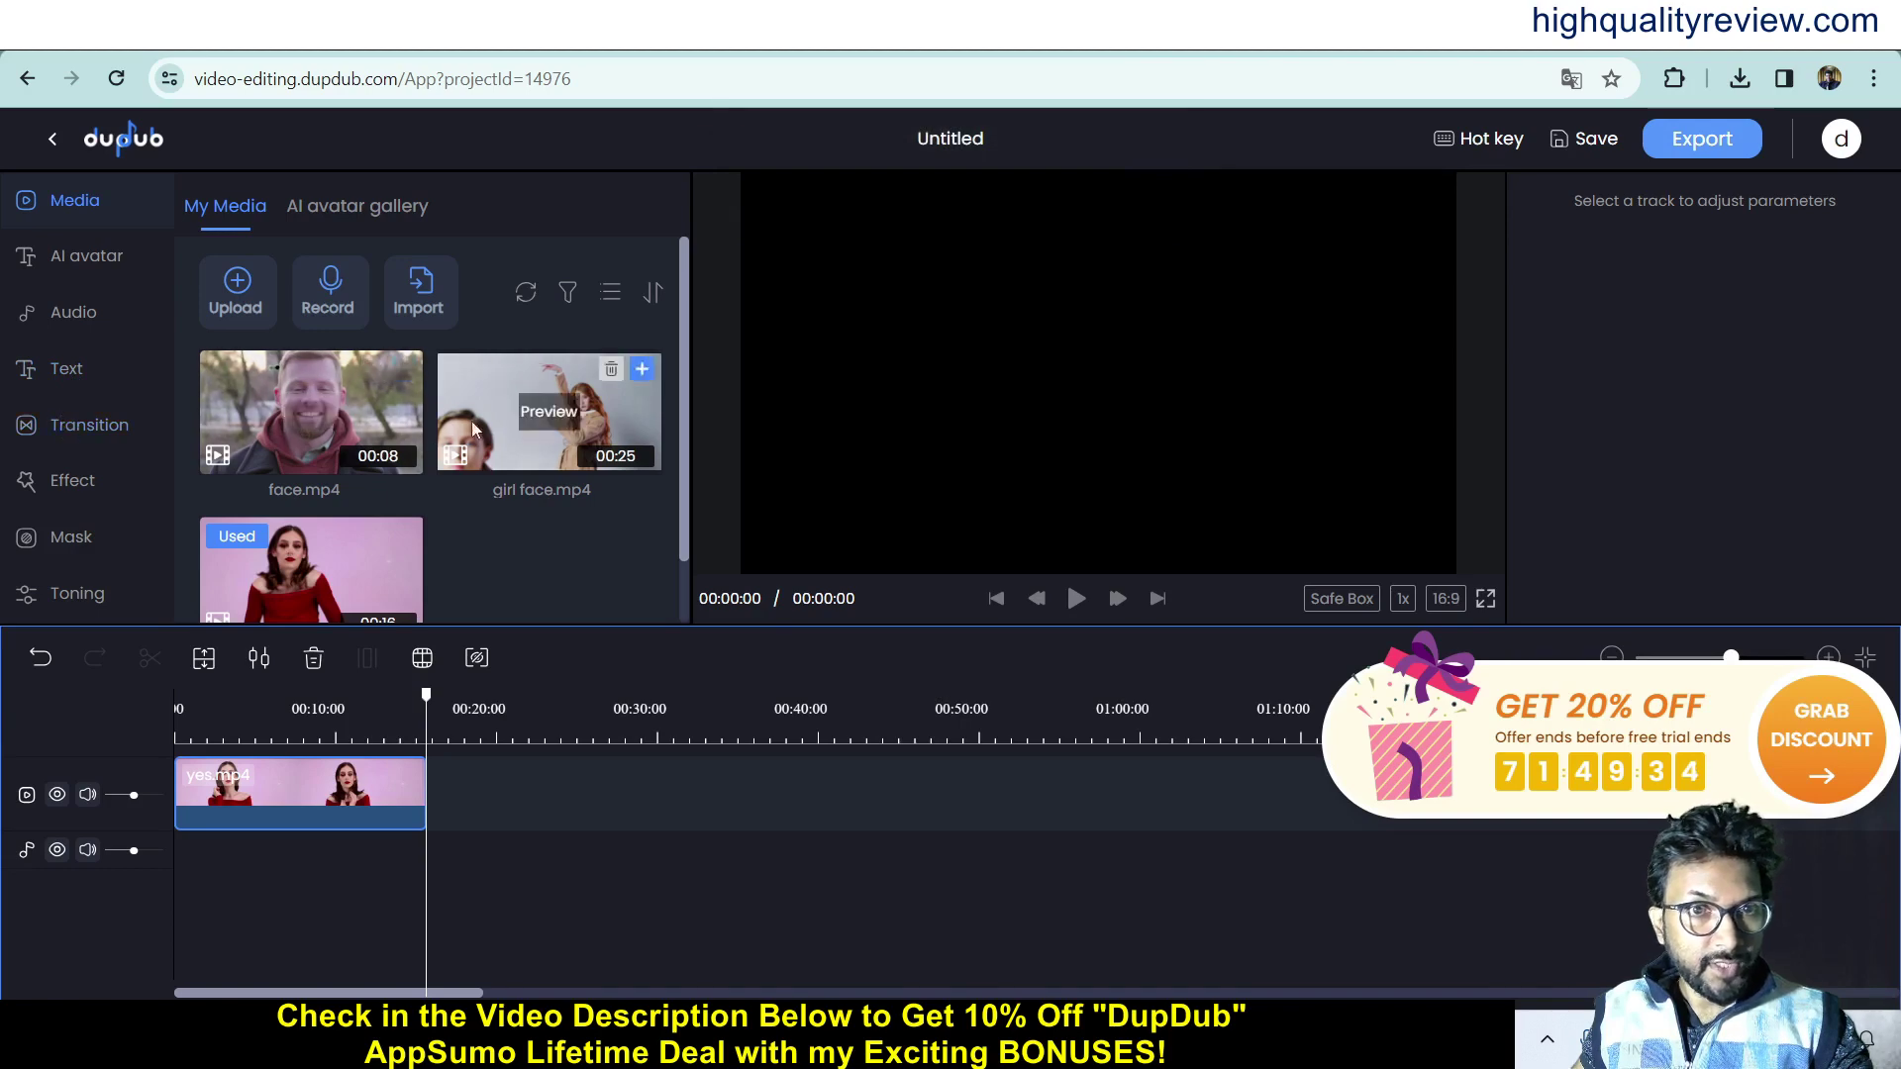
pyautogui.click(643, 371)
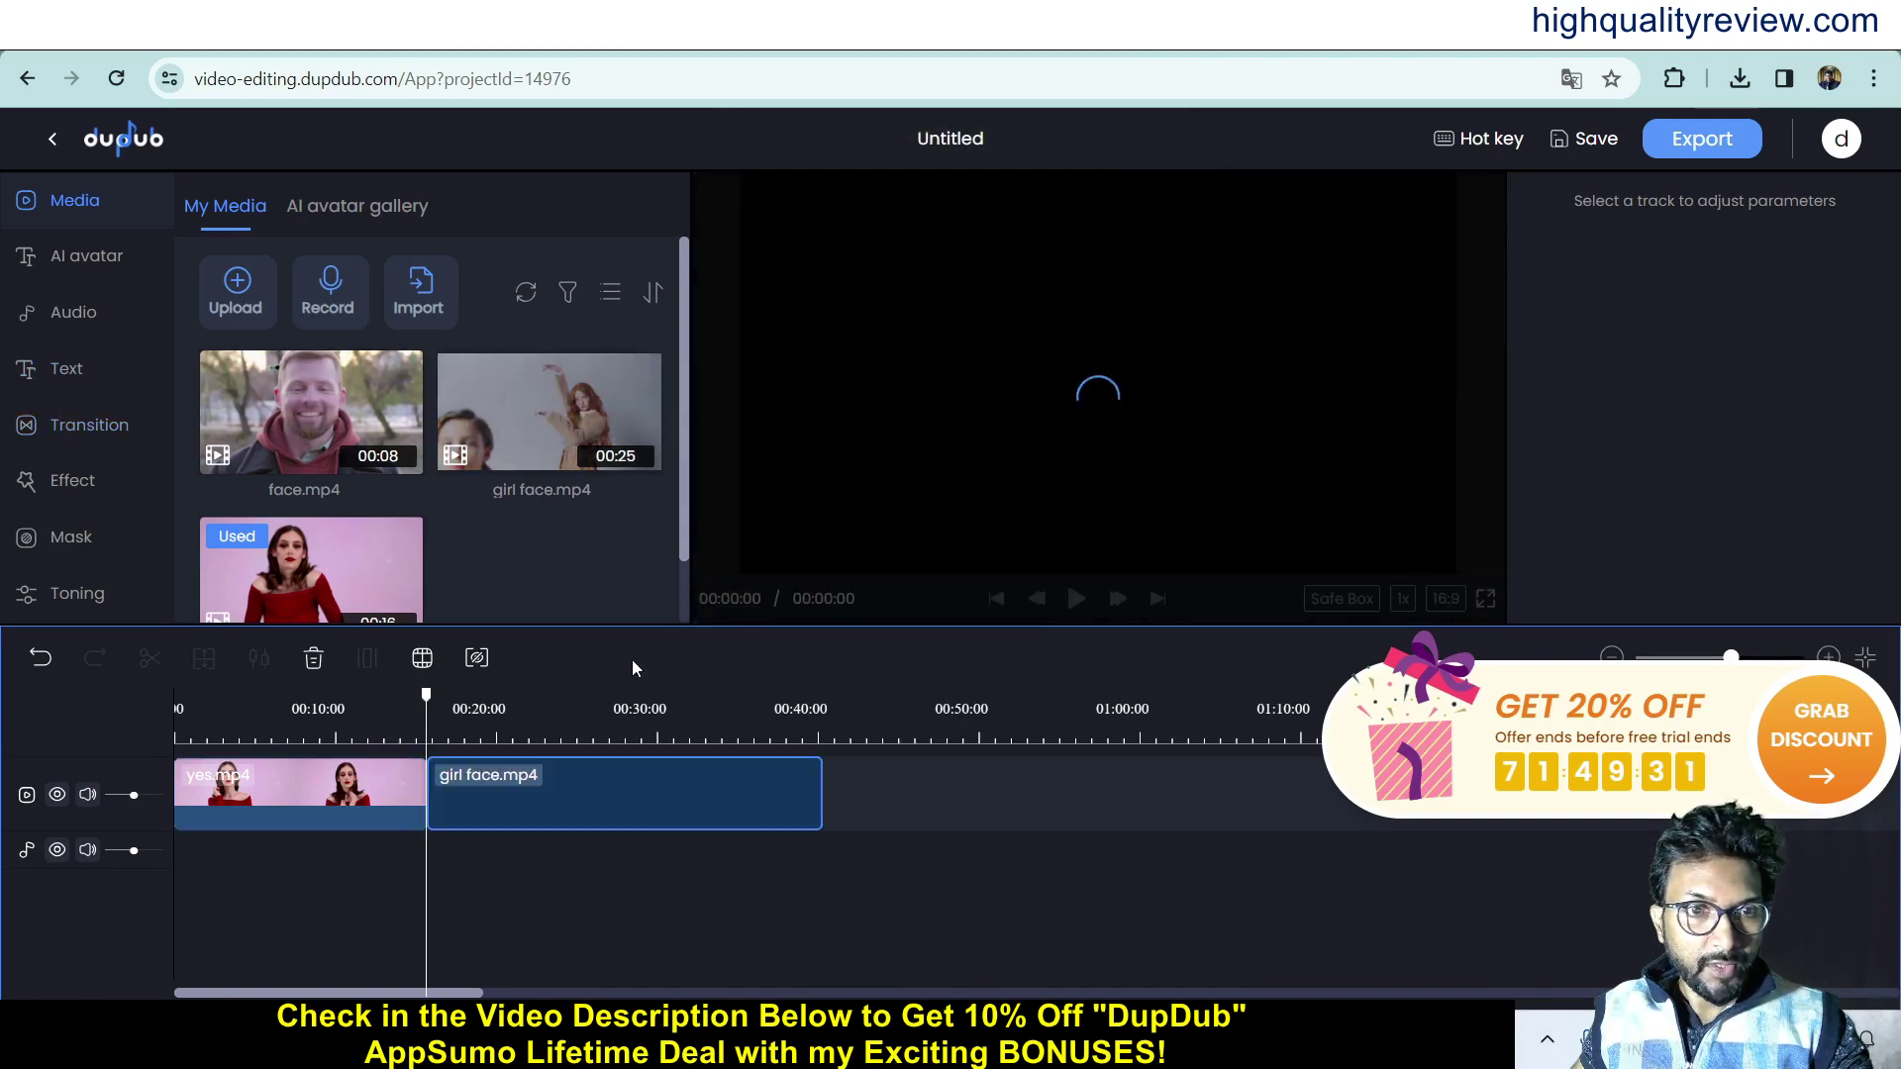
pyautogui.moveTo(428, 701); pyautogui.dragTo(859, 693)
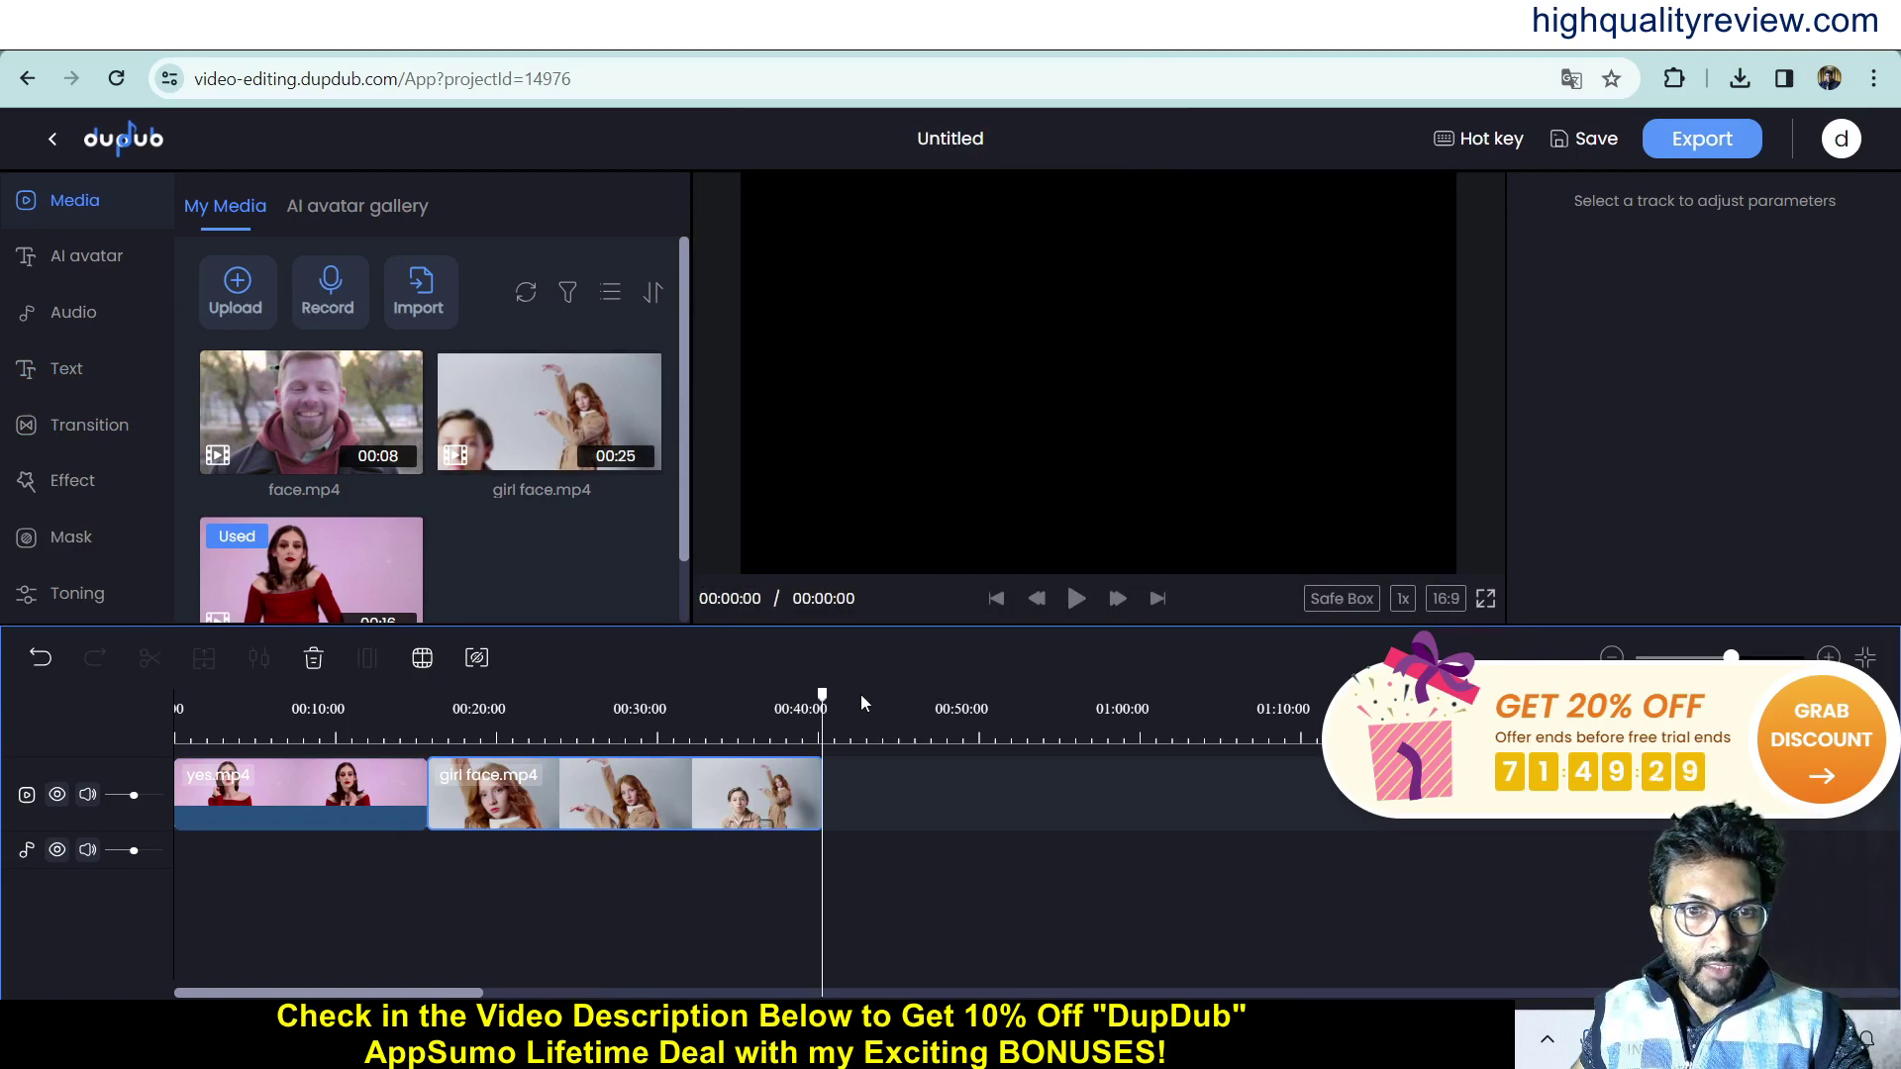
# Append face.mp4 as the third clip and preview the sequence from the start.
pyautogui.moveTo(396, 460)
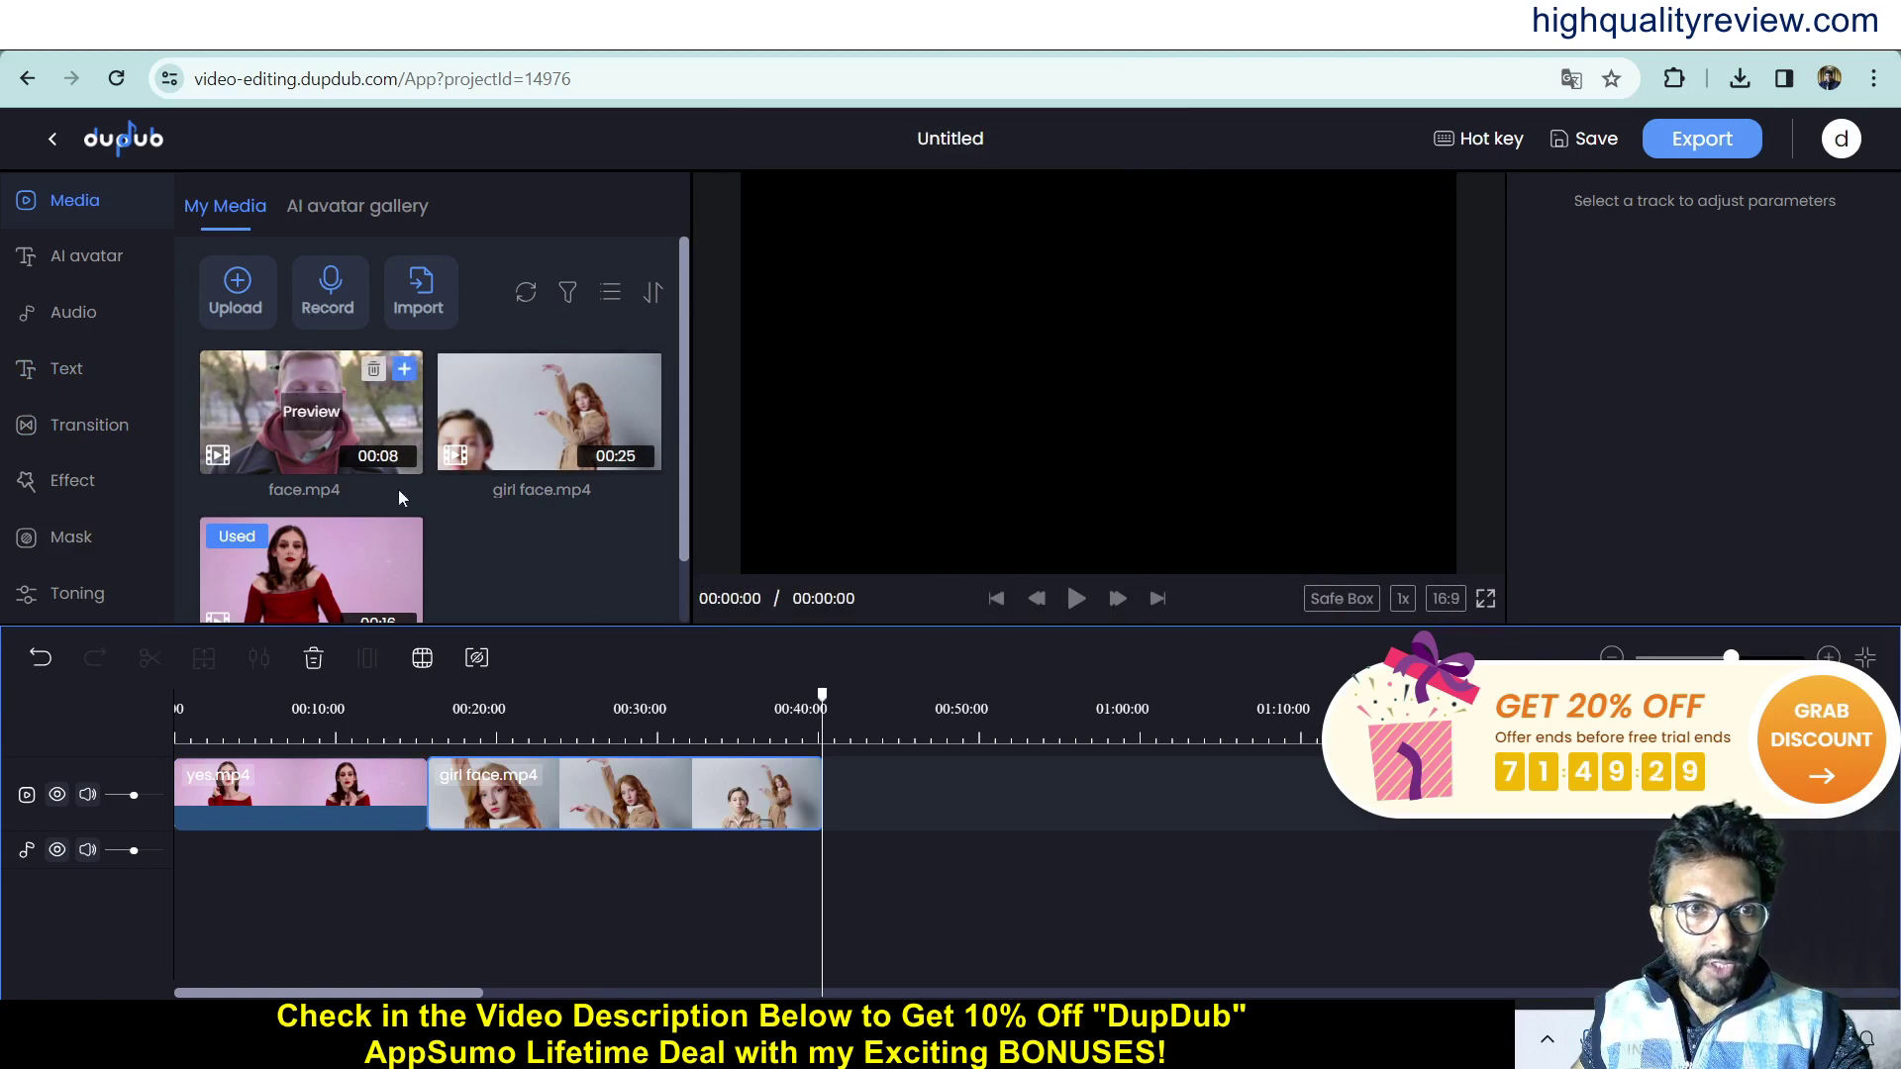
pyautogui.click(405, 371)
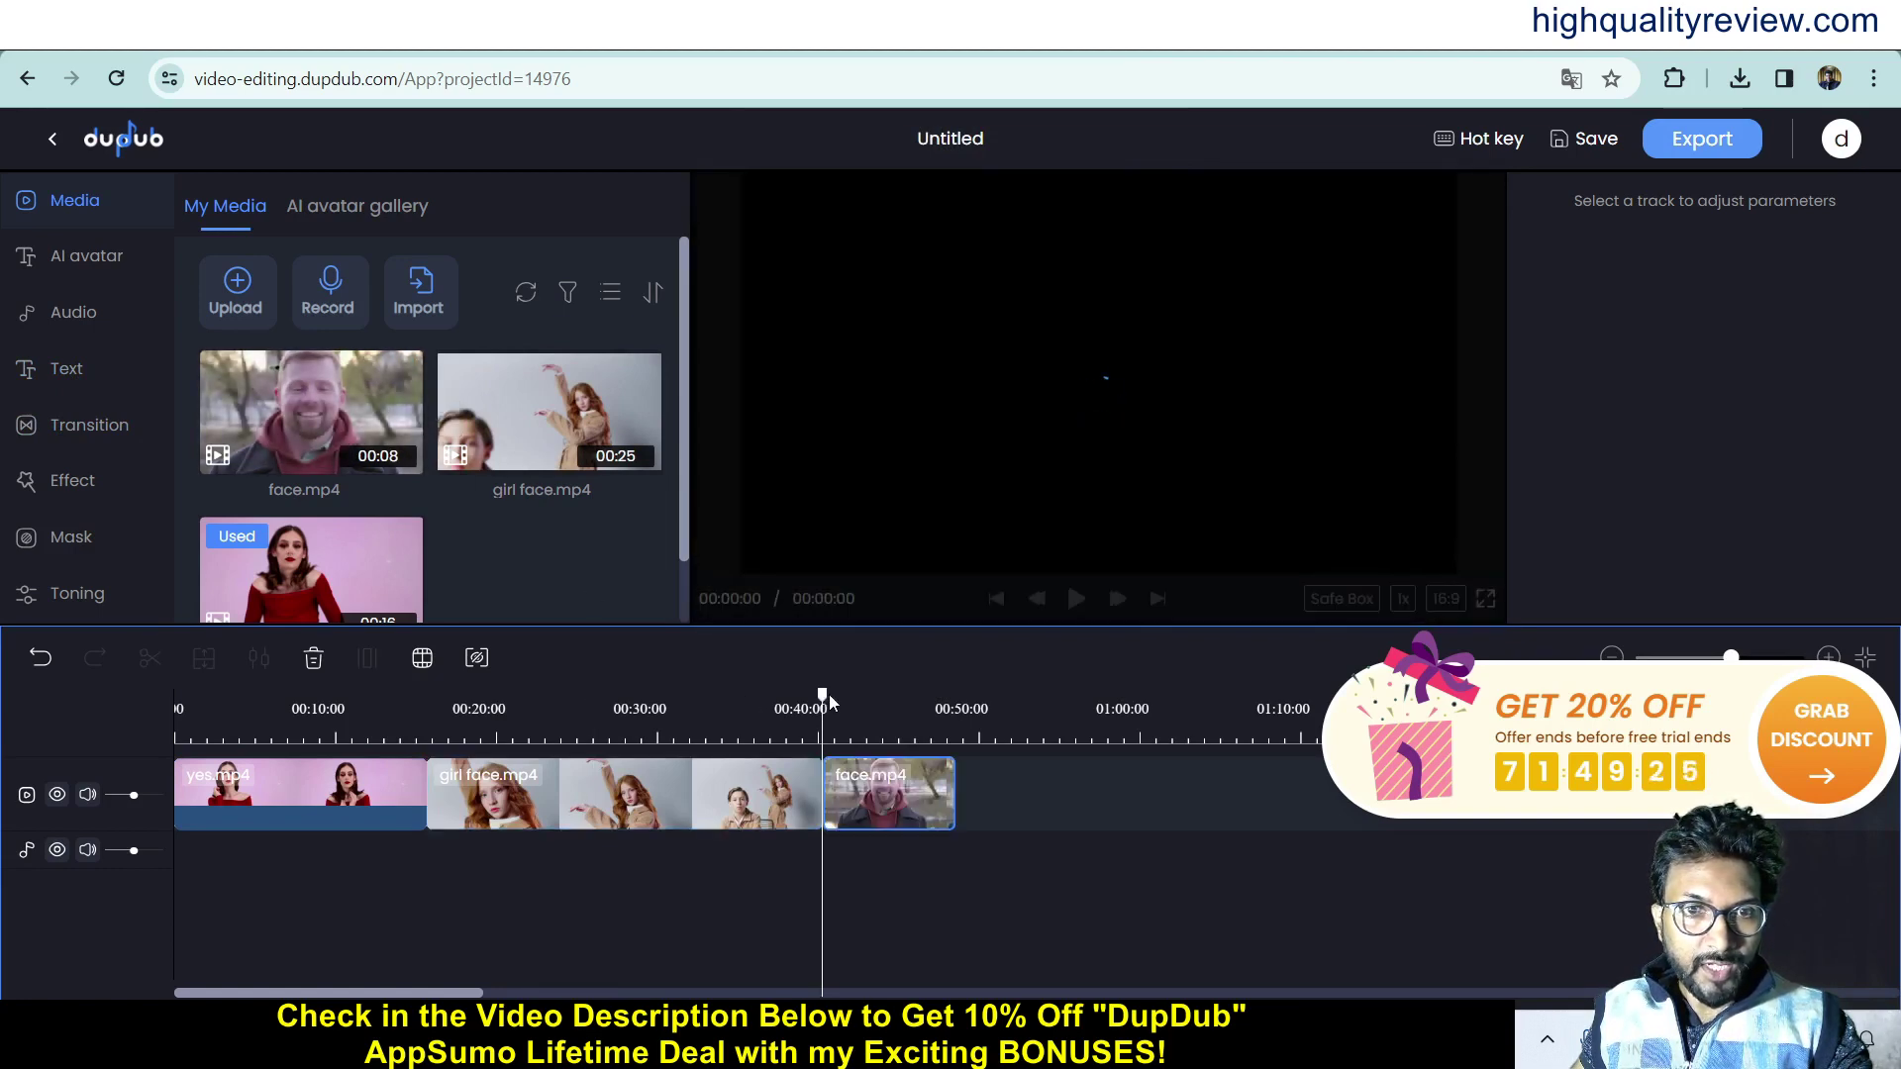
pyautogui.moveTo(828, 693); pyautogui.dragTo(107, 704)
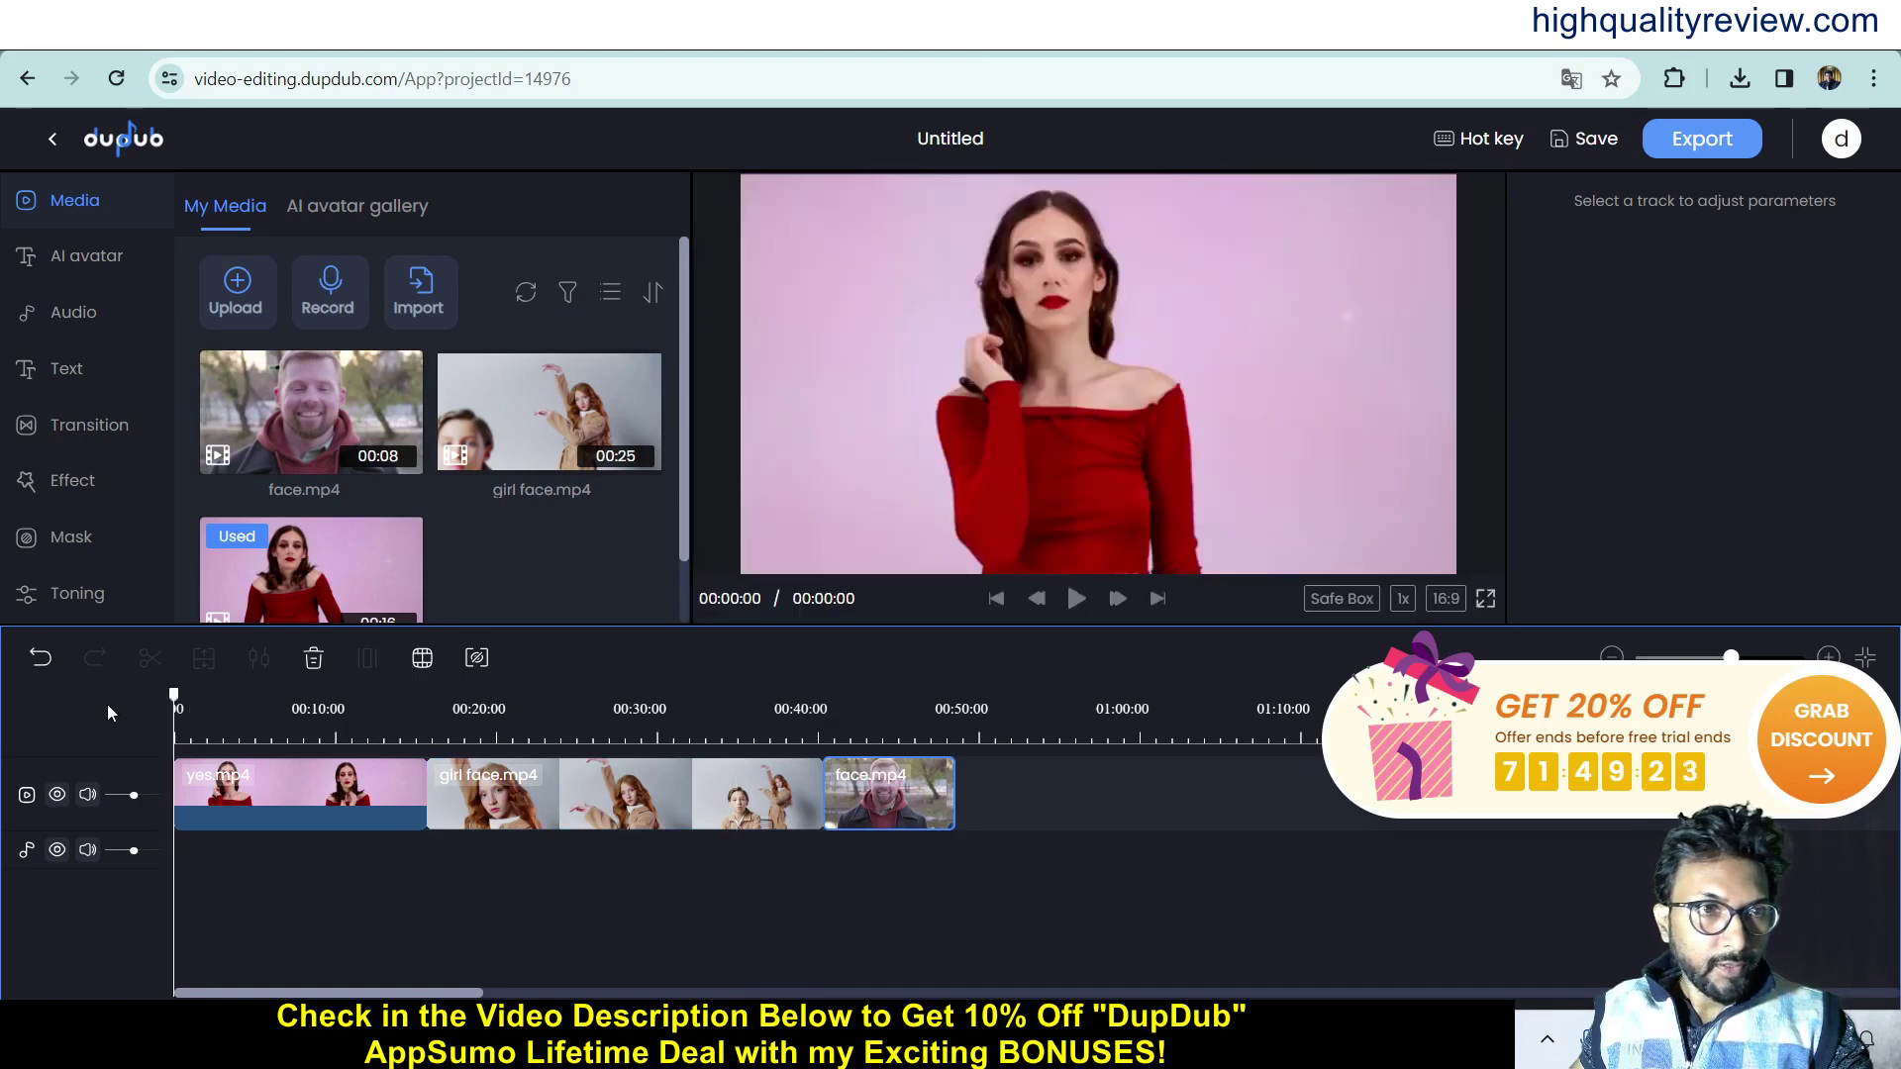
pyautogui.click(1076, 600)
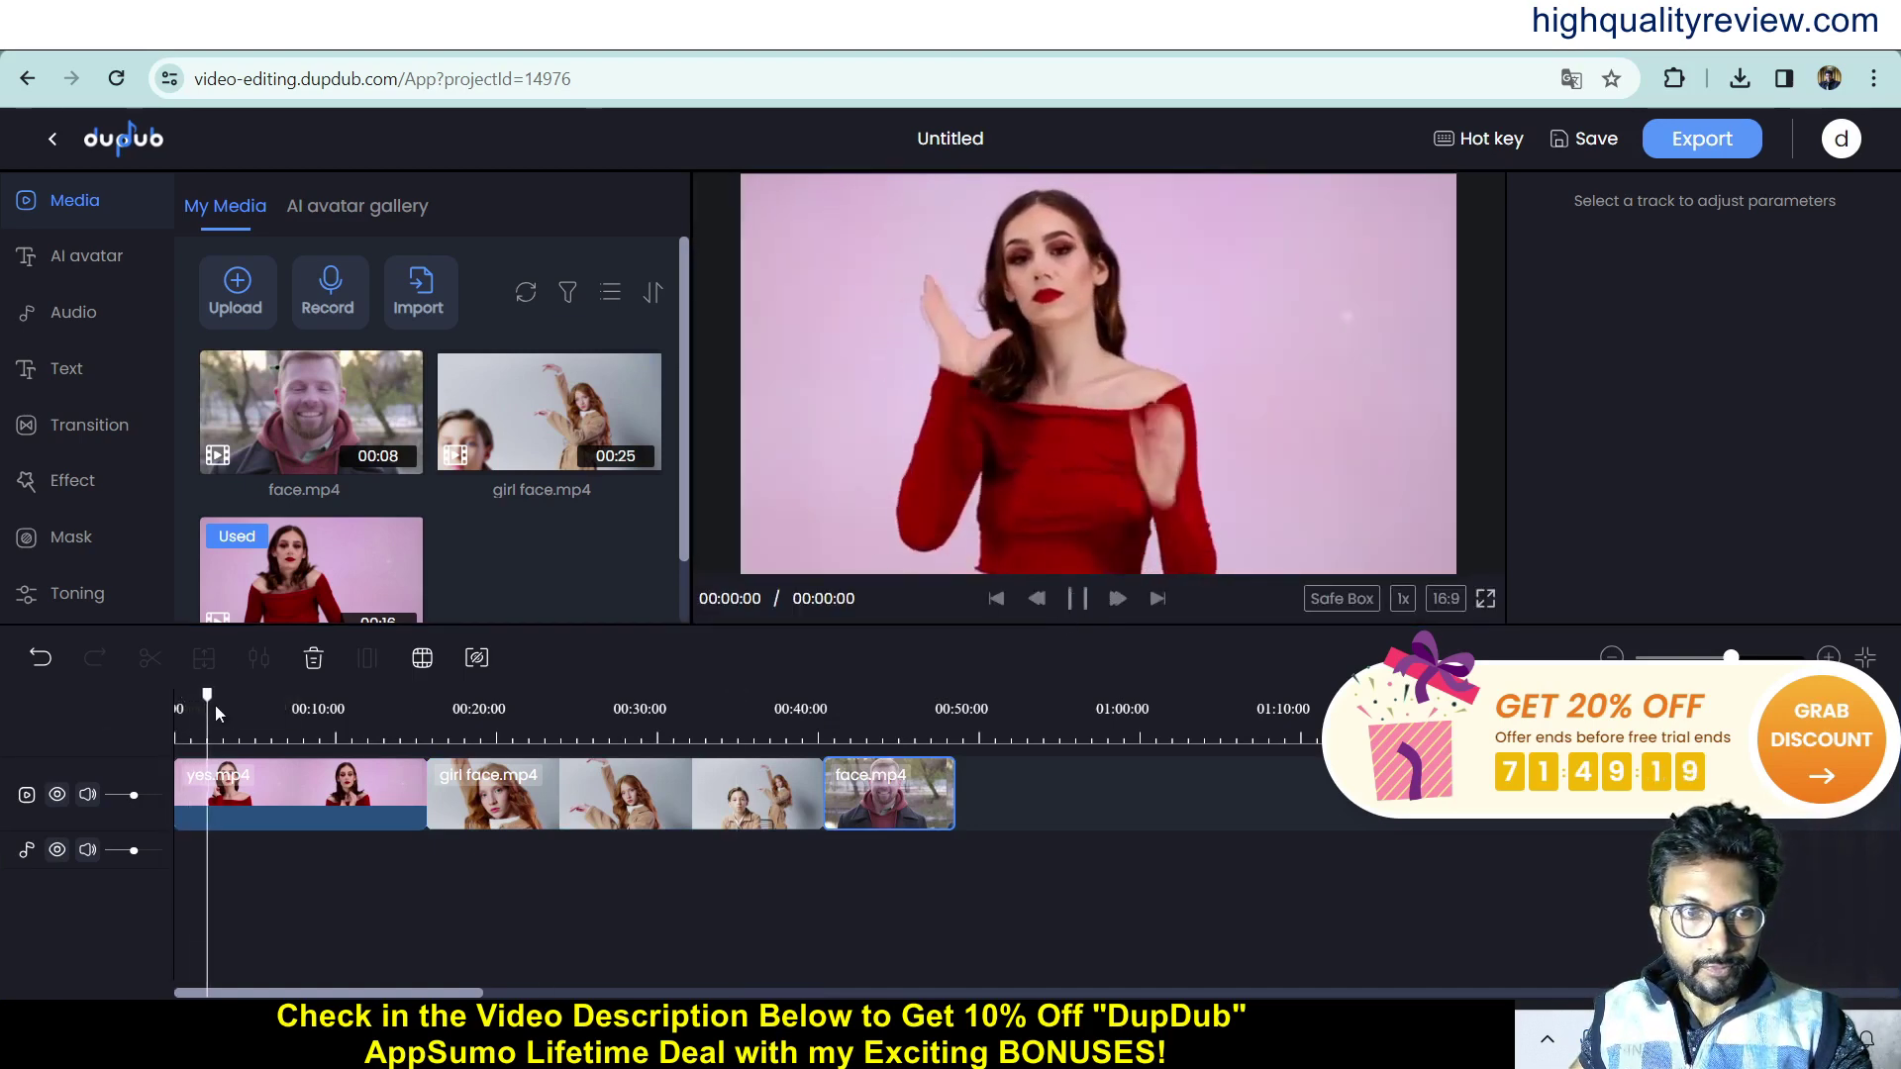
pyautogui.moveTo(213, 697); pyautogui.dragTo(374, 697)
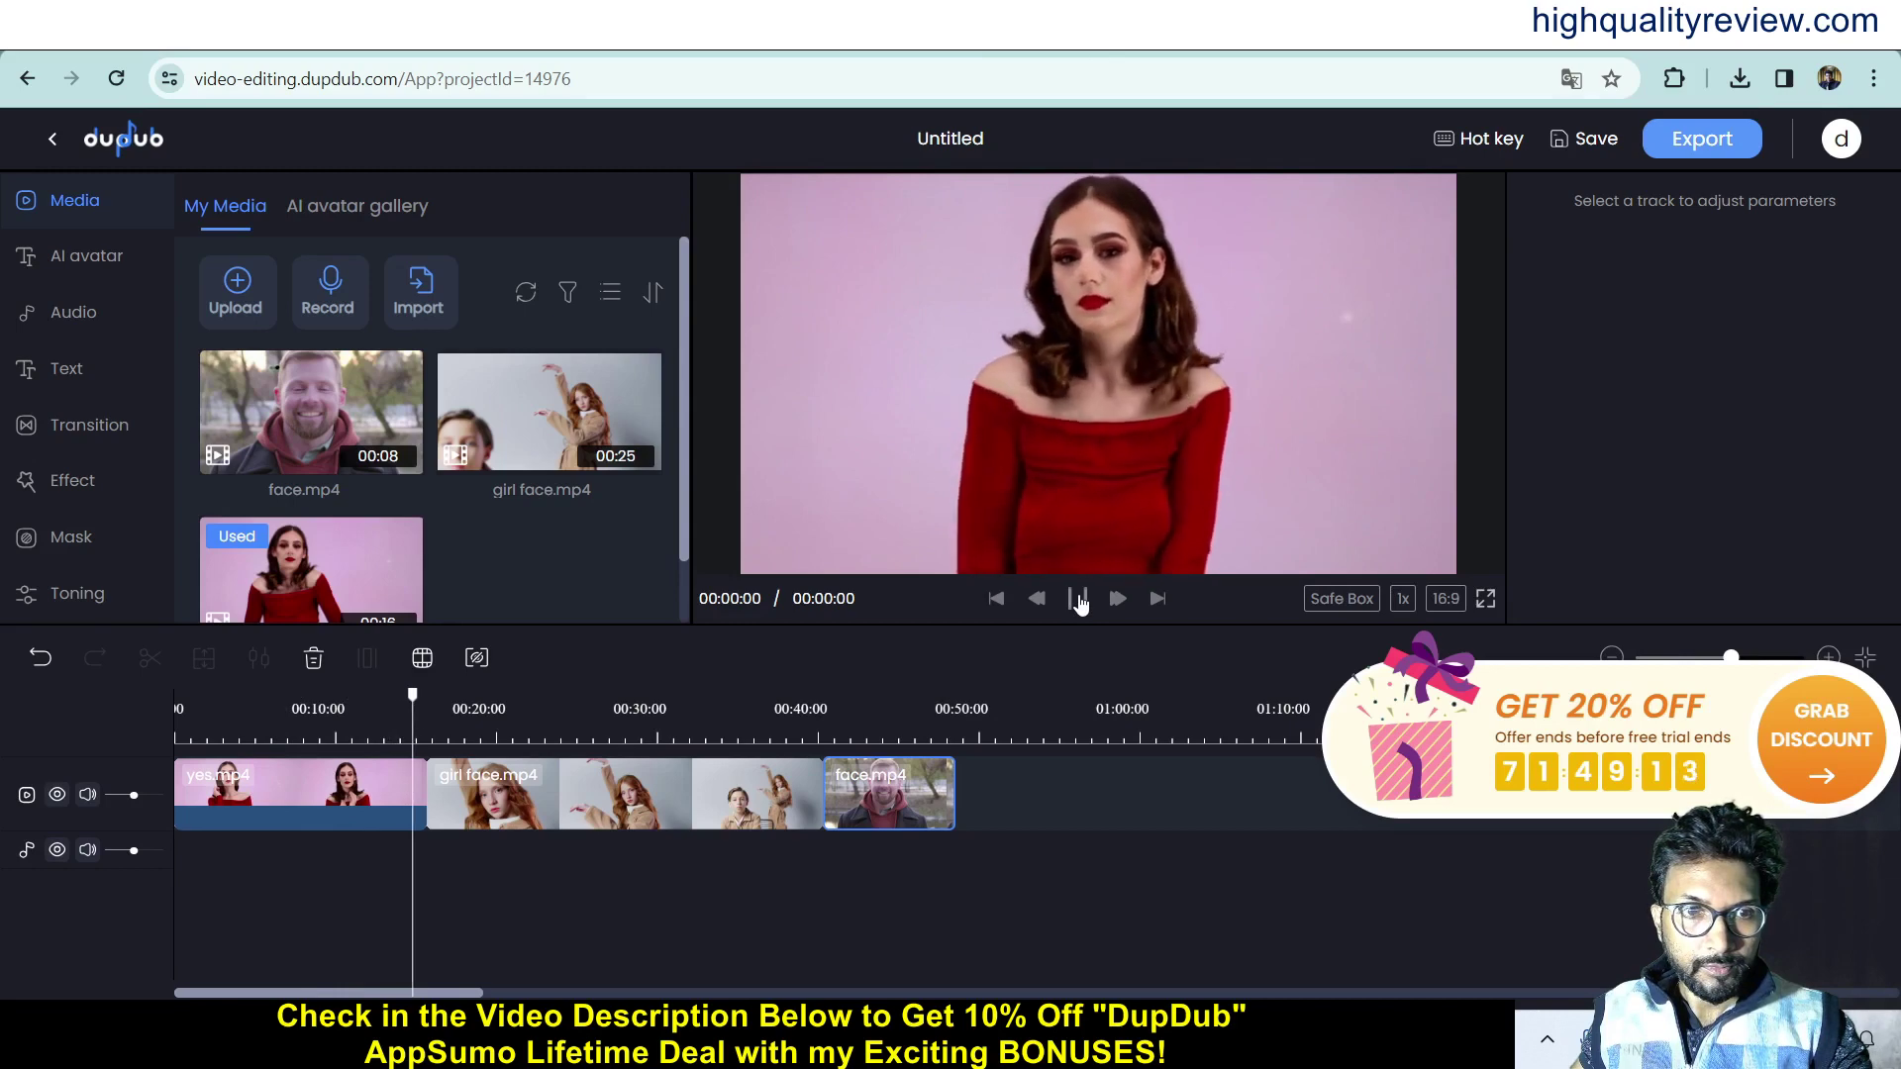
pyautogui.click(1078, 599)
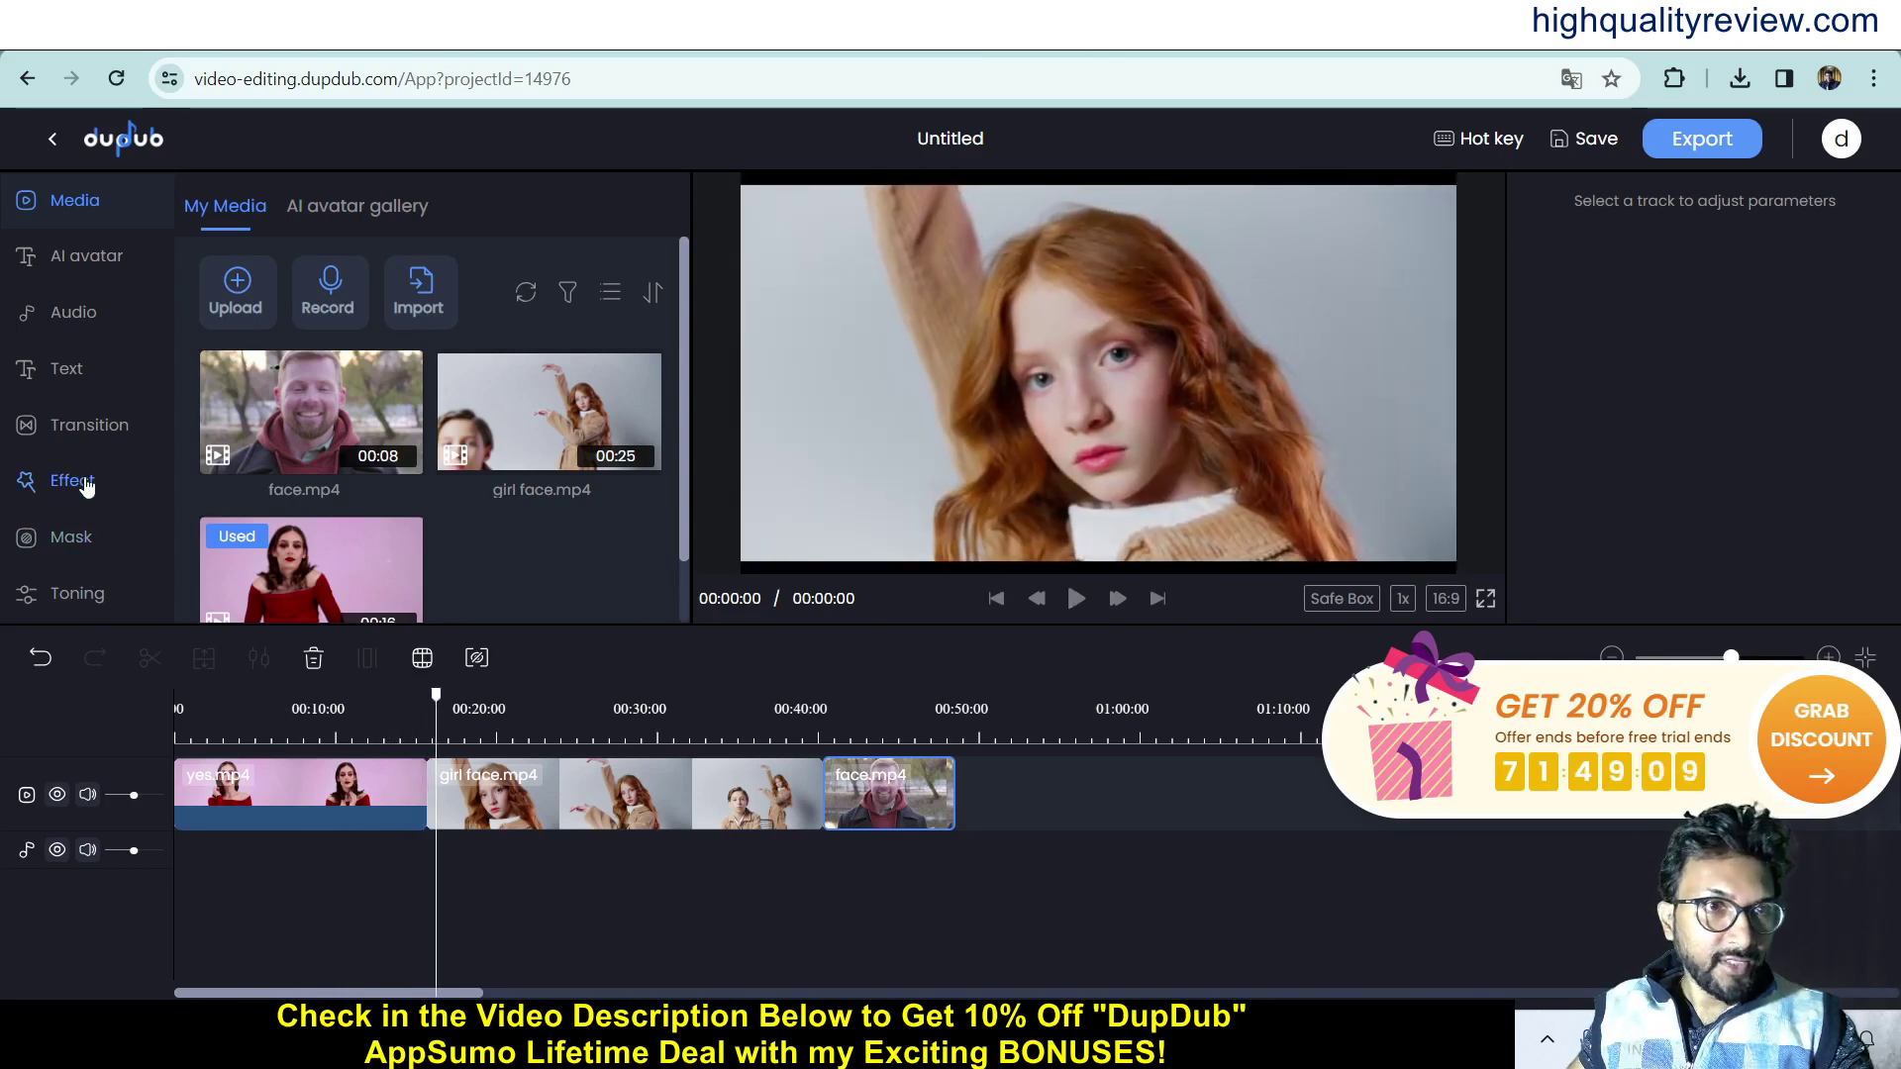
# Place the Turning transition between yes.mp4 and girl face.mp4, and between girl face.mp4 and face.mp4.
pyautogui.click(74, 427)
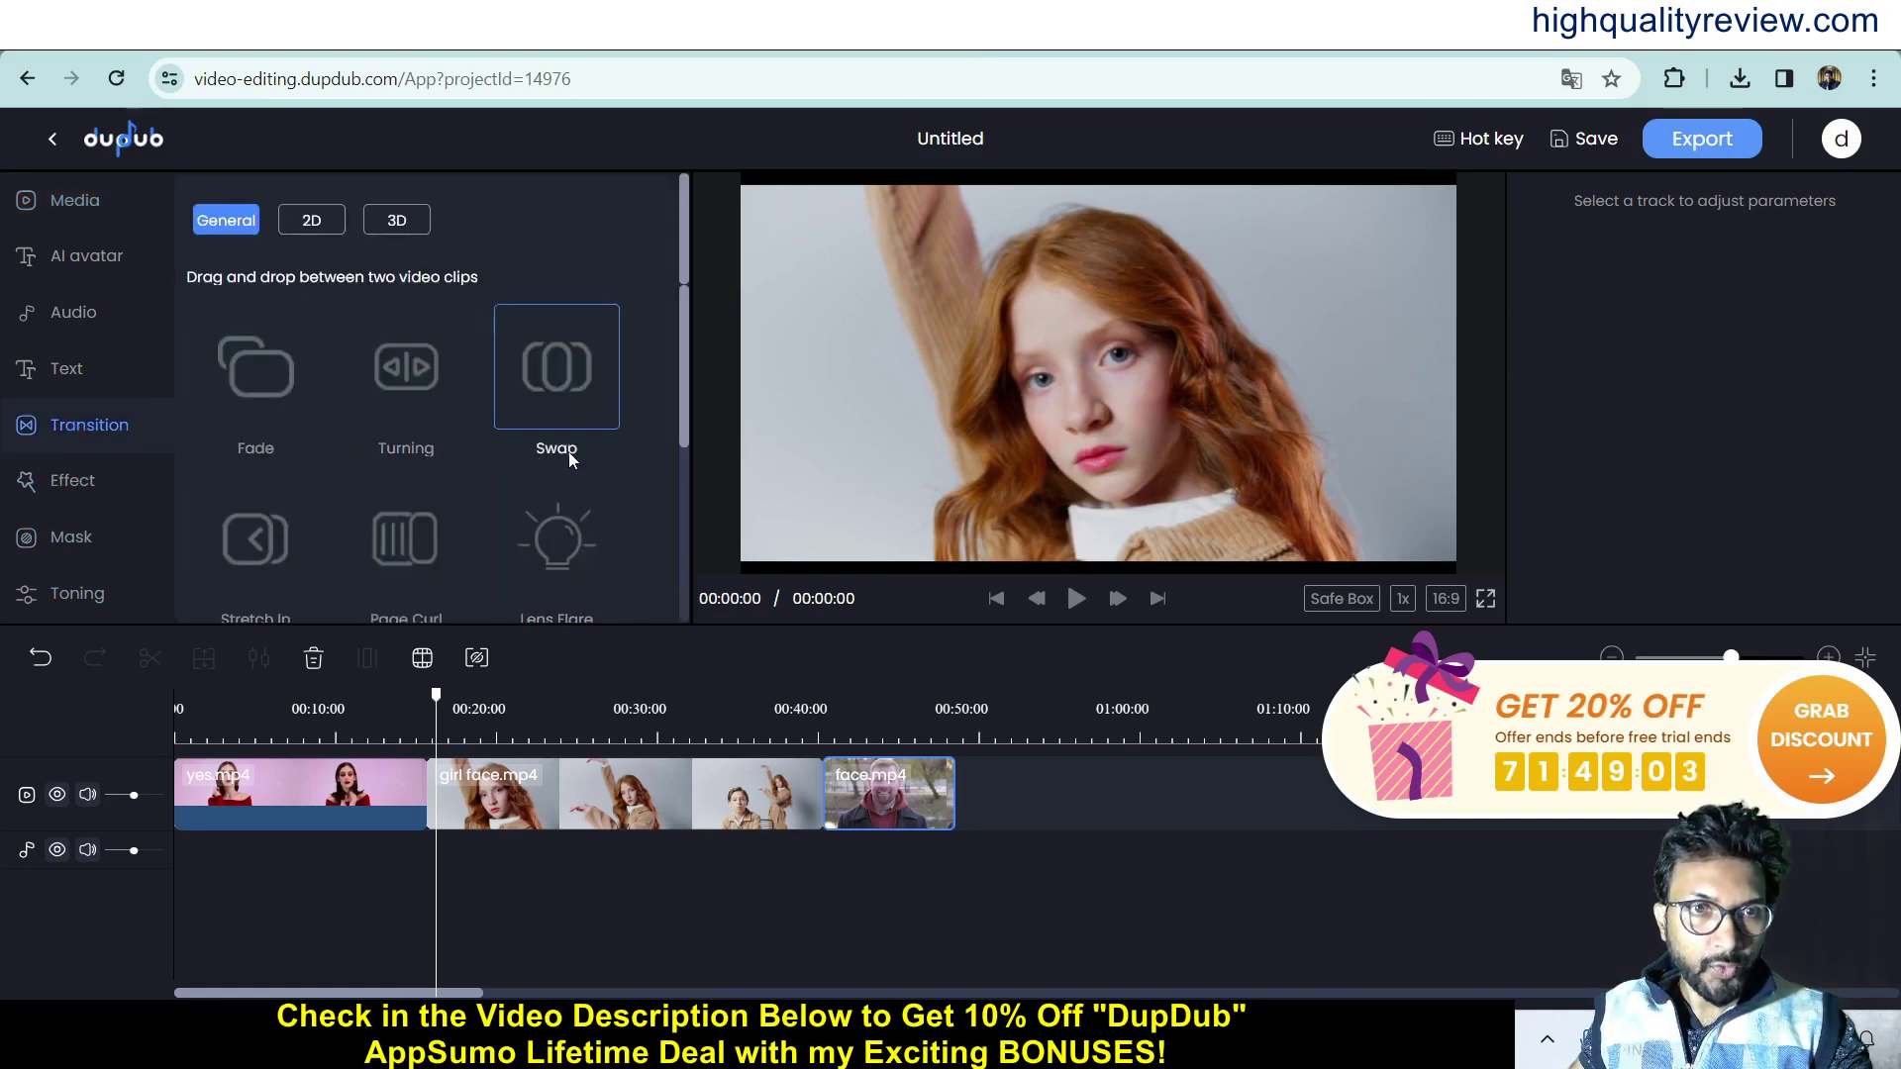
pyautogui.click(399, 365)
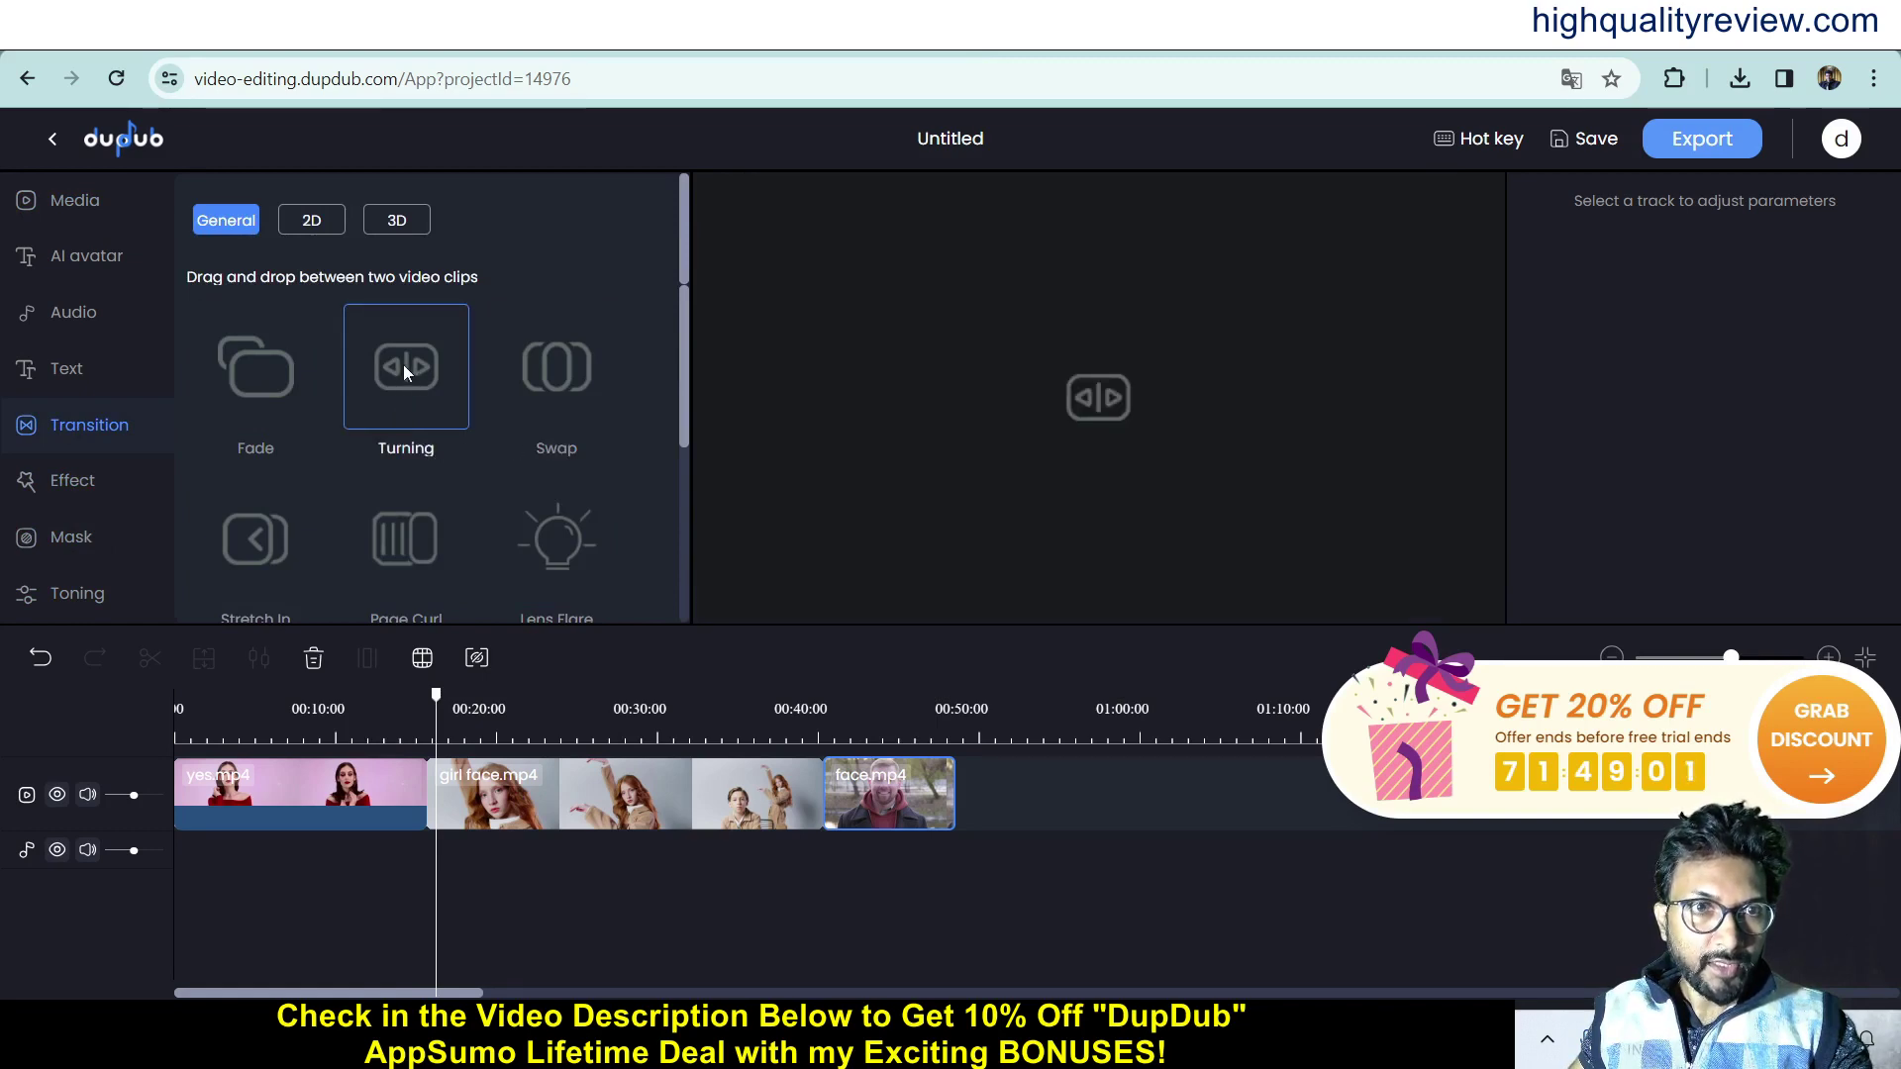
pyautogui.moveTo(404, 370); pyautogui.dragTo(452, 442)
pyautogui.moveTo(458, 607); pyautogui.dragTo(431, 800)
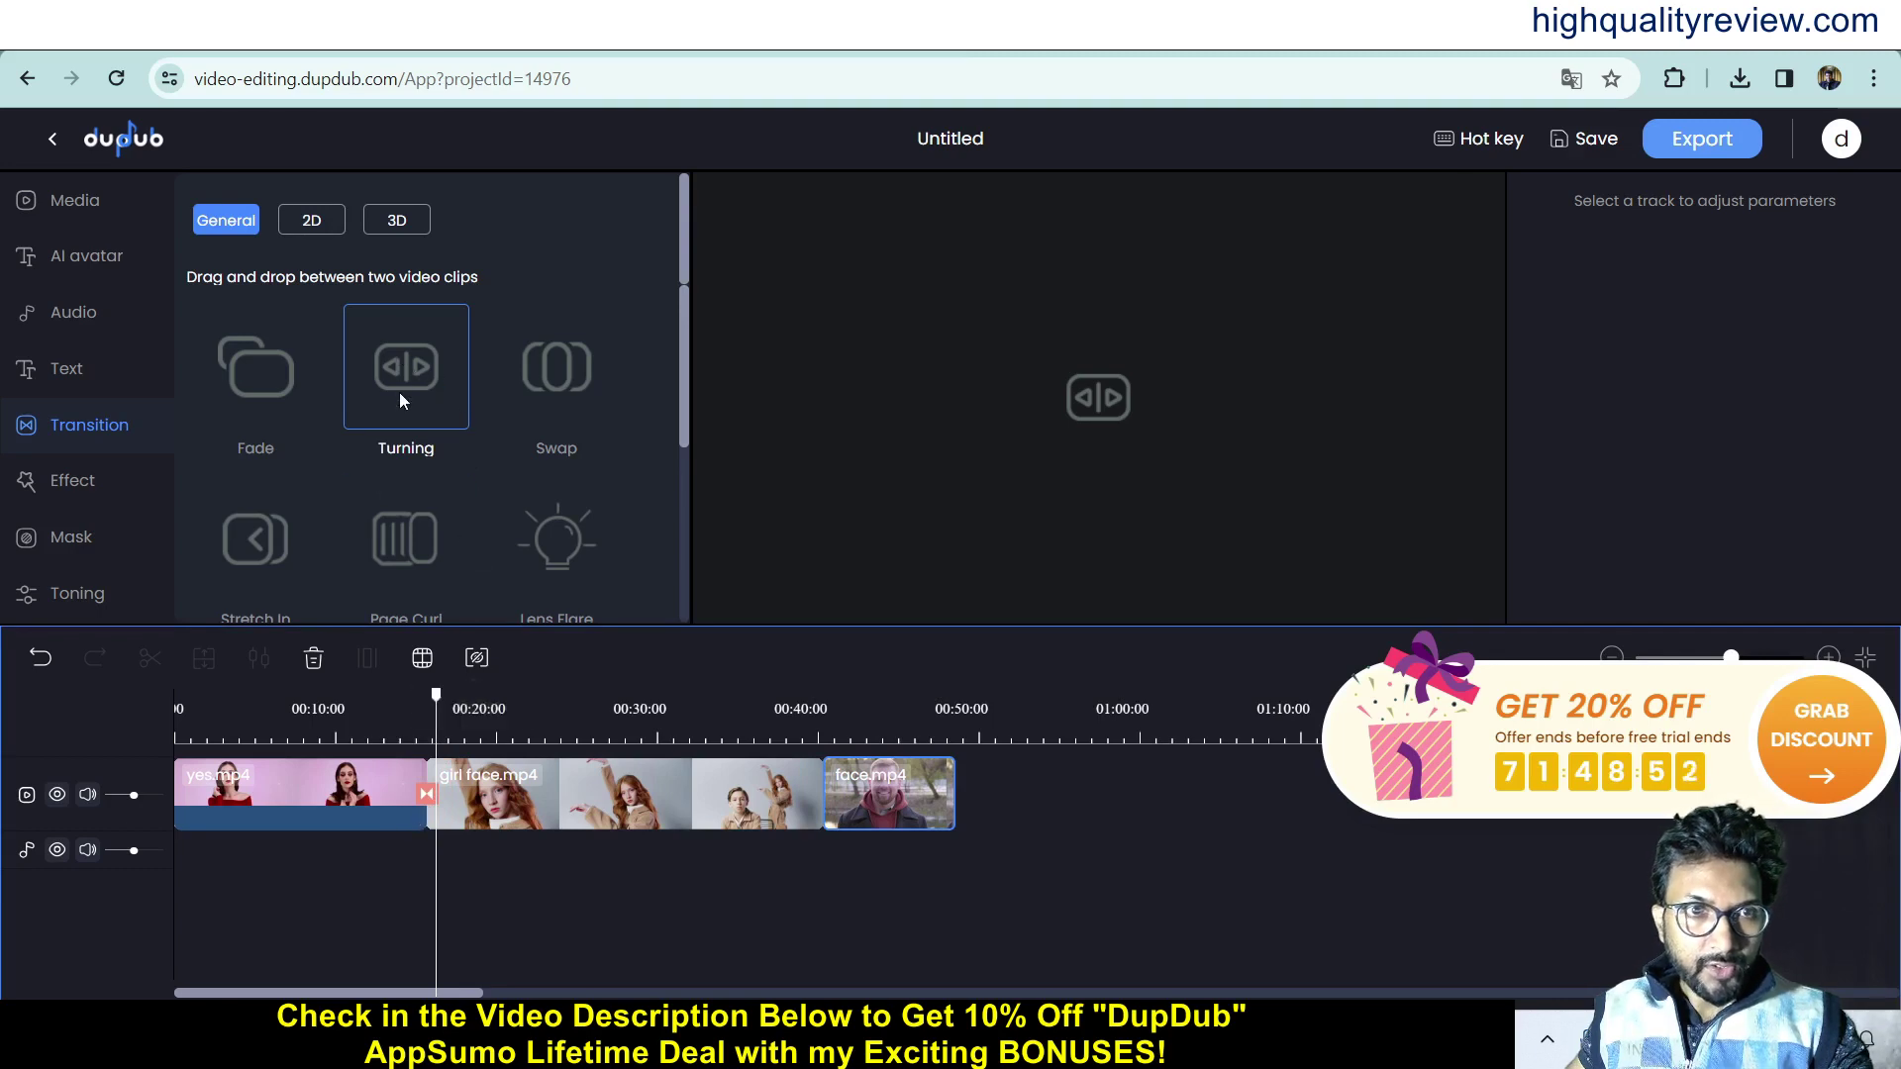
pyautogui.moveTo(408, 368)
pyautogui.mouseDown()
pyautogui.moveTo(803, 756)
pyautogui.moveTo(820, 803)
pyautogui.mouseUp()
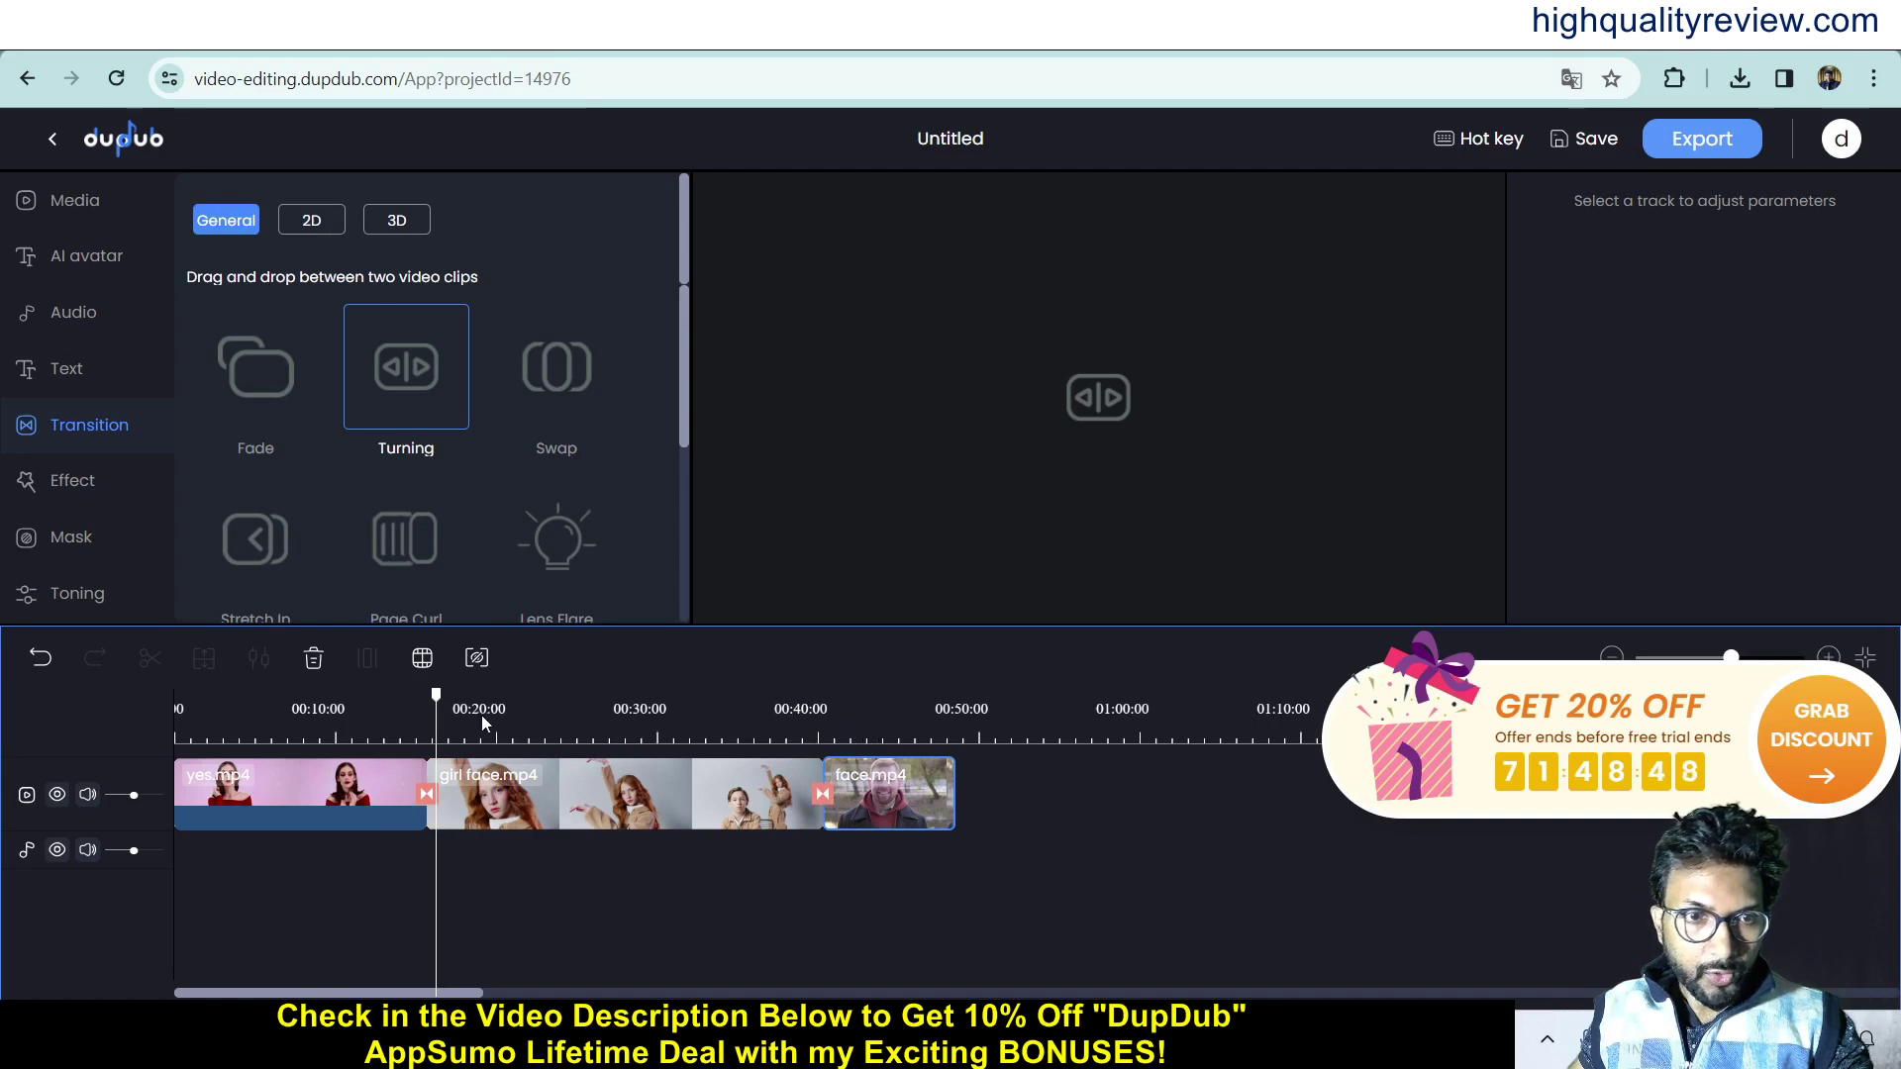
# Play the timeline through both Turning transitions to preview them.
pyautogui.moveTo(441, 701); pyautogui.dragTo(412, 703)
pyautogui.click(1122, 787)
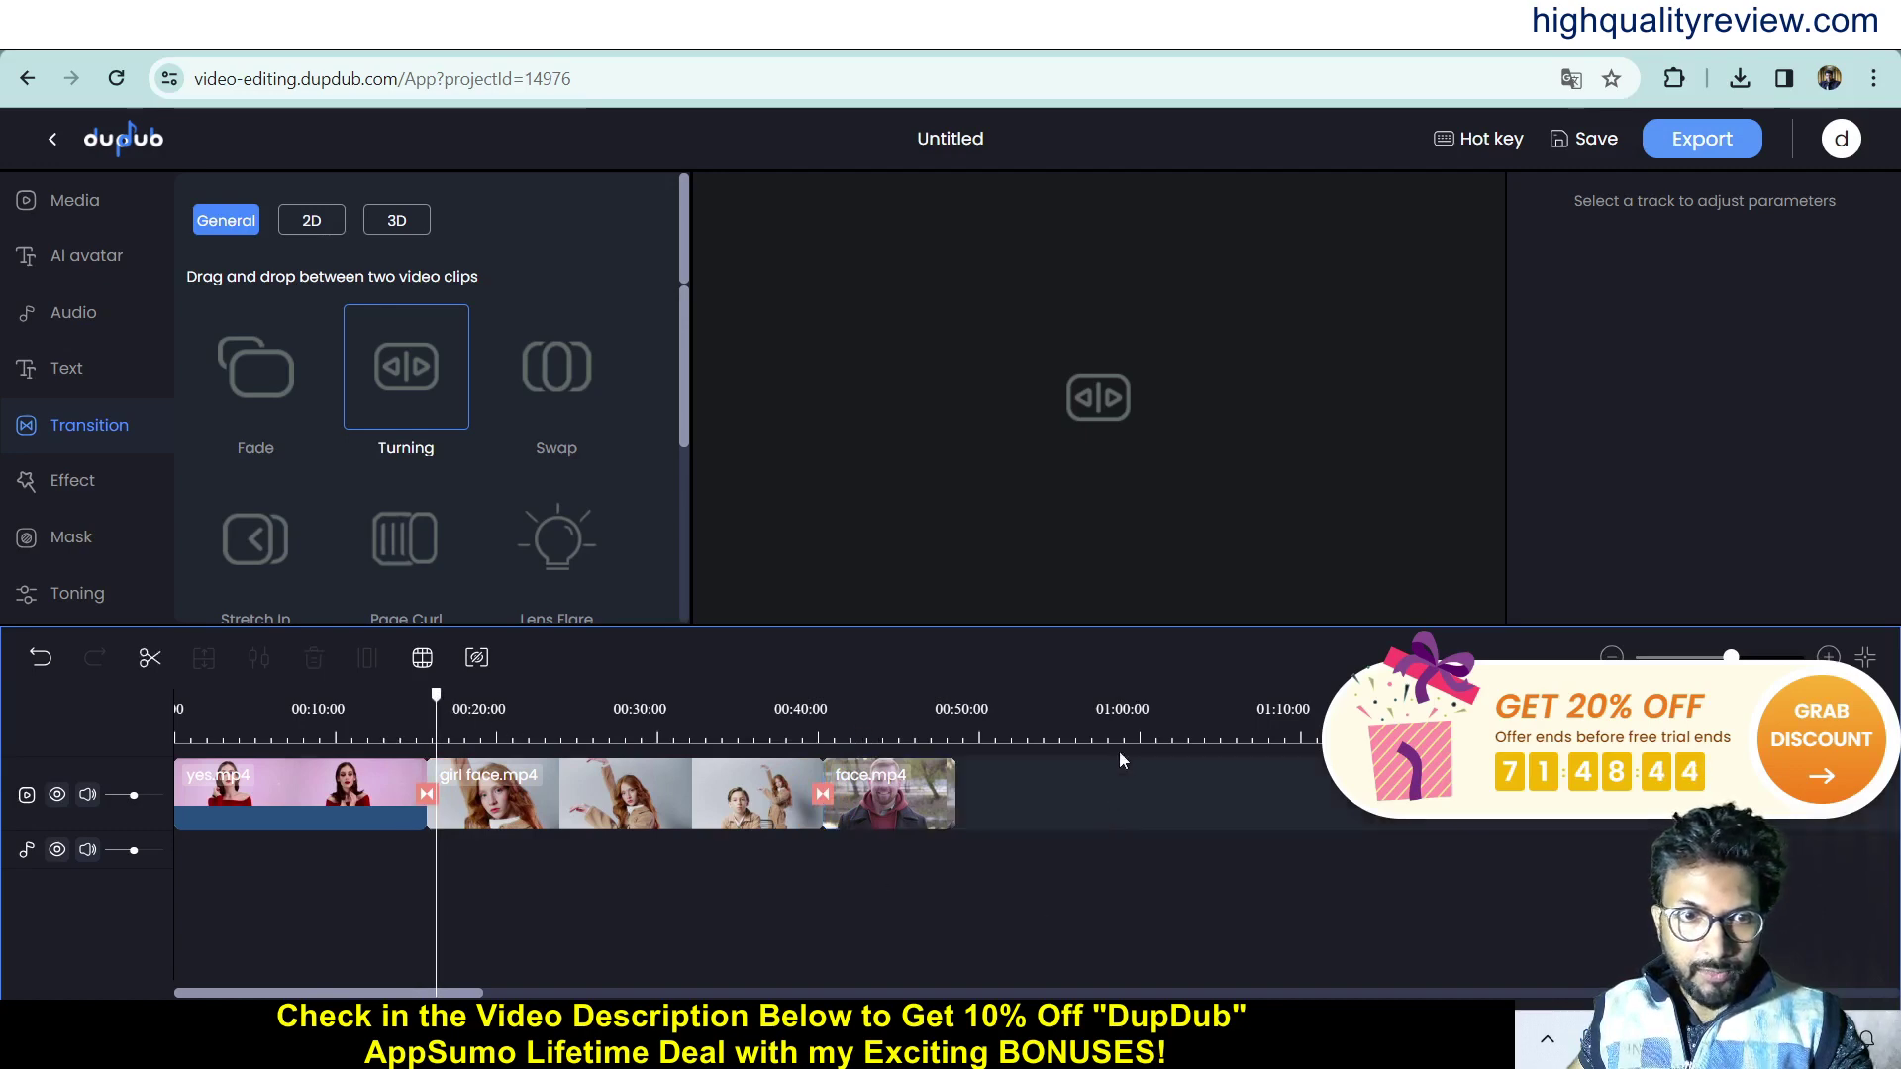
pyautogui.moveTo(445, 690); pyautogui.dragTo(378, 715)
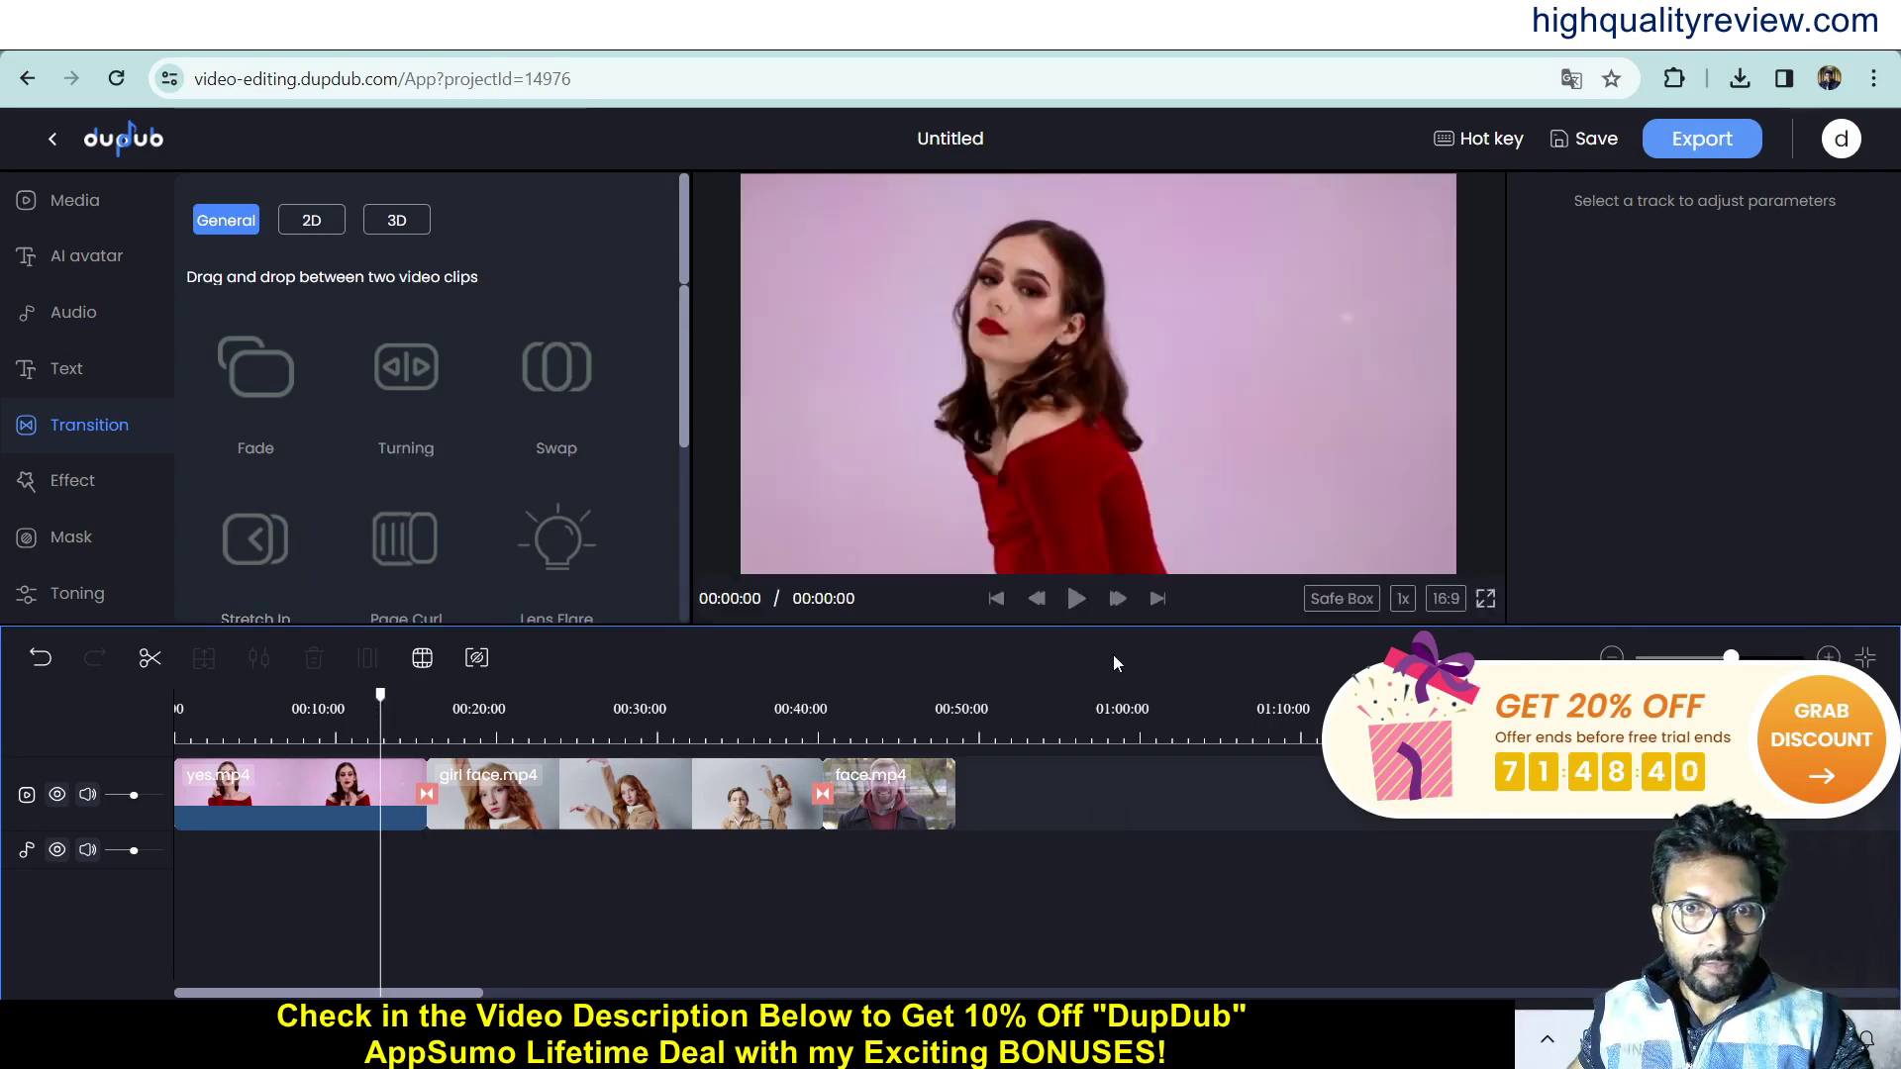
pyautogui.click(1077, 606)
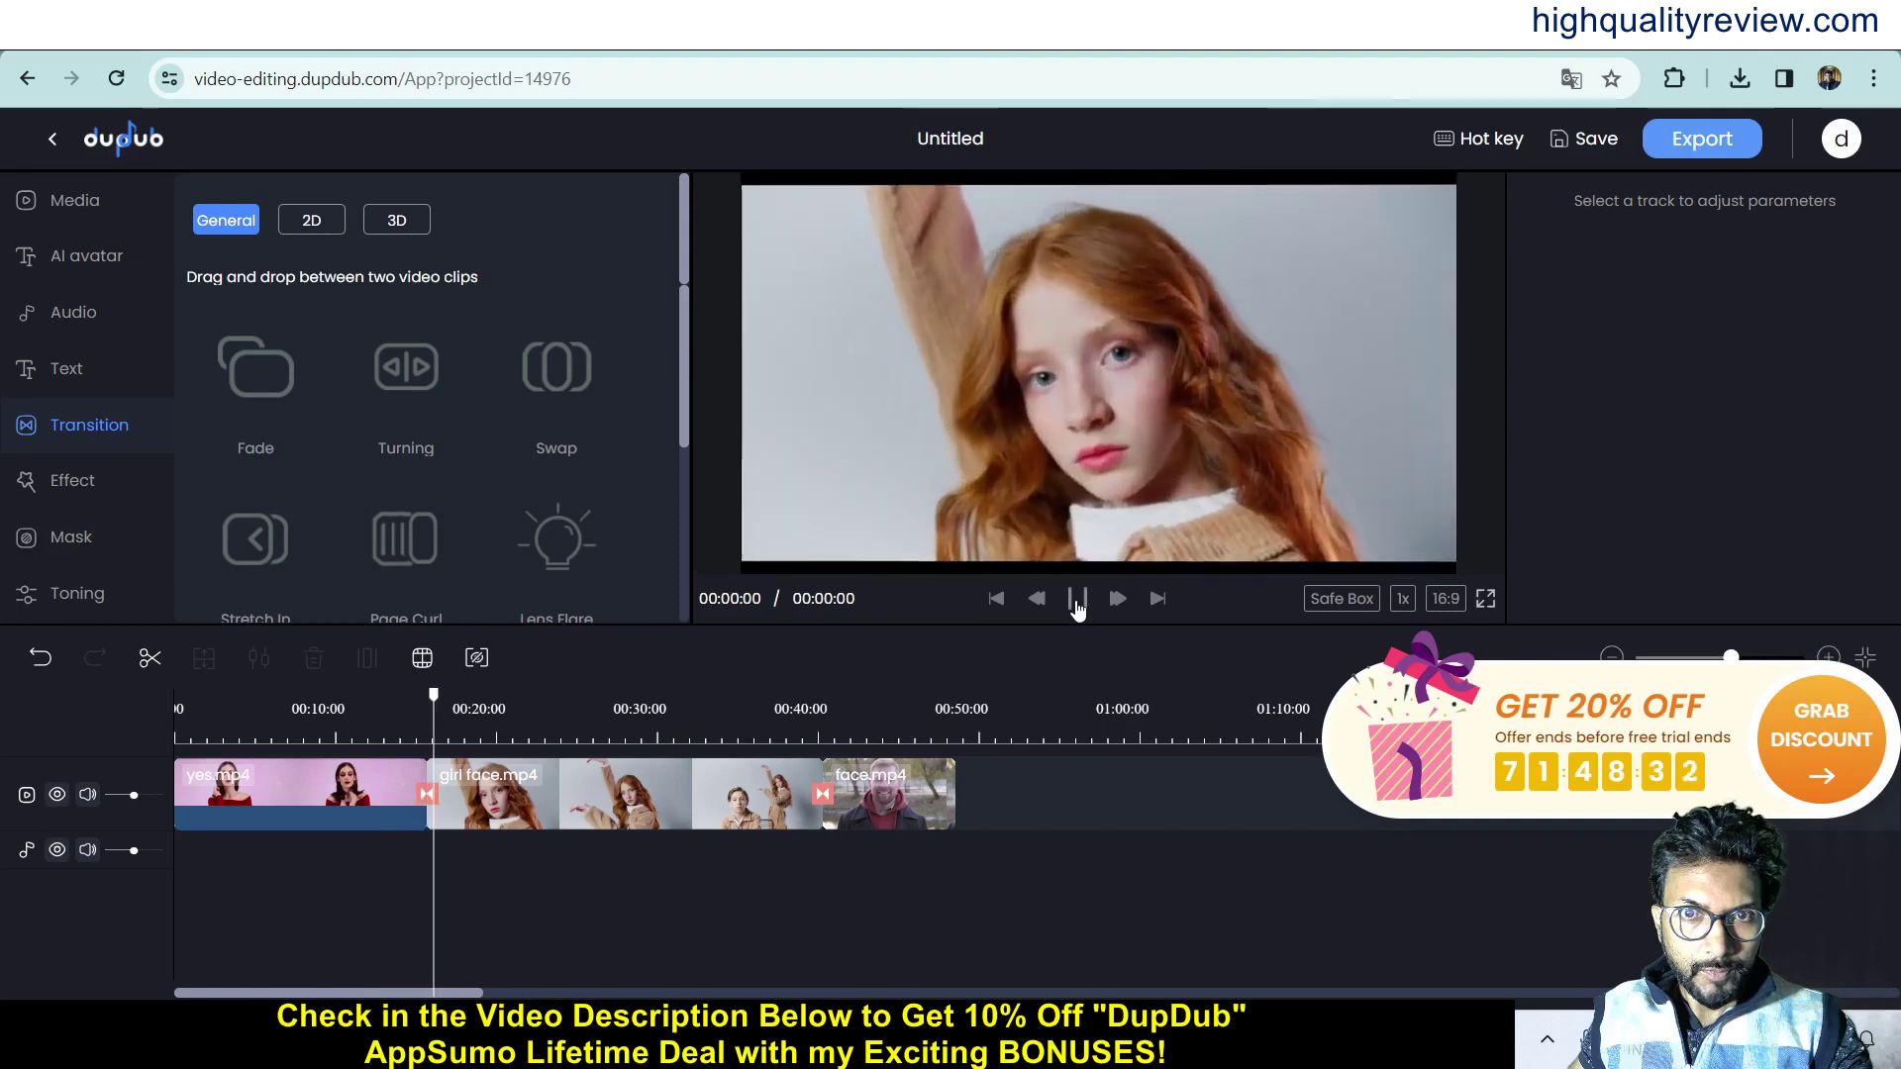
pyautogui.moveTo(451, 697); pyautogui.dragTo(808, 711)
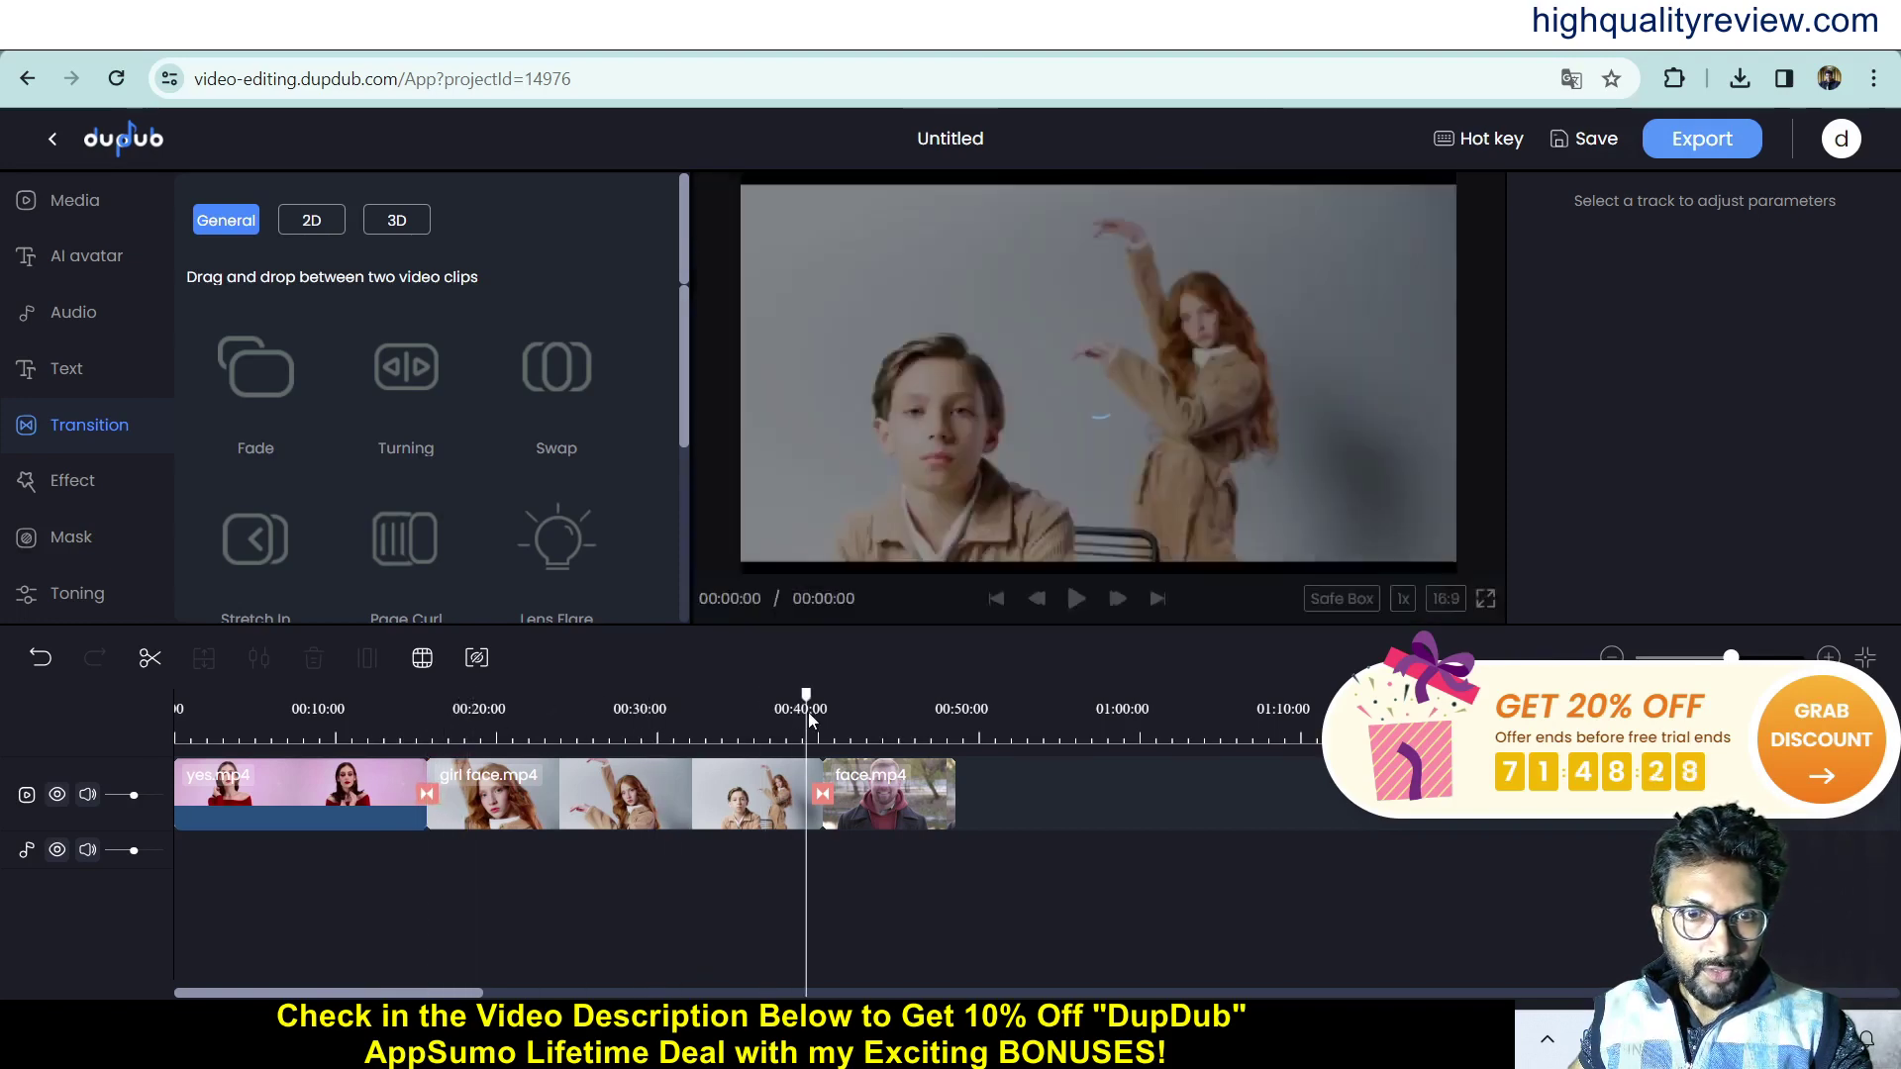
pyautogui.click(1077, 600)
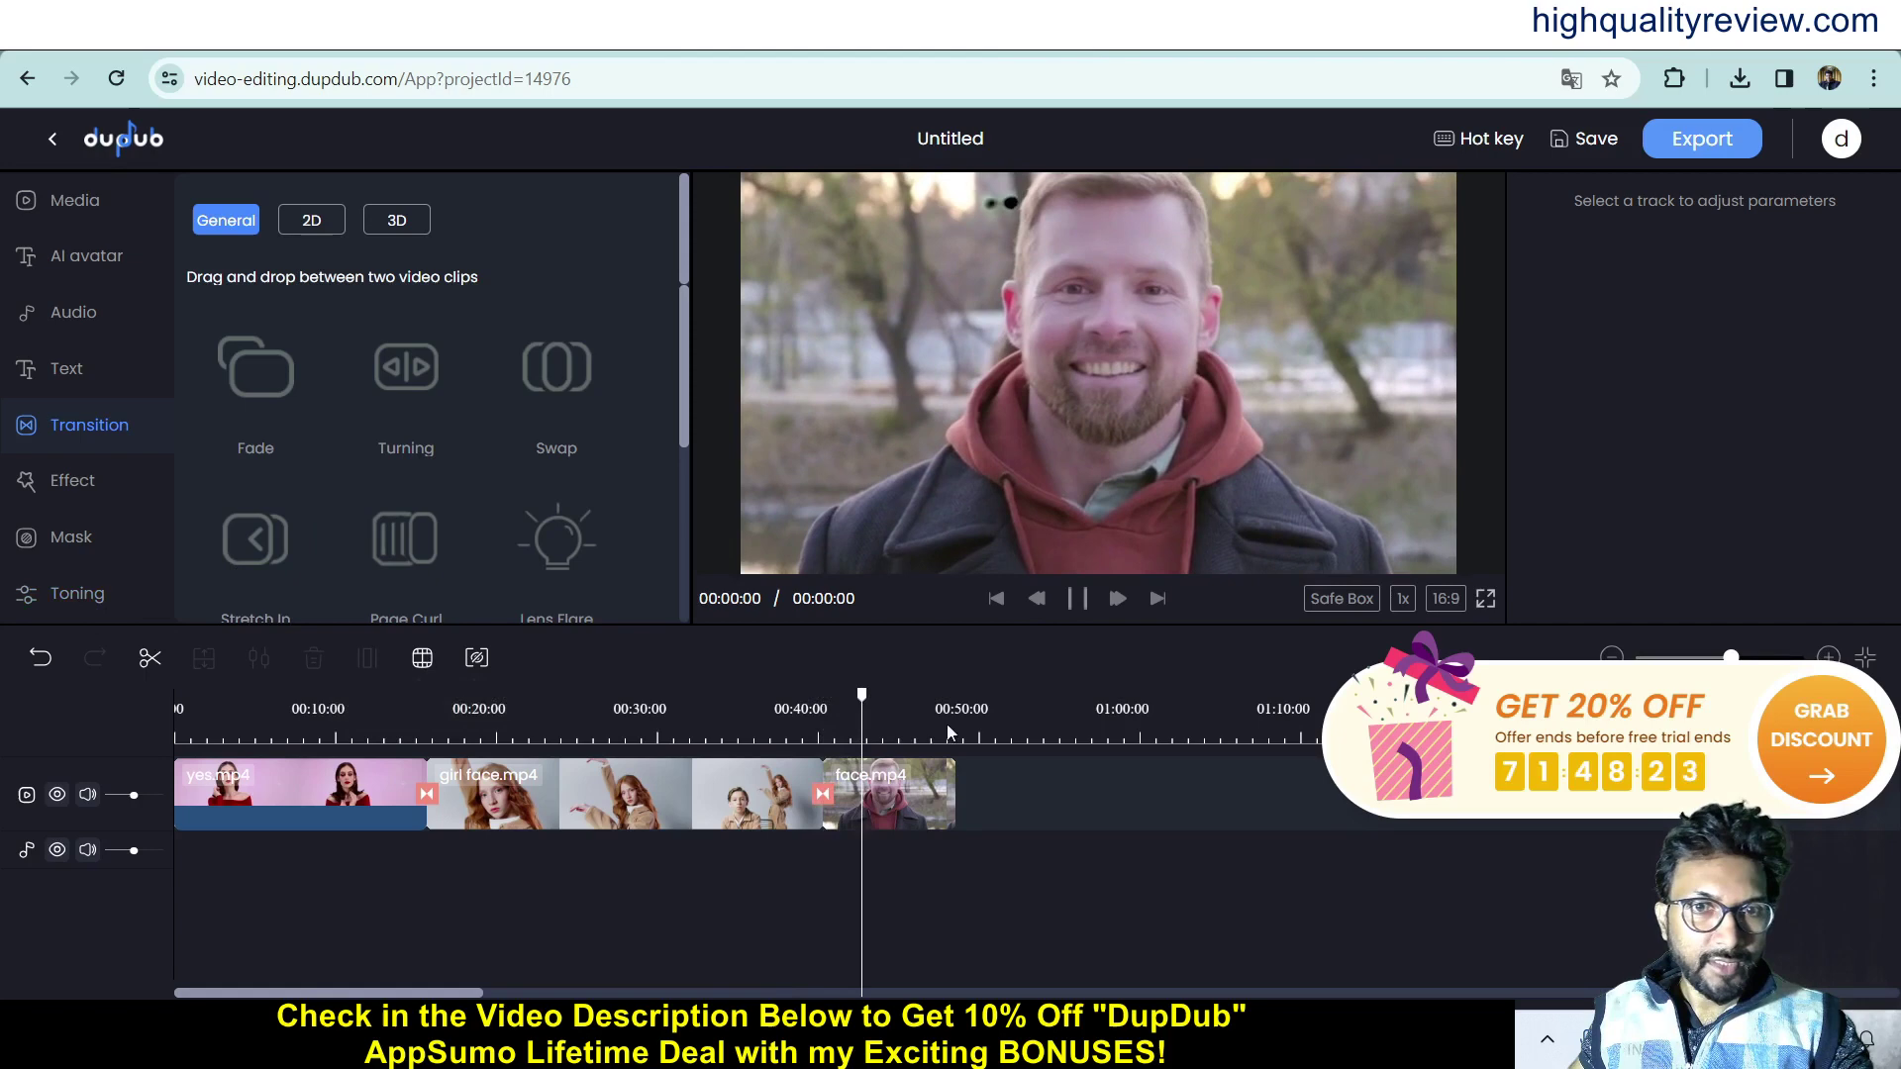
pyautogui.click(1076, 604)
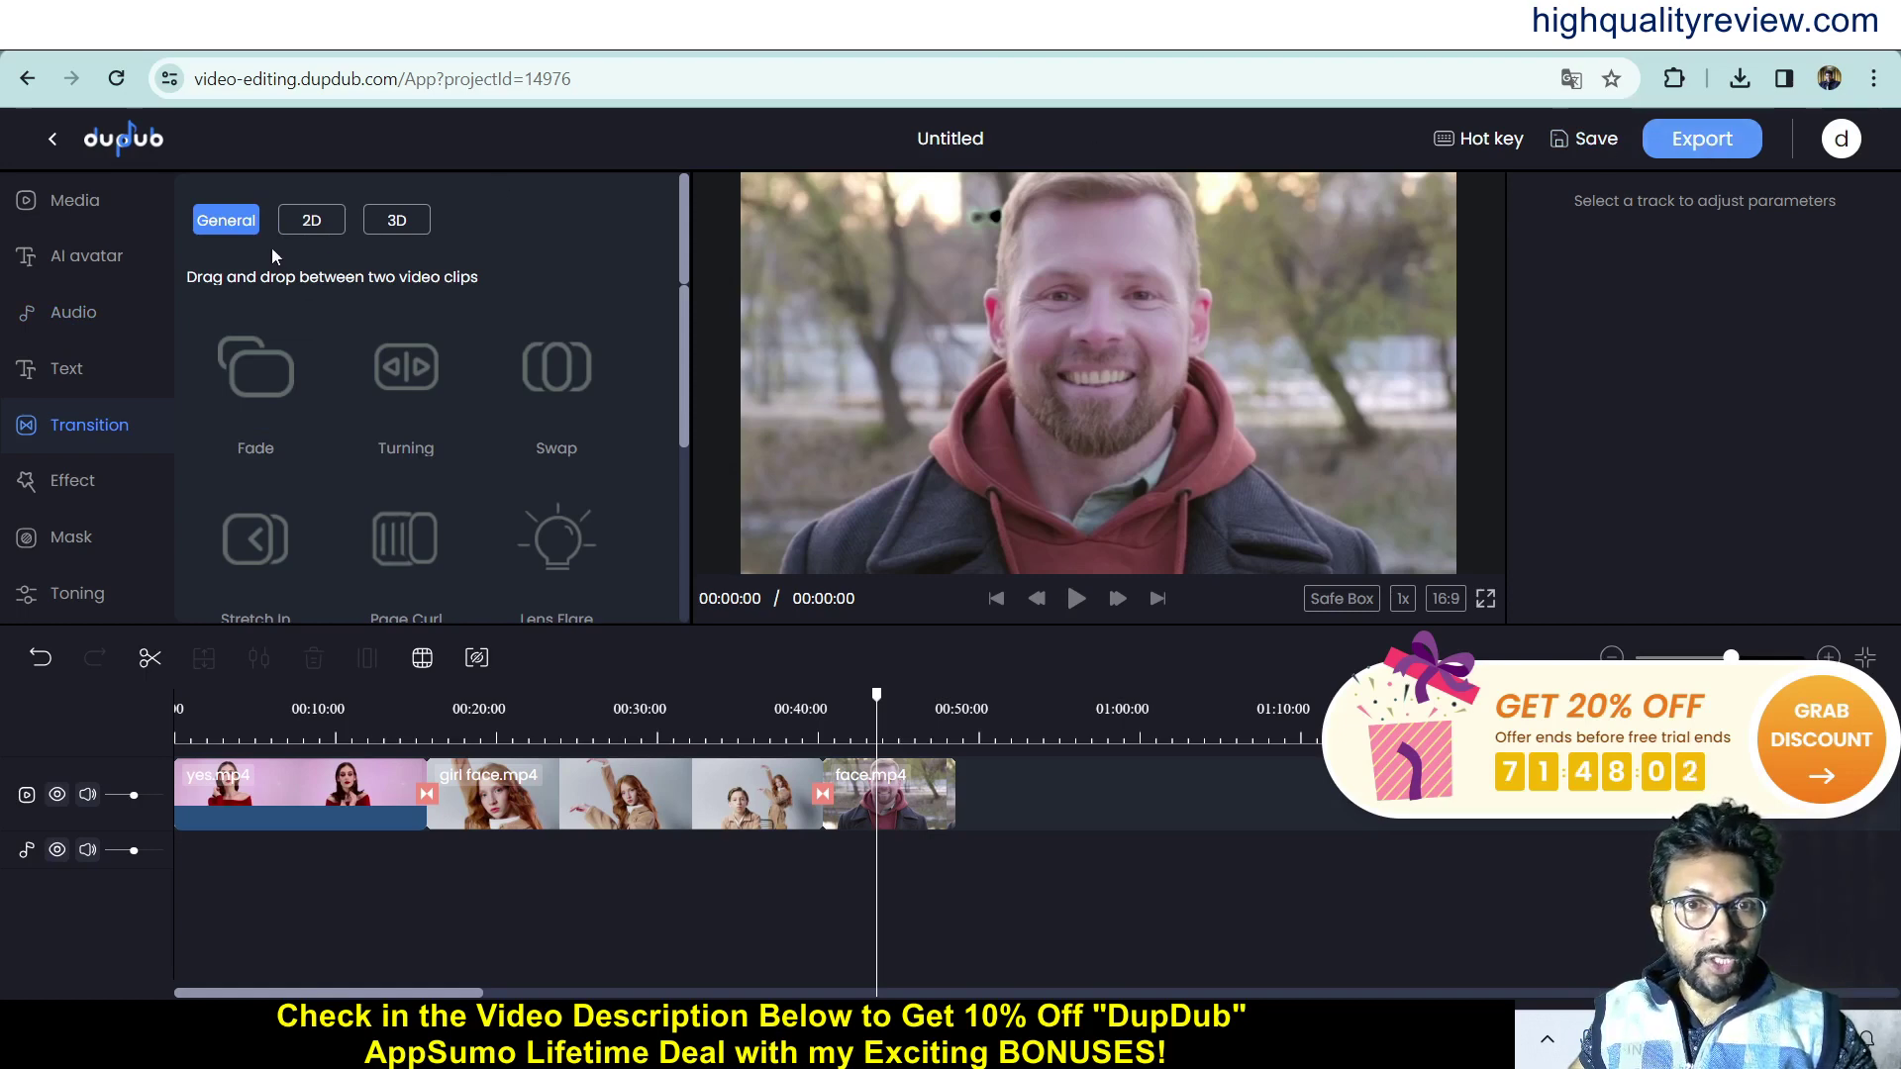
# Save and exit the edited video, then play the finished Untitled avatar video in the preview.
pyautogui.click(51, 138)
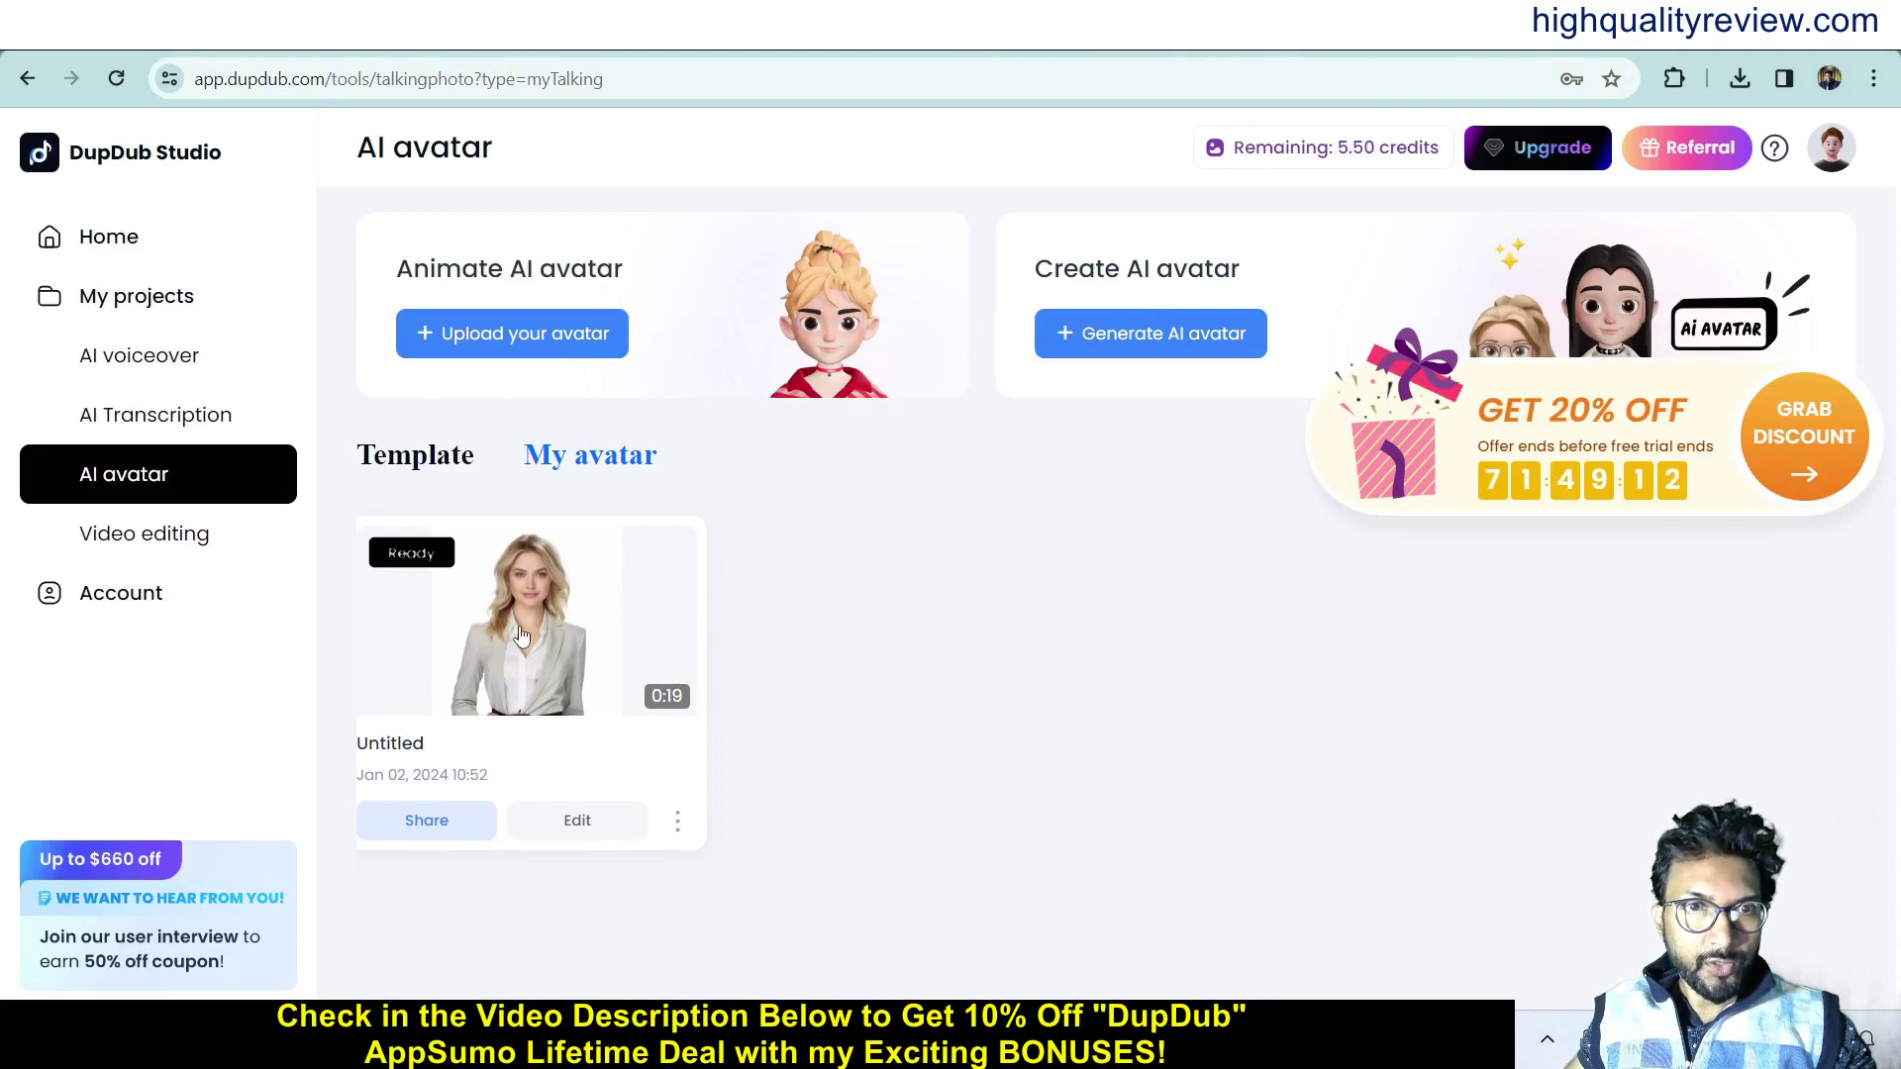
pyautogui.click(521, 634)
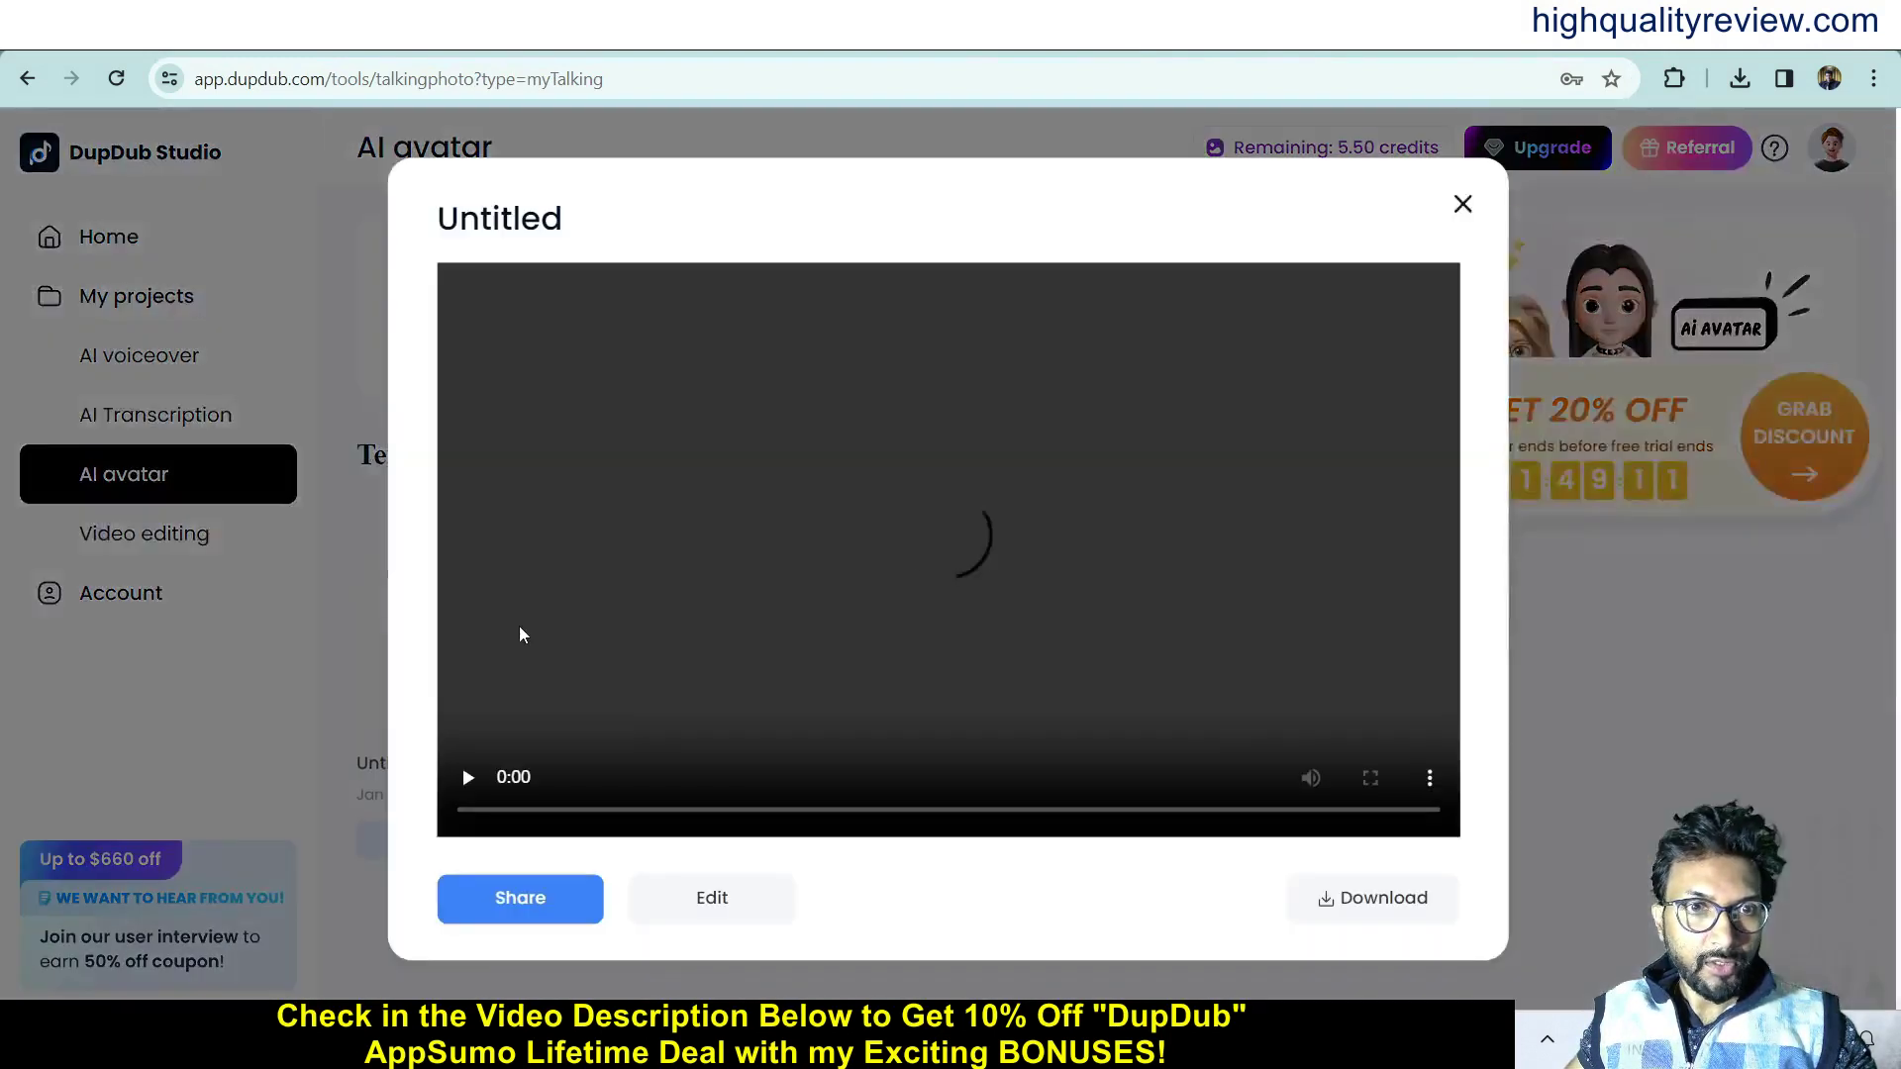
pyautogui.click(470, 779)
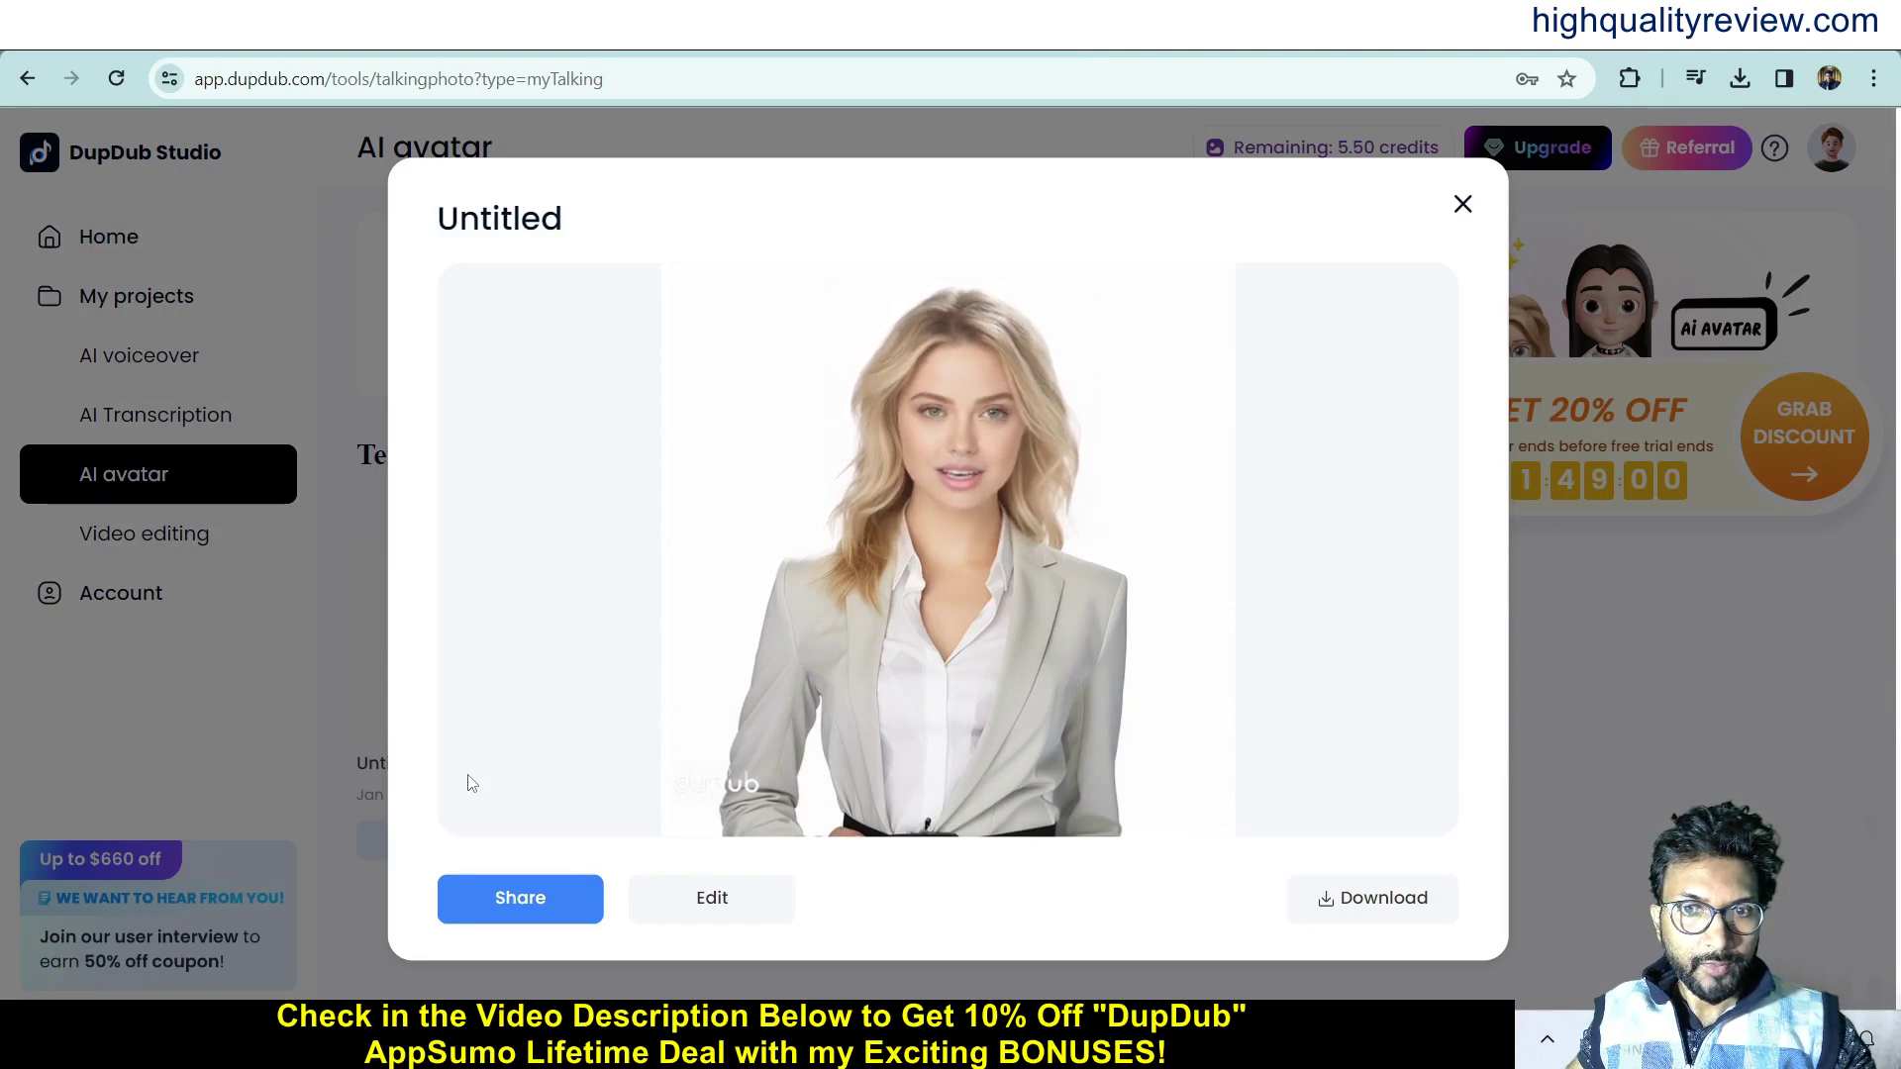
pyautogui.moveTo(1075, 722)
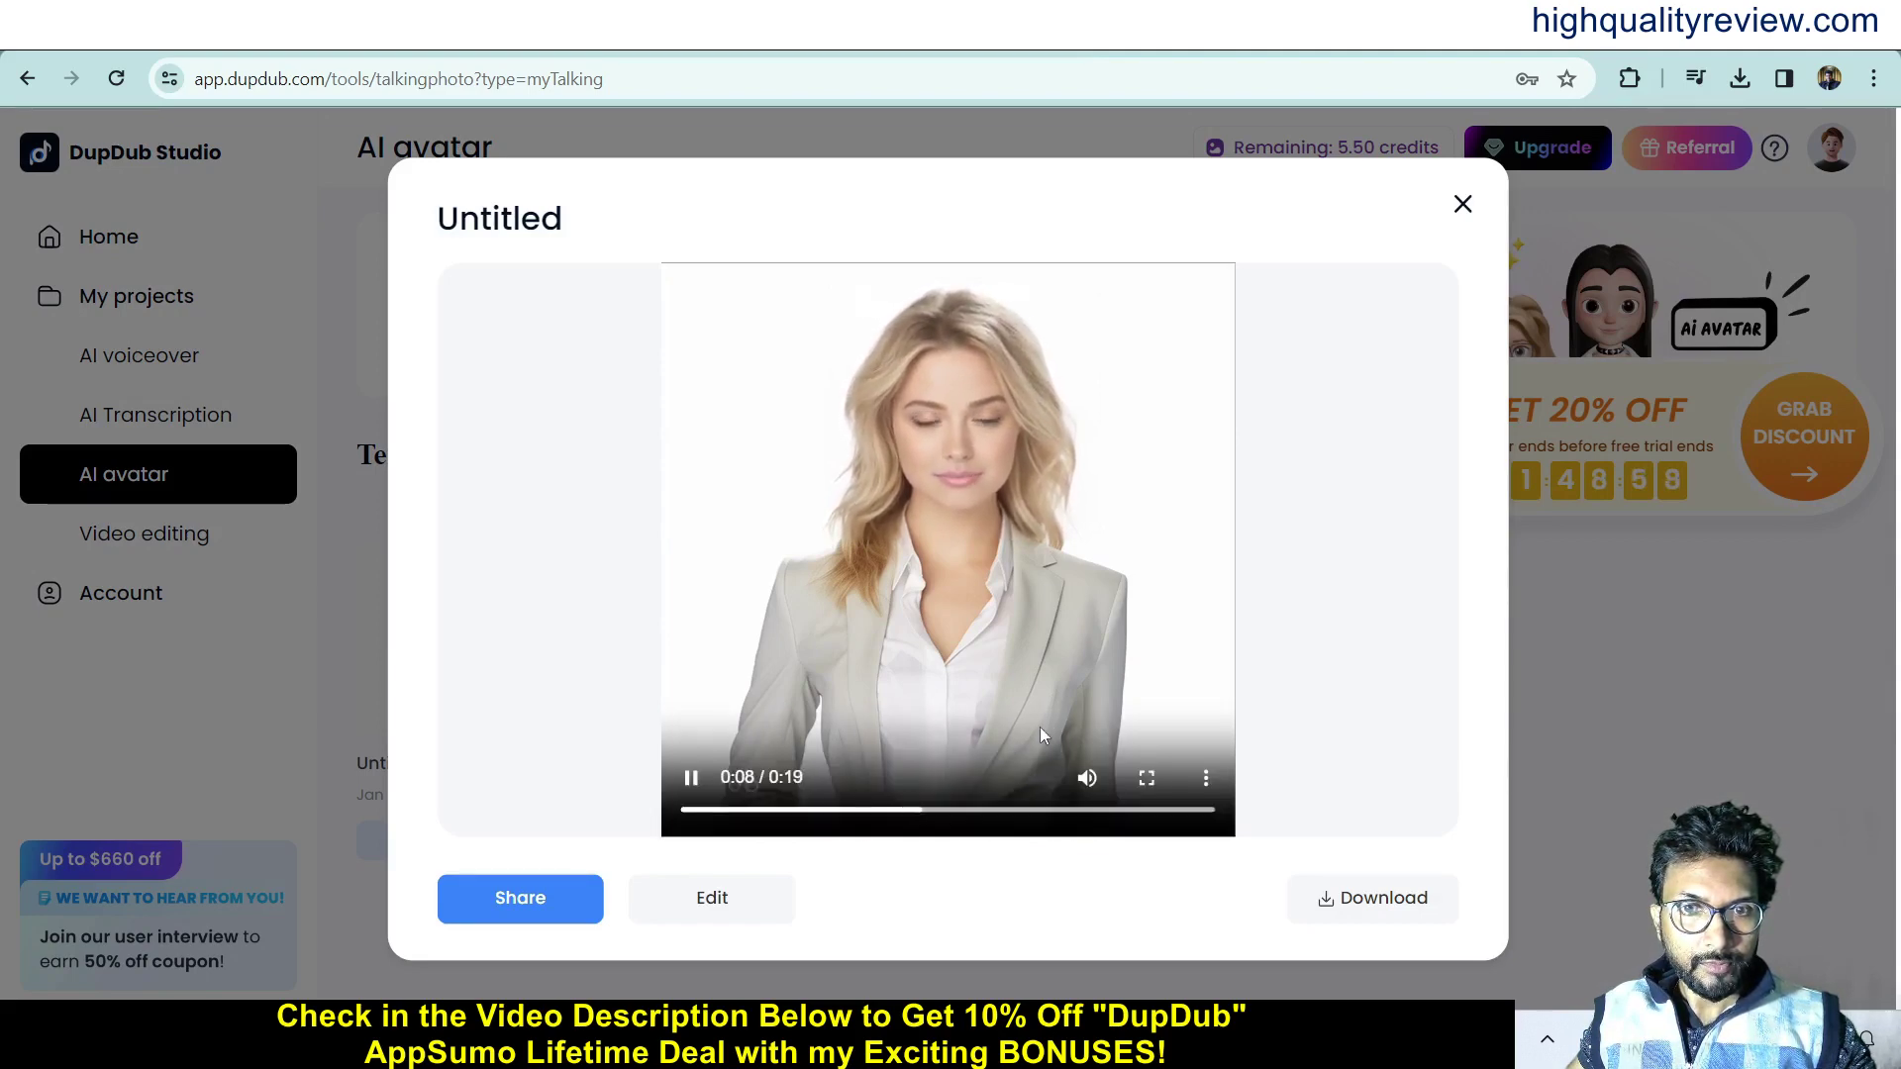
pyautogui.click(693, 780)
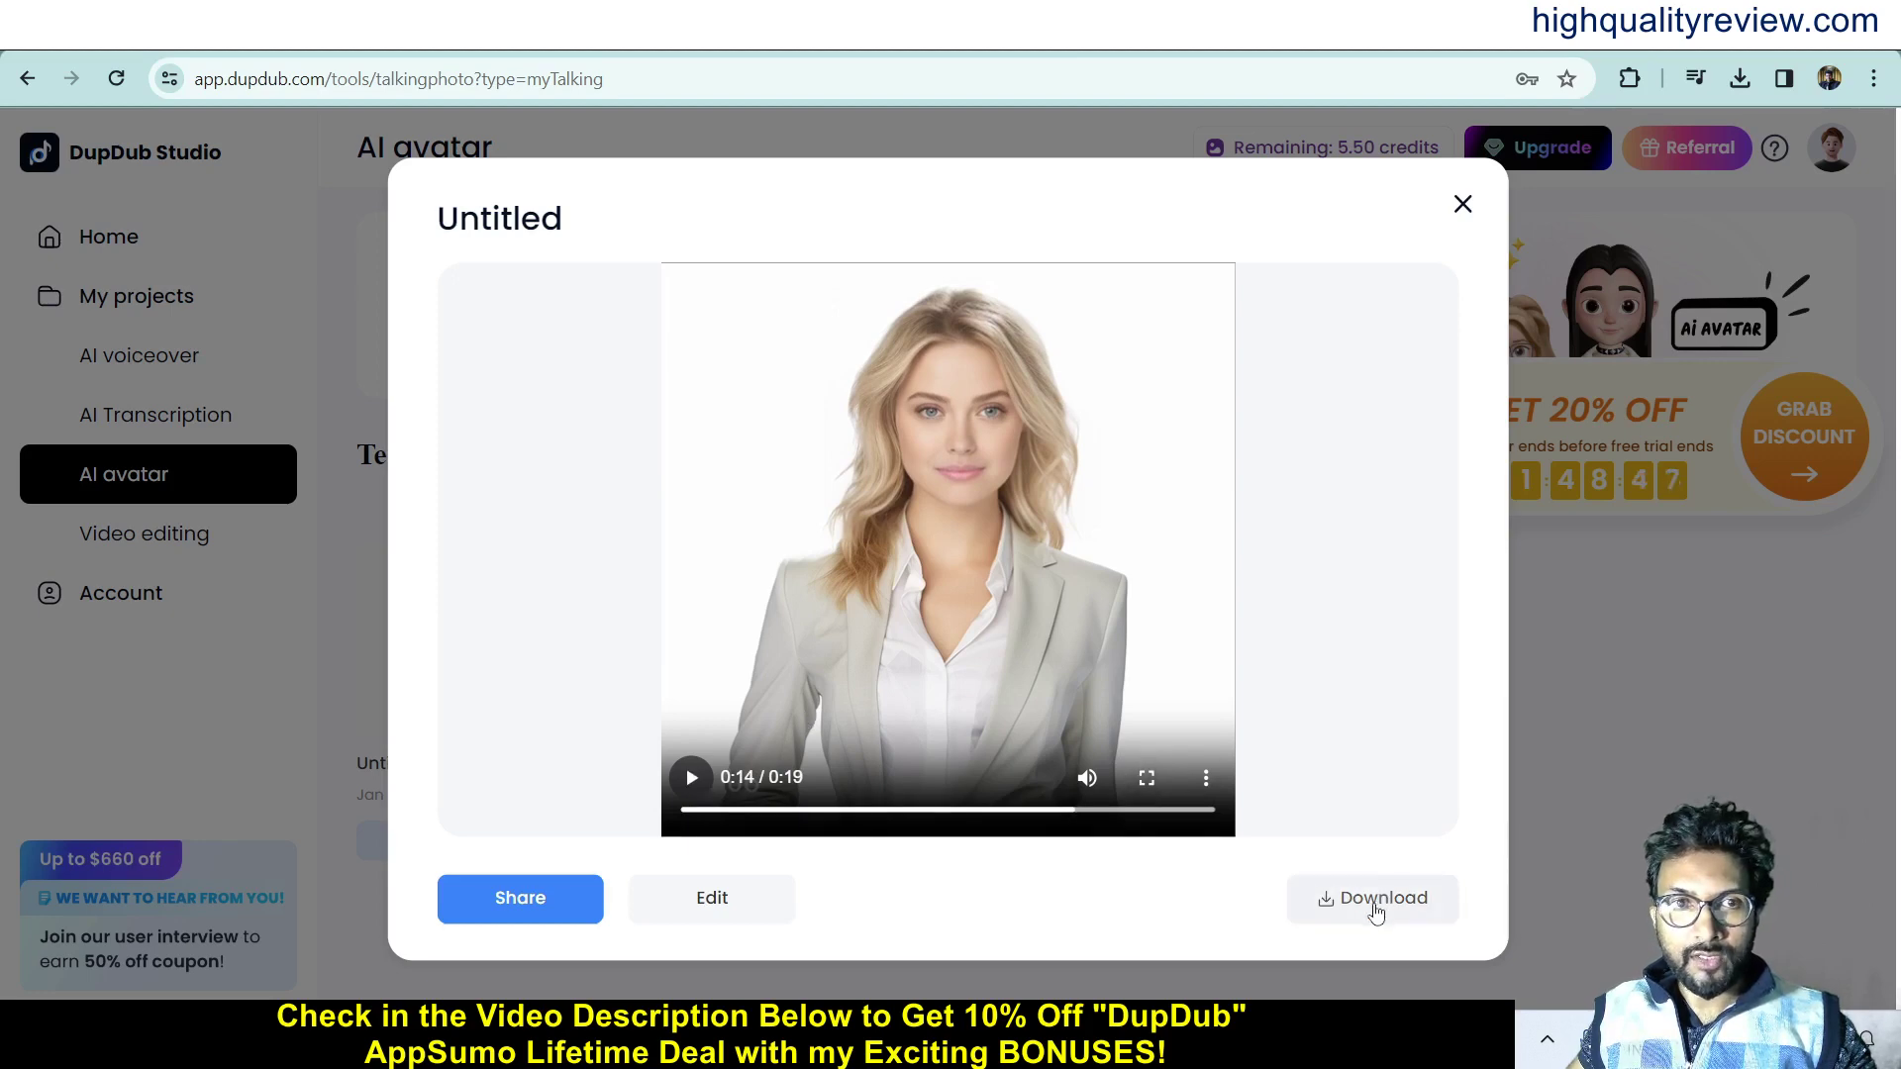
pyautogui.click(1462, 203)
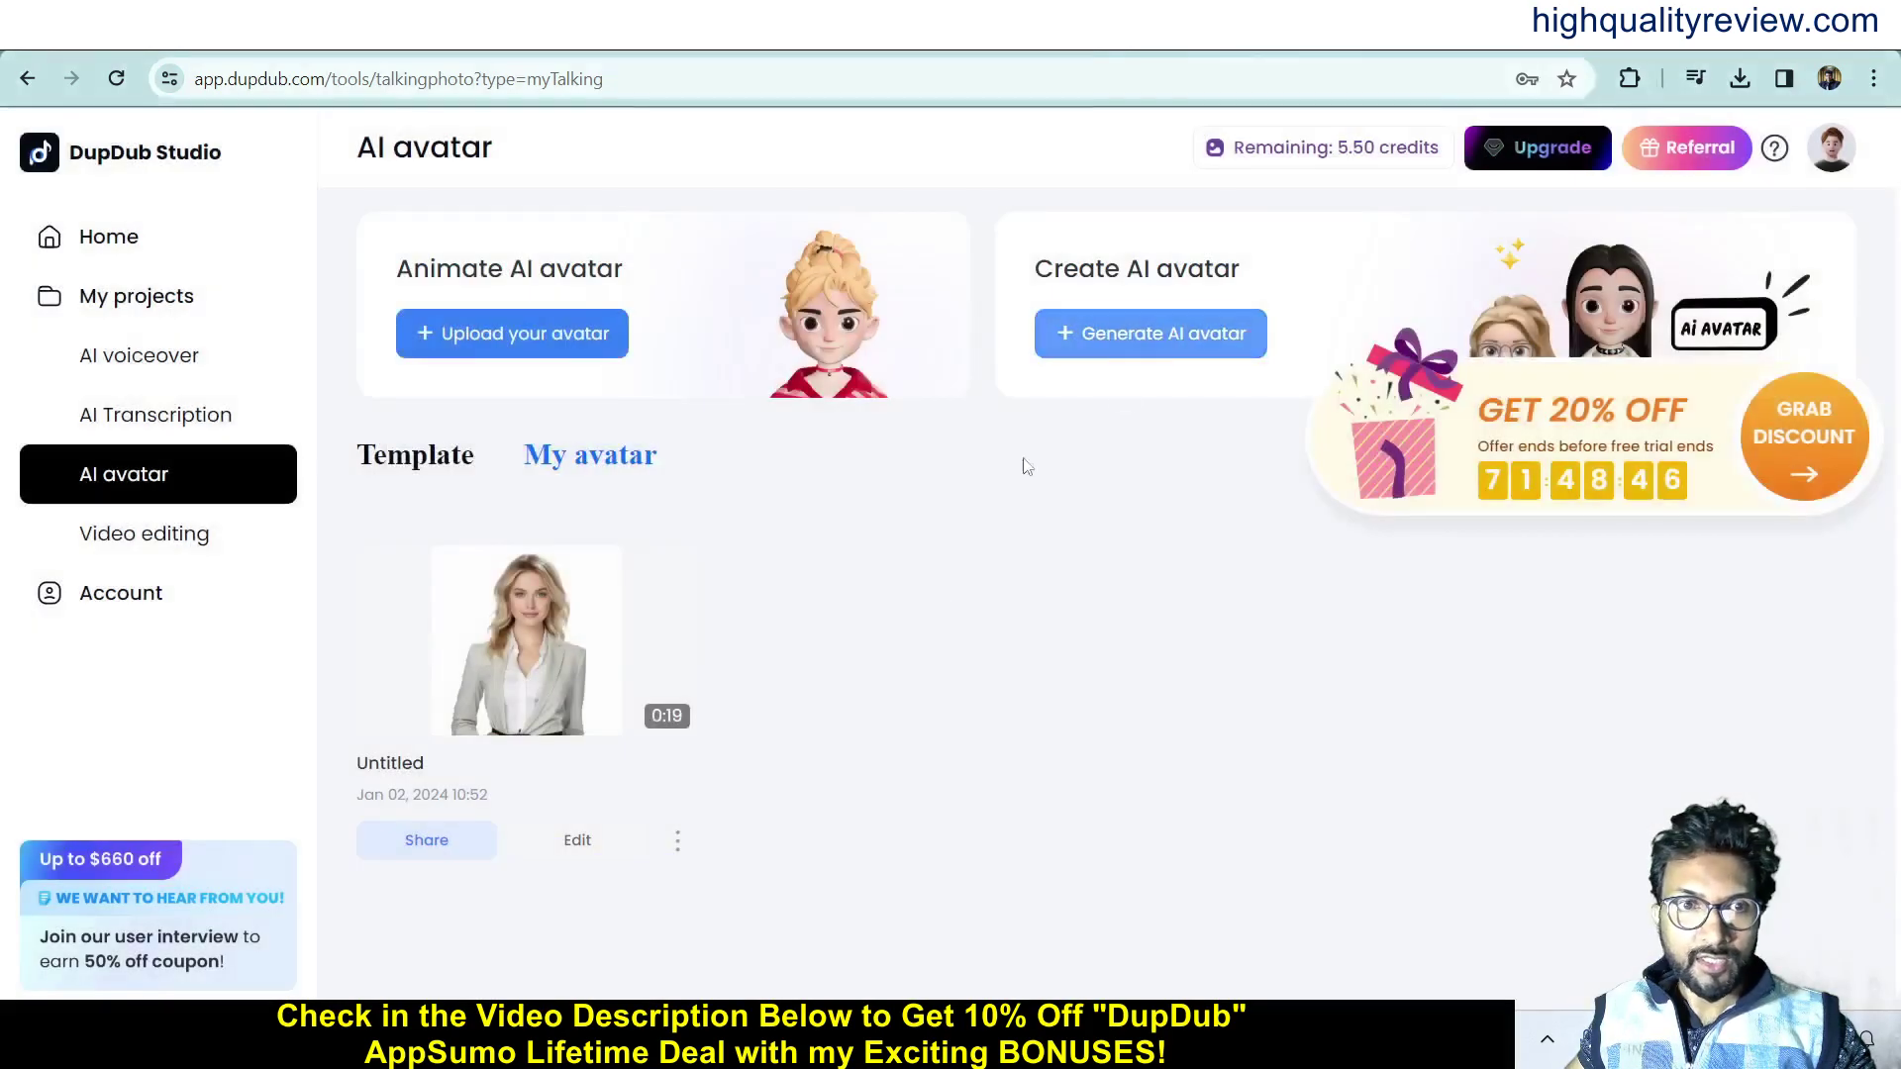
# Start renaming the avatar video, select 'Untitled', then cancel without renaming it.
pyautogui.click(676, 836)
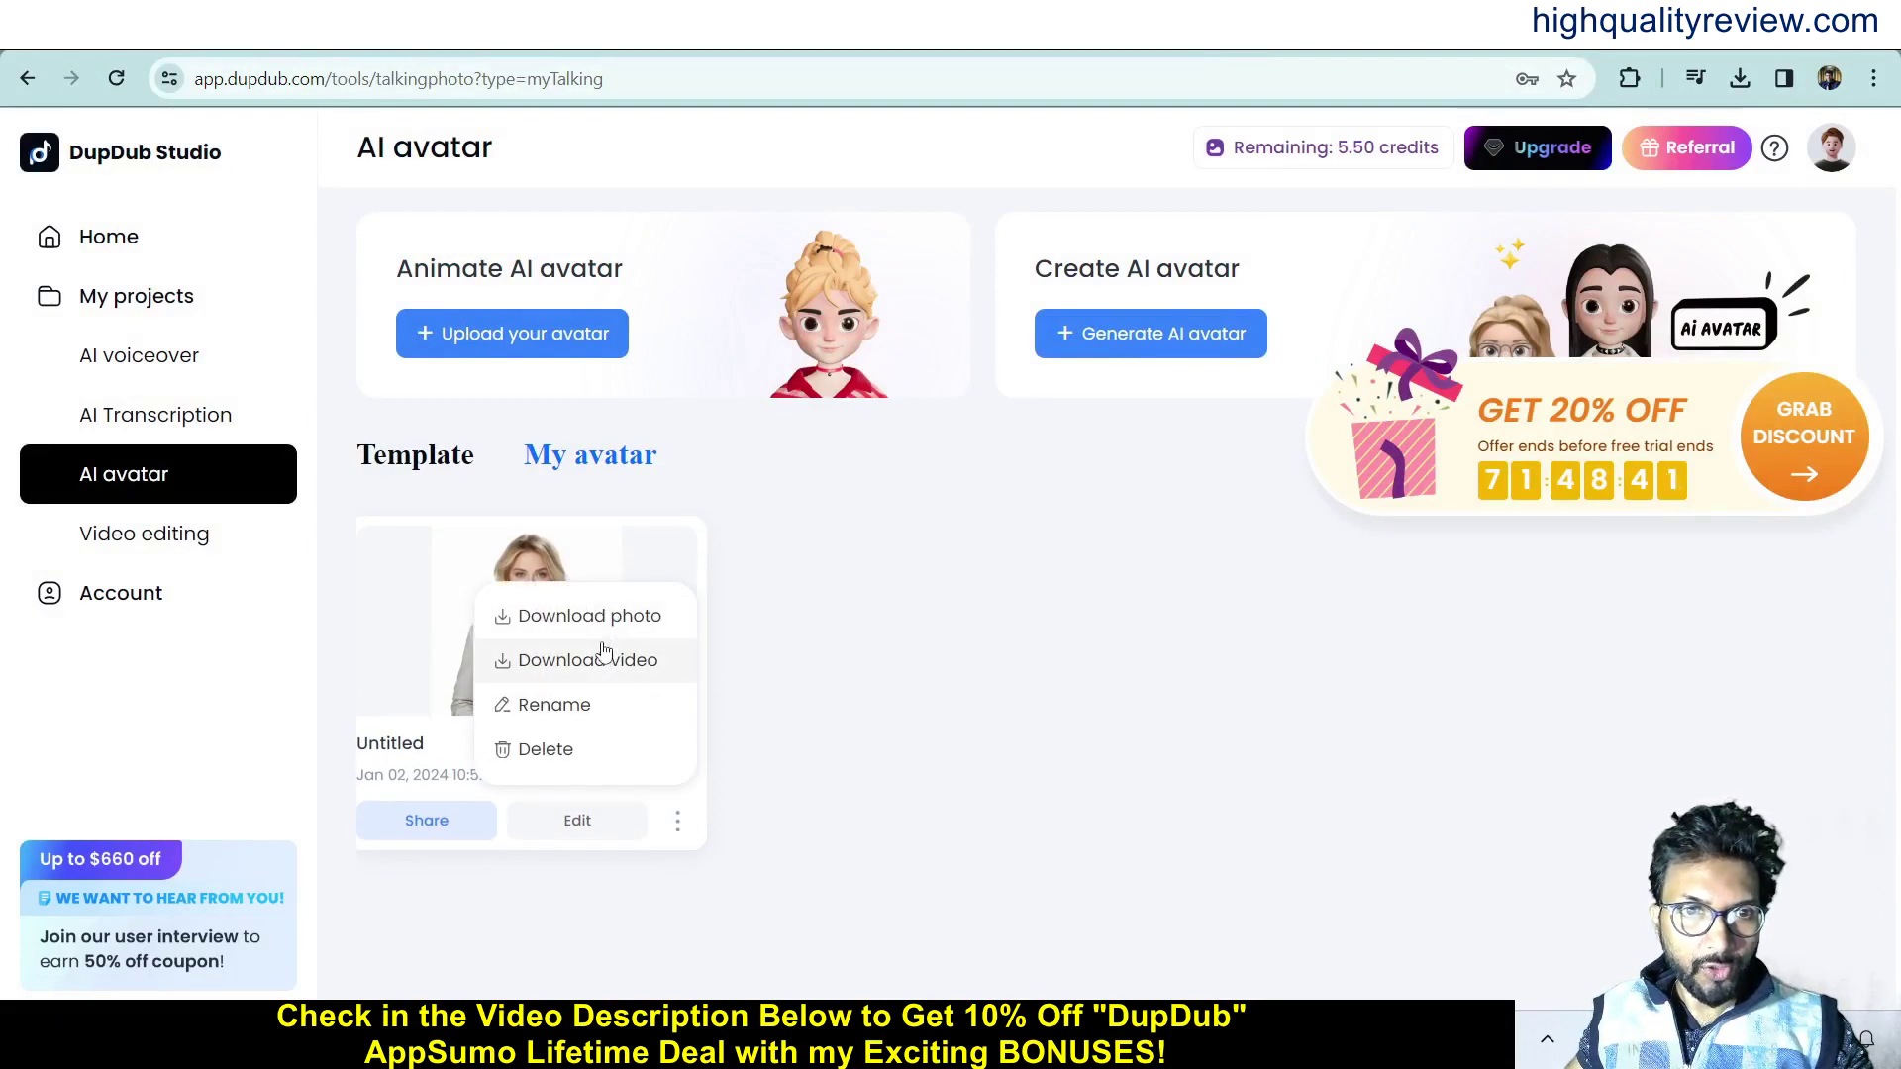
pyautogui.click(534, 708)
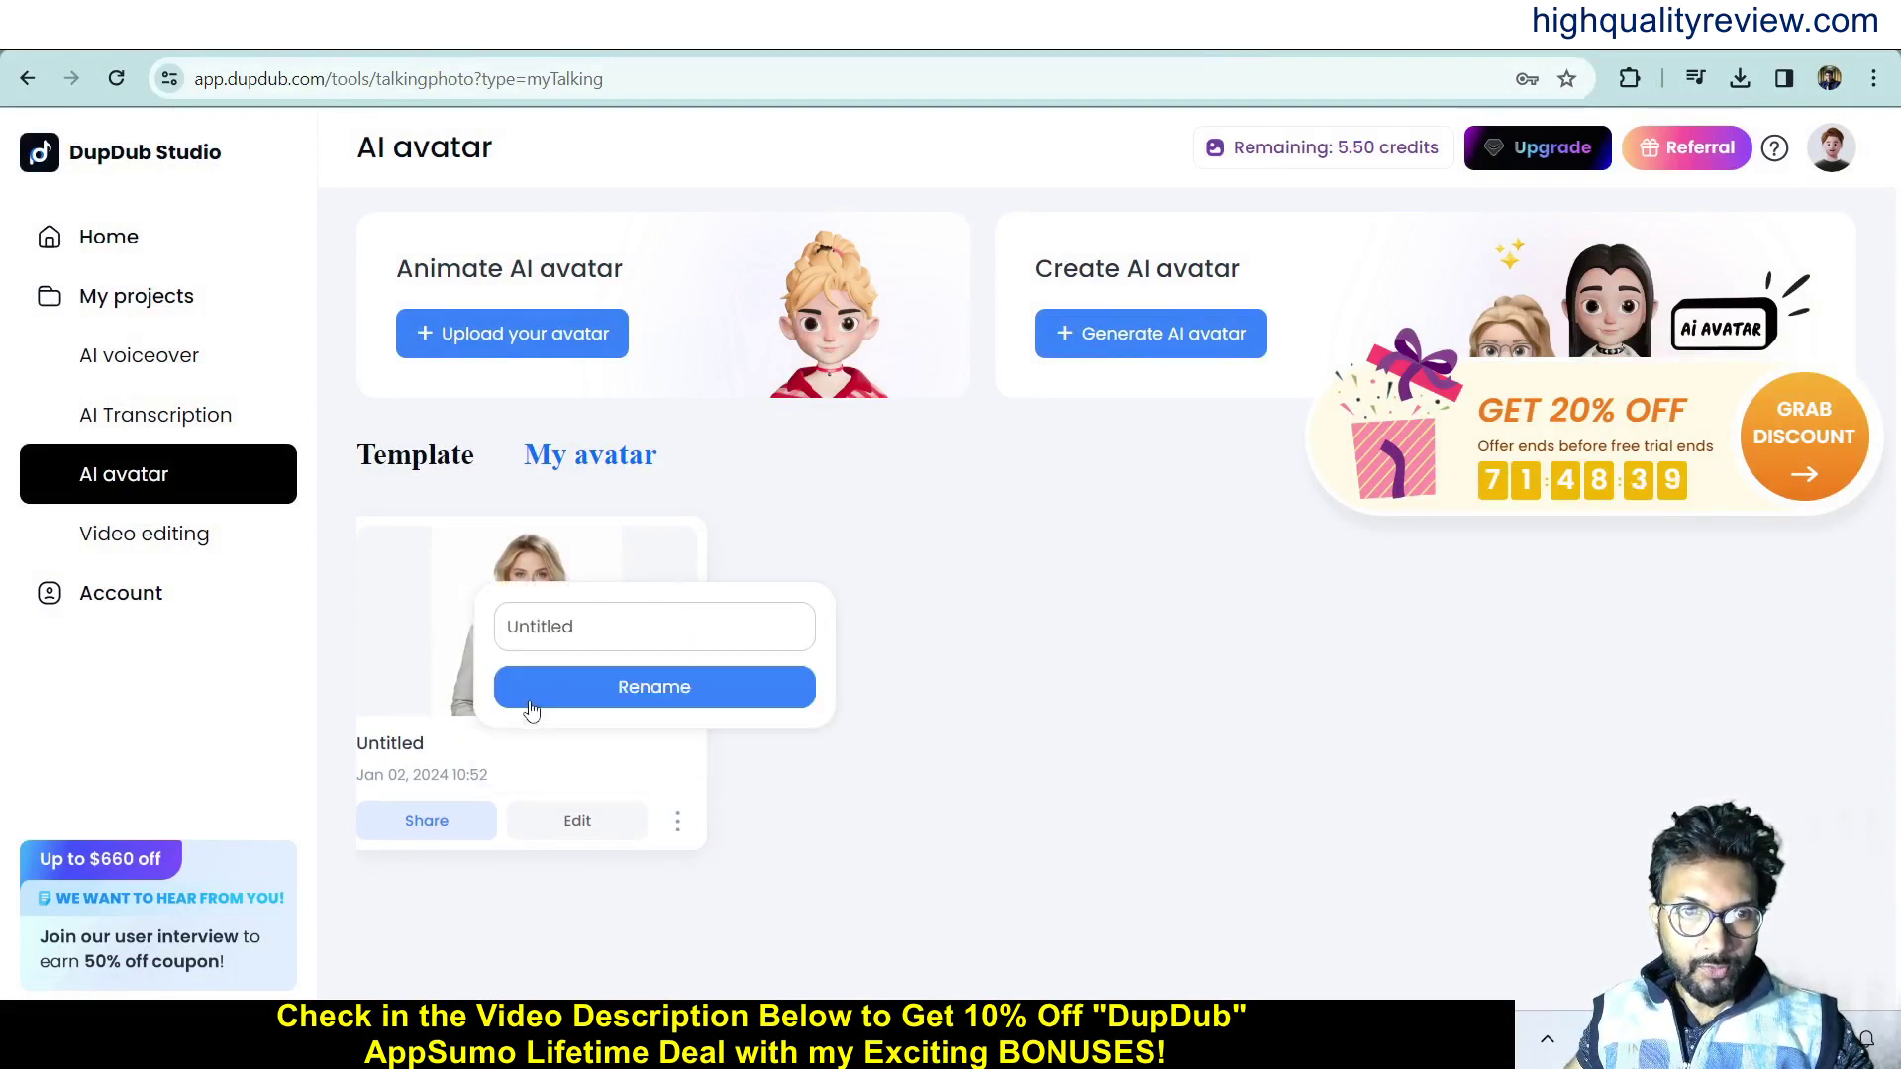
pyautogui.moveTo(582, 631); pyautogui.dragTo(476, 626)
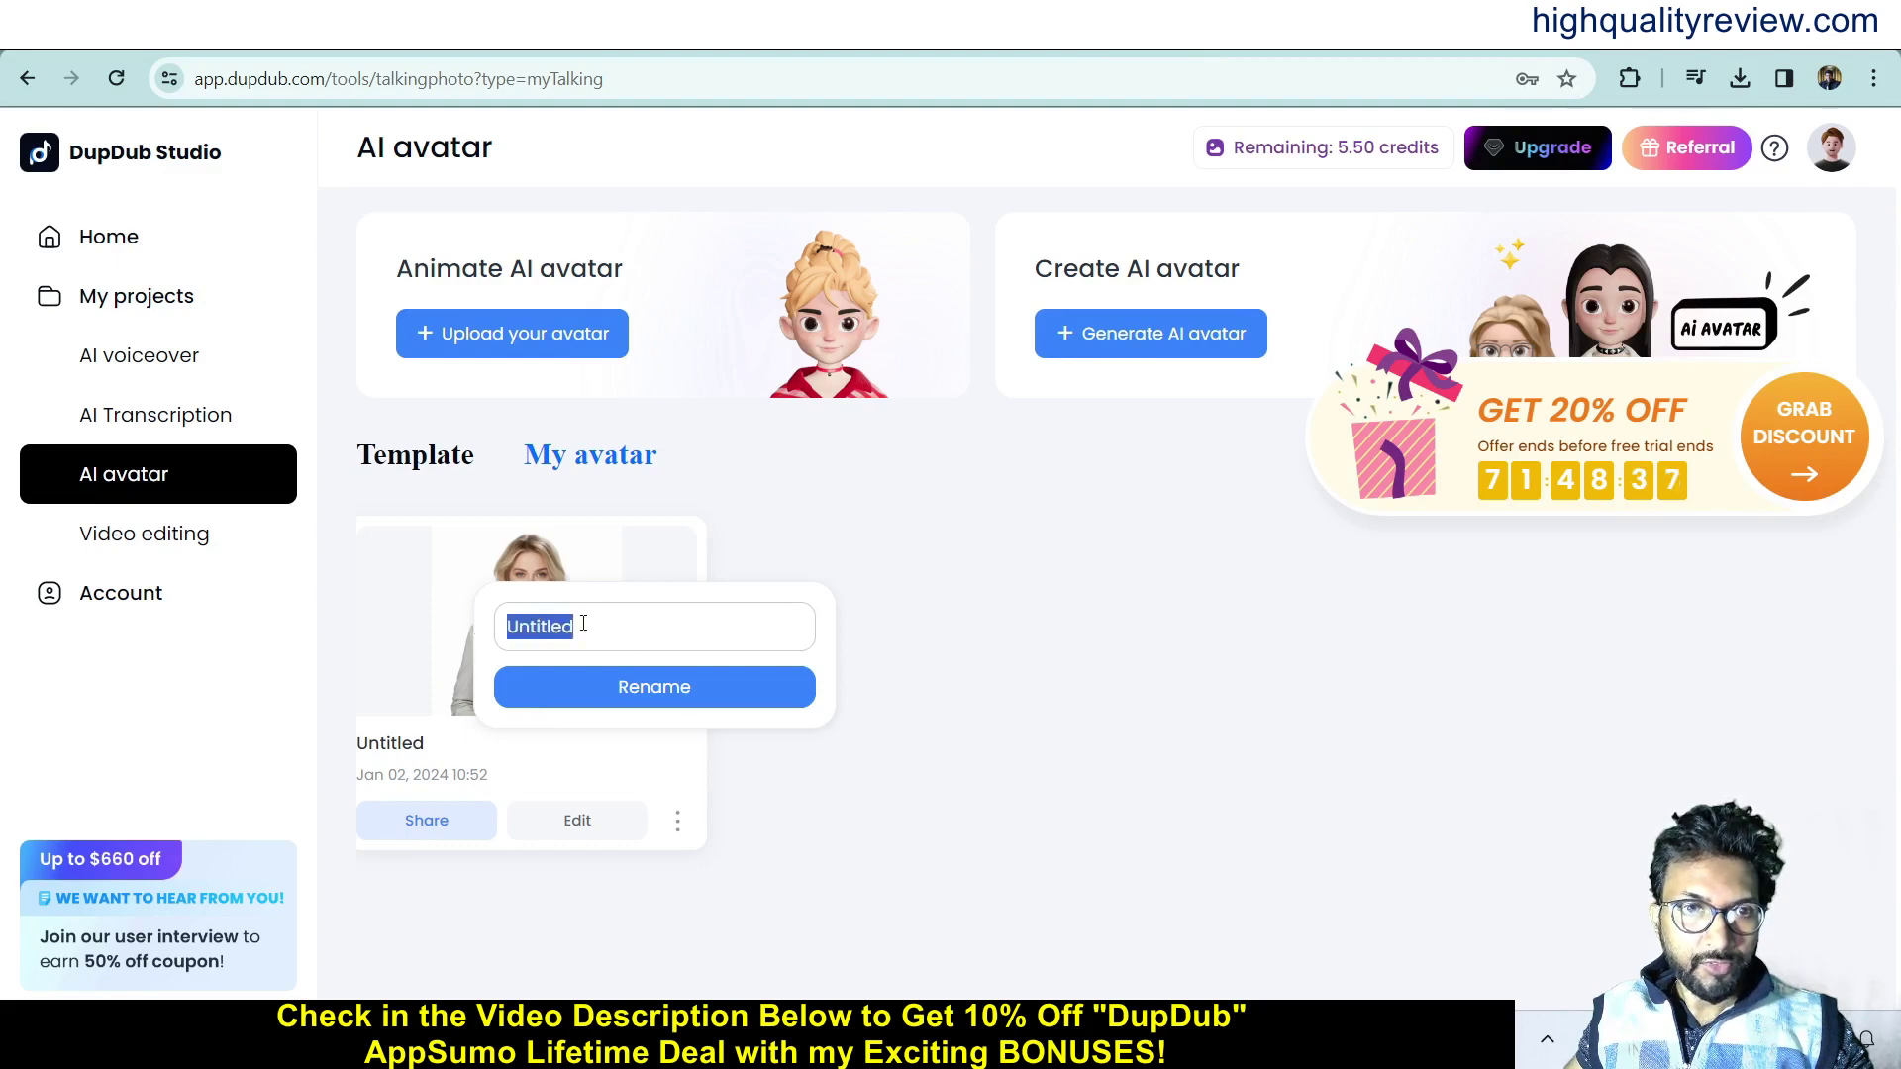
pyautogui.click(1069, 693)
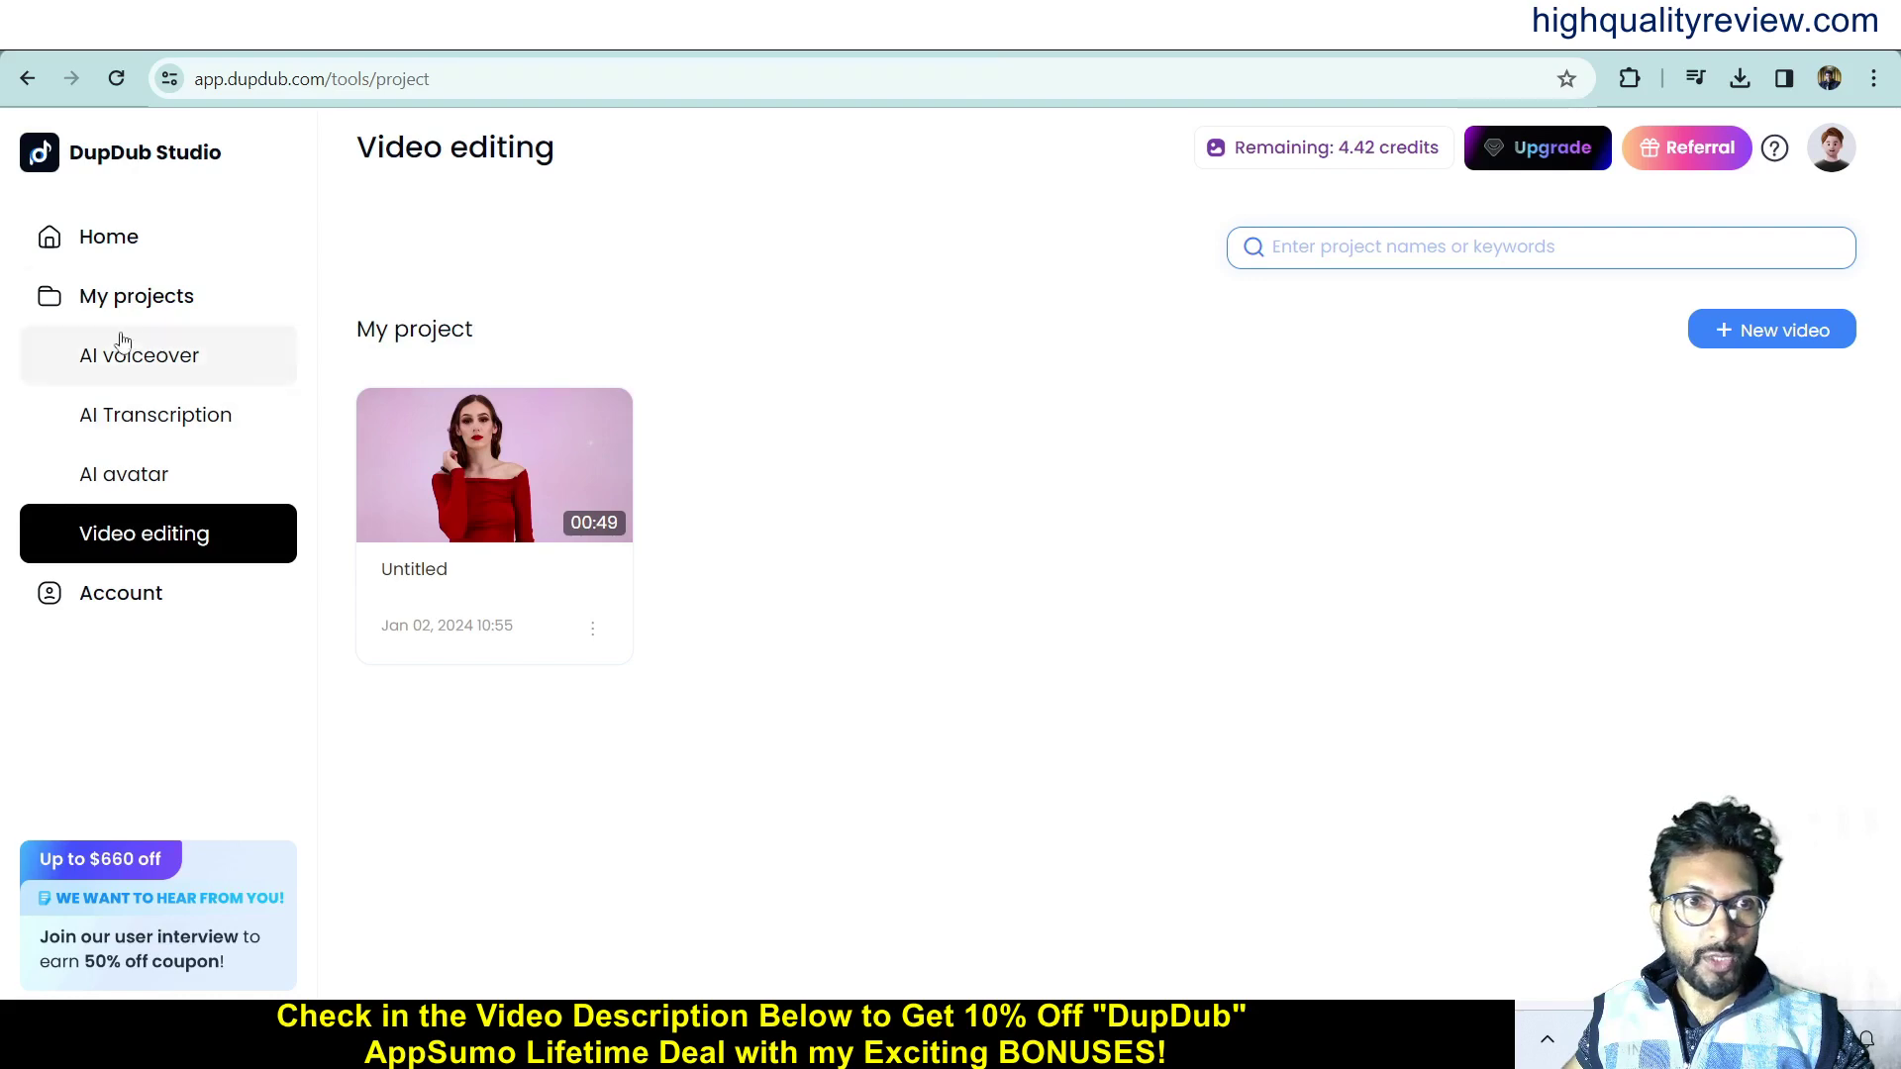
# From the Home dashboard, scroll the tools row and launch the Voice cloning card.
pyautogui.click(110, 242)
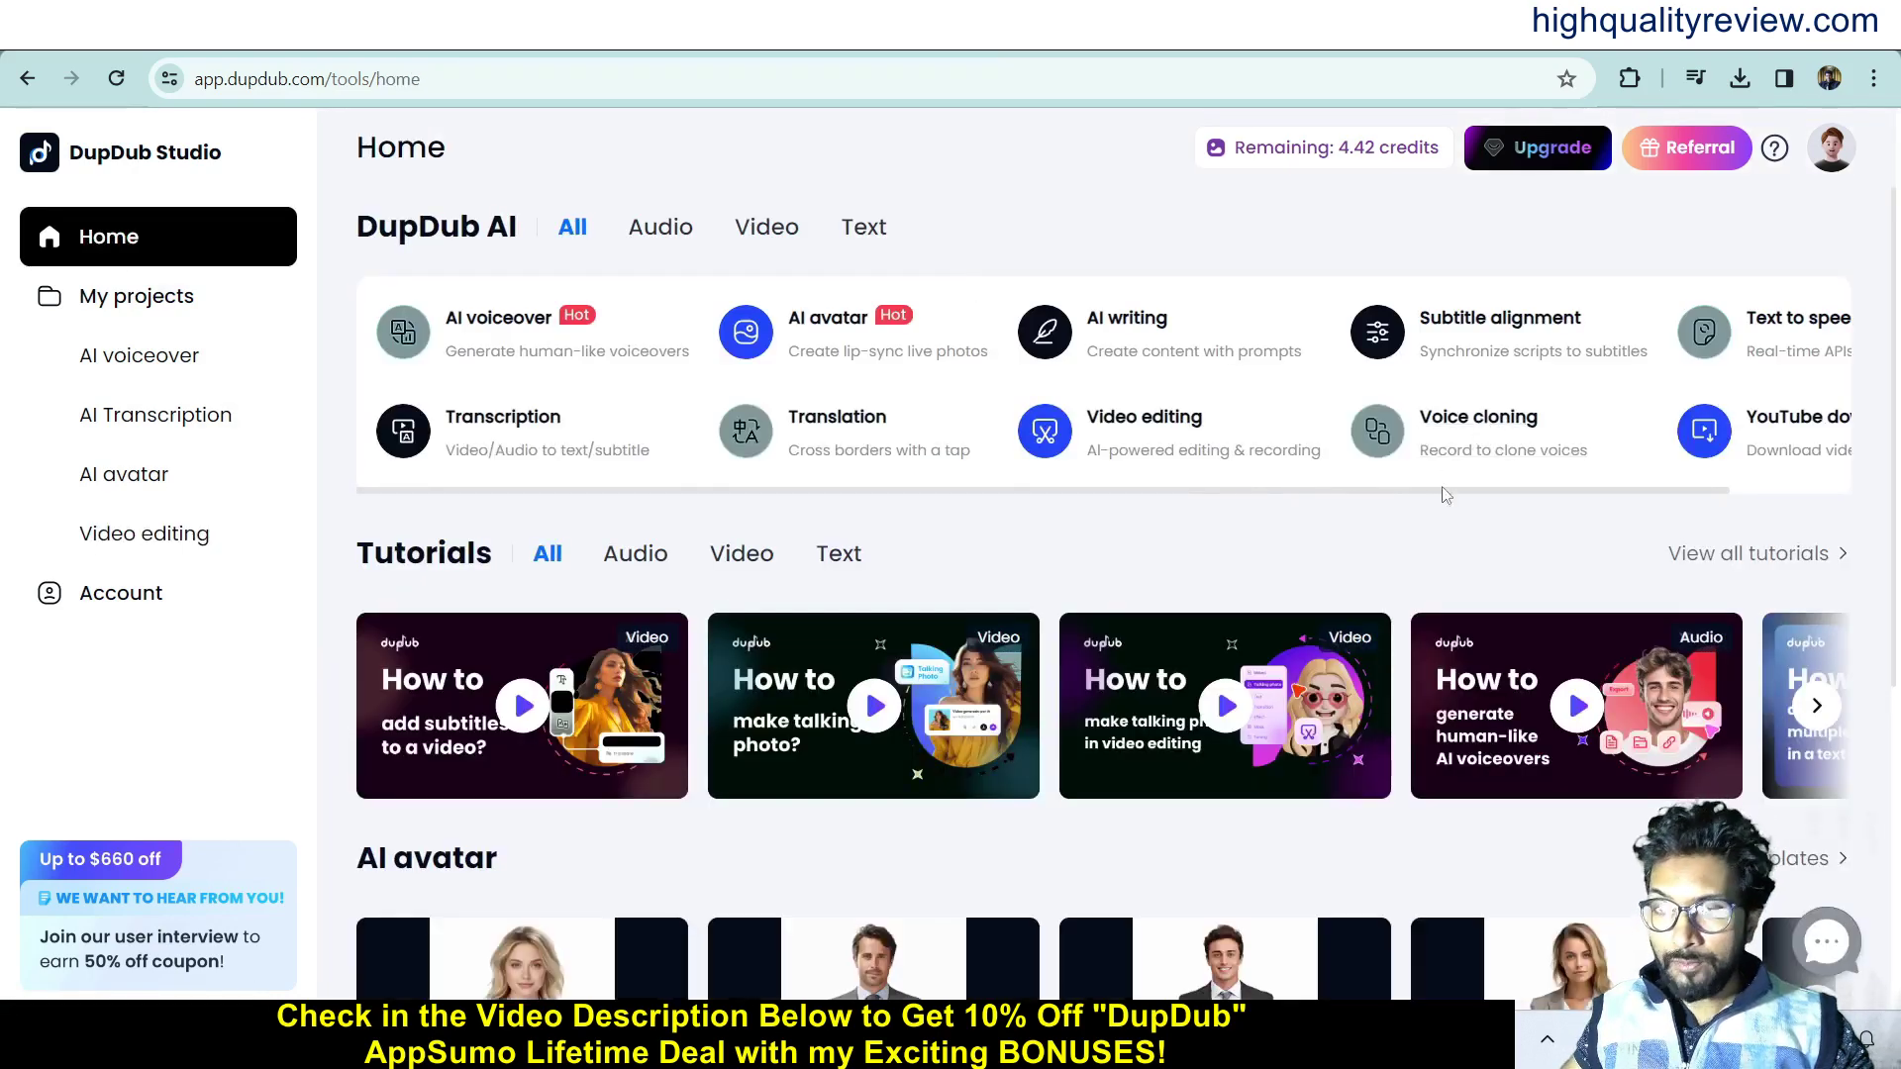
pyautogui.moveTo(1447, 490); pyautogui.dragTo(1706, 505)
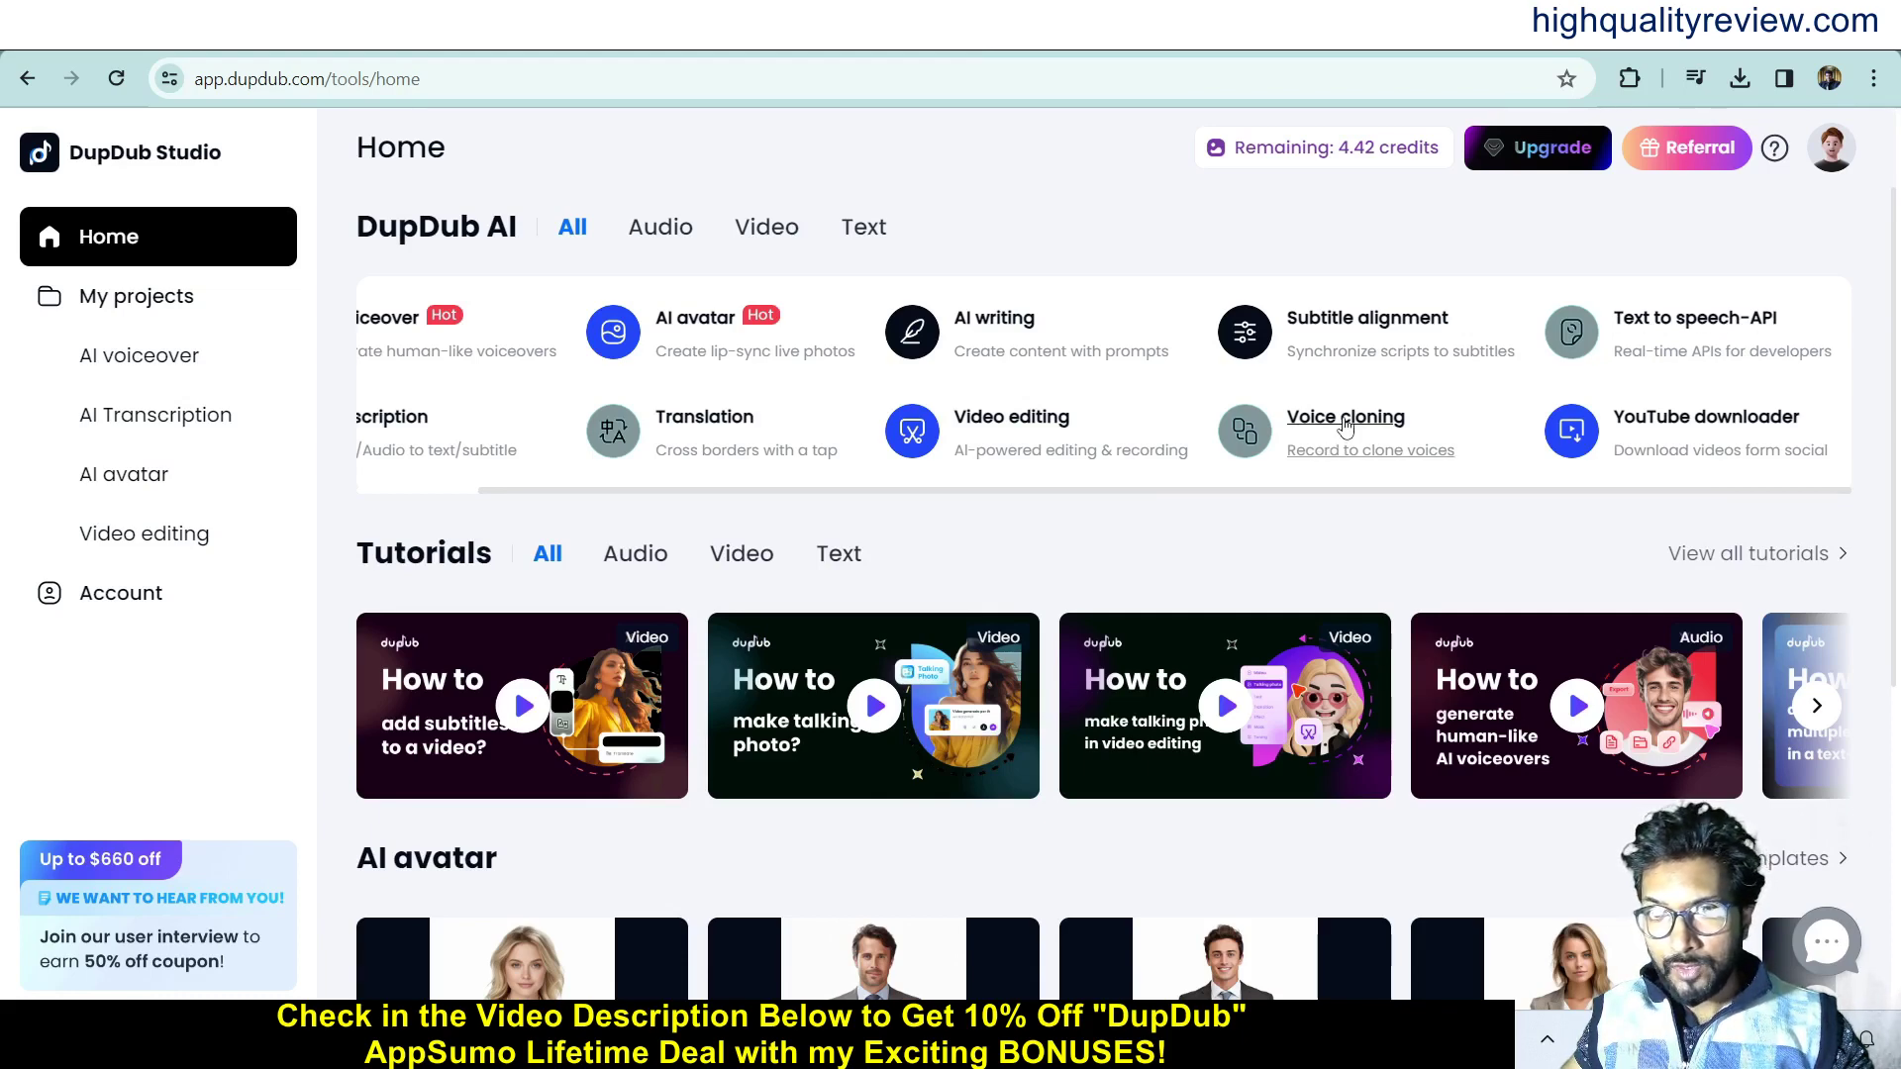
pyautogui.click(1346, 426)
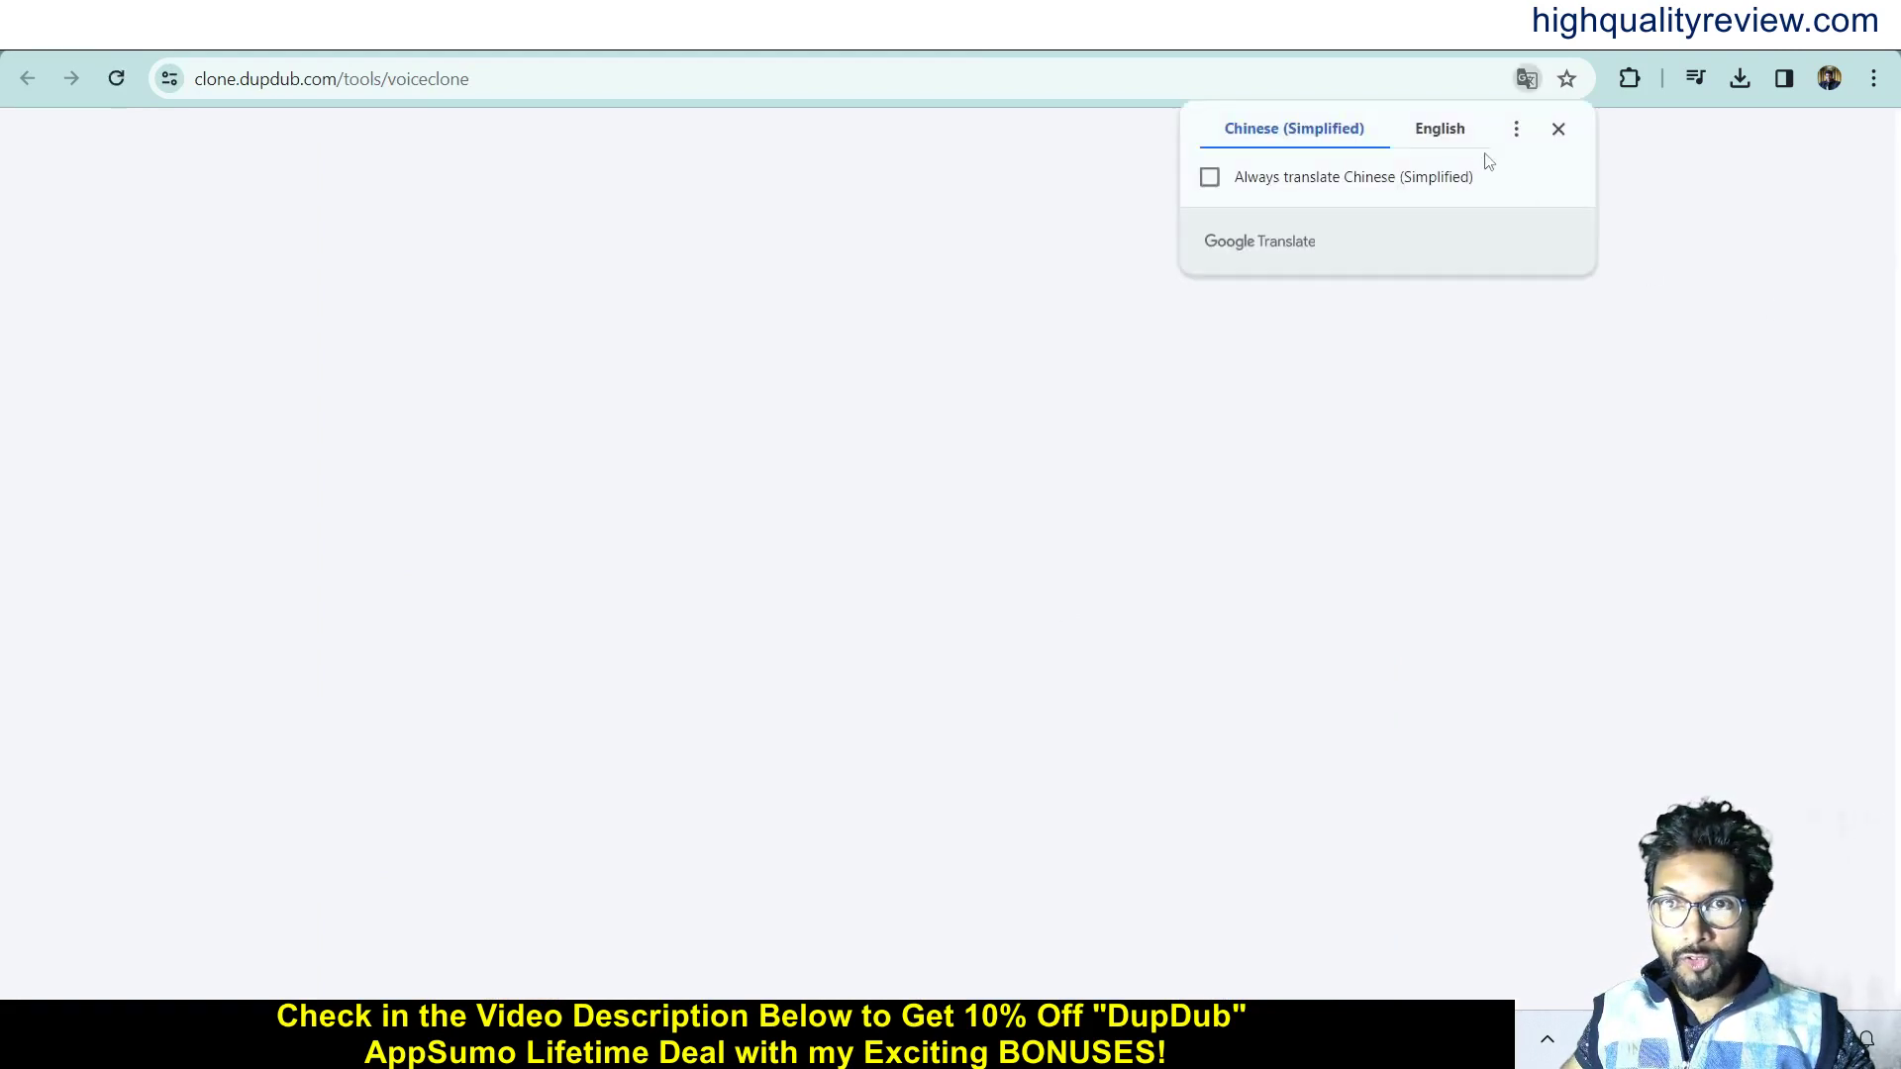
# Translate the page to English and preview the New Project options for voice and face cloning.
pyautogui.click(1444, 131)
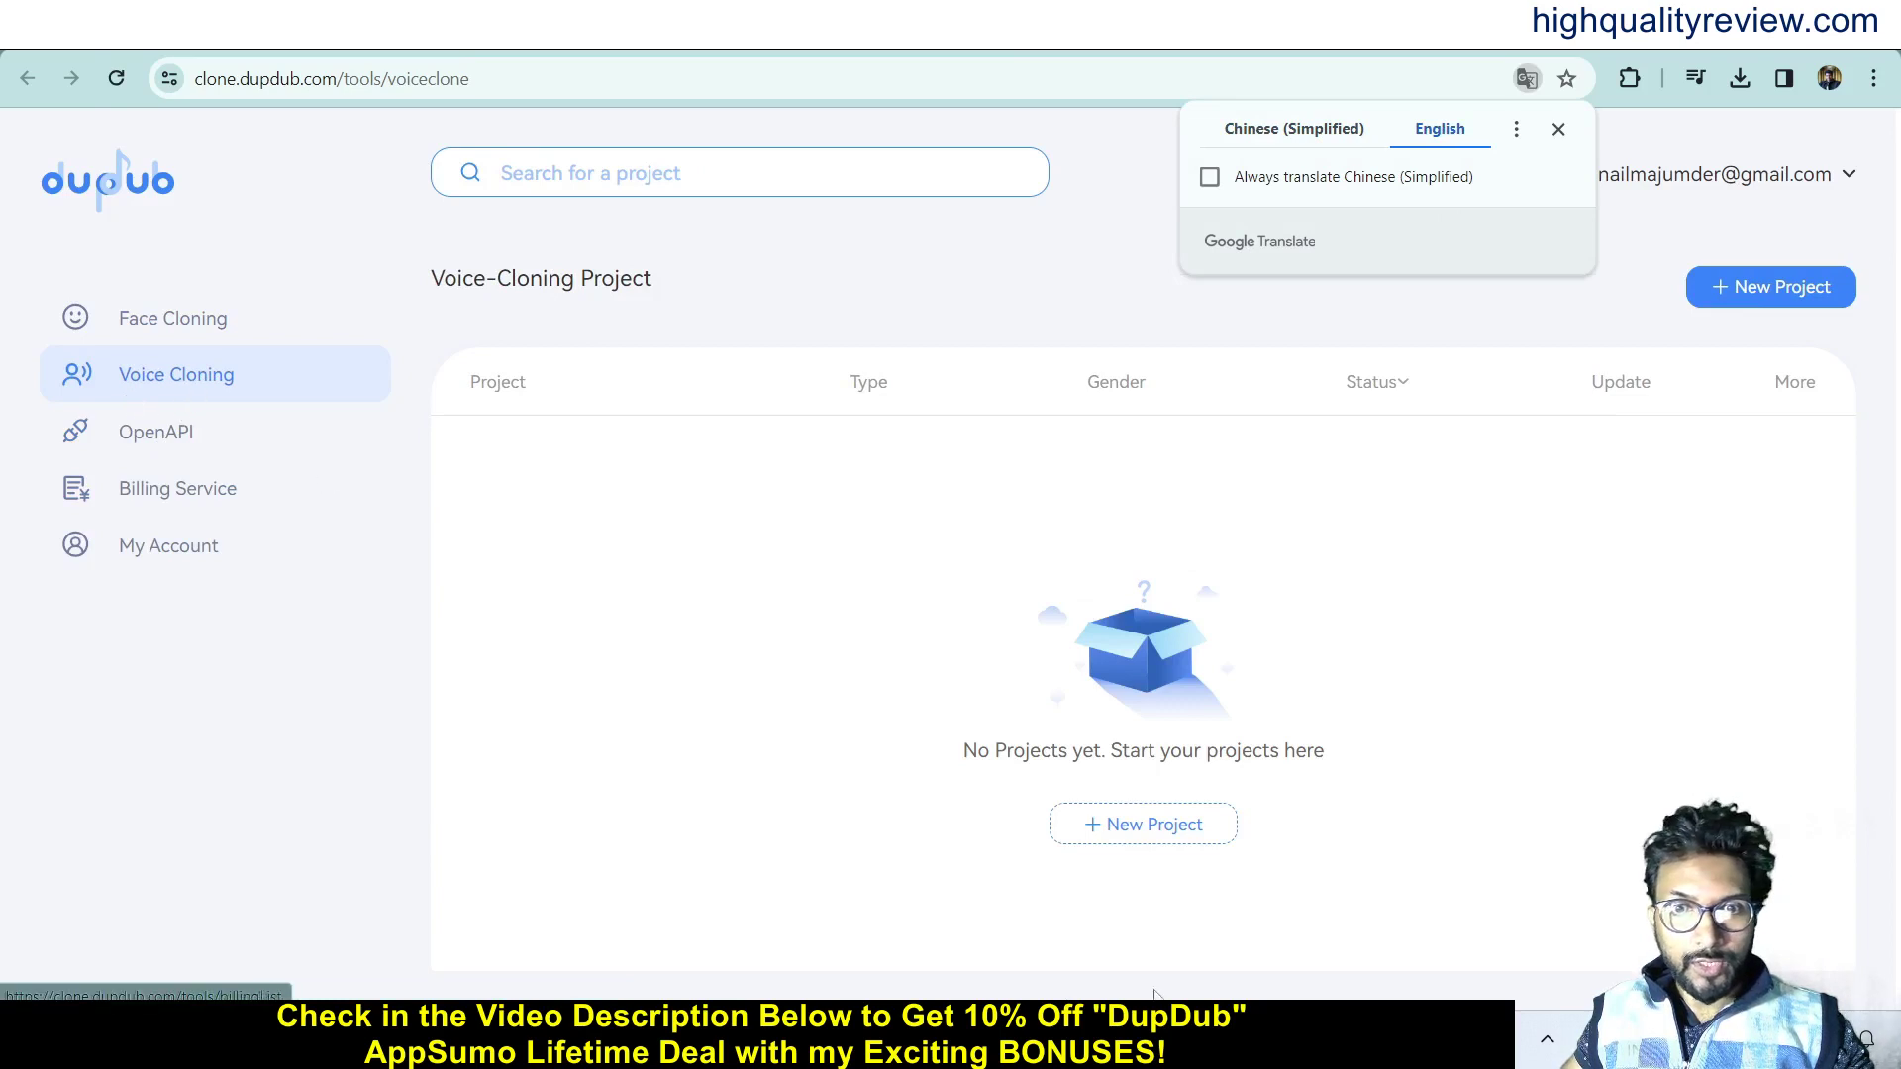
pyautogui.click(1153, 832)
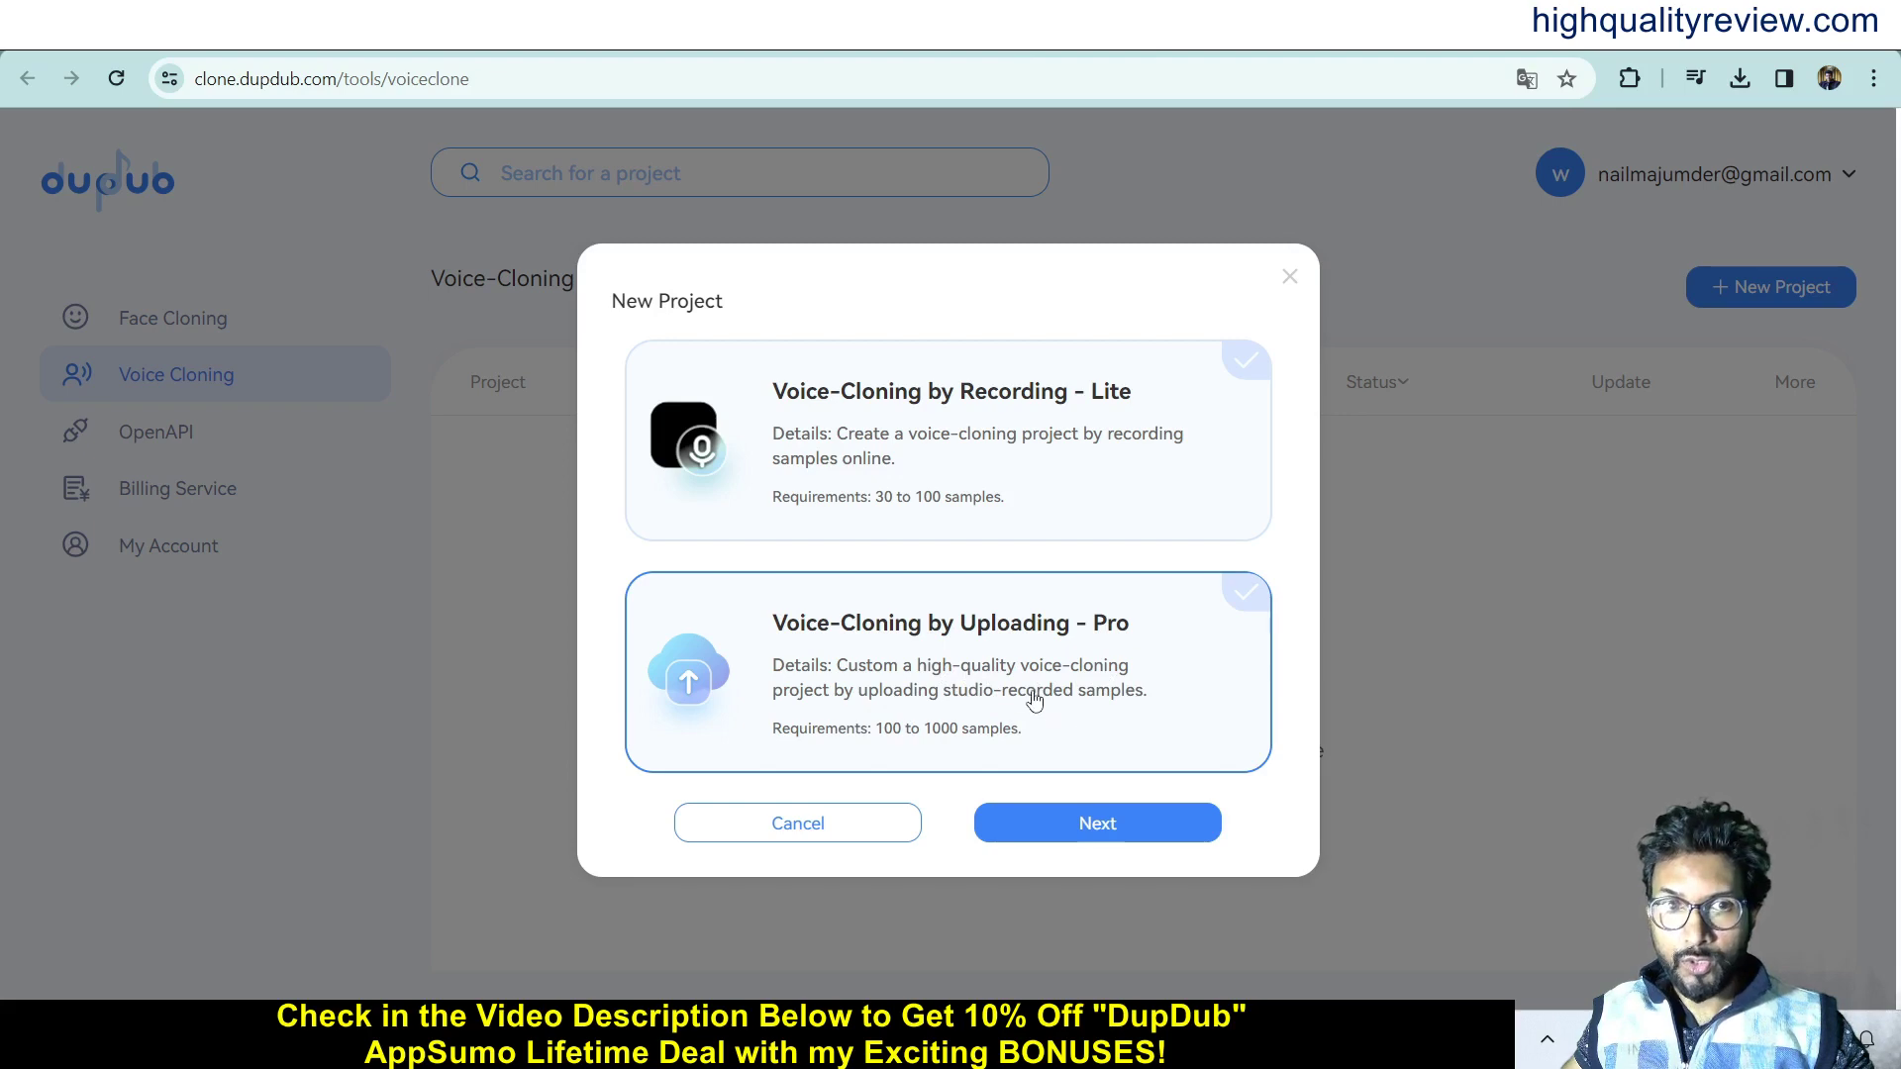
pyautogui.click(1289, 276)
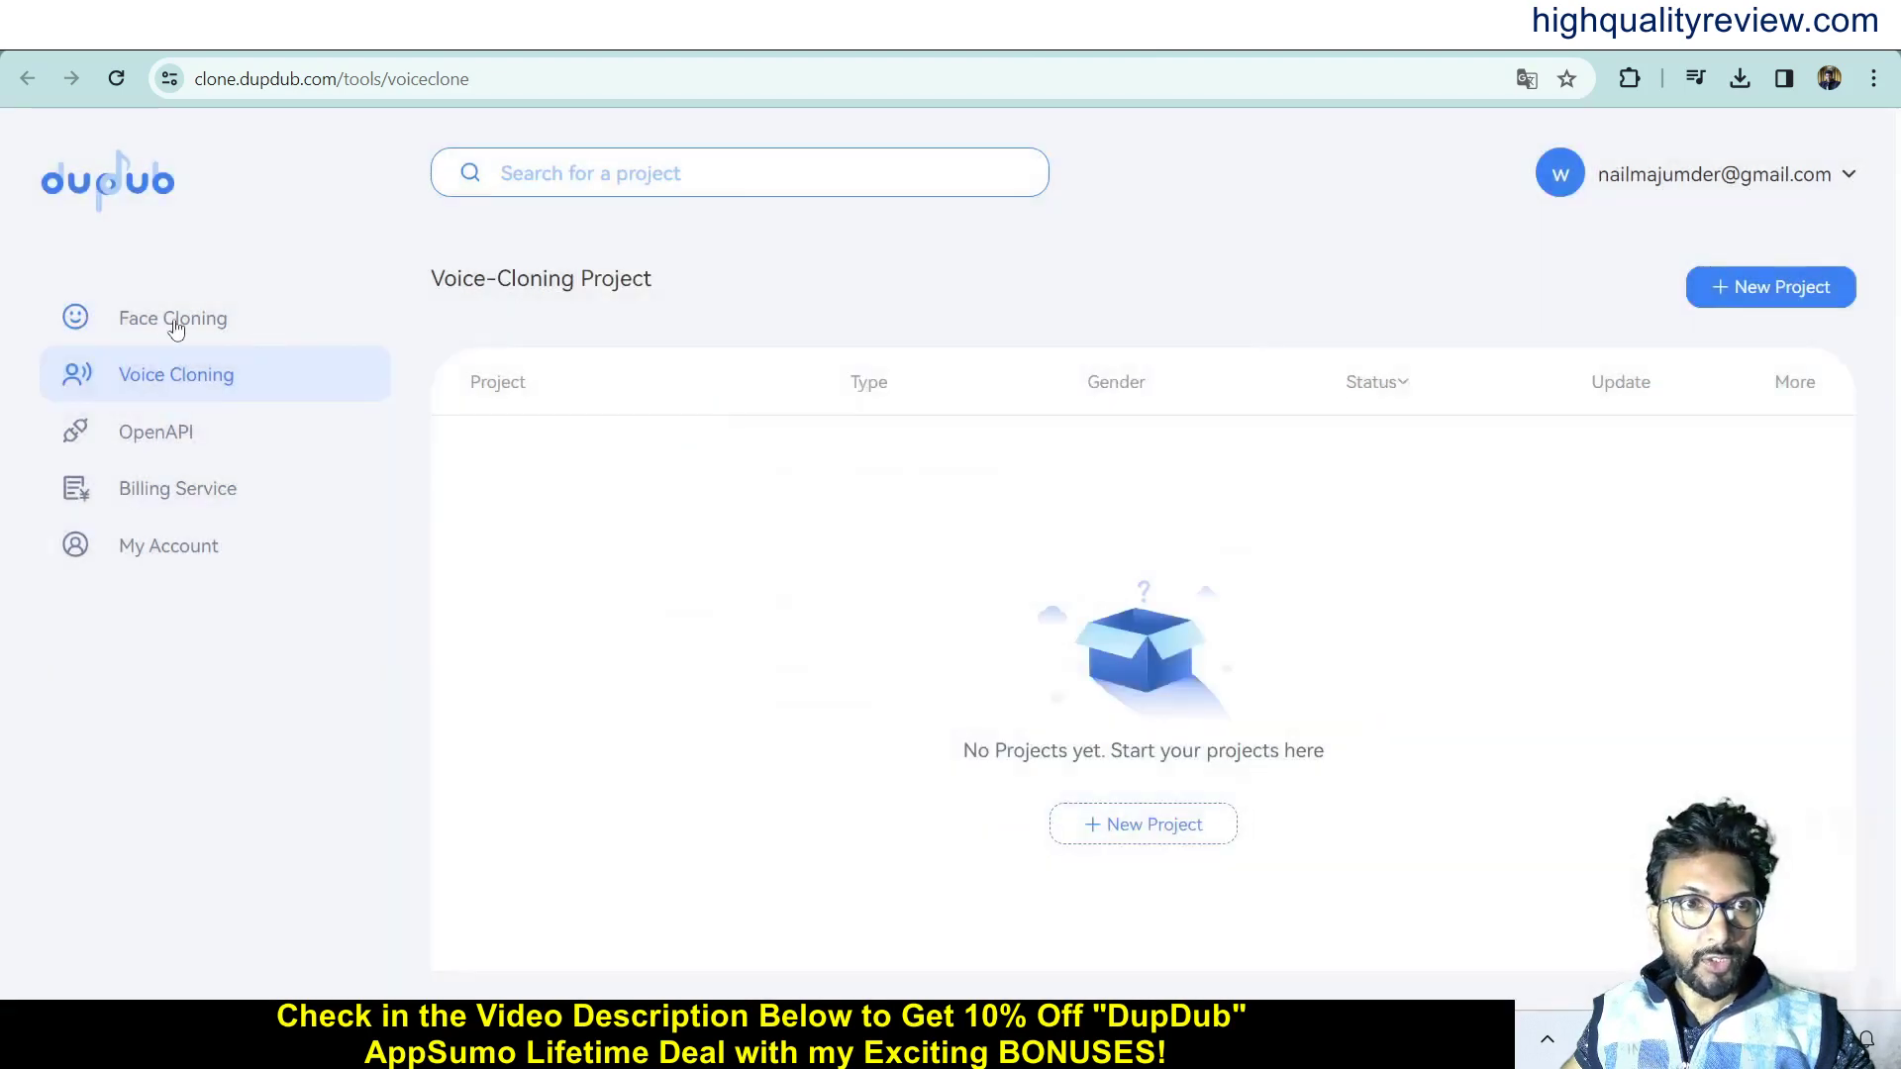
pyautogui.click(168, 318)
pyautogui.click(1135, 827)
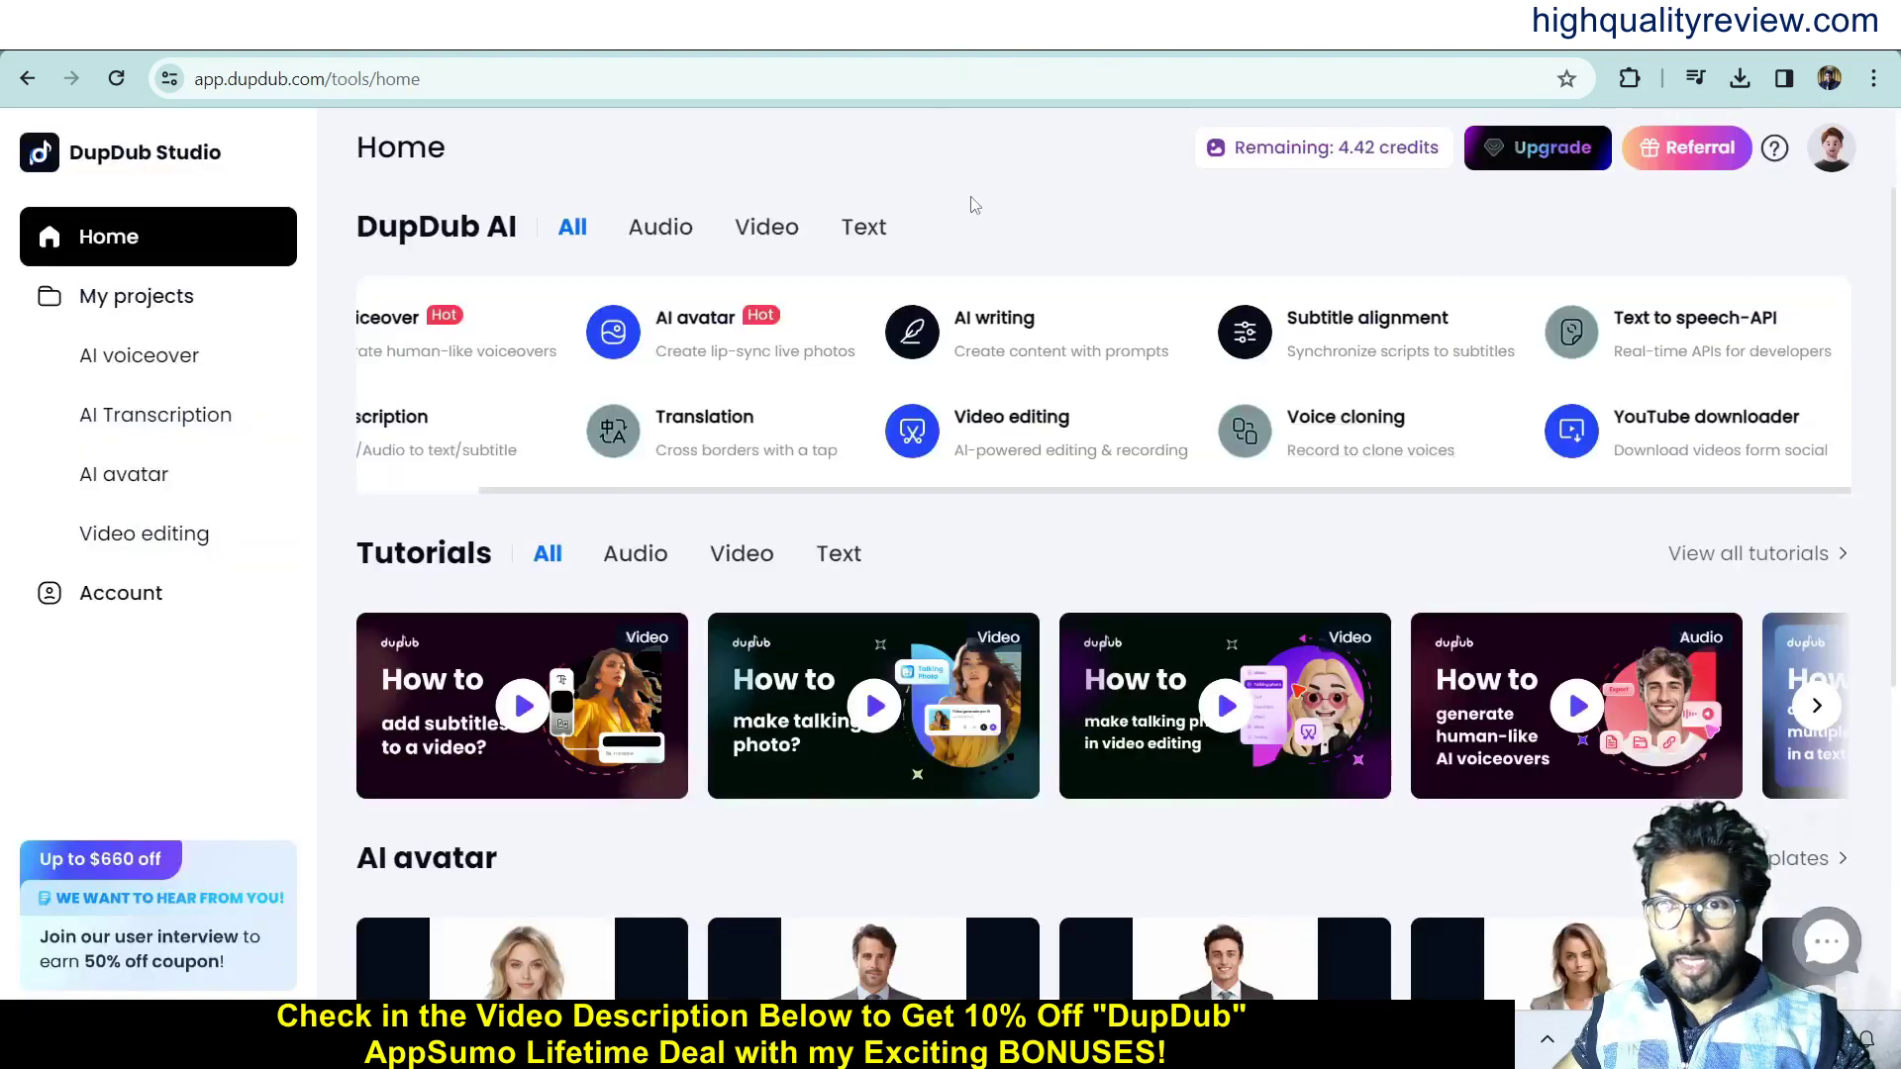
pyautogui.click(1688, 428)
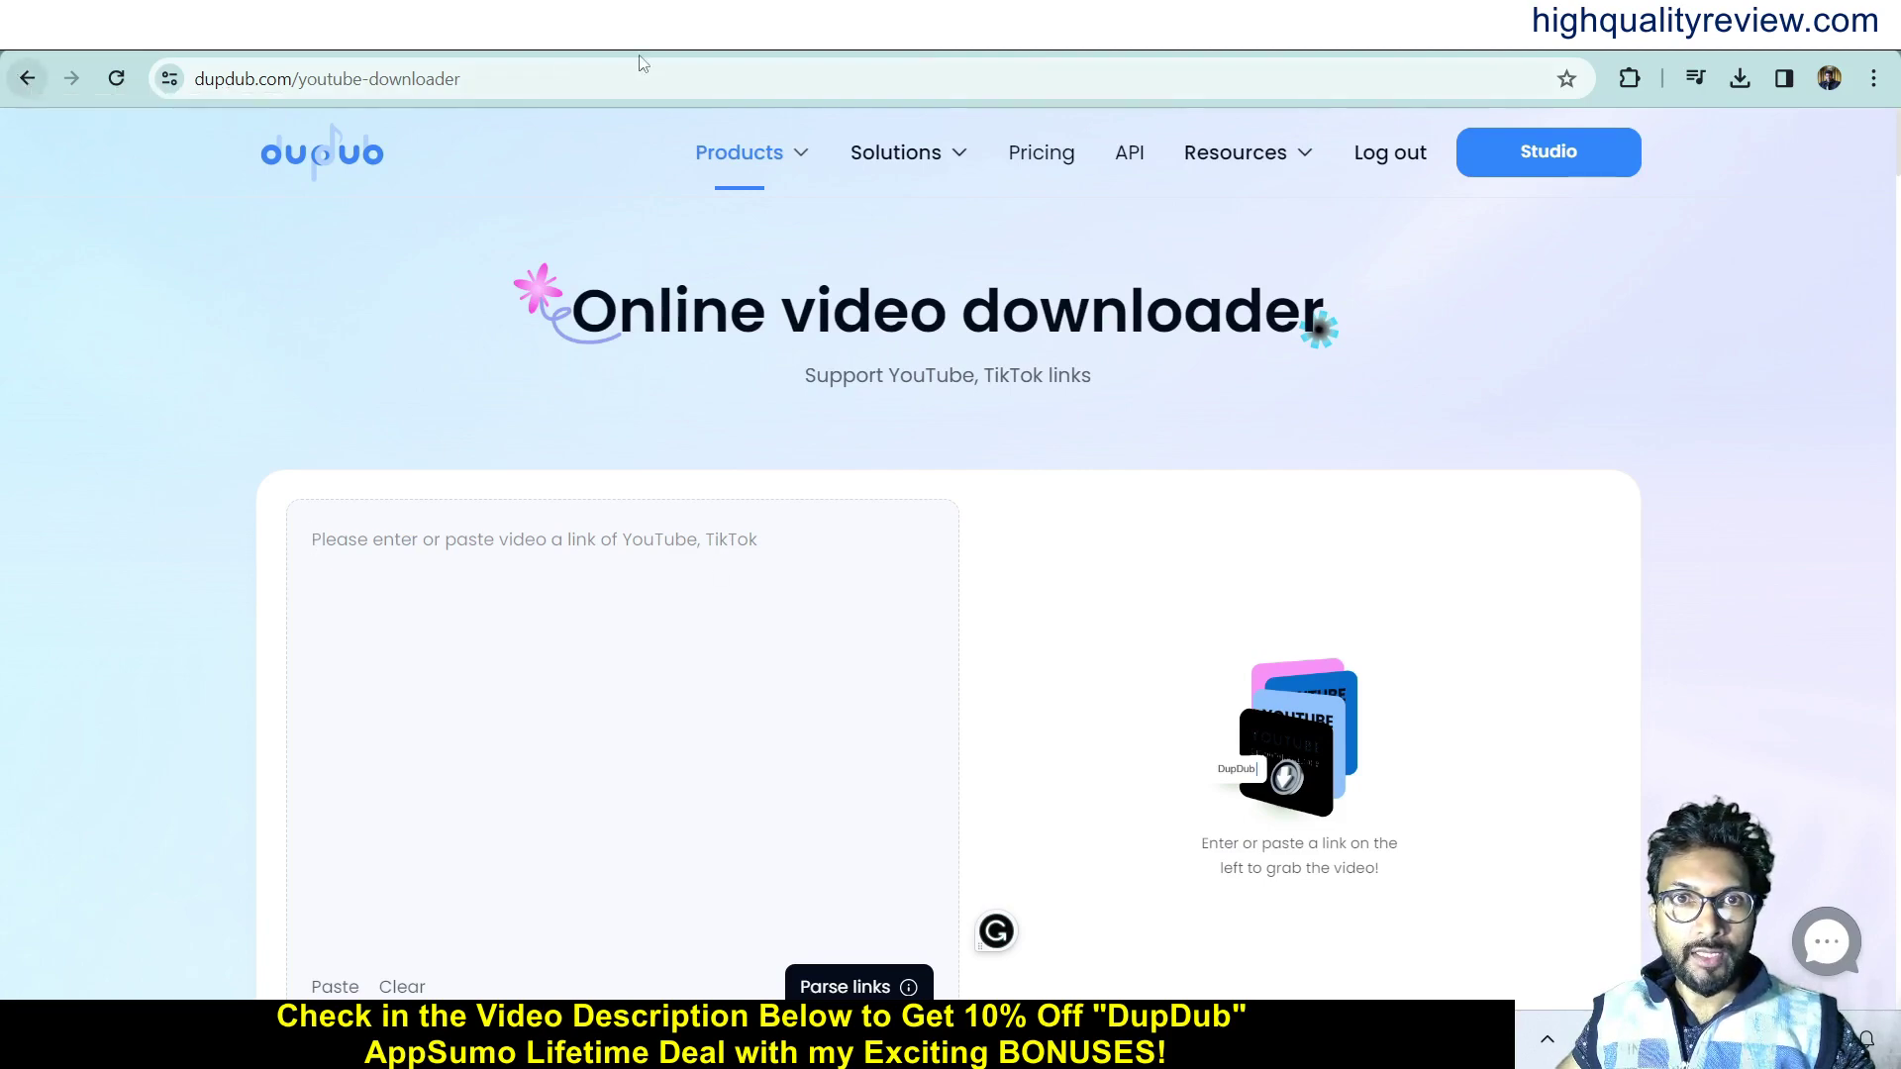
pyautogui.click(28, 83)
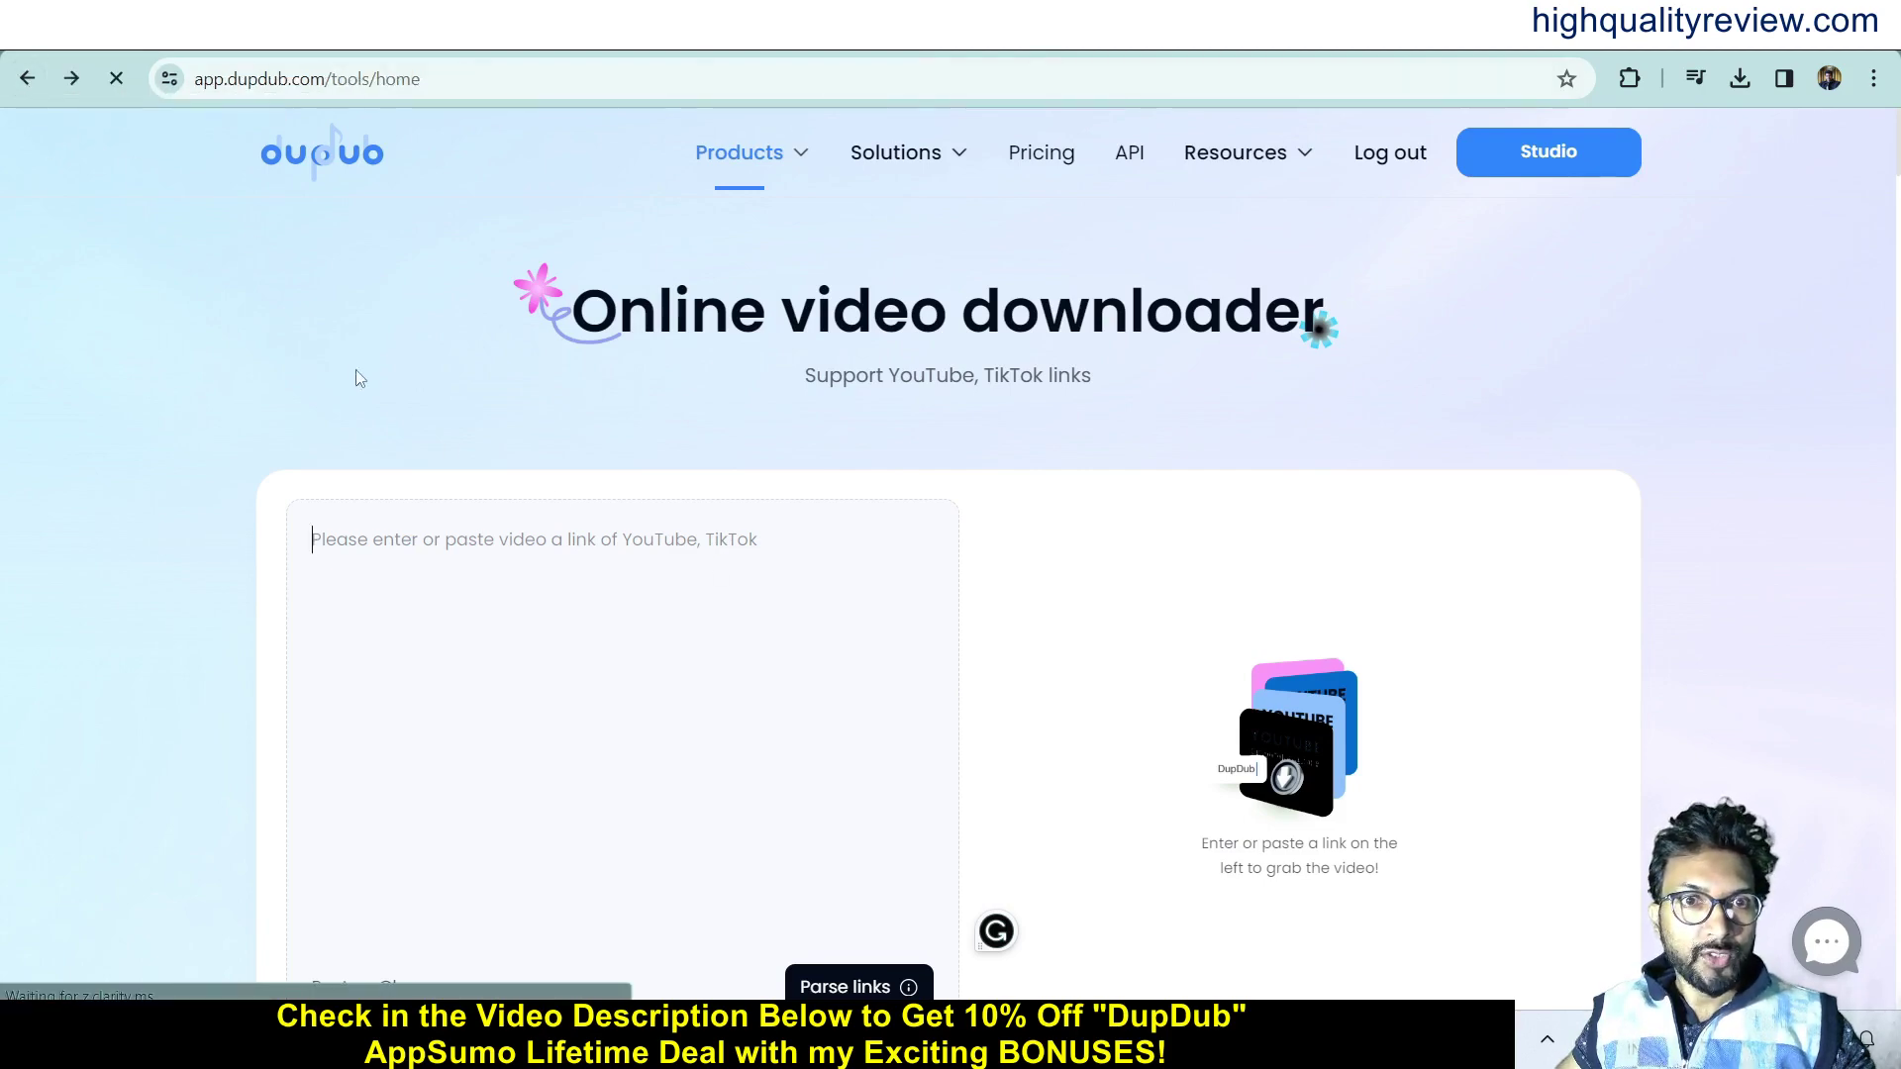